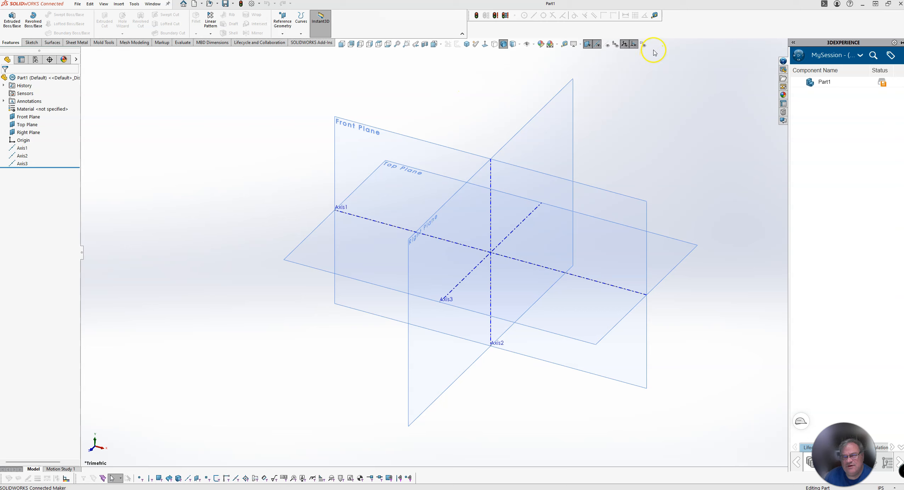
pyautogui.click(633, 45)
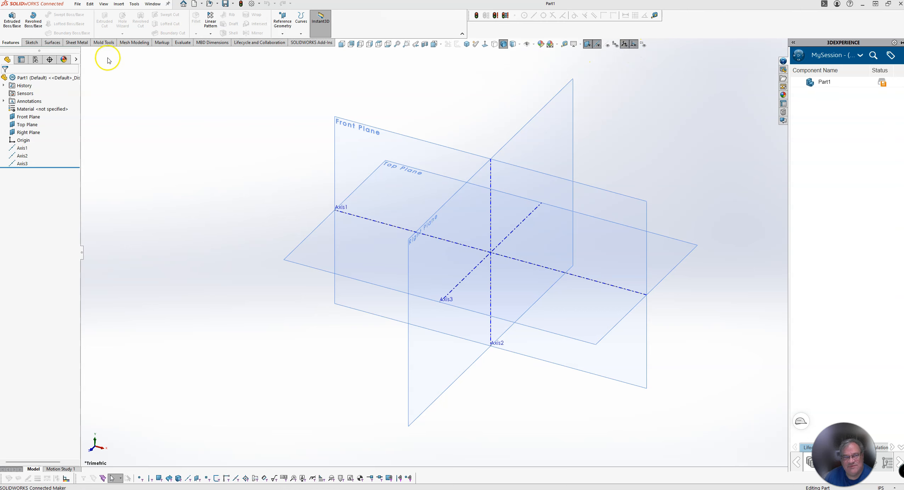
pyautogui.click(105, 4)
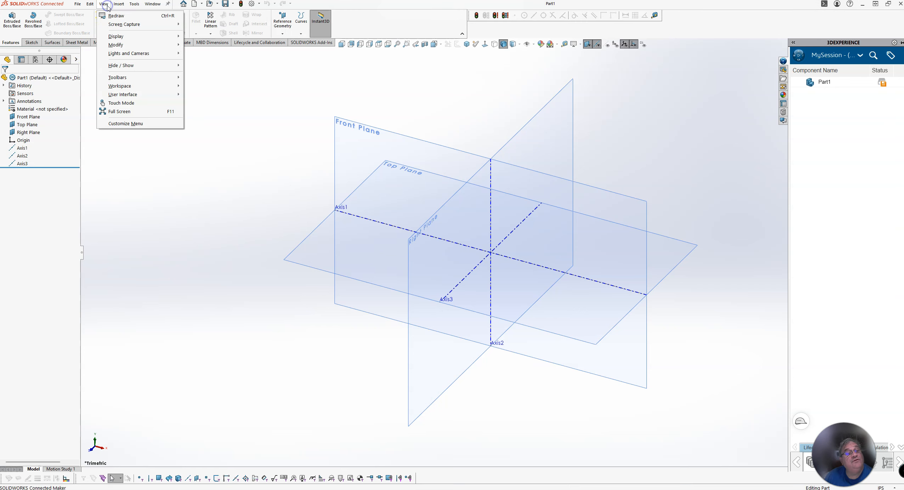
pyautogui.click(121, 65)
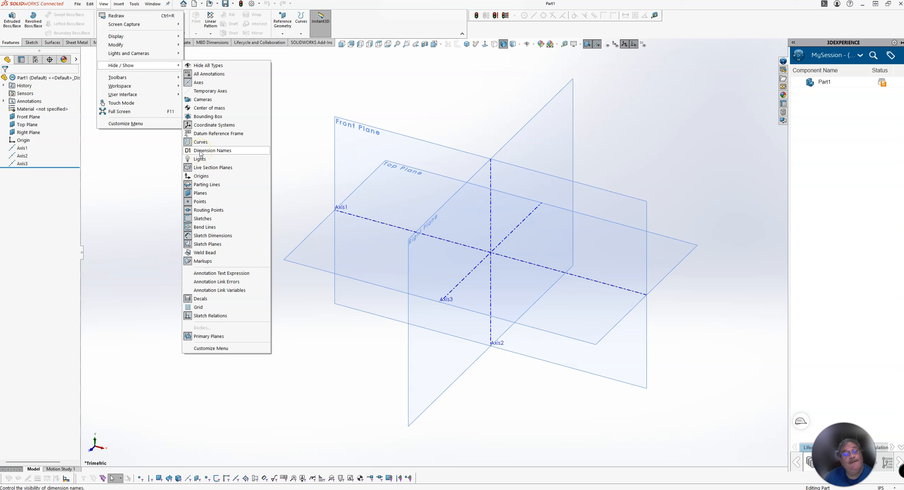
pyautogui.click(207, 120)
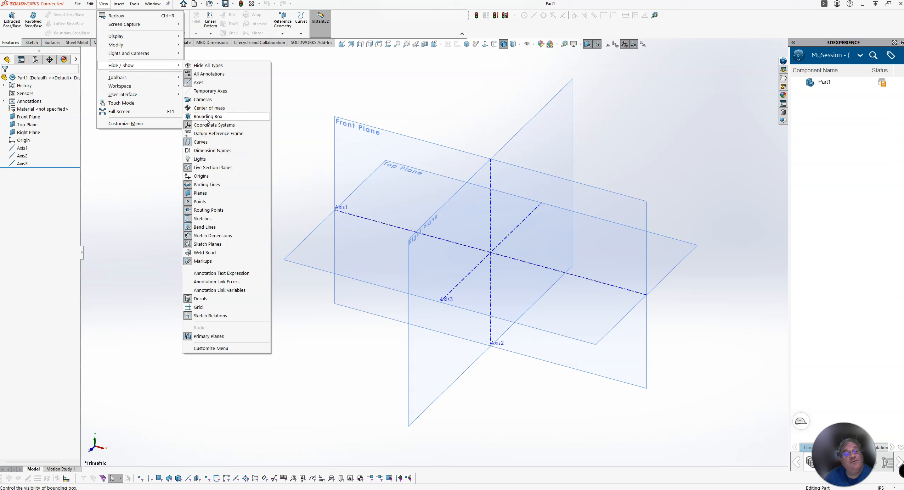
pyautogui.click(209, 307)
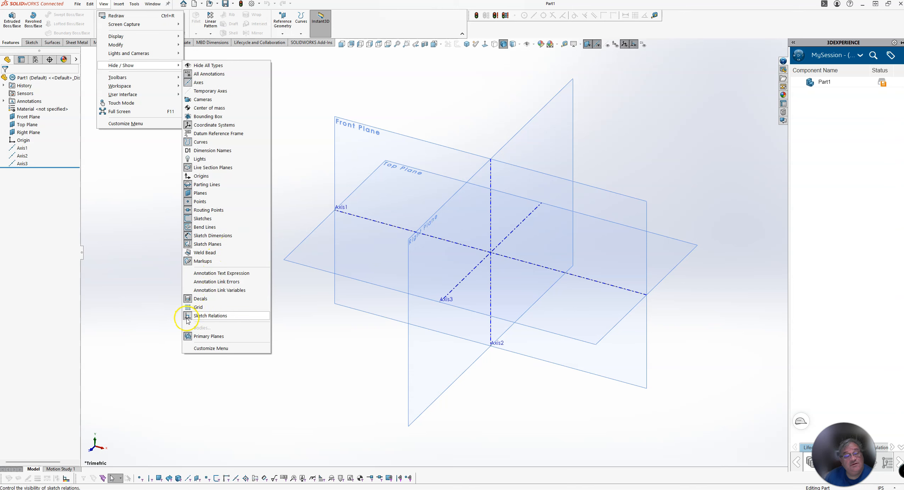
pyautogui.click(151, 192)
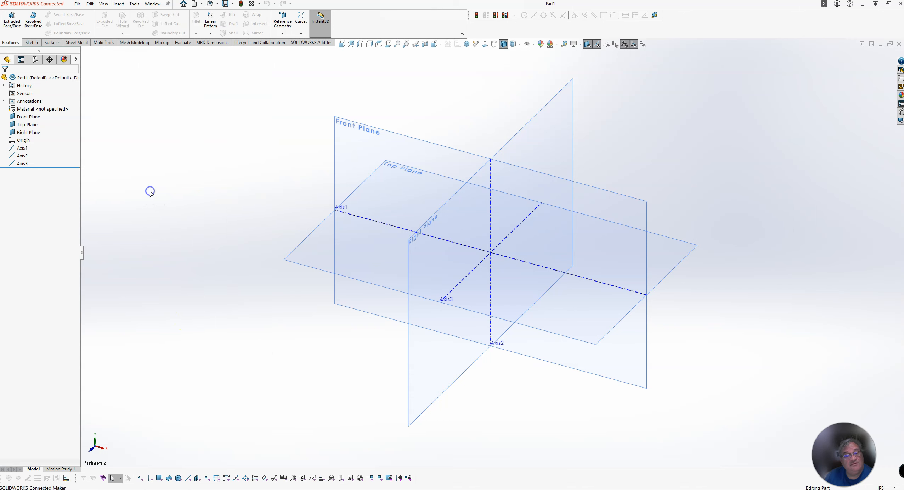
# Start a sketch on the Front Plane and draw a single line sloping down to the right in its upper-left quadrant.
pyautogui.click(386, 134)
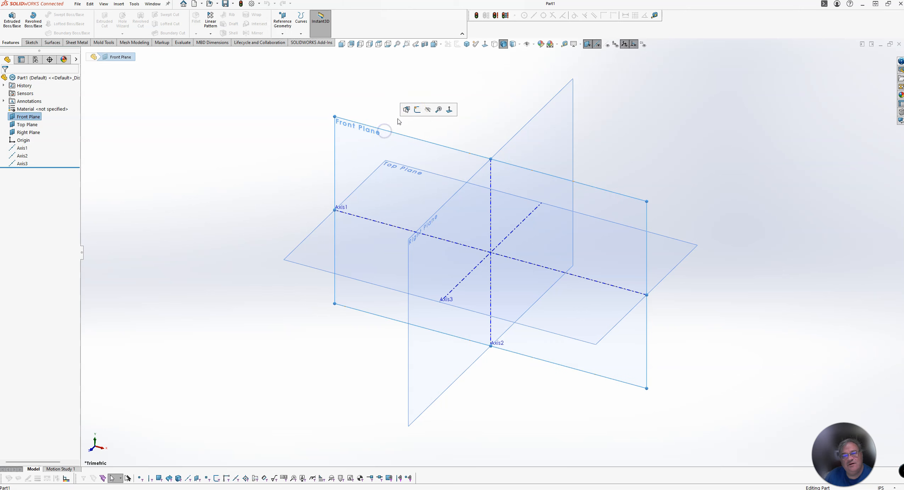
pyautogui.click(415, 108)
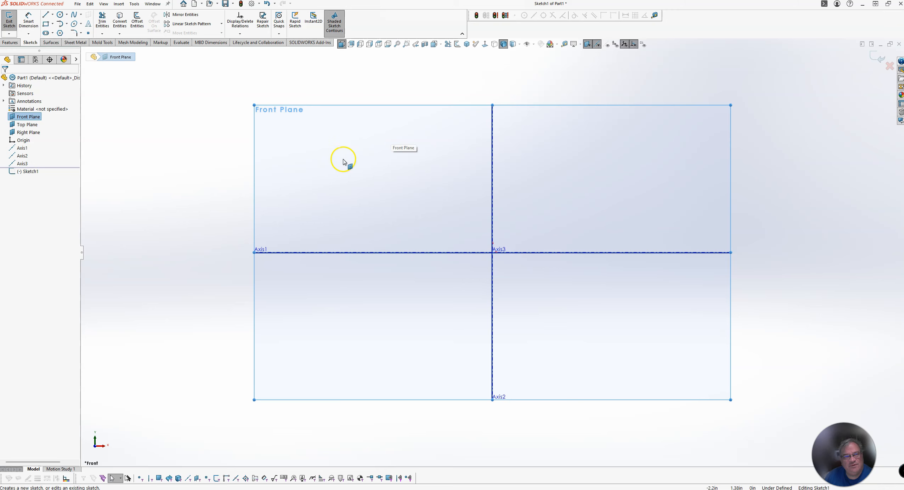
pyautogui.click(53, 14)
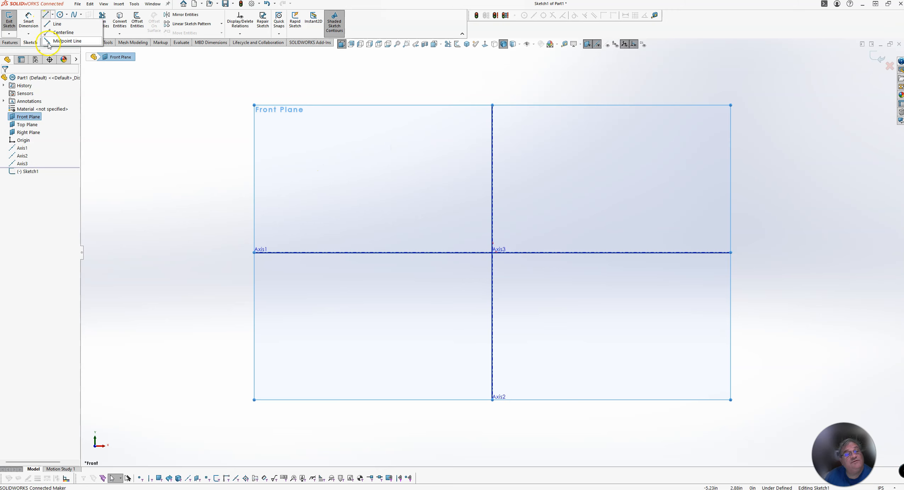
pyautogui.click(48, 24)
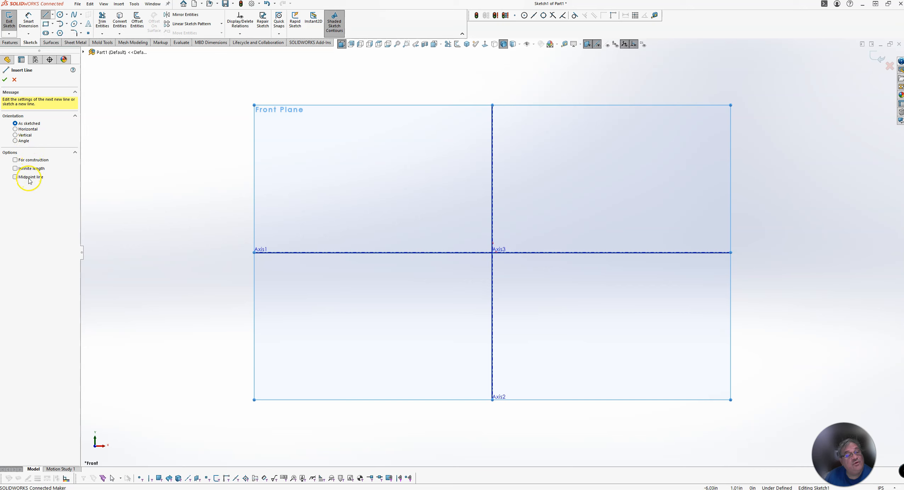
pyautogui.click(52, 15)
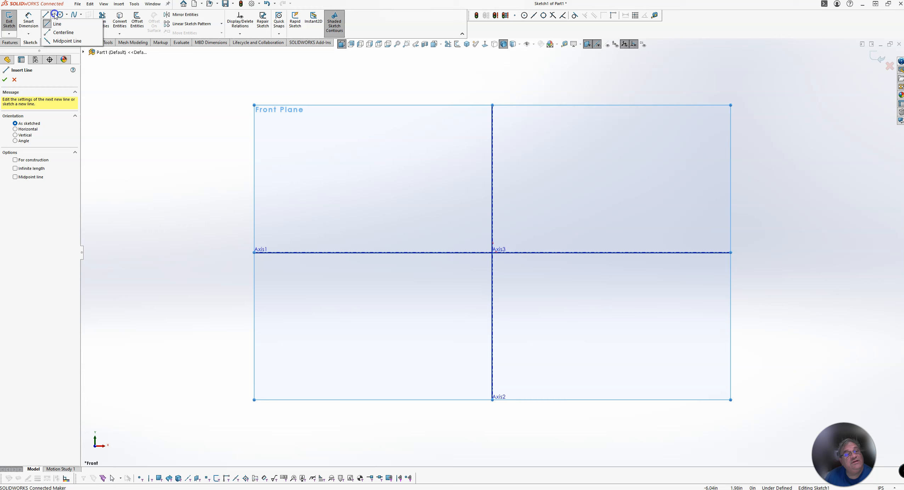
pyautogui.click(60, 41)
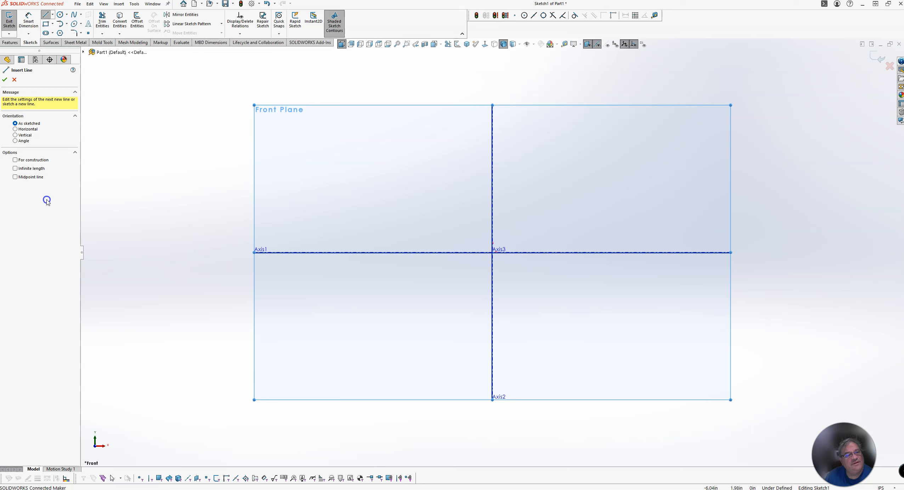
pyautogui.click(312, 153)
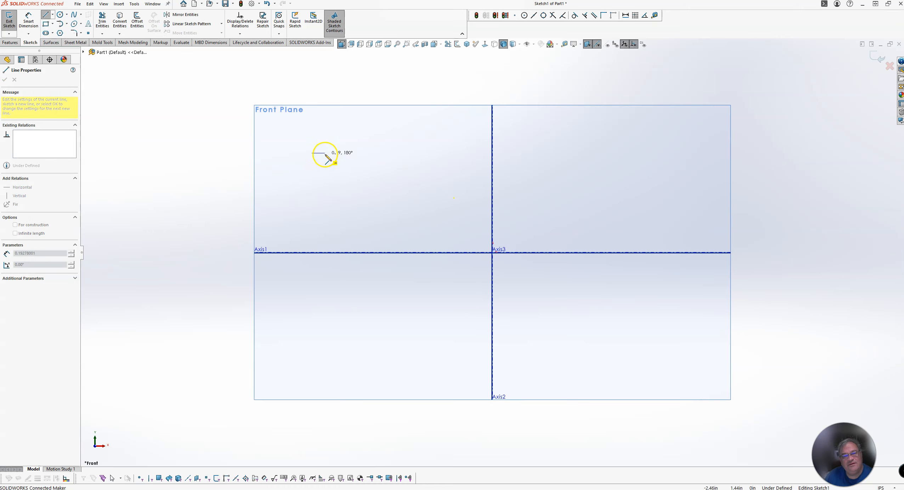
pyautogui.click(408, 184)
pyautogui.press('Escape')
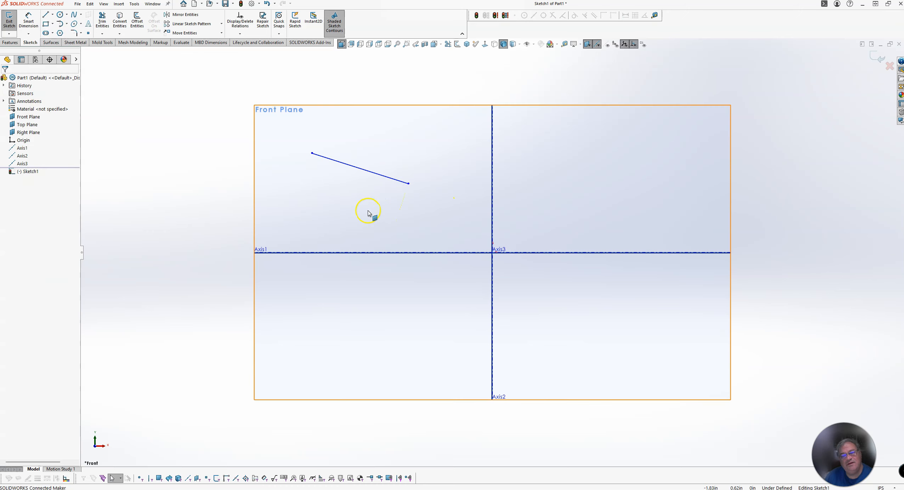
# Draw a construction line about 1.93 in long, sloping down to the right just below the solid line.
pyautogui.click(45, 15)
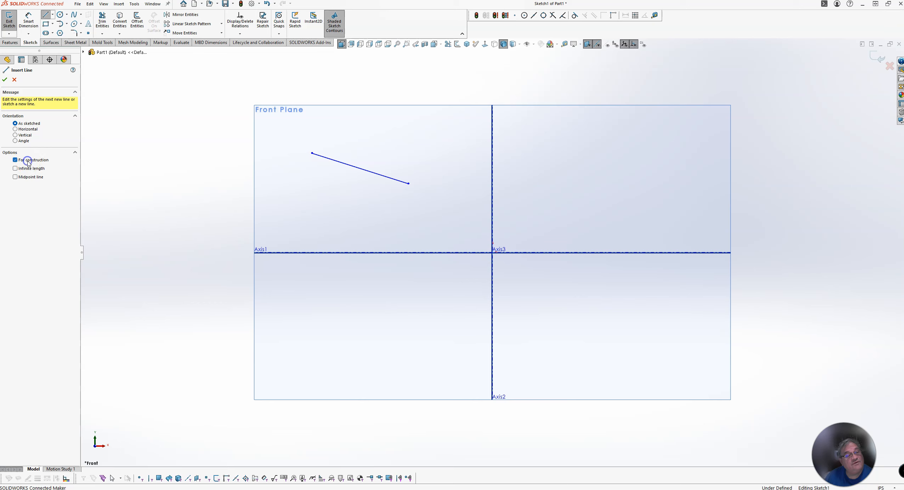
pyautogui.click(290, 165)
pyautogui.click(412, 211)
pyautogui.press('Escape')
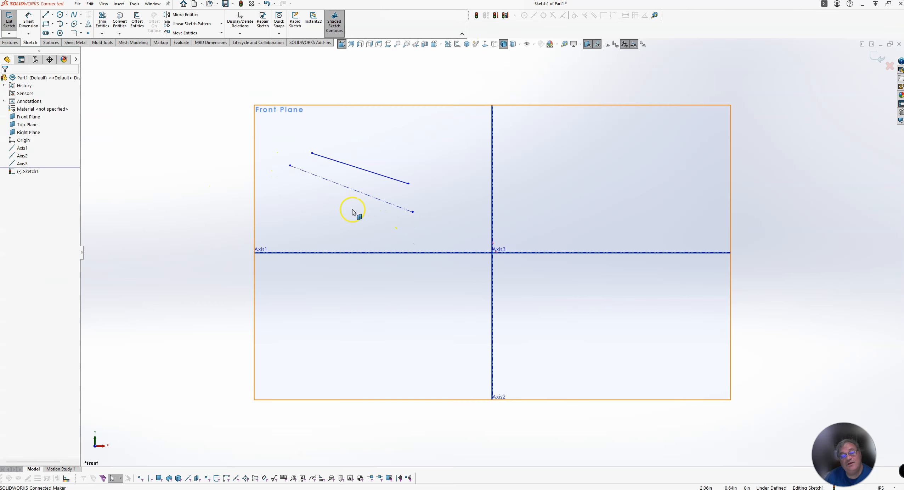
# Switch the lower line from construction to regular geometry and back to construction geometry.
pyautogui.click(367, 197)
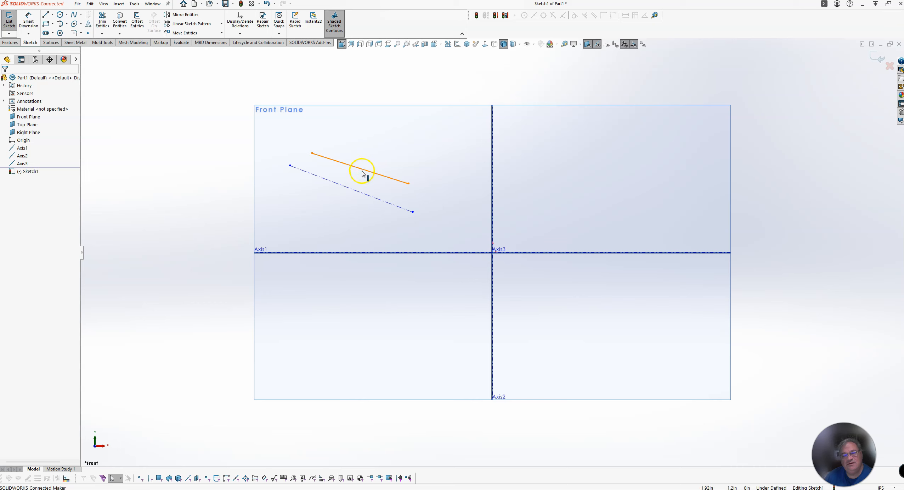
pyautogui.click(373, 200)
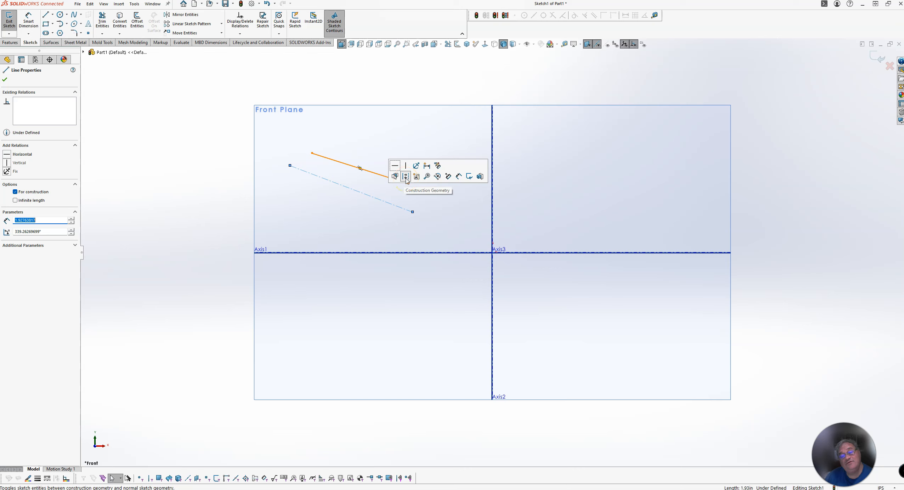
pyautogui.click(406, 177)
pyautogui.click(380, 210)
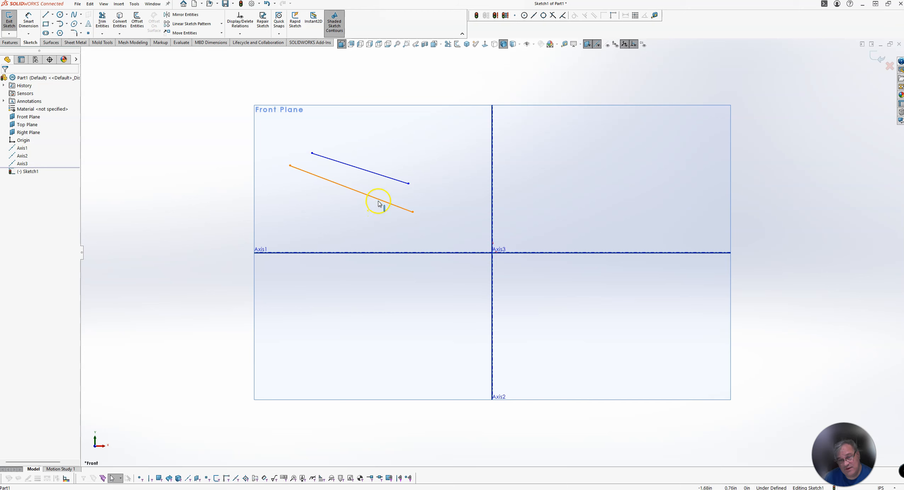
pyautogui.rightClick(379, 202)
pyautogui.click(387, 189)
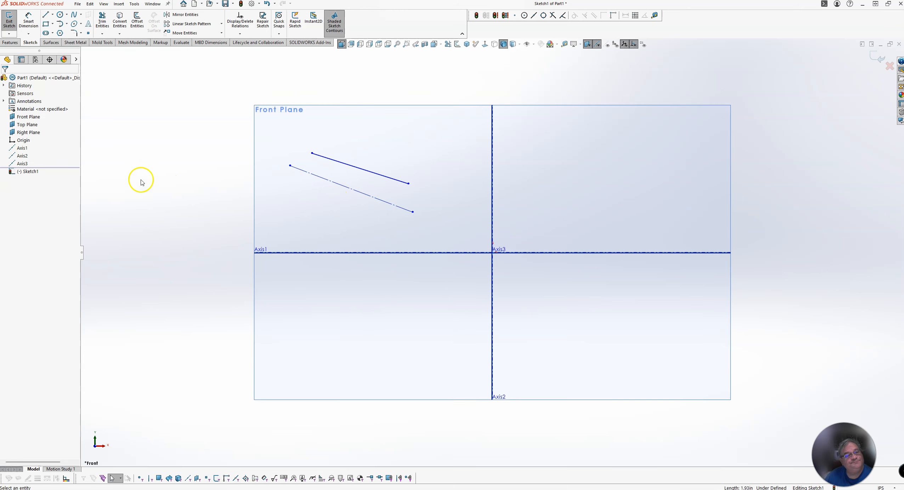
# Draw a solid midpoint line below the construction line, centred above Axis1 and extending past the plane's left edge.
pyautogui.click(52, 14)
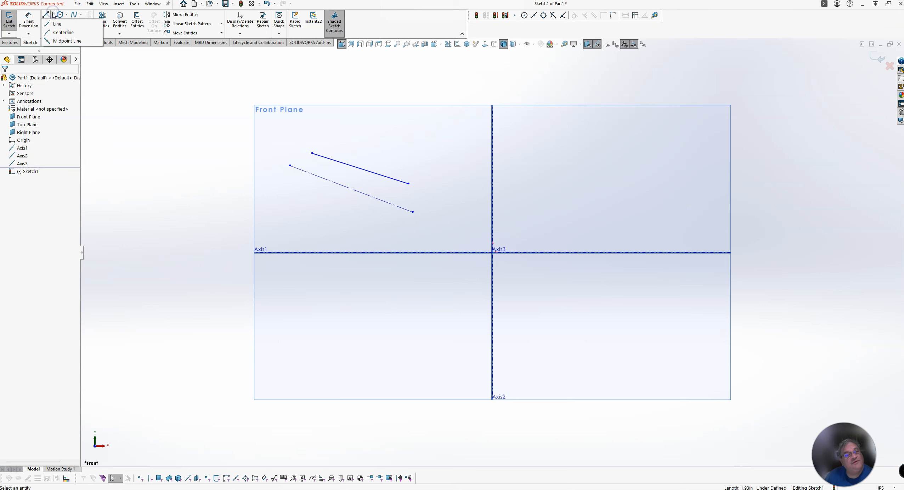
pyautogui.click(46, 15)
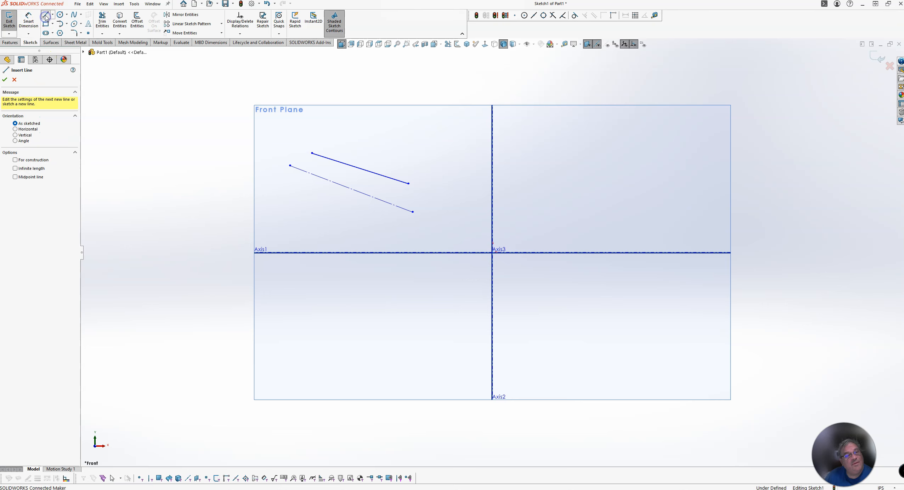
pyautogui.click(15, 177)
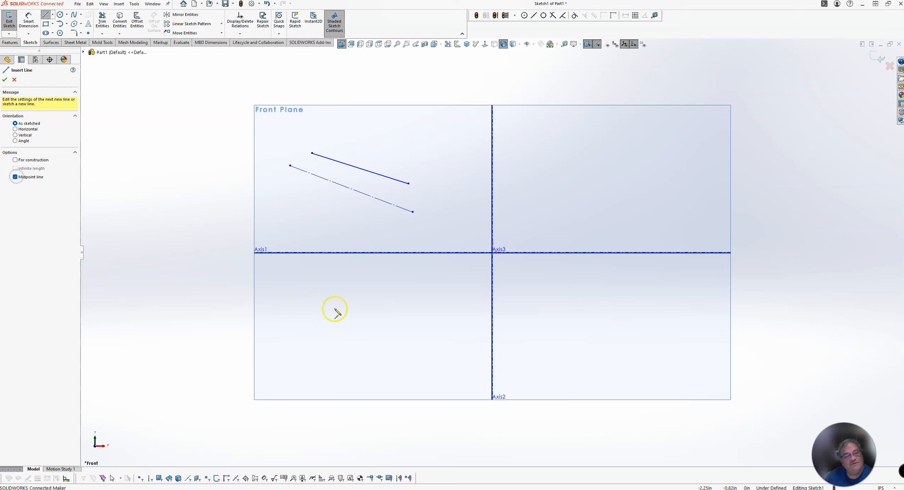
pyautogui.click(311, 216)
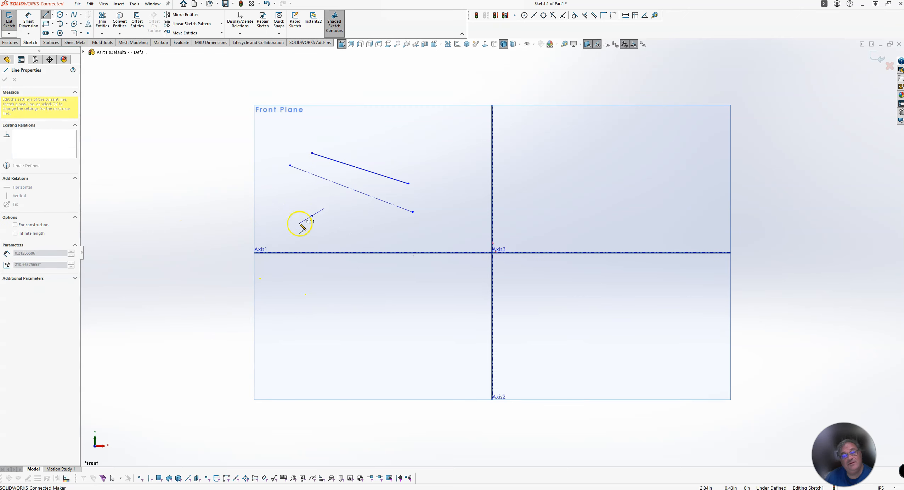
pyautogui.click(235, 194)
pyautogui.press('Escape')
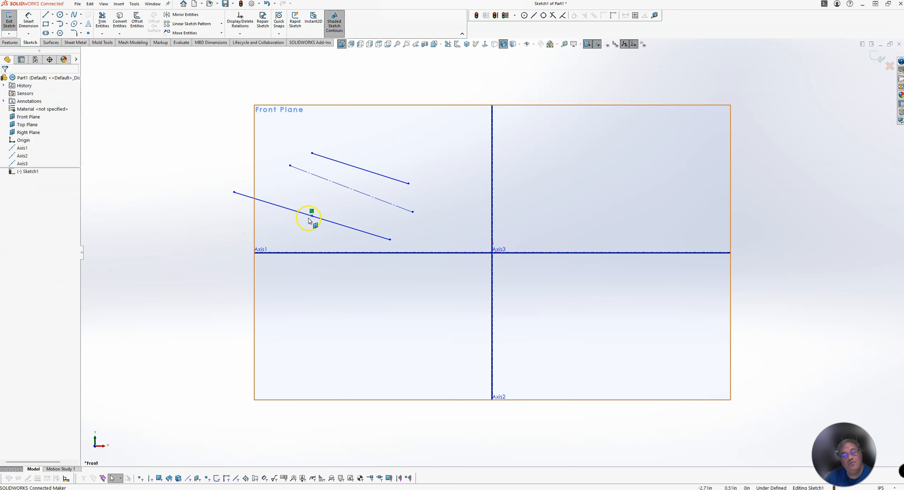
# Make the midpoint line's centre point coincident with the origin, and swing its left end below Axis1 so the line slopes upward to the right.
pyautogui.click(311, 216)
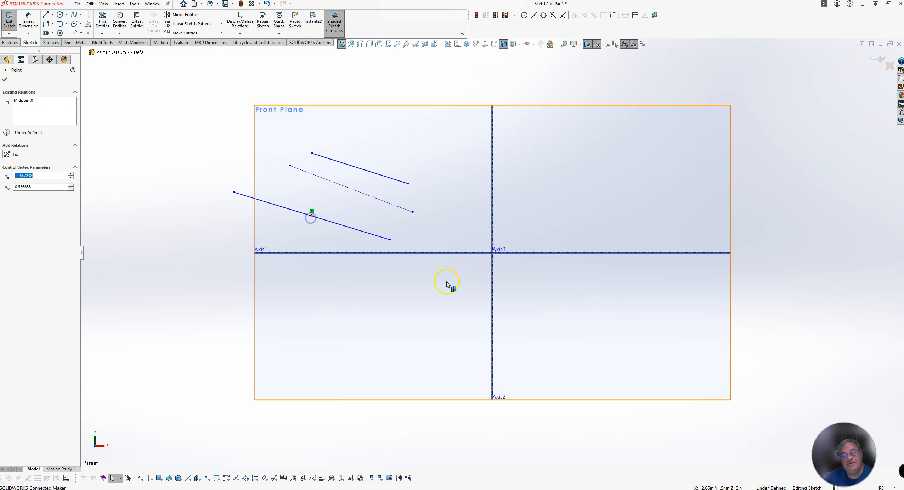
pyautogui.keyDown('ctrl'); pyautogui.click(493, 252); pyautogui.keyUp('ctrl')
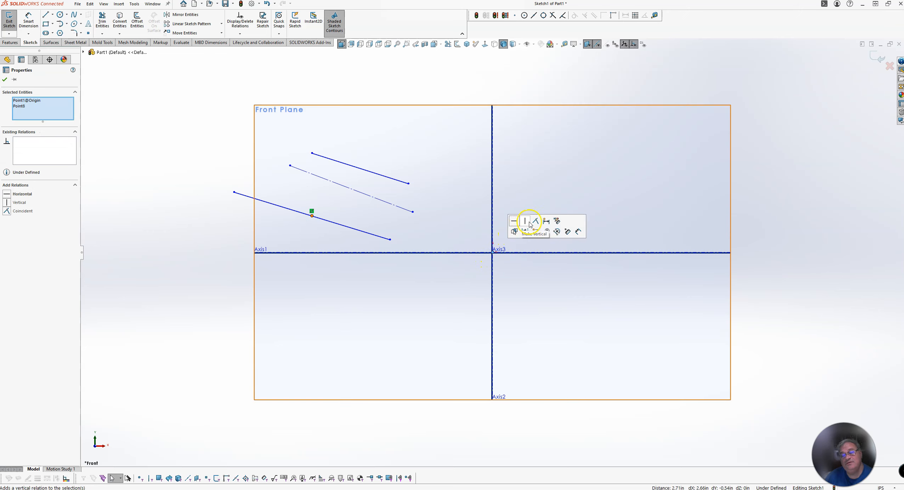
pyautogui.click(536, 222)
pyautogui.click(429, 241)
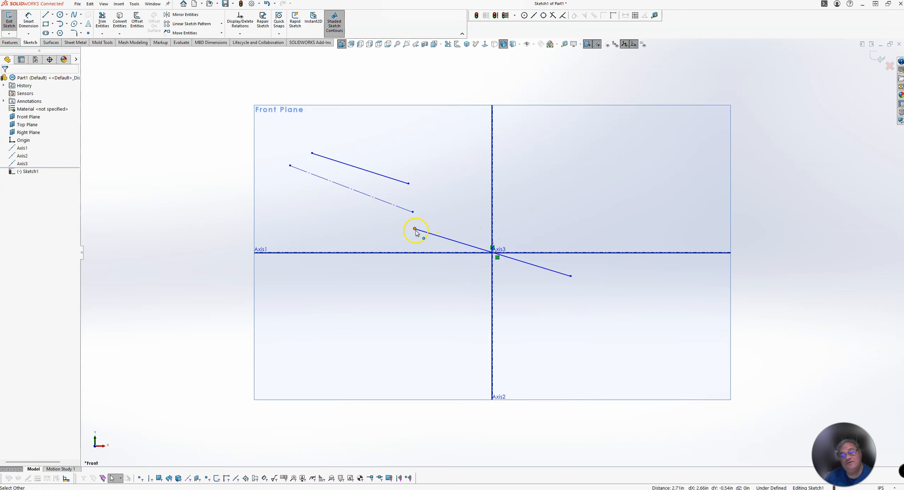
pyautogui.moveTo(414, 228); pyautogui.dragTo(409, 296)
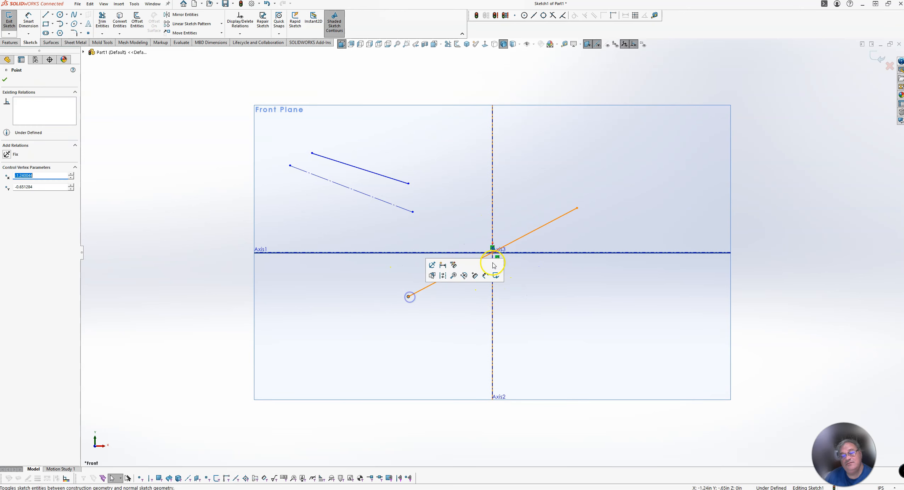
pyautogui.click(519, 271)
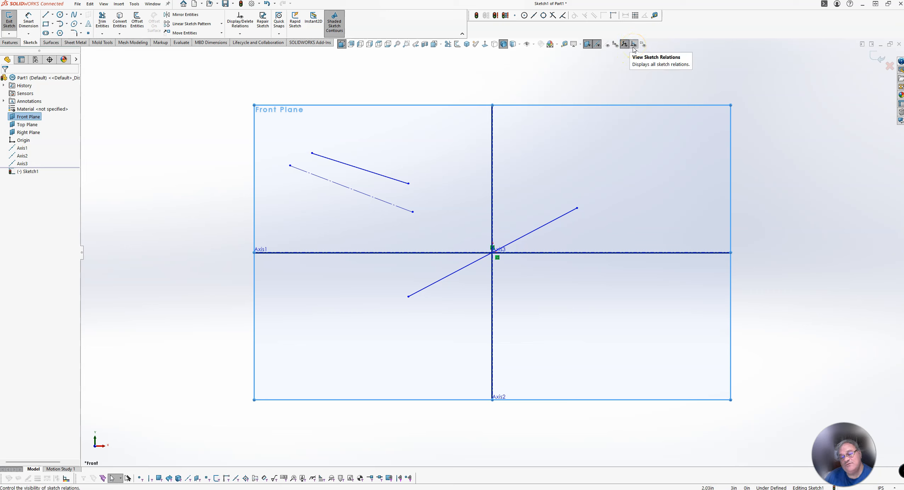
# Delete the midpoint line's two relations at the origin, and move its centre point up-left and the line down-right, apart from each other.
pyautogui.click(495, 248)
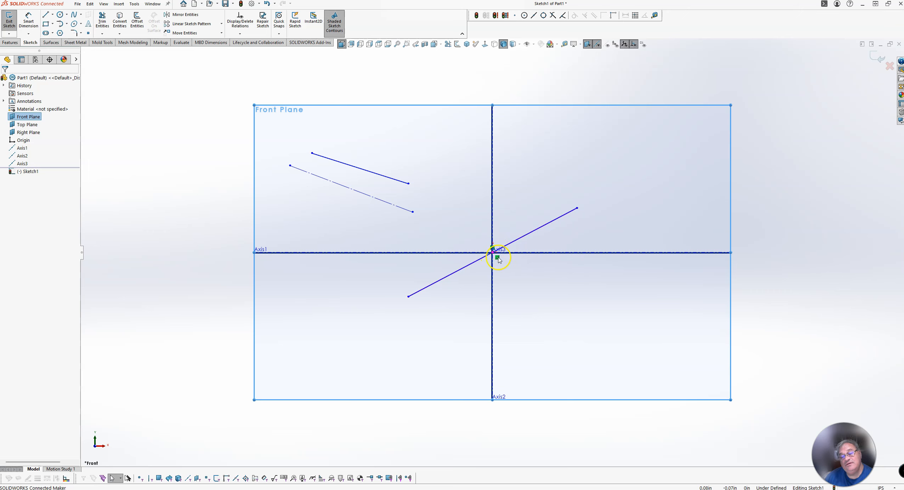
pyautogui.rightClick(498, 258)
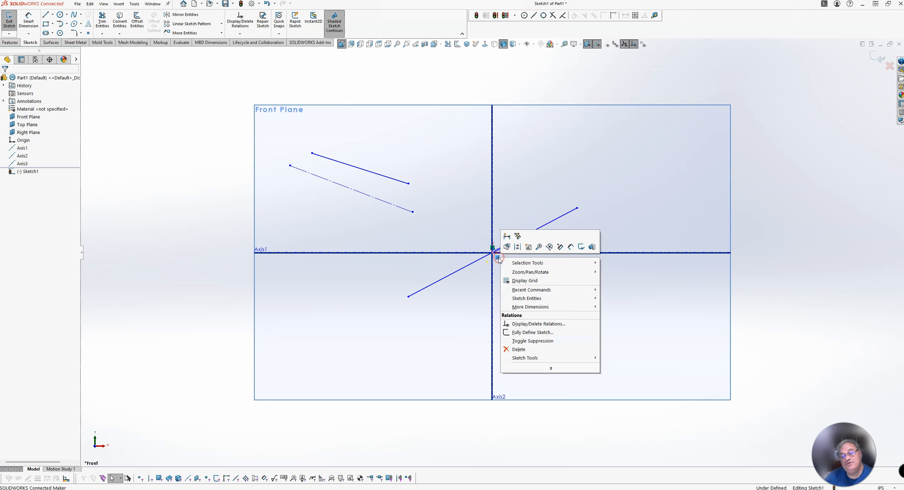
pyautogui.click(510, 349)
pyautogui.click(494, 249)
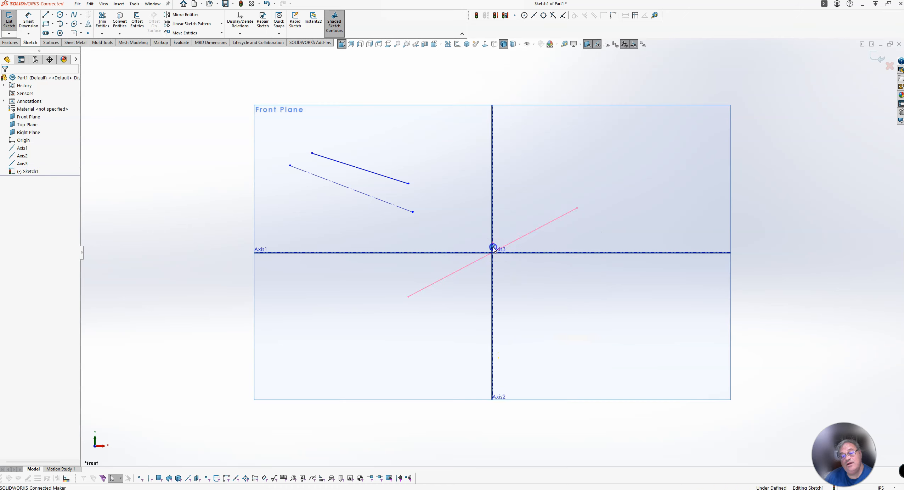
pyautogui.rightClick(493, 249)
pyautogui.click(513, 339)
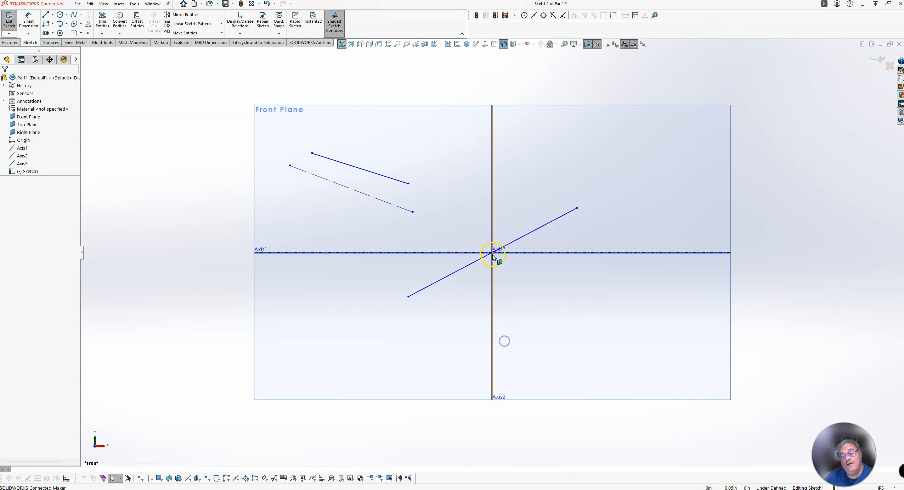
pyautogui.moveTo(496, 252)
pyautogui.mouseDown()
pyautogui.moveTo(408, 251)
pyautogui.moveTo(432, 232)
pyautogui.mouseUp()
pyautogui.moveTo(427, 292)
pyautogui.mouseDown()
pyautogui.moveTo(462, 309)
pyautogui.moveTo(446, 309)
pyautogui.mouseUp()
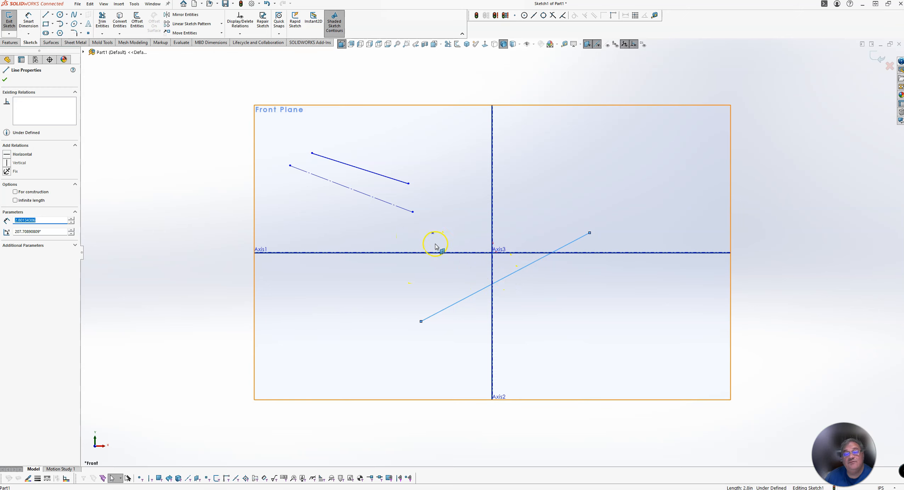
# Move the detached centre point slightly toward Axis2, delete it, and select the sloped line to check its midpoint.
pyautogui.moveTo(433, 233); pyautogui.dragTo(449, 219)
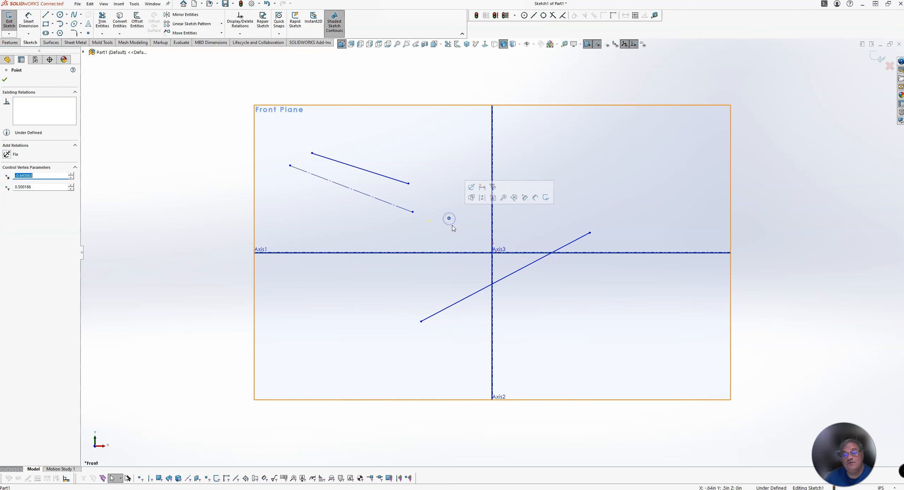
pyautogui.press('Delete')
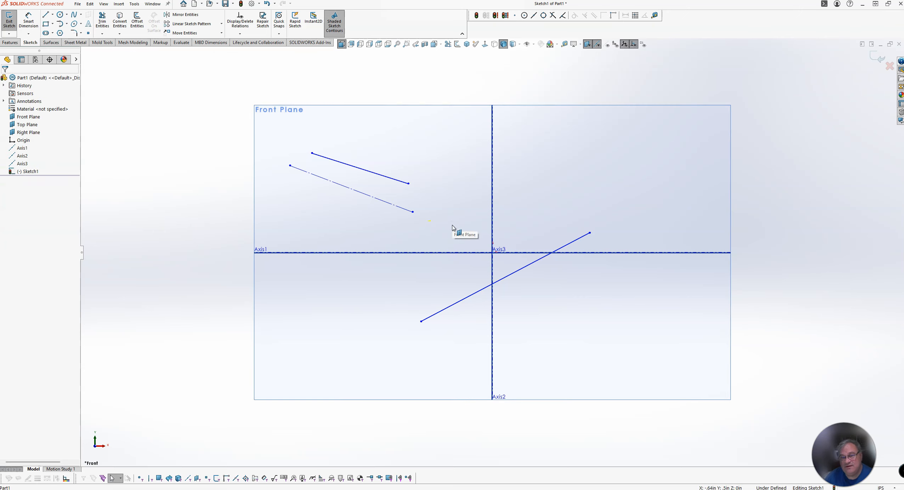
pyautogui.click(509, 280)
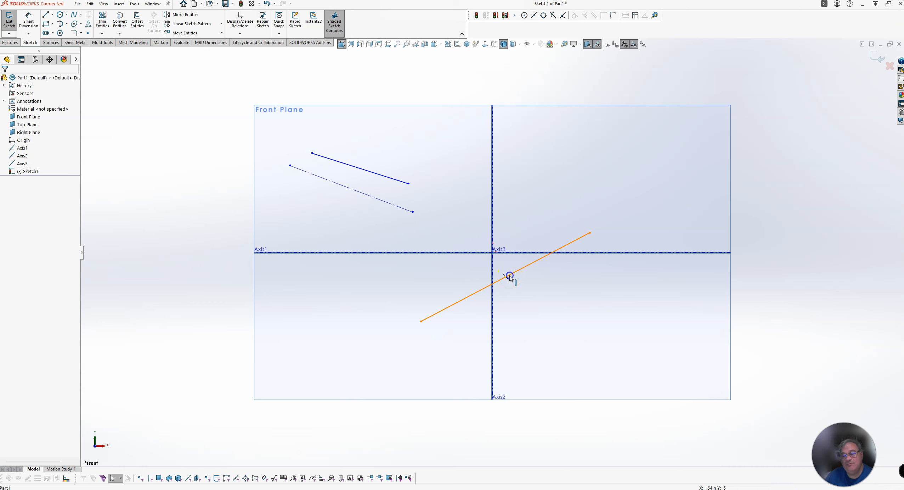
pyautogui.click(506, 279)
pyautogui.click(485, 289)
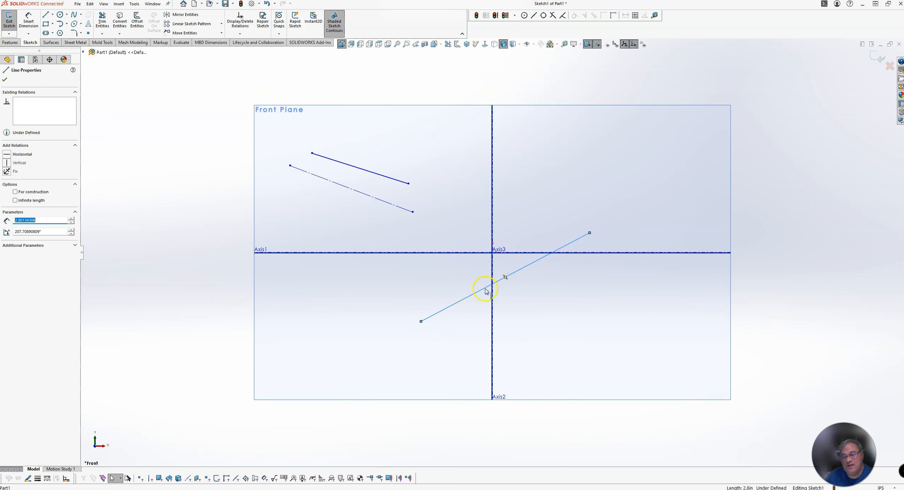
pyautogui.click(598, 230)
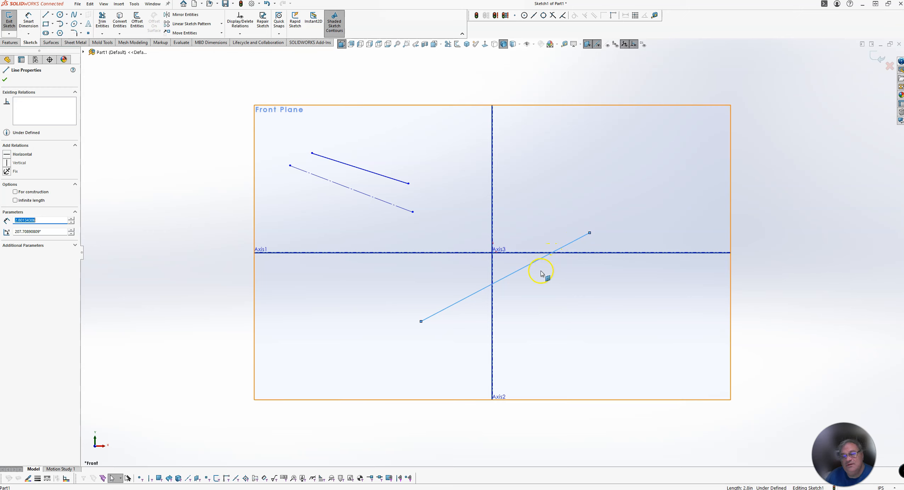
# Delete all three remaining lines from the sketch.
pyautogui.click(315, 209)
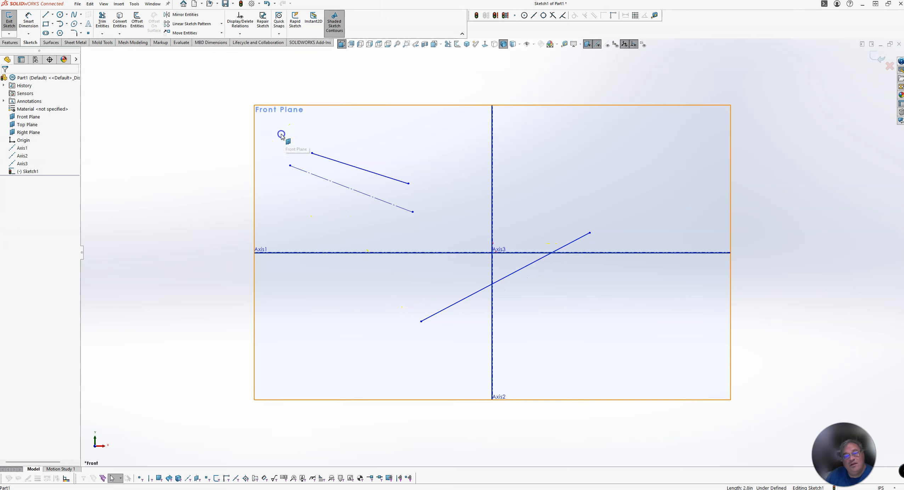
pyautogui.moveTo(236, 137)
pyautogui.mouseDown()
pyautogui.moveTo(620, 335)
pyautogui.moveTo(650, 341)
pyautogui.mouseUp()
pyautogui.press('Delete')
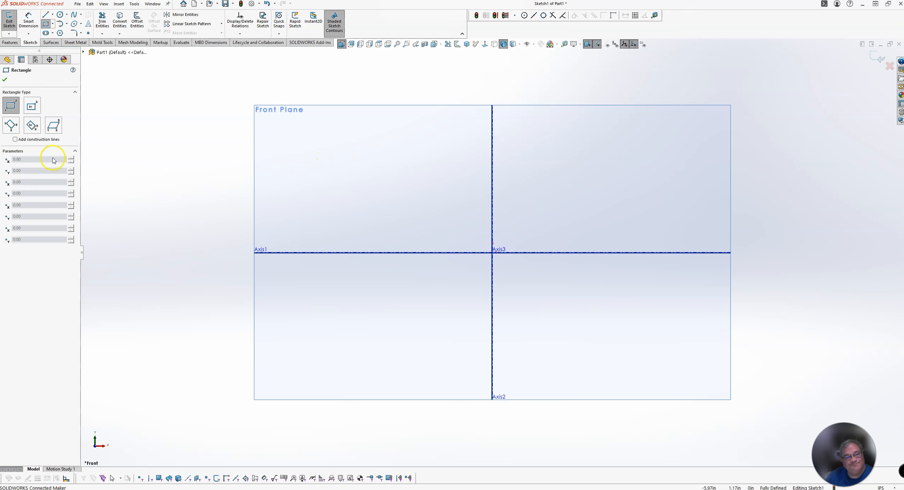
# Draw a corner rectangle about 1.89 by 0.77 in in the Front Plane's upper-left quadrant.
pyautogui.click(53, 24)
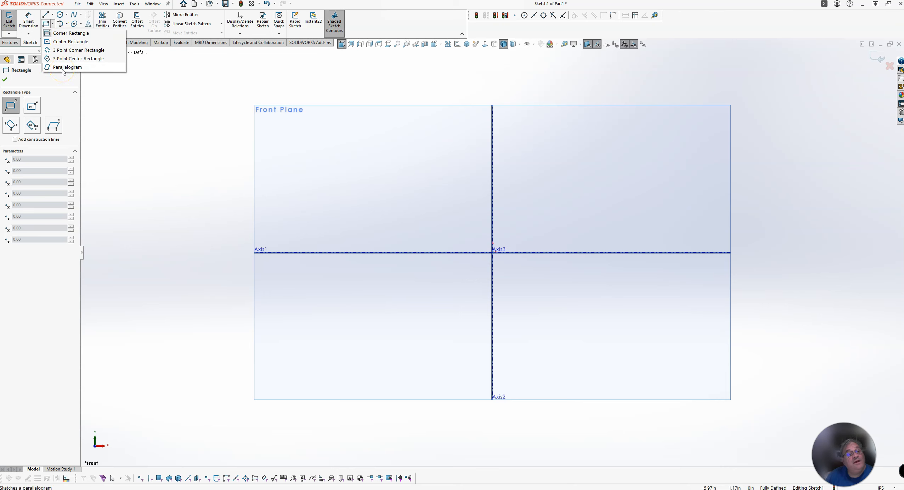
pyautogui.click(60, 103)
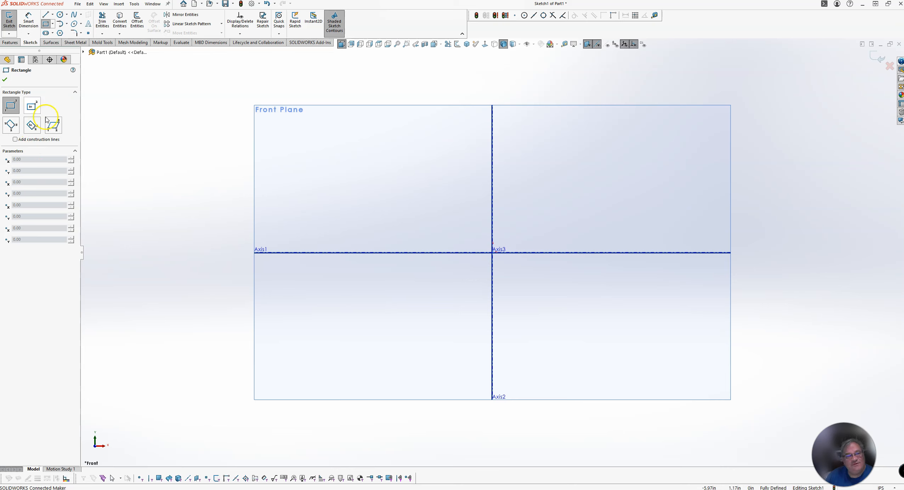
pyautogui.moveTo(298, 132); pyautogui.dragTo(426, 184)
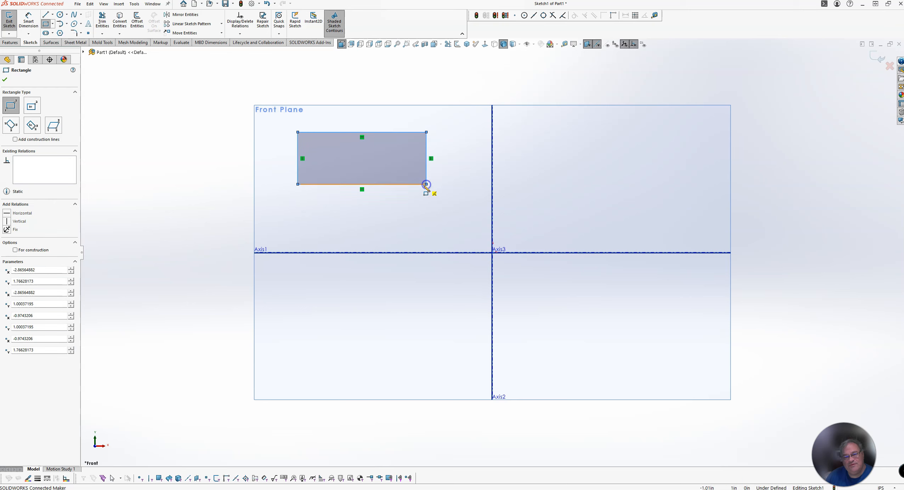
# Draw two center rectangles, about 1.31 by 0.75 in in the lower-left quadrant and about 1.55 by 0.86 in centred on the first rectangle's lower-left corner.
pyautogui.click(35, 114)
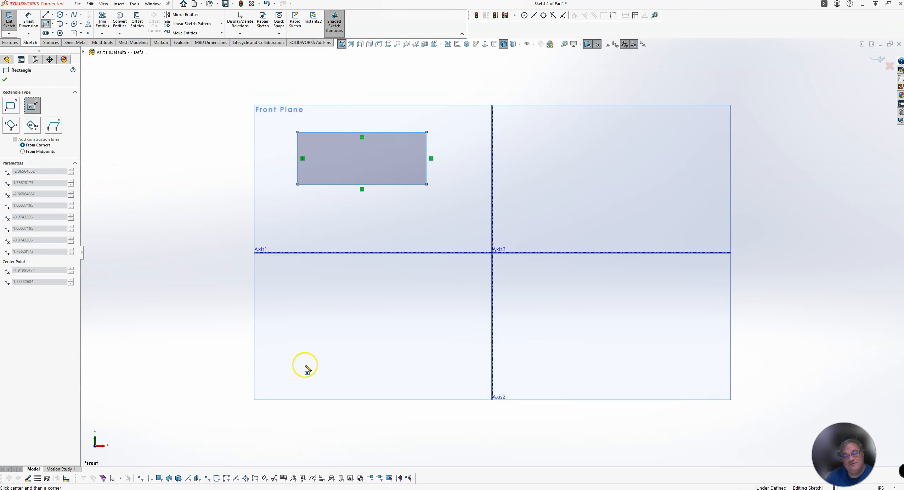
pyautogui.moveTo(372, 304); pyautogui.dragTo(416, 278)
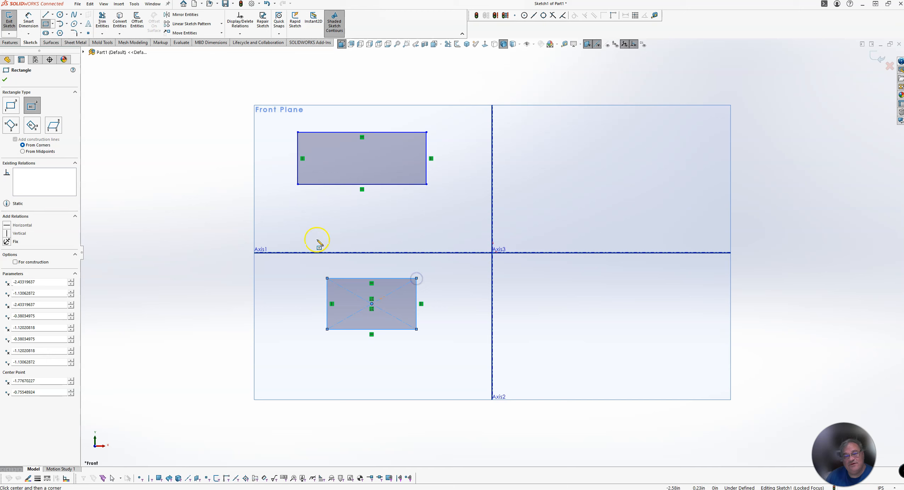
pyautogui.moveTo(298, 184); pyautogui.dragTo(245, 213)
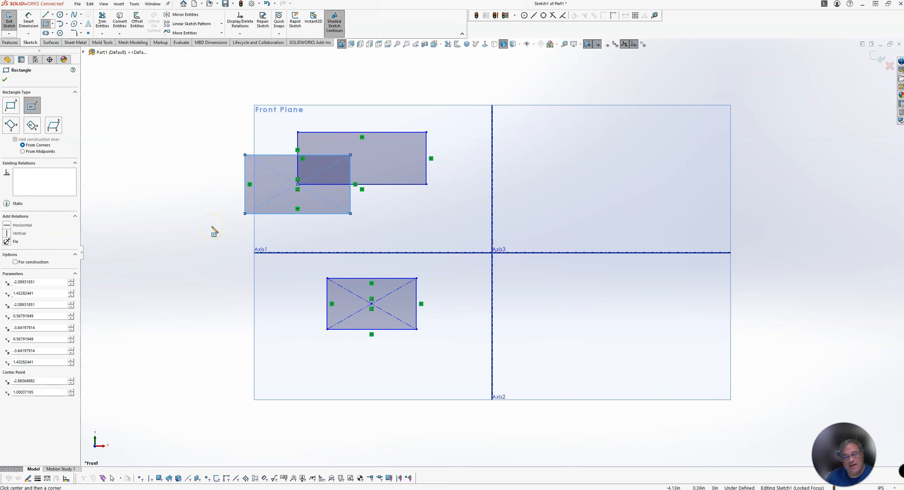
pyautogui.press('Escape')
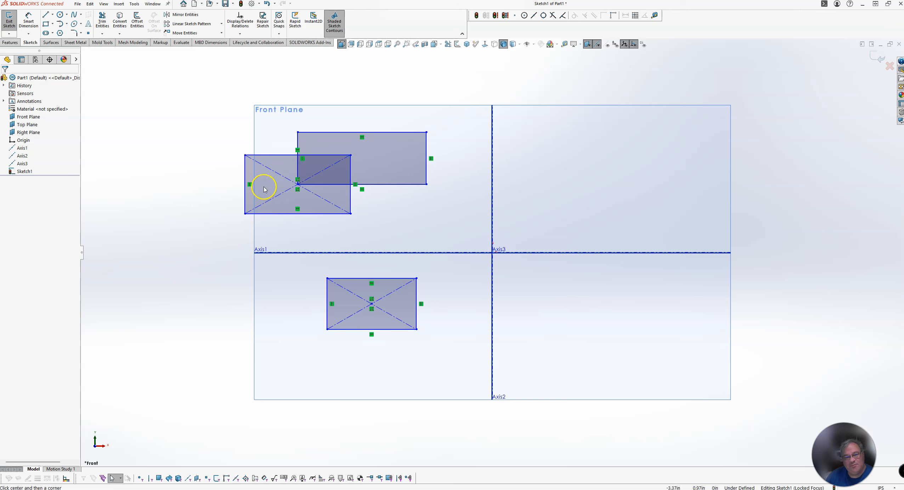
# Dimension the height and width of the center rectangle that overlaps the corner rectangle.
pyautogui.press('d')
pyautogui.click(245, 195)
pyautogui.click(212, 191)
pyautogui.press('Return')
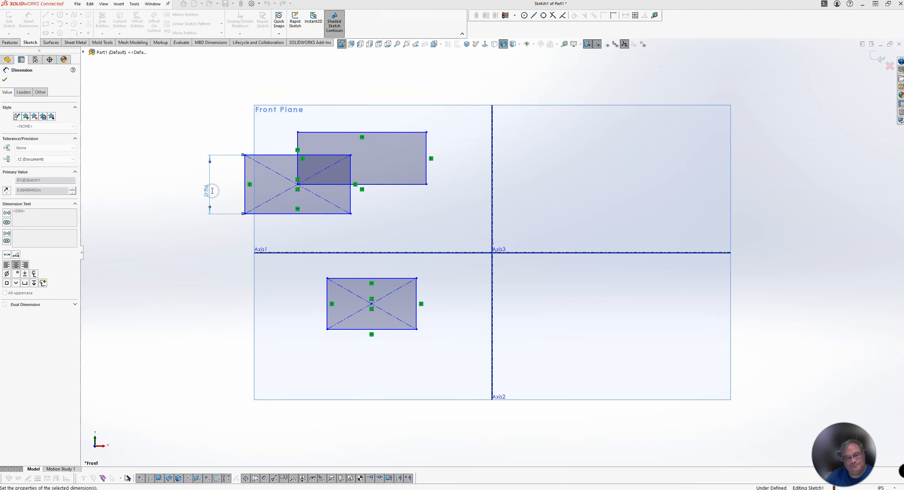
pyautogui.click(282, 217)
pyautogui.click(291, 232)
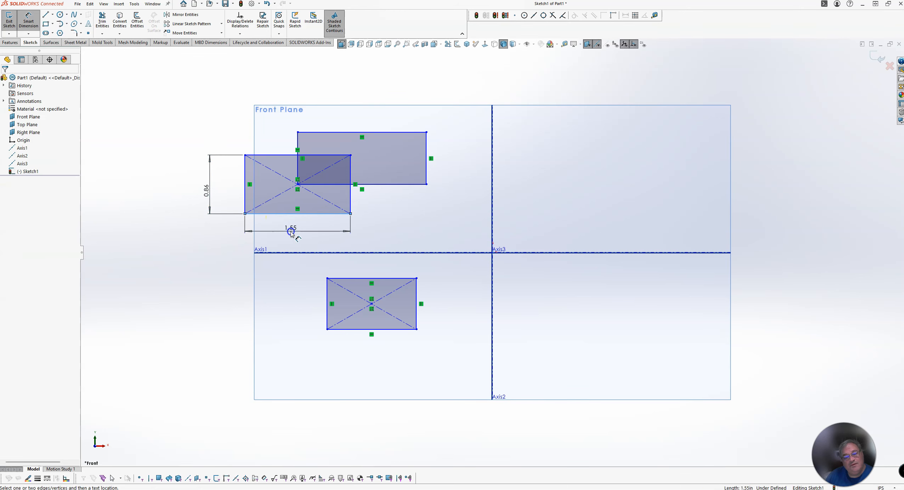
pyautogui.press('Return')
pyautogui.press('Escape')
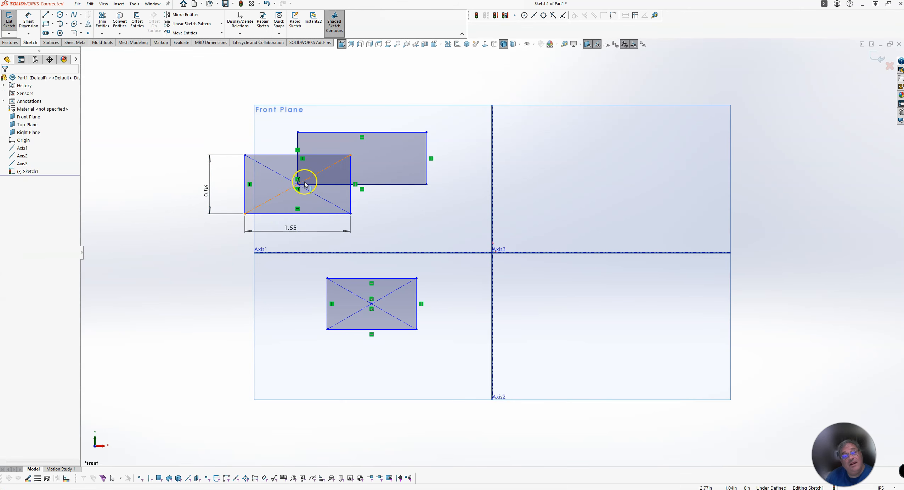
# Dimension the horizontal distance from the overlapping rectangle's centre point to Axis2, placing it above the plane.
pyautogui.click(300, 184)
pyautogui.click(492, 190)
pyautogui.moveTo(378, 96); pyautogui.dragTo(381, 81, button='right')
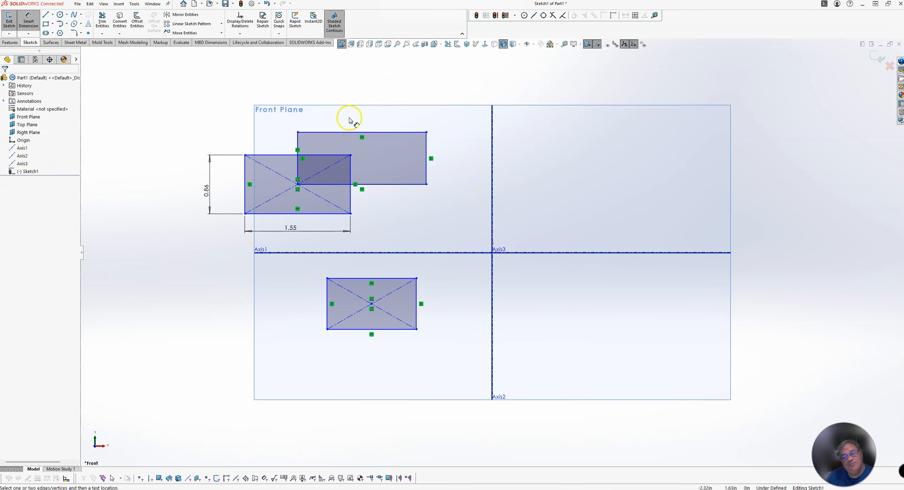
pyautogui.click(297, 184)
pyautogui.click(492, 121)
pyautogui.click(400, 80)
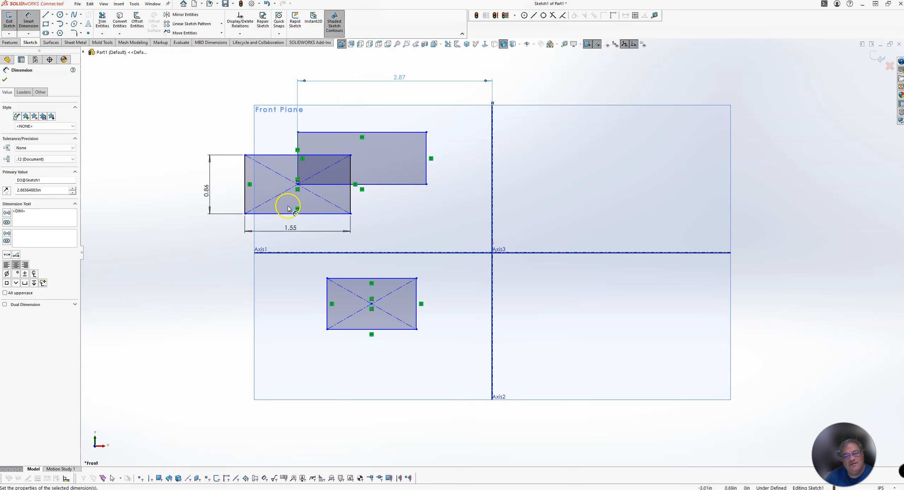
# Dimension the vertical distance from the overlapping rectangle's centre point to Axis1, placing it just left of Axis2.
pyautogui.click(298, 185)
pyautogui.click(414, 253)
pyautogui.click(463, 215)
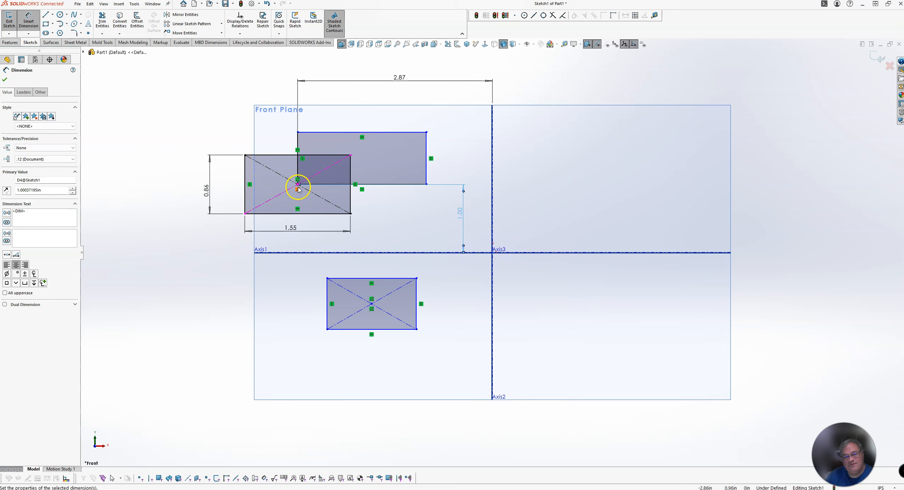
pyautogui.click(295, 238)
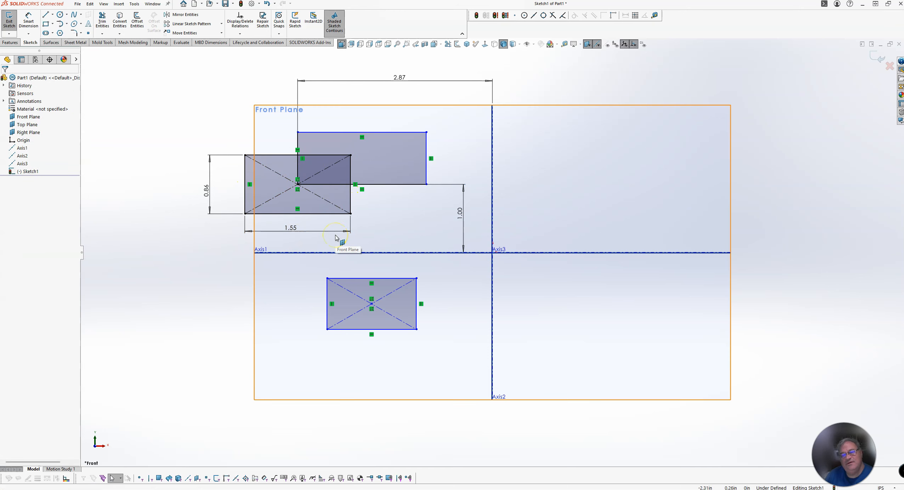
pyautogui.click(316, 248)
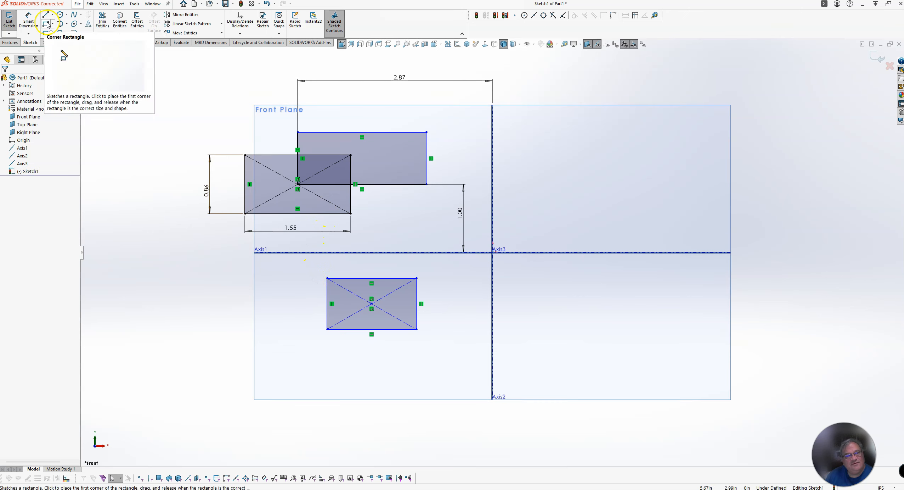
# Draw a 3 Point Corner Rectangle about 1.94 by 0.71 in, sloping down to the right, in the plane's upper-right quadrant.
pyautogui.click(46, 24)
pyautogui.click(39, 113)
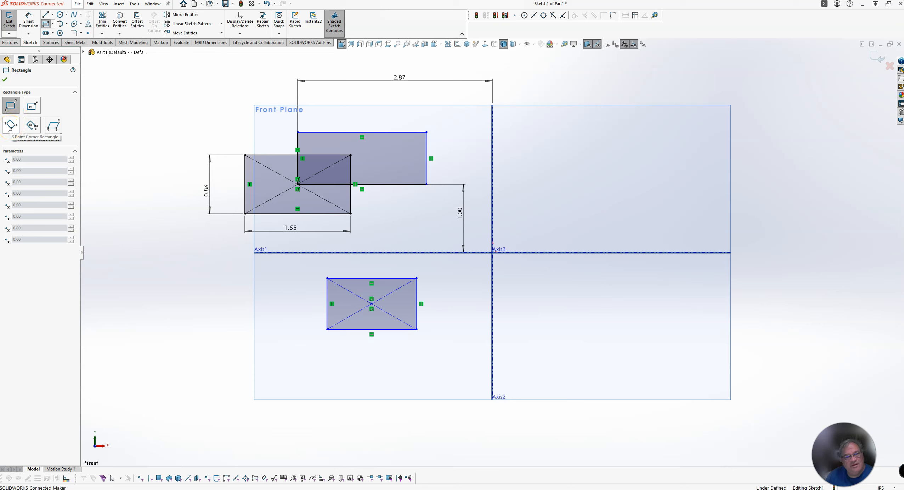
pyautogui.click(8, 127)
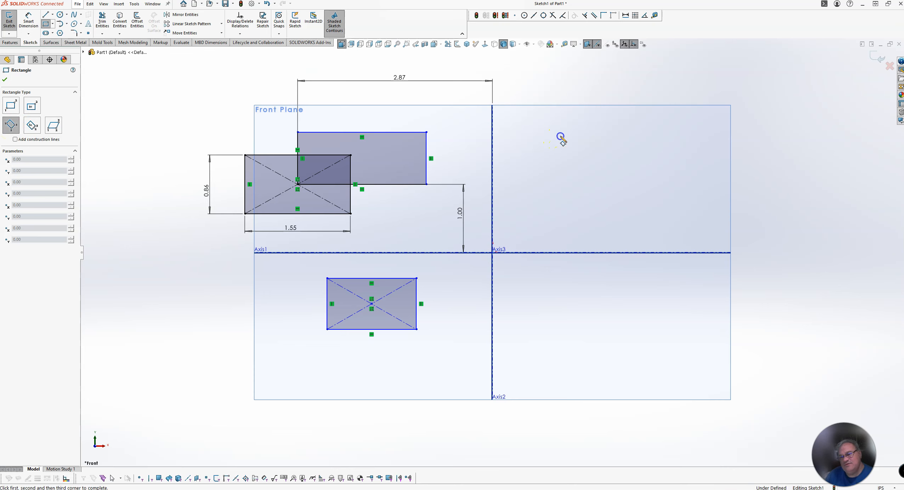
pyautogui.click(679, 192)
pyautogui.click(656, 235)
pyautogui.click(614, 254)
pyautogui.click(570, 255)
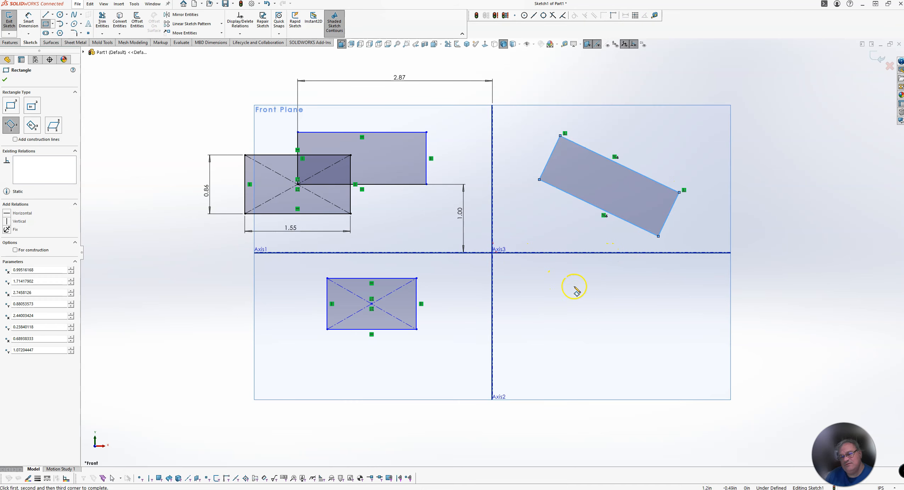
# Draw a second 3 Point Corner Rectangle about 1.26 by 0.87 in, crossing Axis1 and overlapping the tilted rectangle's lower-right end.
pyautogui.click(598, 273)
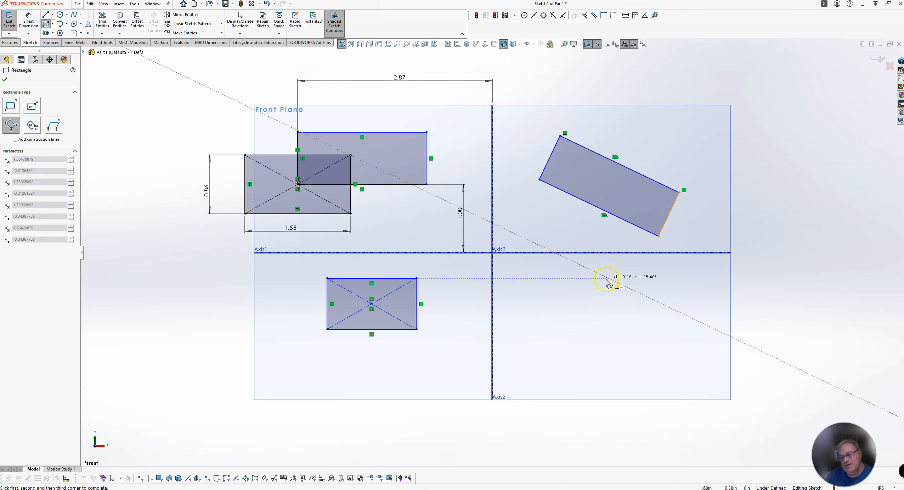
pyautogui.click(637, 196)
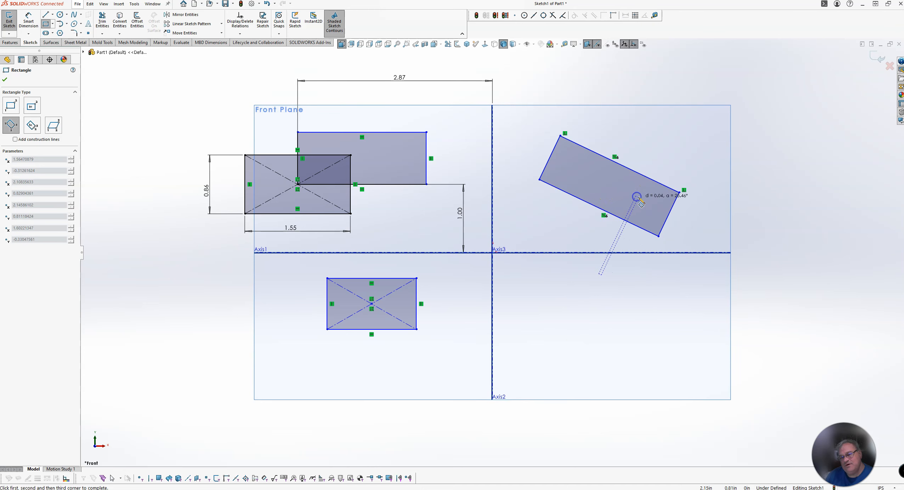
pyautogui.click(688, 225)
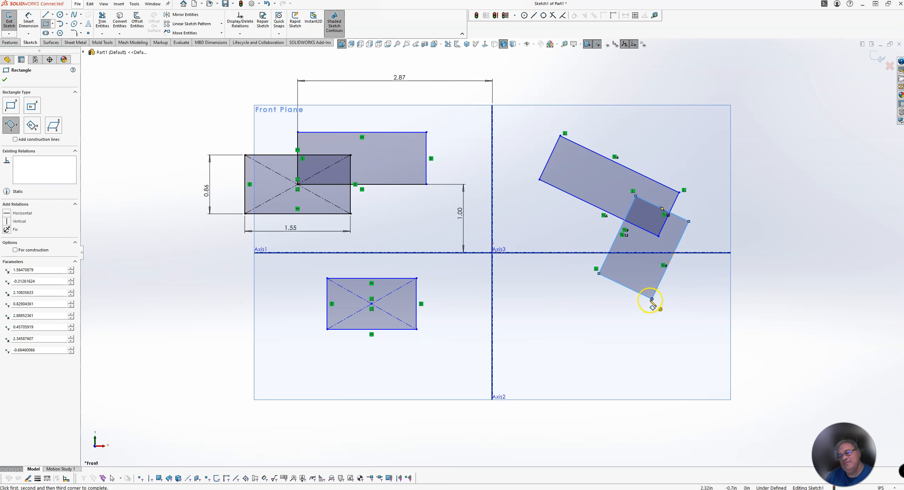
pyautogui.press('Escape')
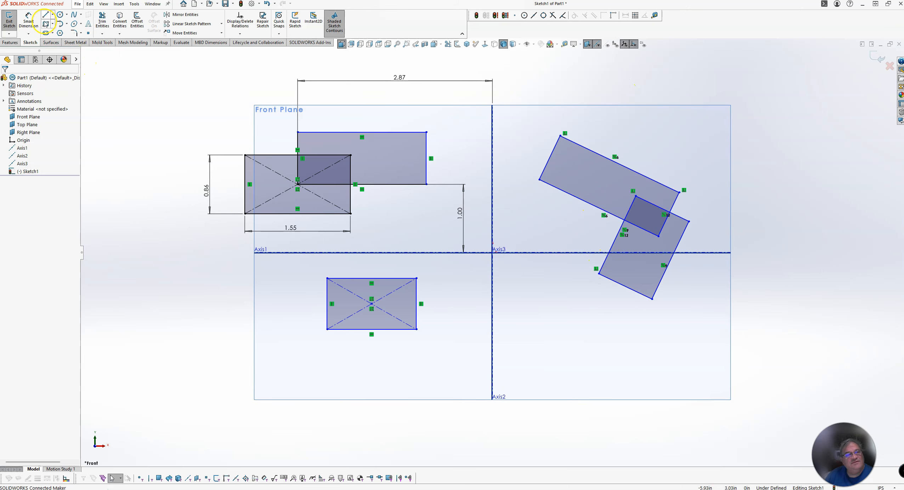
# Draw a 3 Point Center Rectangle about 1.95 by 0.61 in, sloping down to the right, in the plane's lower-right quadrant.
pyautogui.click(46, 24)
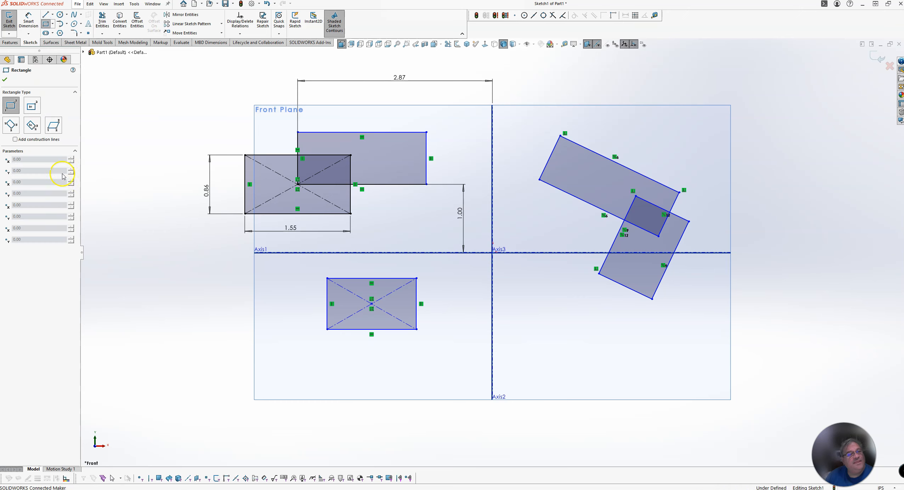
pyautogui.click(30, 126)
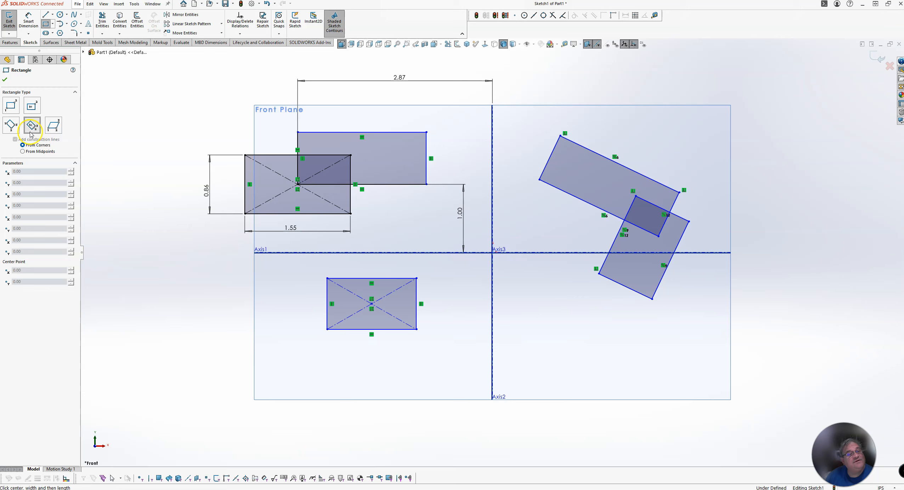
pyautogui.click(564, 361)
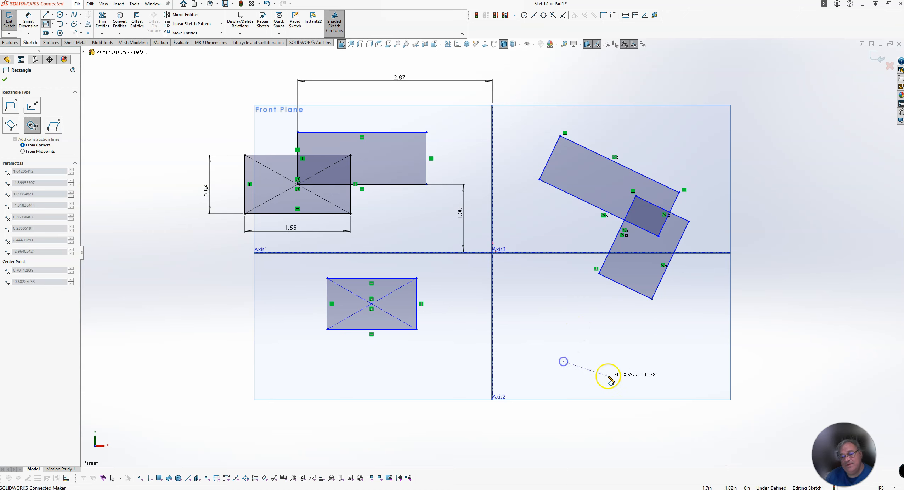
pyautogui.click(625, 386)
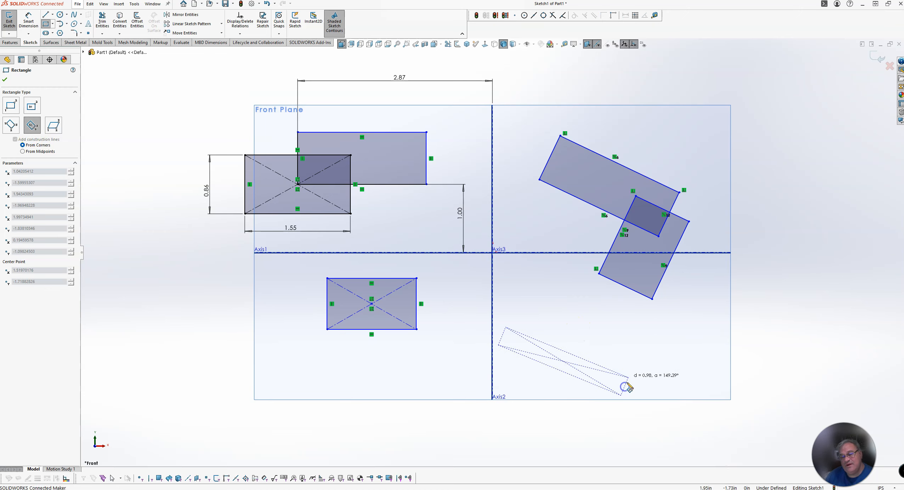
pyautogui.click(633, 368)
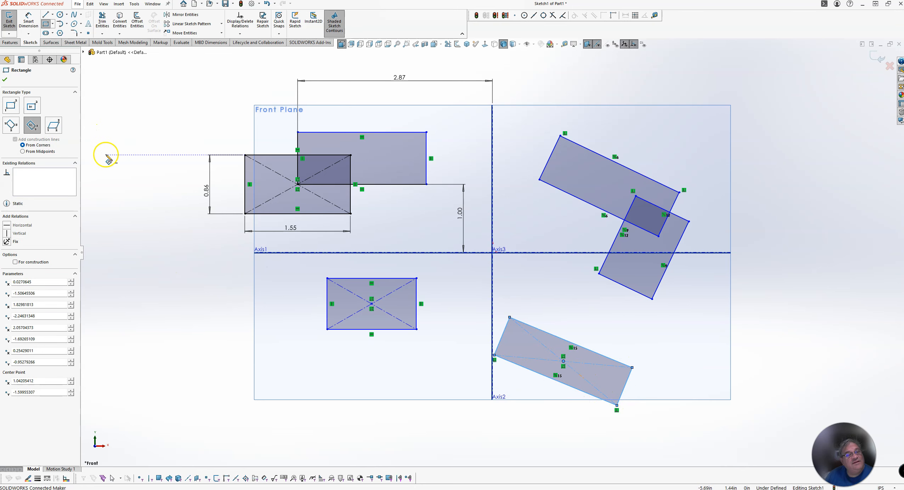
# Draw a Parallelogram about 1.49 by 0.99 in, leaning to the right, across the plane's lower-left corner.
pyautogui.click(61, 130)
pyautogui.click(219, 367)
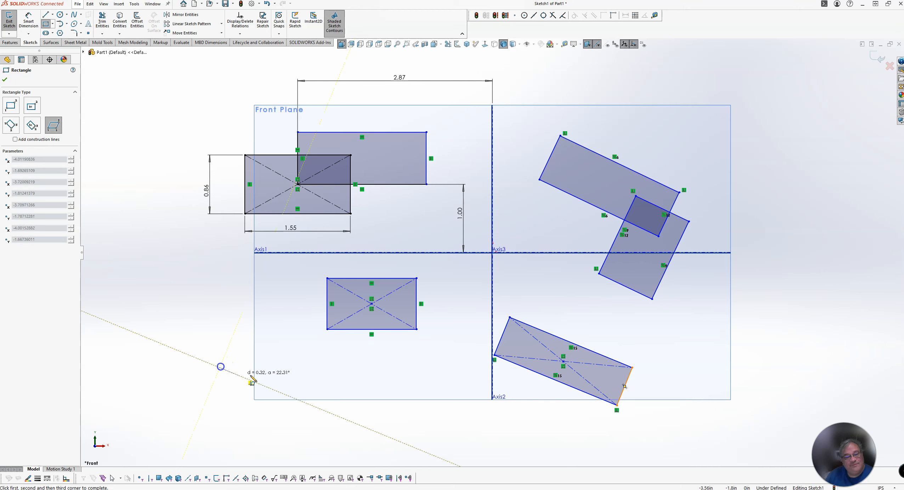
pyautogui.click(320, 361)
pyautogui.click(344, 423)
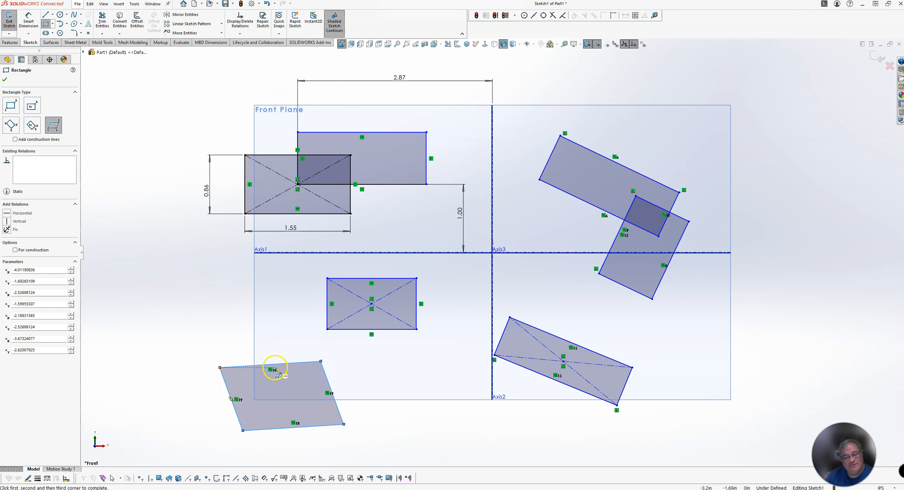
pyautogui.press('Escape')
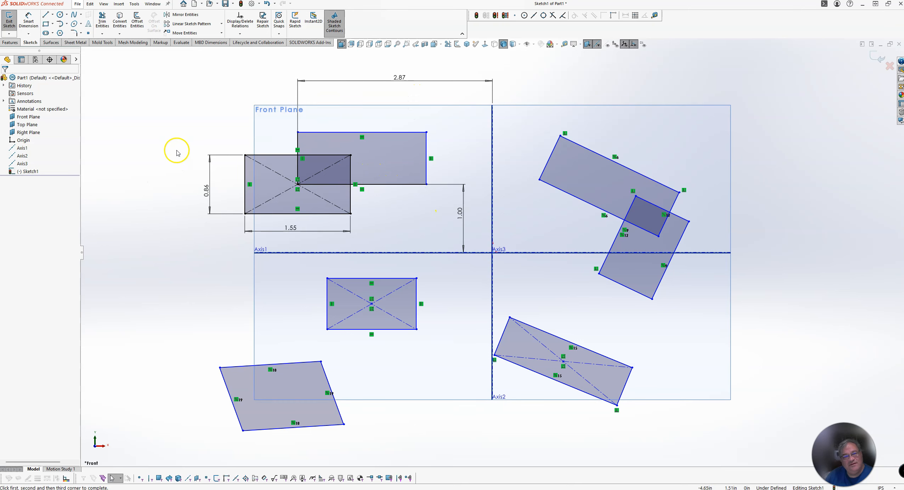
# Stretch the undimensioned corner rectangle upward and adjust its right side by its corner points, making it about 1.76 in tall.
pyautogui.moveTo(298, 132); pyautogui.dragTo(297, 59)
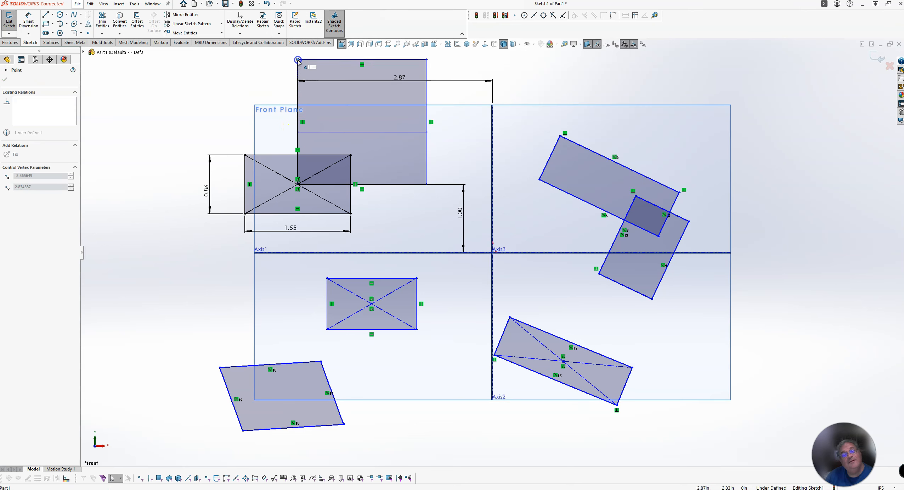
pyautogui.click(250, 67)
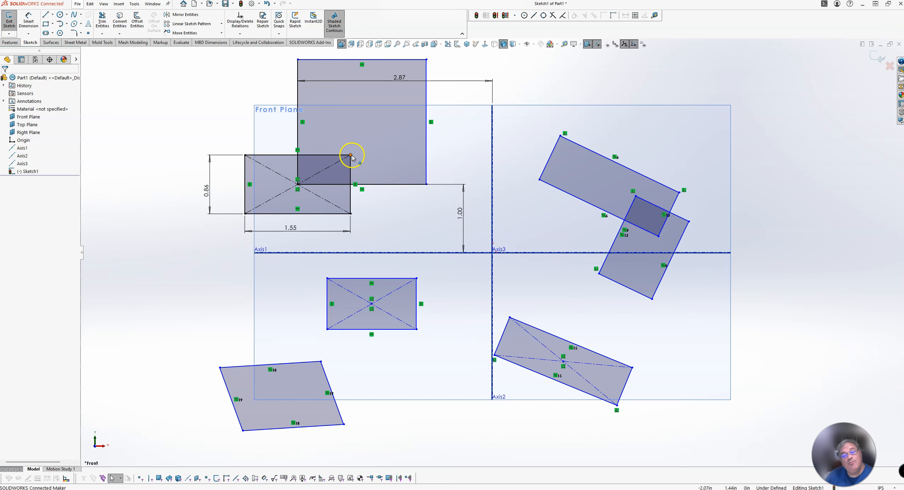
pyautogui.moveTo(426, 184); pyautogui.dragTo(422, 184)
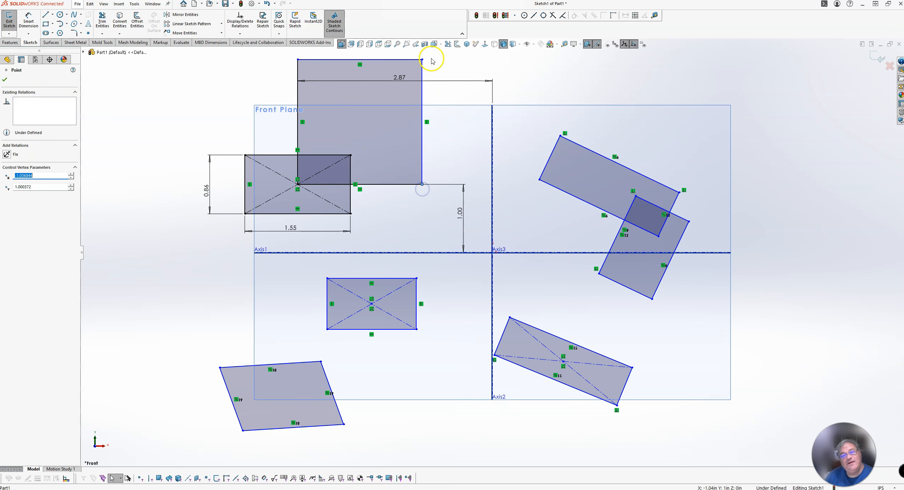
pyautogui.moveTo(423, 59)
pyautogui.mouseDown()
pyautogui.moveTo(428, 71)
pyautogui.moveTo(424, 51)
pyautogui.moveTo(437, 65)
pyautogui.mouseUp()
pyautogui.click(249, 126)
# Dimension the height of the stretched corner rectangle, placing the dimension beside its left edge.
pyautogui.press('d')
pyautogui.click(297, 94)
pyautogui.click(275, 96)
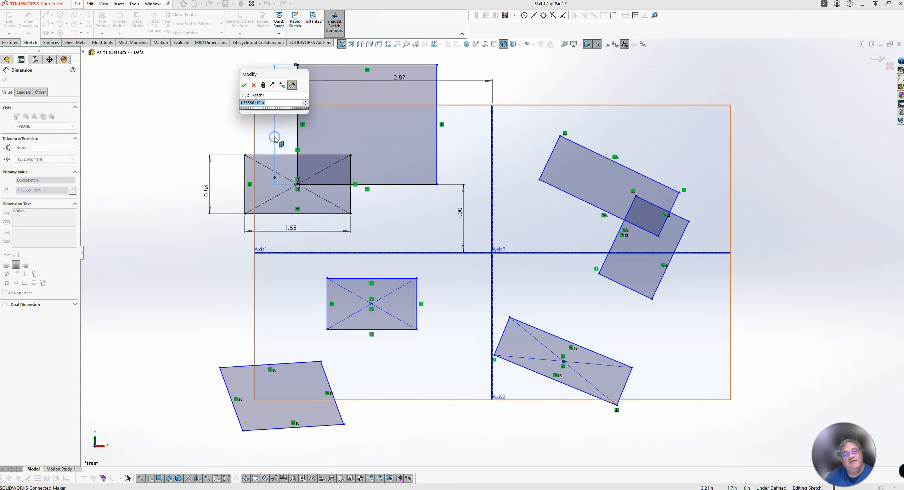
pyautogui.press('Return')
pyautogui.click(284, 131)
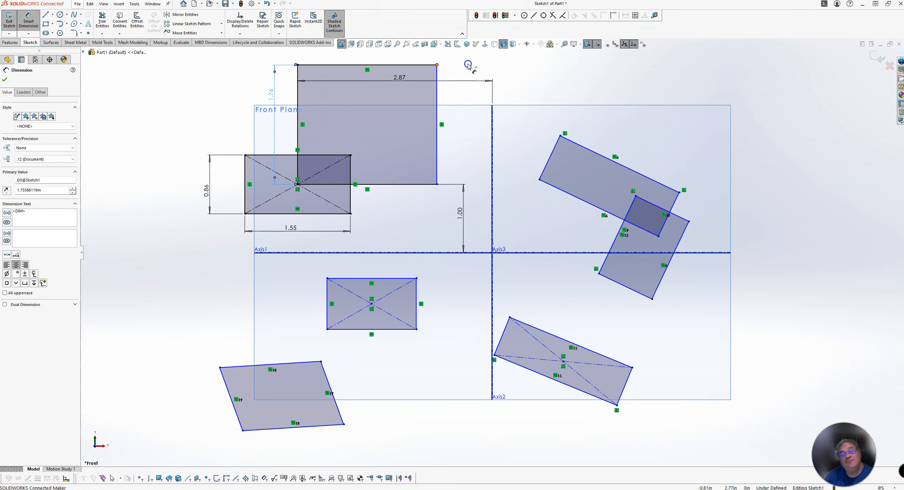
# Pull the corner rectangle's upper-right point inward to about X -1.02 in to test its remaining freedom.
pyautogui.click(437, 65)
pyautogui.press('Escape')
pyautogui.moveTo(436, 65)
pyautogui.mouseDown()
pyautogui.moveTo(378, 66)
pyautogui.moveTo(423, 65)
pyautogui.mouseUp()
pyautogui.click(396, 99)
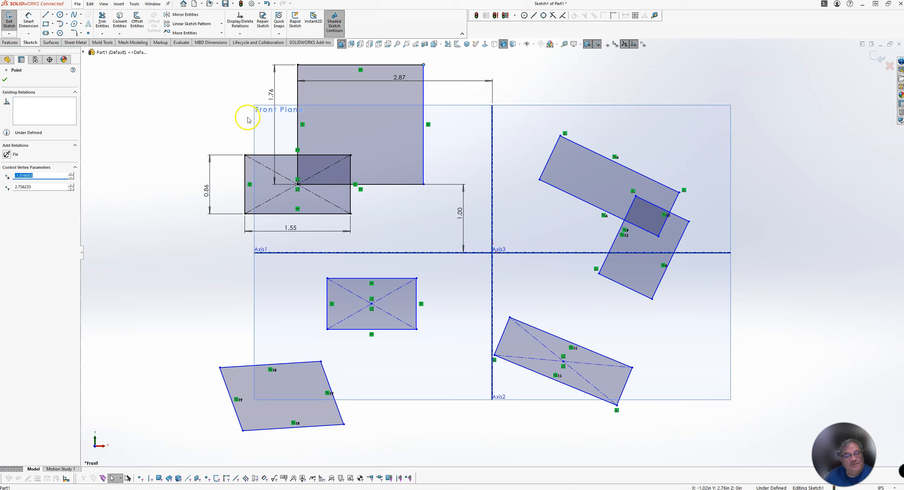
pyautogui.click(209, 113)
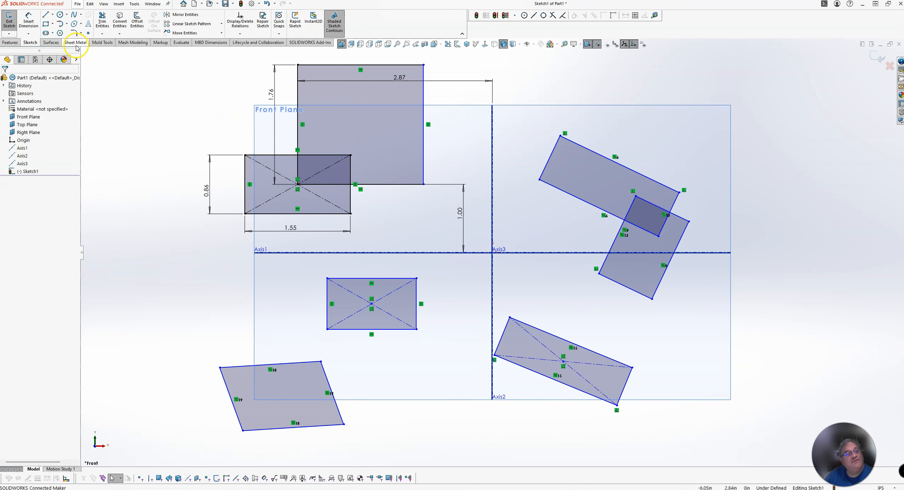
# Delete all the rectangles, the parallelogram and their dimensions from the sketch.
pyautogui.scroll(-2, 212, 185)
pyautogui.scroll(11, 215, 180)
pyautogui.moveTo(413, 162)
pyautogui.mouseDown()
pyautogui.moveTo(630, 361)
pyautogui.moveTo(669, 375)
pyautogui.mouseUp()
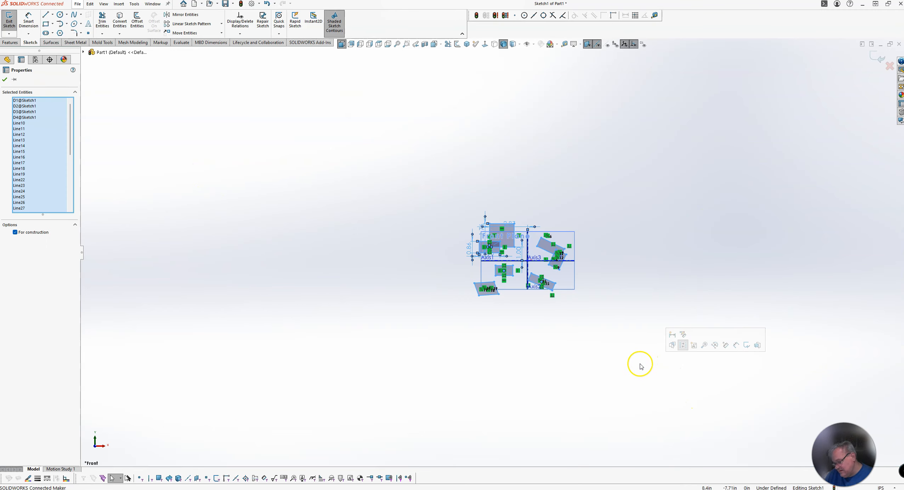
pyautogui.press('Delete')
pyautogui.scroll(-5, 616, 301)
pyautogui.scroll(-2, 330, 198)
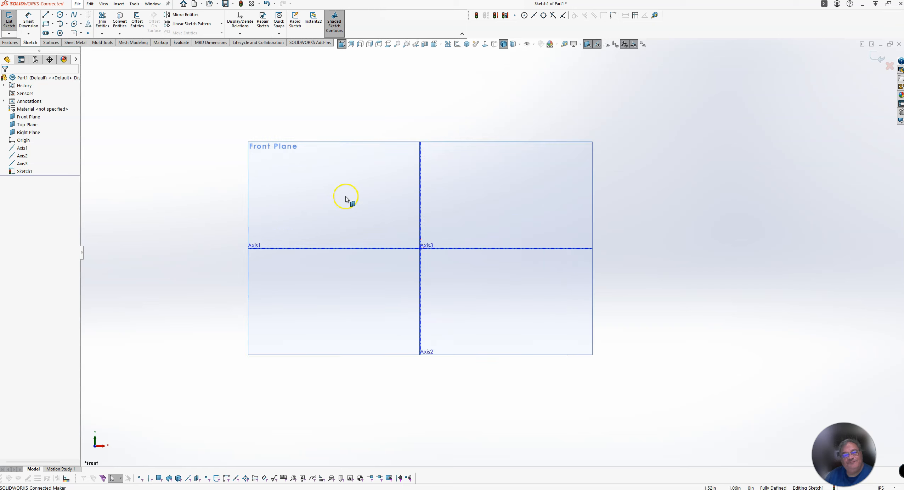
pyautogui.scroll(-1, 311, 198)
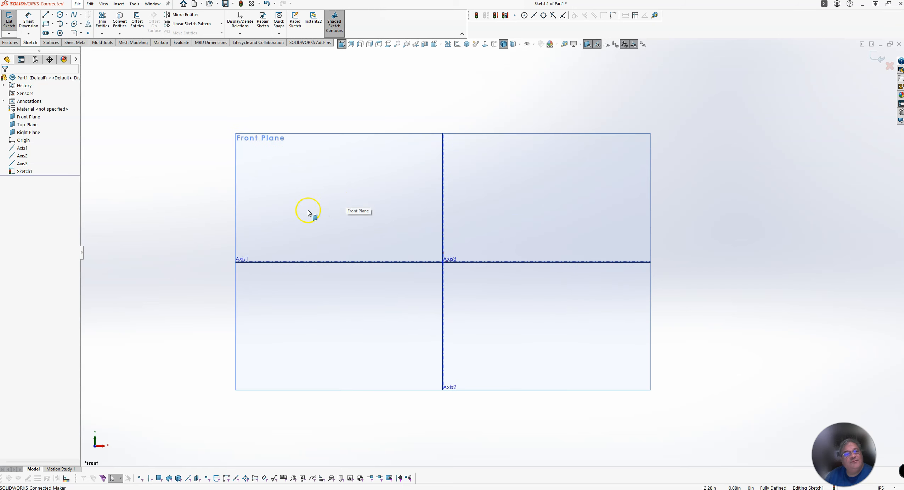
# Draw a horizontal Straight Slot about 1.29 in between arc centres and 0.48 in wide in the plane's upper-left quadrant.
pyautogui.click(44, 33)
pyautogui.click(292, 155)
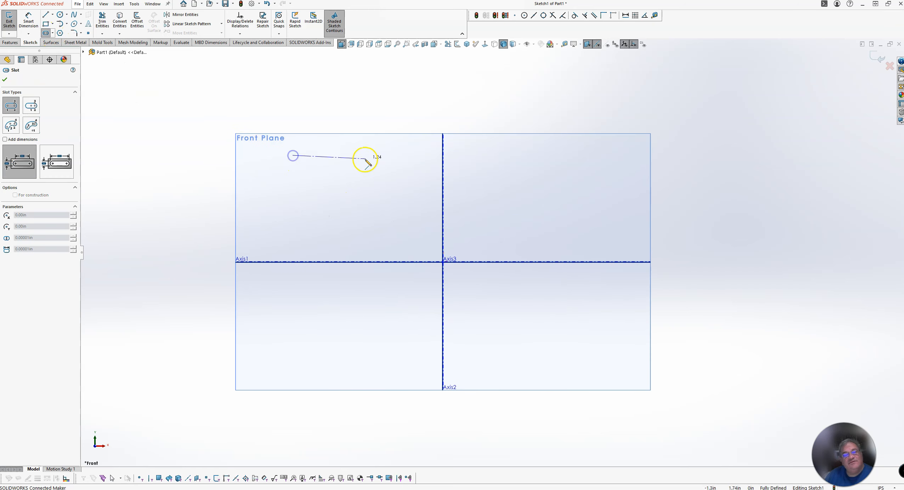
pyautogui.click(370, 155)
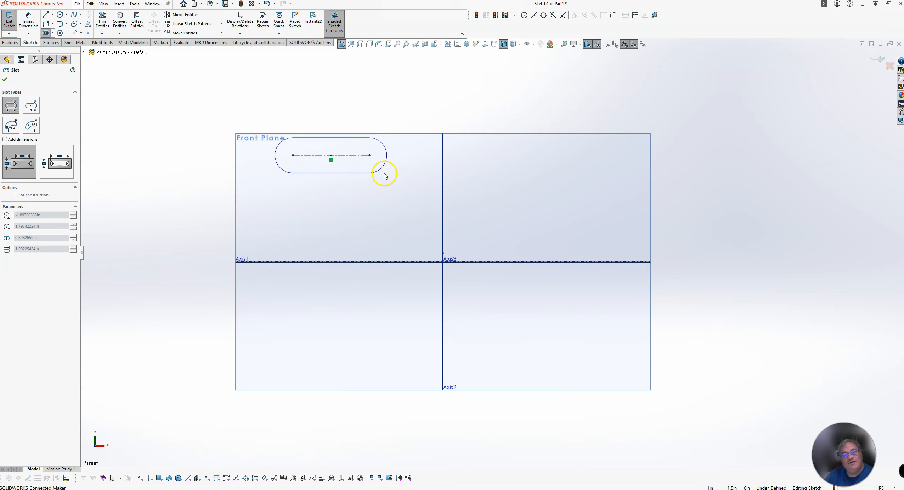
pyautogui.click(382, 169)
# Dimension the slot's width and centre-to-centre length, and move the slot down by its centre point to about Y 1.23 in.
pyautogui.moveTo(369, 185); pyautogui.dragTo(361, 173, button='right')
pyautogui.click(351, 168)
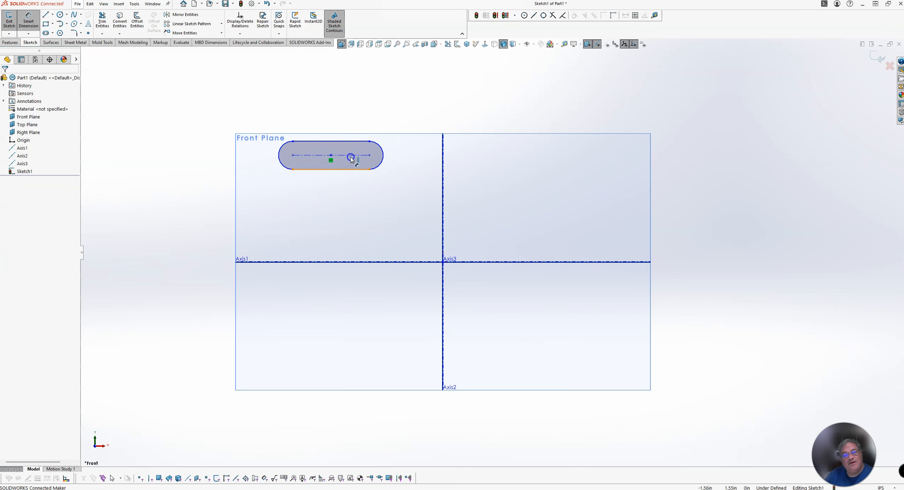
pyautogui.press('Escape')
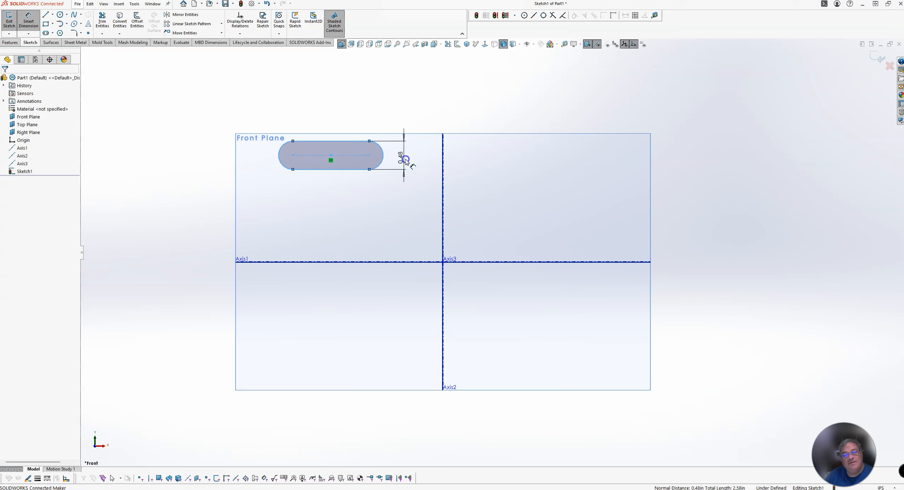
pyautogui.click(402, 158)
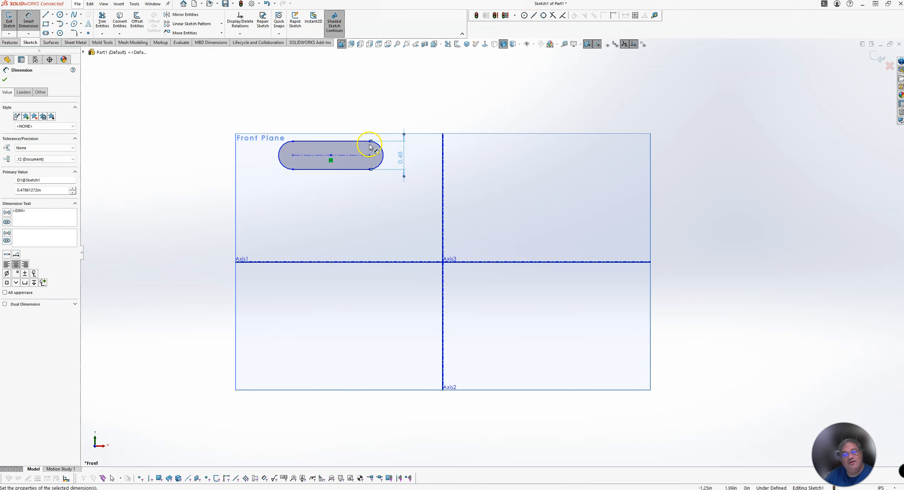
pyautogui.click(359, 155)
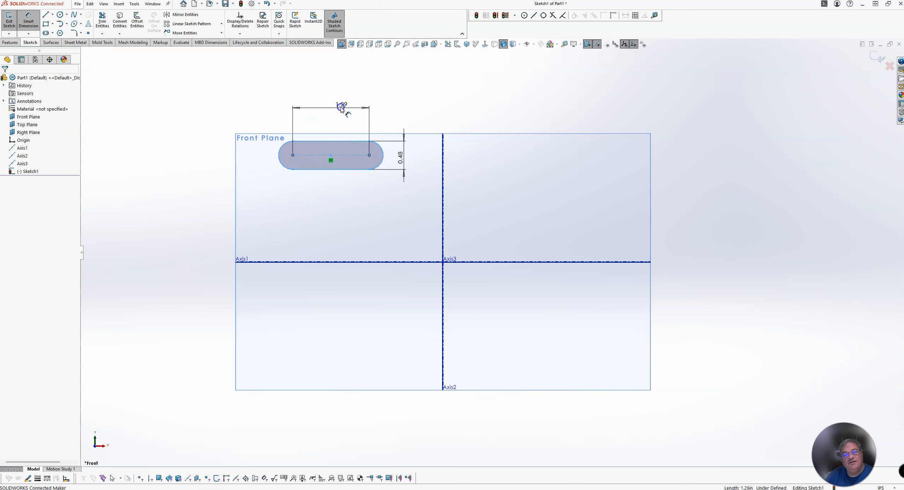
pyautogui.click(342, 108)
pyautogui.press('Return')
pyautogui.press('Escape')
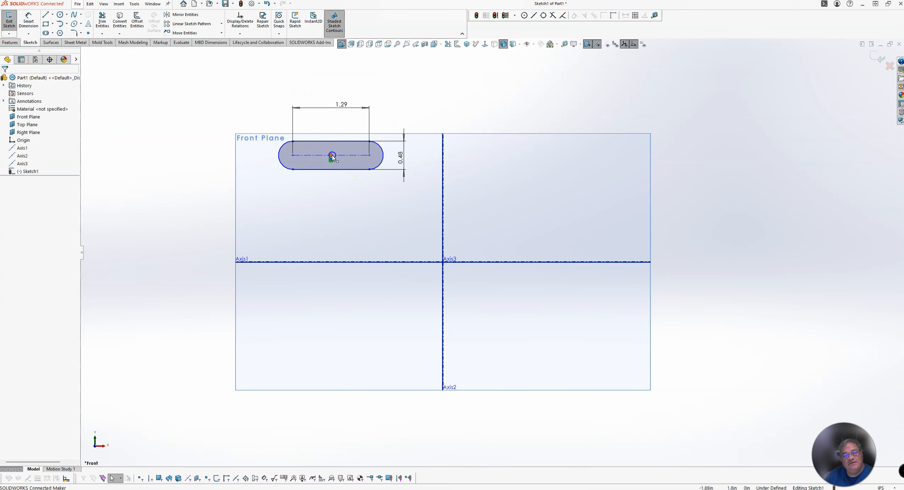
pyautogui.moveTo(332, 156); pyautogui.dragTo(333, 188)
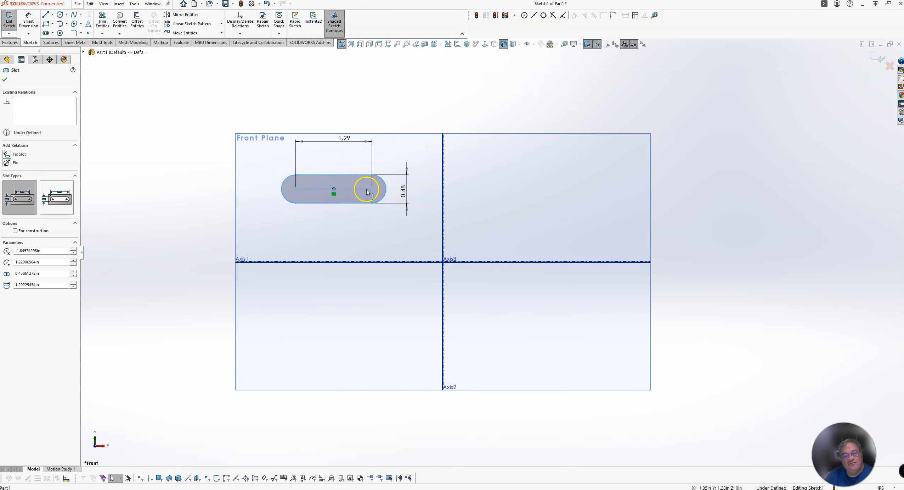
# Add the radius of the slot's left end arc as a driven dimension, placed below and left of the slot.
pyautogui.press('d')
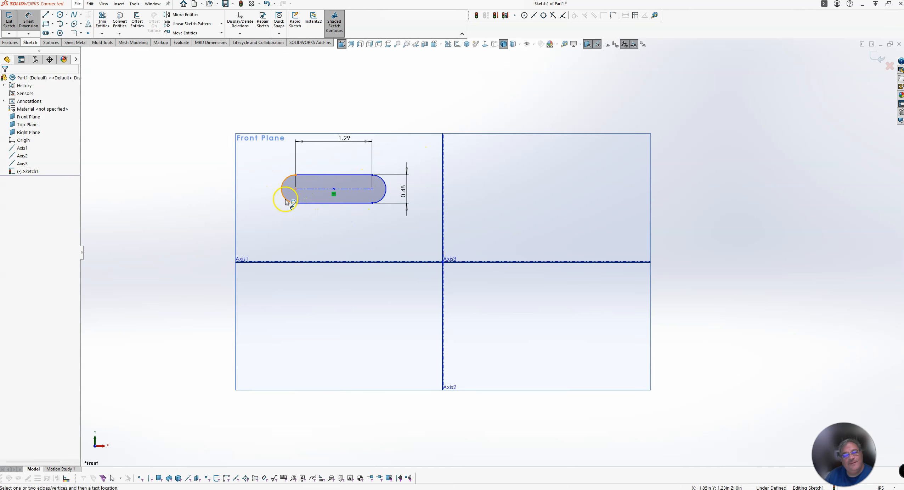
pyautogui.click(286, 202)
pyautogui.click(263, 208)
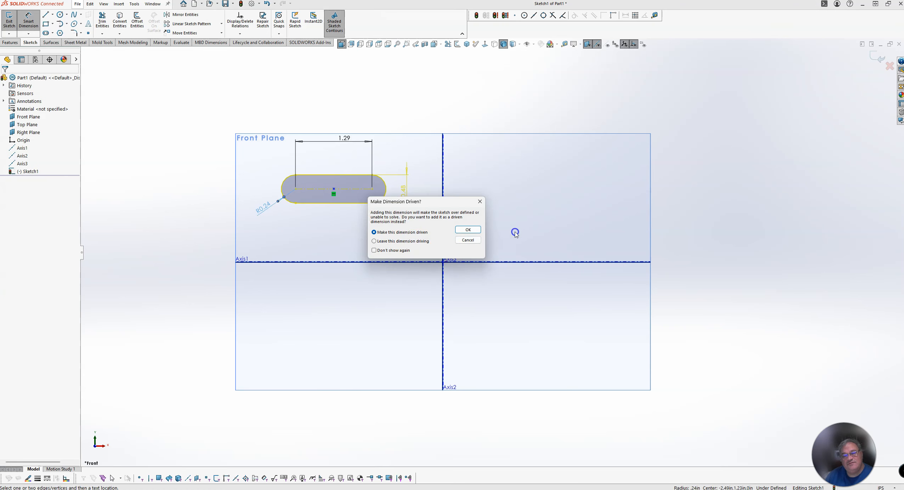
pyautogui.click(468, 231)
pyautogui.moveTo(266, 209); pyautogui.dragTo(261, 211)
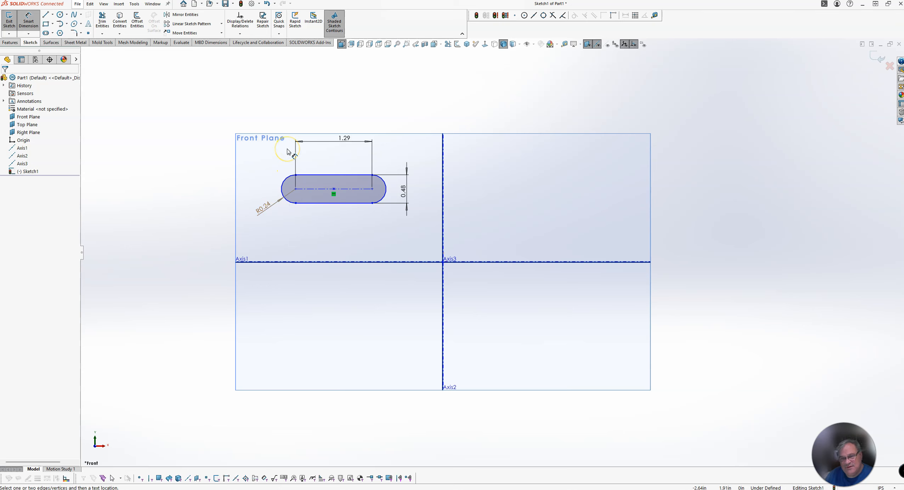
pyautogui.press('Escape')
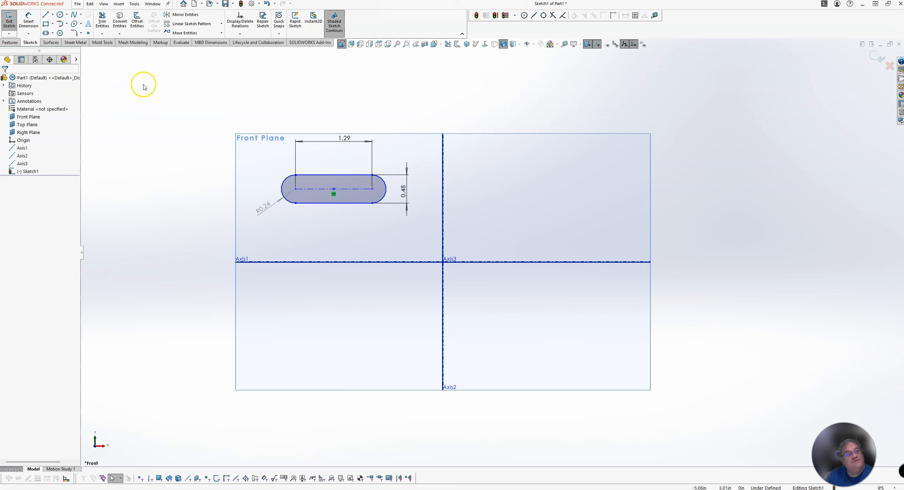
# Draw a Centerpoint Straight Slot about 2.52 in between arc centres and 0.86 in wide, sloping down to the right in the upper-right quadrant.
pyautogui.click(46, 34)
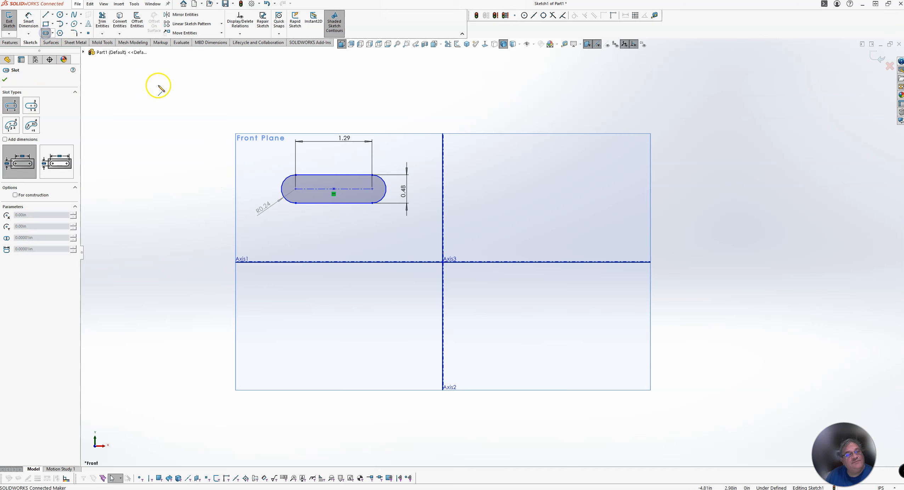
pyautogui.click(32, 106)
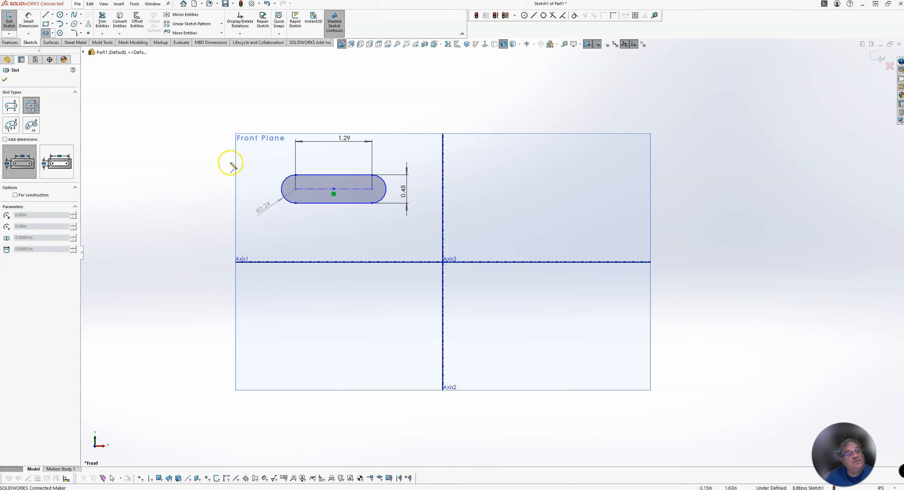
pyautogui.moveTo(532, 172)
pyautogui.mouseDown()
pyautogui.moveTo(620, 185)
pyautogui.moveTo(595, 196)
pyautogui.moveTo(602, 200)
pyautogui.mouseUp()
pyautogui.click(591, 224)
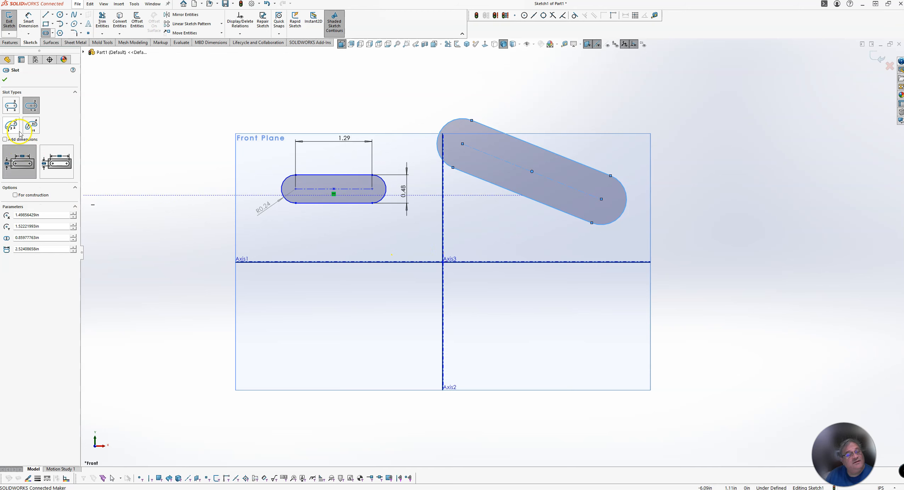
# Draw a 3 Point Arc Slot with a radius of about 1.59 in, spanning about 72 degrees and arching upward in the lower-left quadrant.
pyautogui.click(7, 126)
pyautogui.click(296, 341)
pyautogui.click(400, 305)
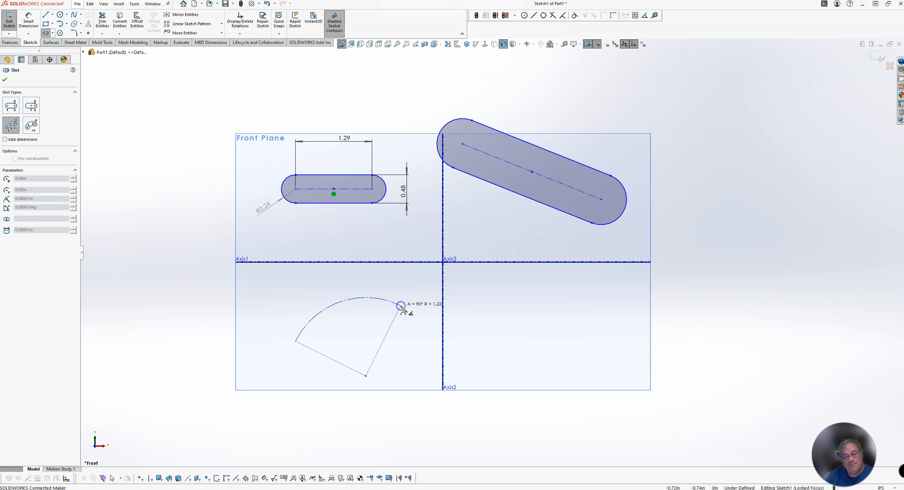
pyautogui.click(342, 305)
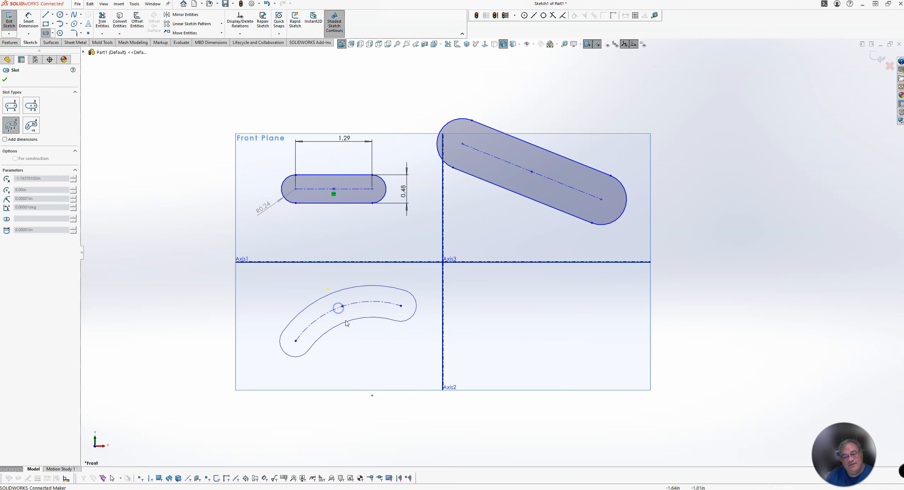
pyautogui.click(345, 325)
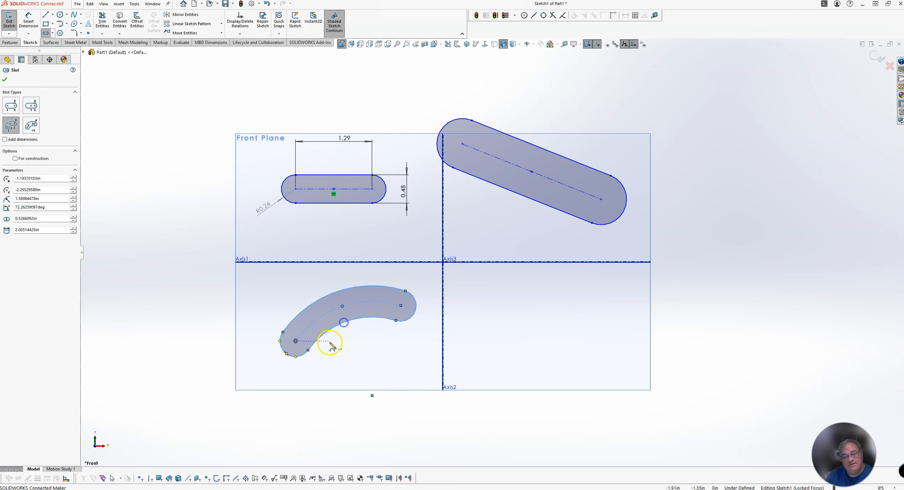
# Draw a Centerpoint Arc Slot in the lower-right quadrant, curving down and left past the plane's bottom edge.
pyautogui.click(33, 127)
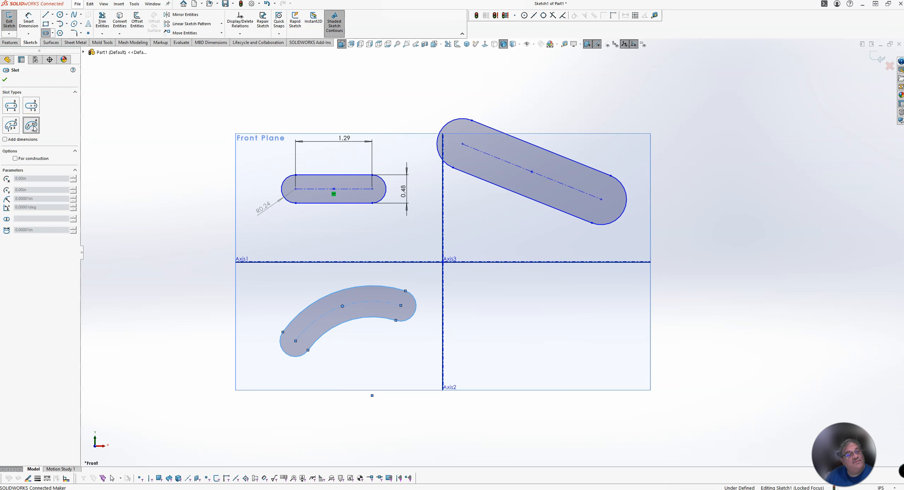
pyautogui.click(516, 354)
pyautogui.click(578, 332)
pyautogui.click(506, 433)
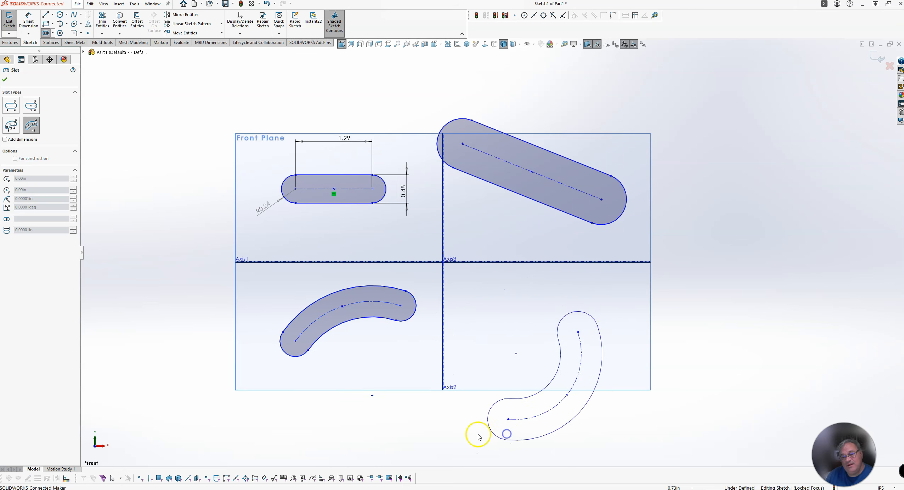
pyautogui.click(486, 430)
pyautogui.press('Escape')
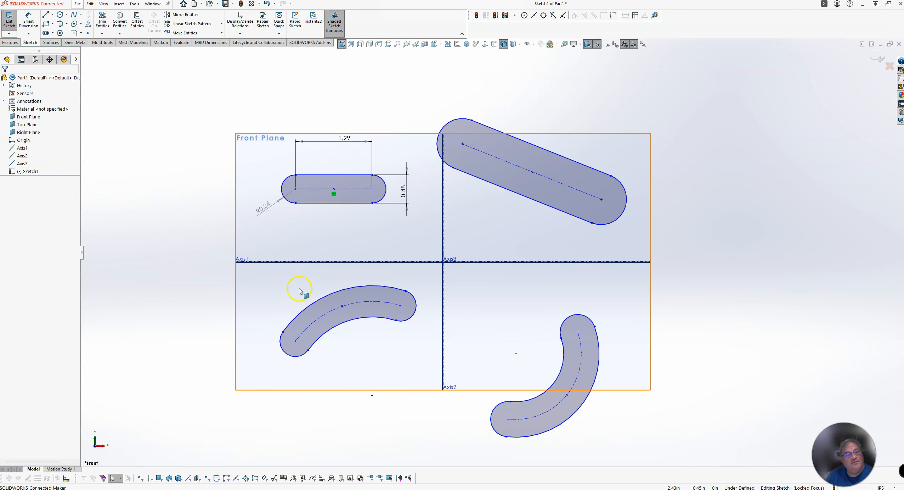
# Draw a Centerpoint Arc Slot to the right of the plane with automatic dimensions, about 0.99 in radius, 0.52 in wide and spanning 159 degrees.
pyautogui.click(46, 33)
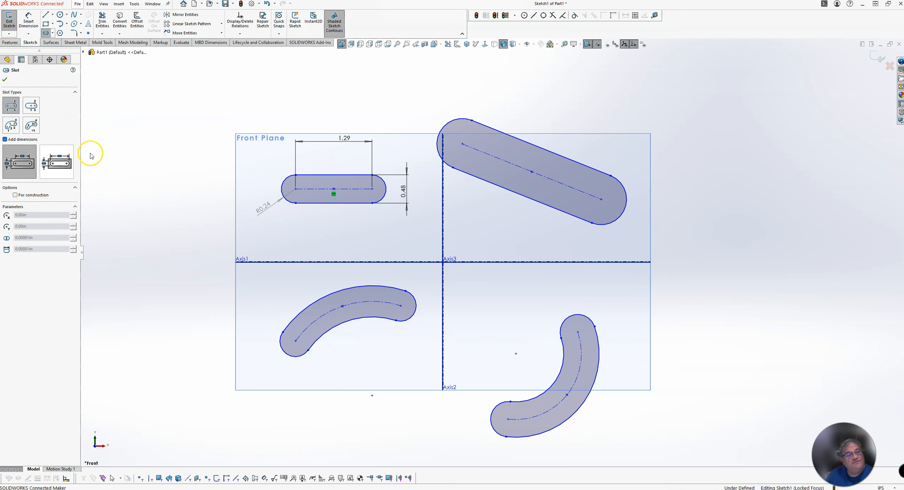
pyautogui.click(31, 125)
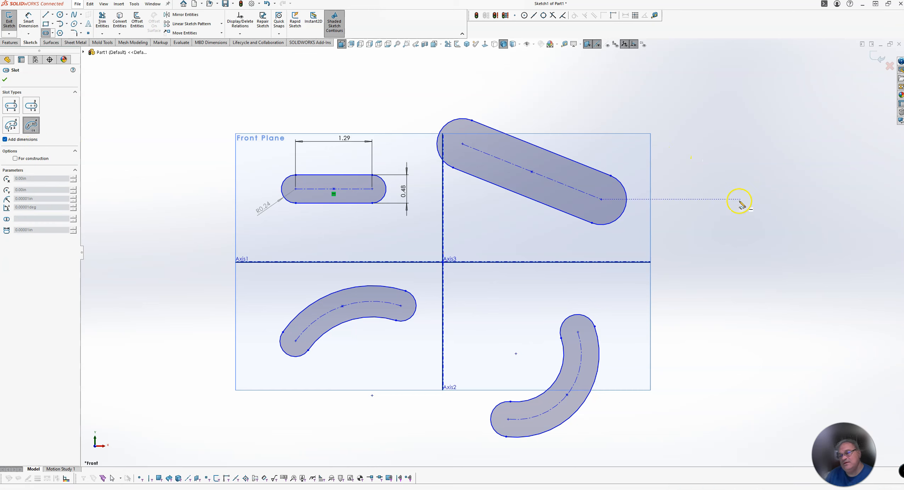
pyautogui.click(779, 267)
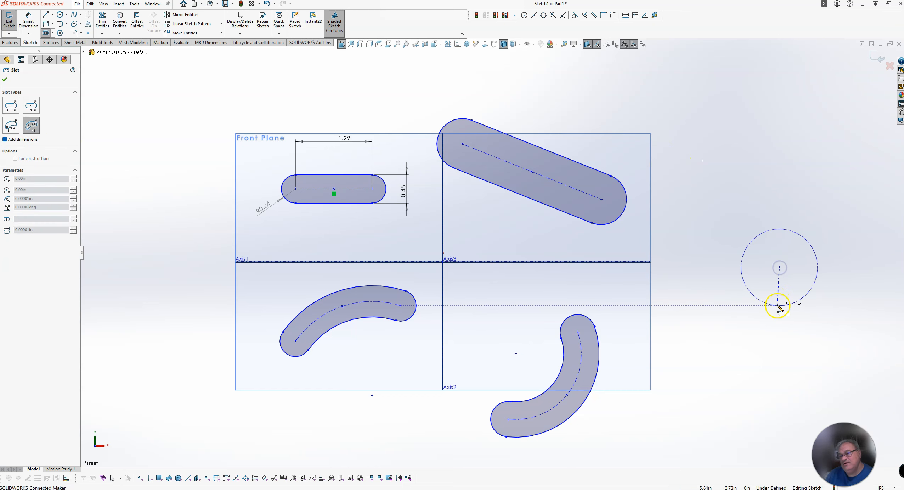
pyautogui.click(811, 316)
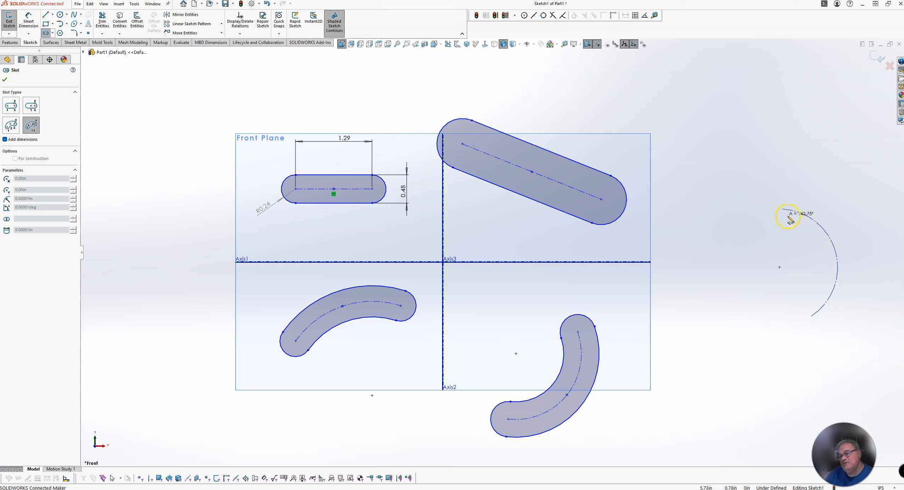
pyautogui.click(767, 212)
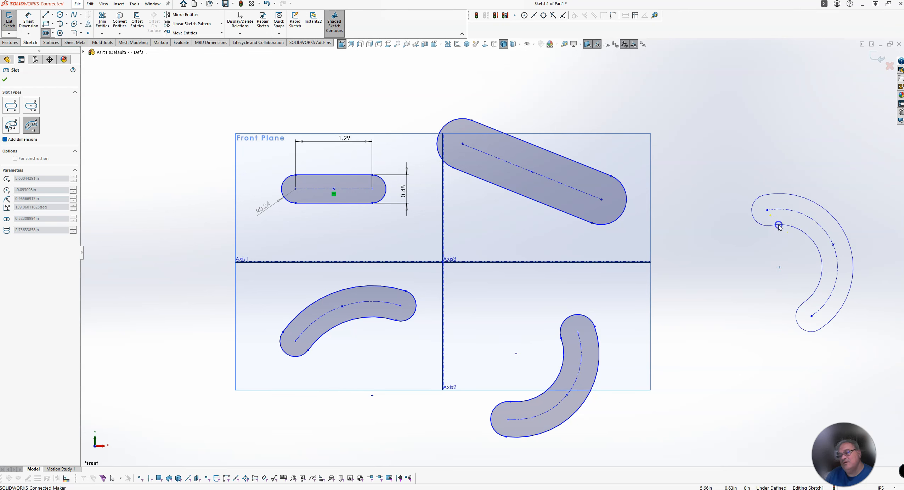
pyautogui.click(778, 225)
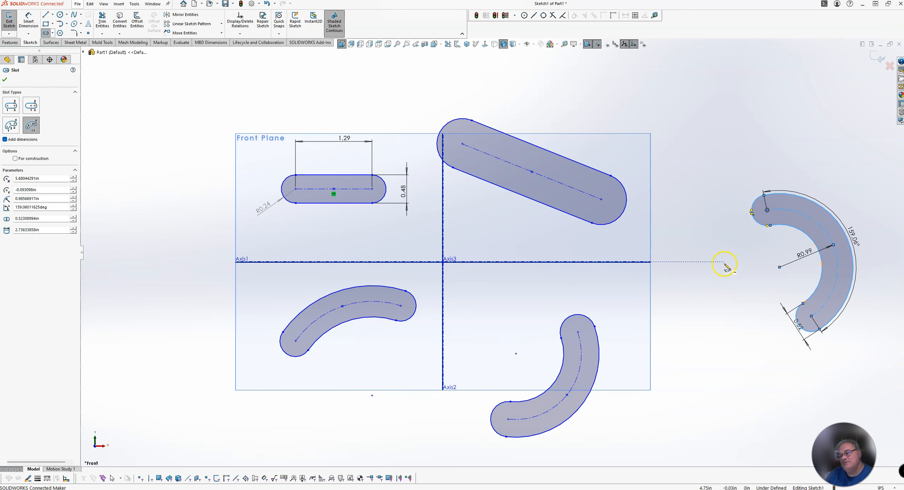
pyautogui.press('Escape')
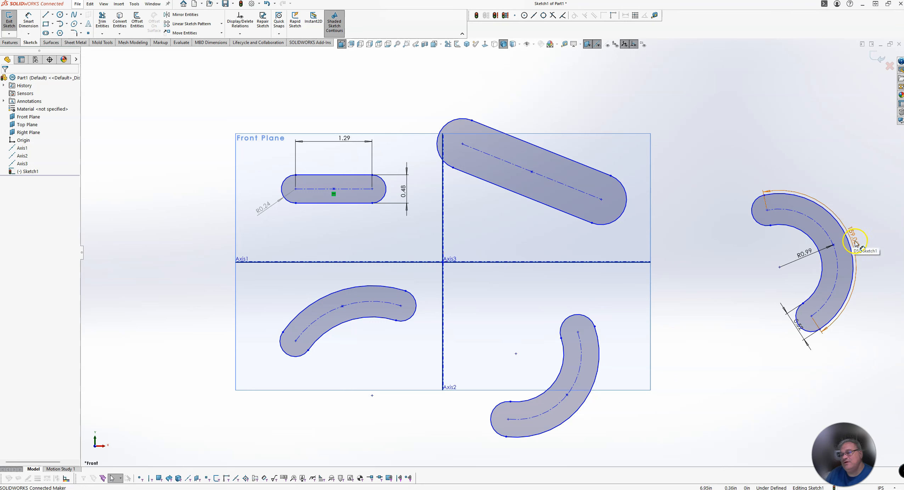
# Dimension the vertical distance between the dimensioned arc slot's end centres, placed to the left of the slot.
pyautogui.press('d')
pyautogui.click(768, 211)
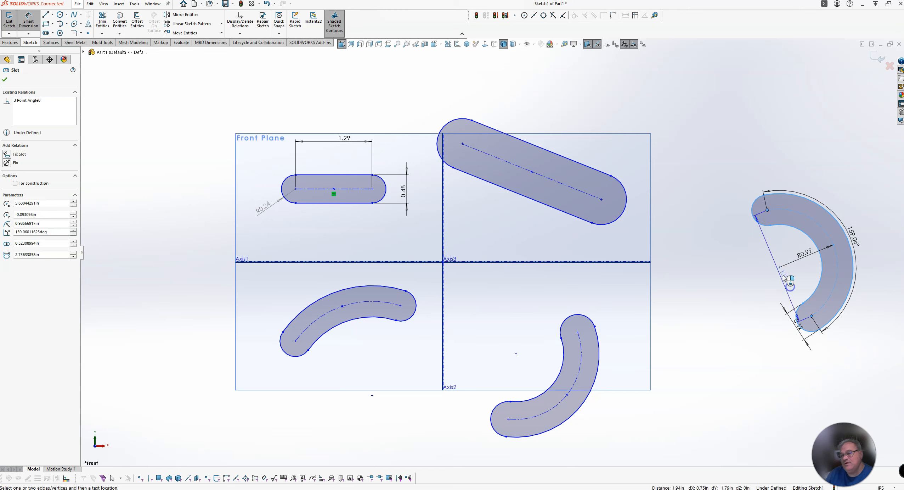
pyautogui.click(749, 297)
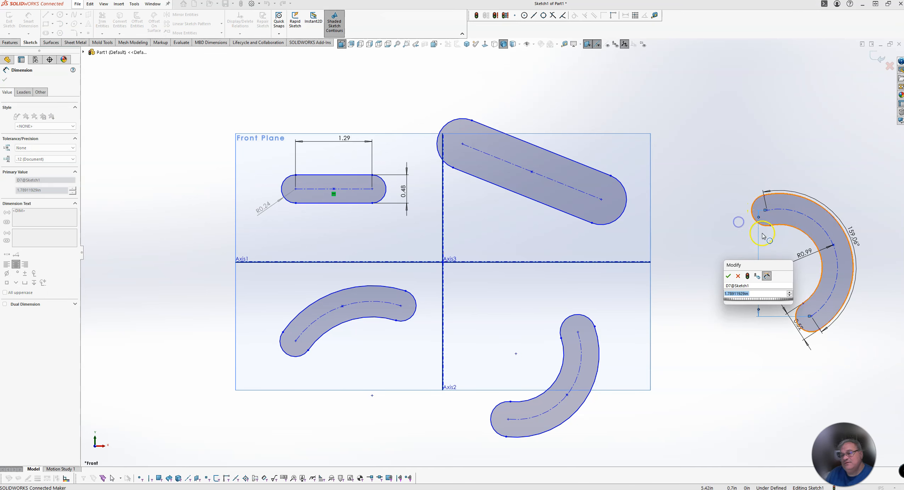
pyautogui.click(729, 277)
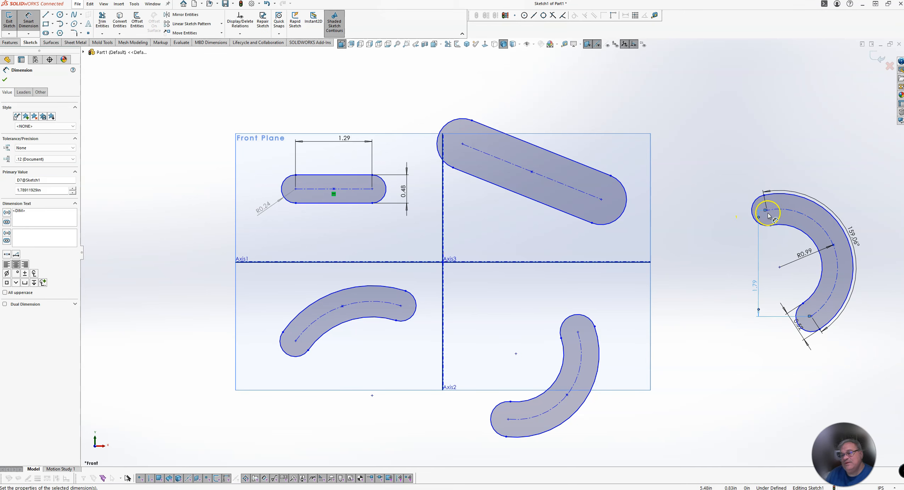
pyautogui.moveTo(766, 211); pyautogui.dragTo(812, 316)
pyautogui.moveTo(766, 211)
pyautogui.mouseDown()
pyautogui.moveTo(770, 231)
pyautogui.moveTo(770, 213)
pyautogui.moveTo(791, 228)
pyautogui.moveTo(782, 106)
pyautogui.moveTo(788, 242)
pyautogui.mouseUp()
pyautogui.press('Escape')
# Add the horizontal distance between the dimensioned arc slot's end centres as a driven dimension, placed above the slot.
pyautogui.moveTo(787, 239); pyautogui.dragTo(772, 215, button='right')
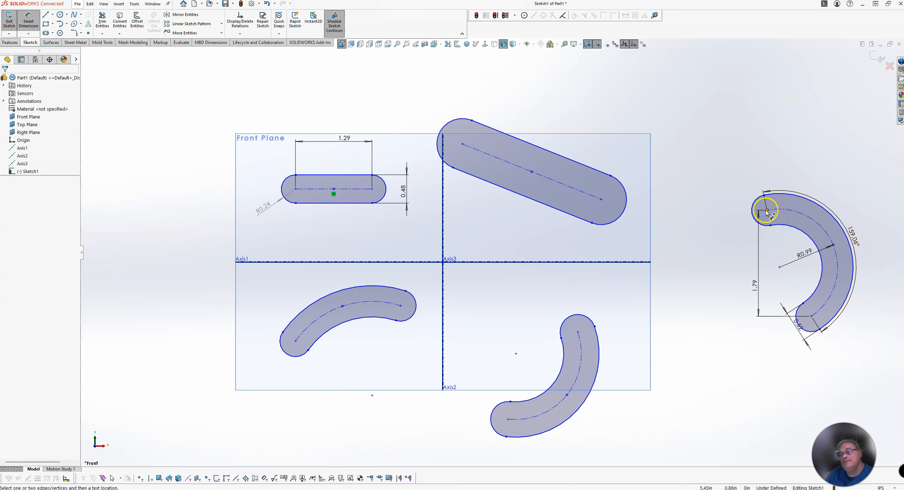
pyautogui.click(766, 210)
pyautogui.click(812, 316)
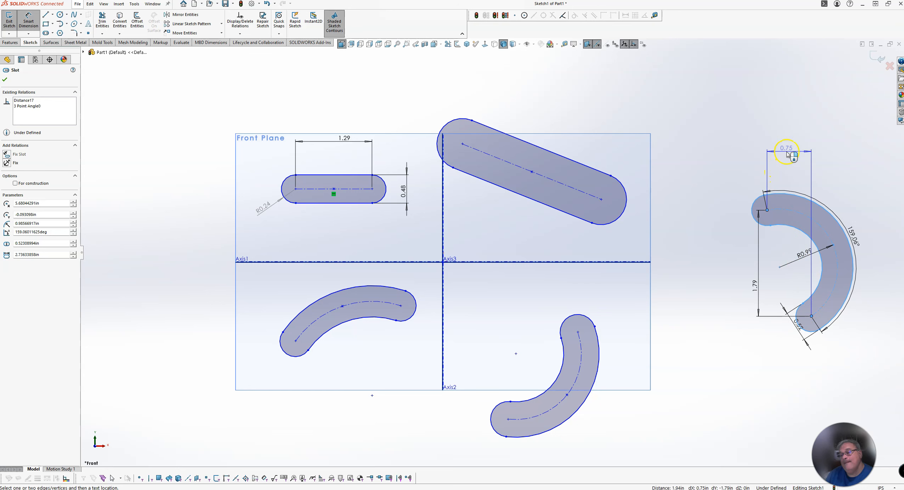
pyautogui.click(787, 154)
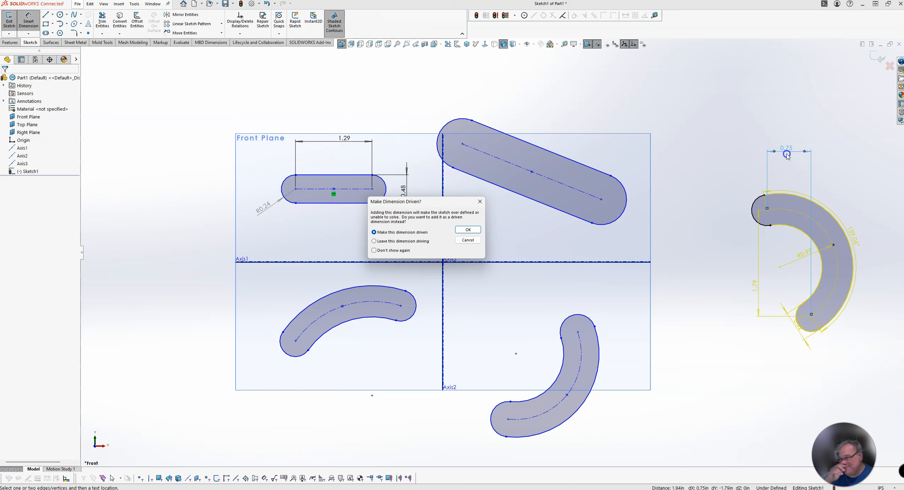
pyautogui.click(460, 232)
pyautogui.click(784, 253)
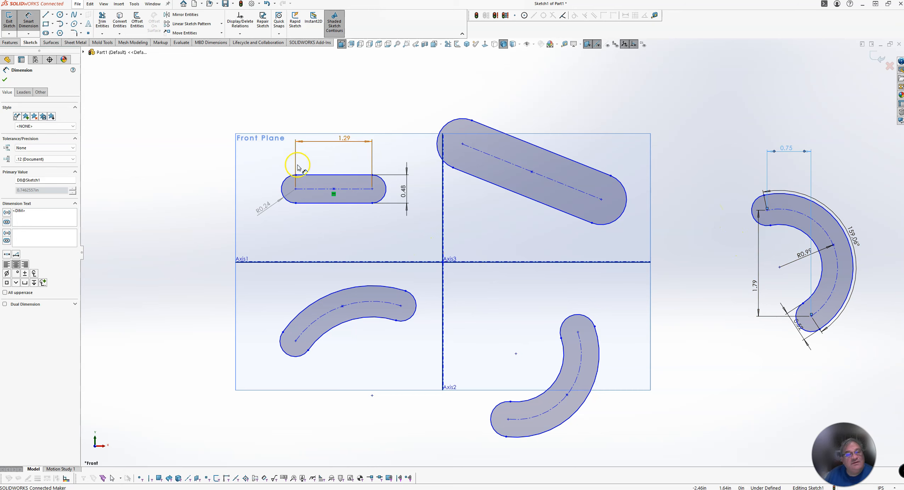
pyautogui.click(183, 139)
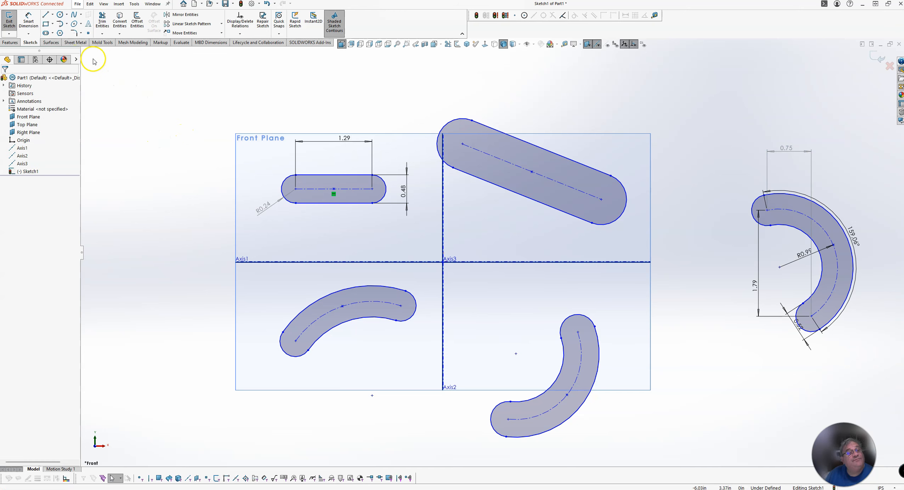
# Draw a centre-defined circle with a radius of about 0.87 in to the left of the plane.
pyautogui.click(61, 14)
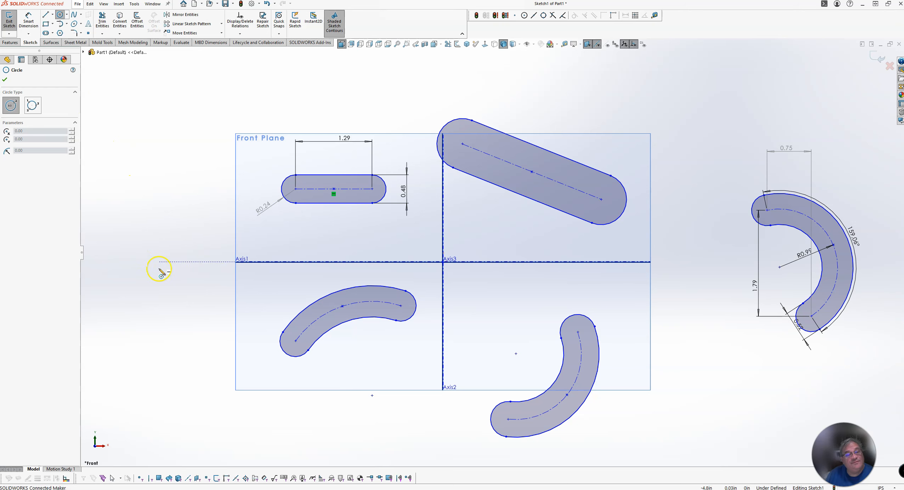
pyautogui.click(143, 244)
pyautogui.click(183, 210)
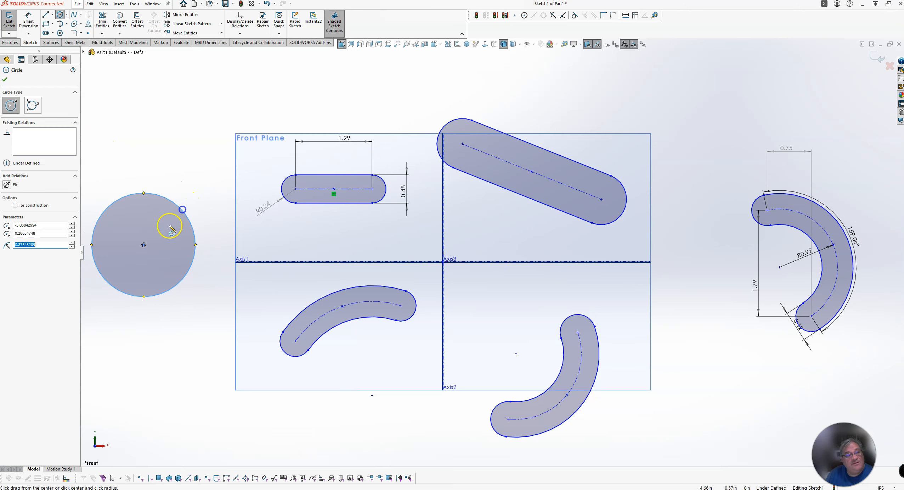
# Draw a Perimeter Circle through three points, about 0.96 in in radius, overlapping the plane's upper-left corner.
pyautogui.click(33, 105)
pyautogui.click(181, 99)
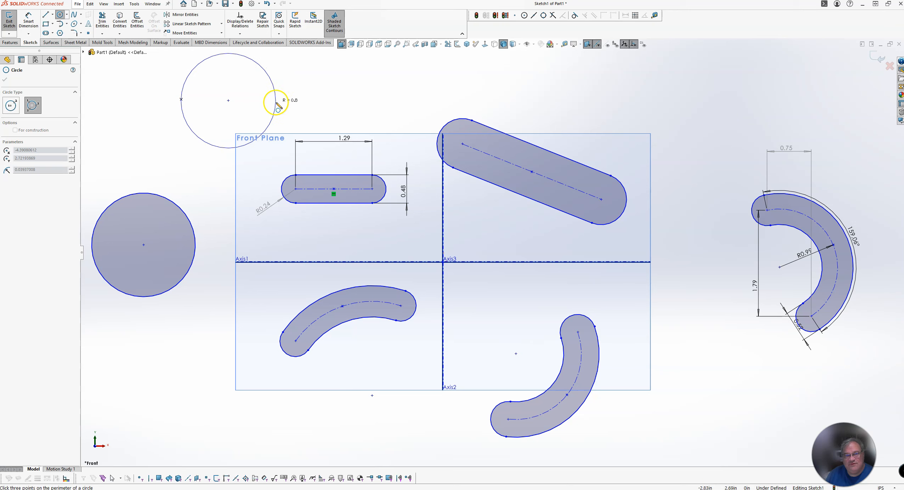
pyautogui.click(276, 102)
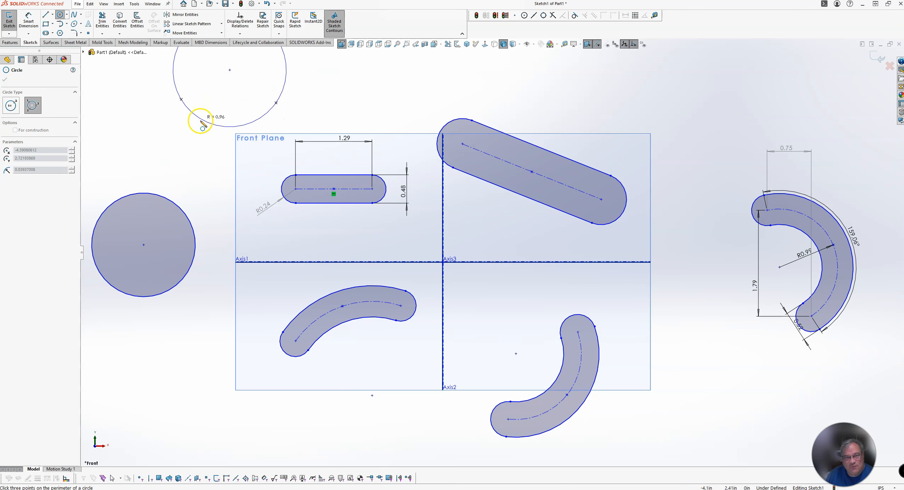
pyautogui.click(181, 164)
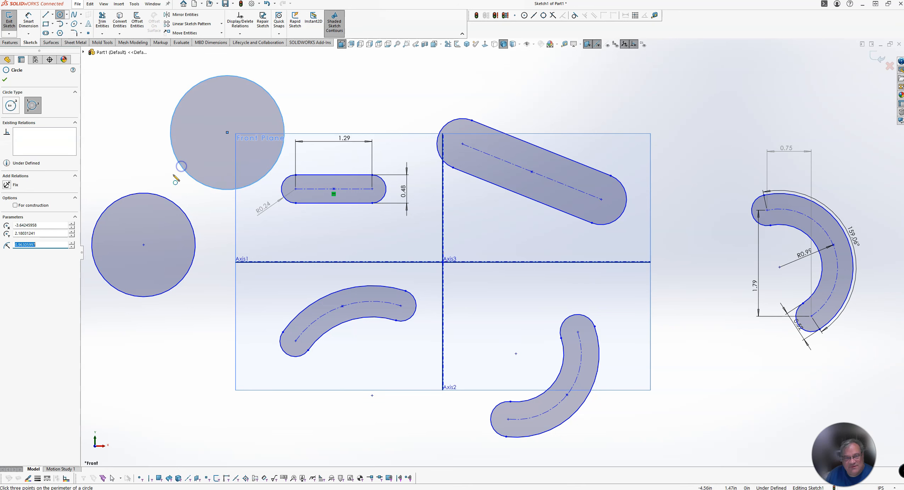
pyautogui.press('Escape')
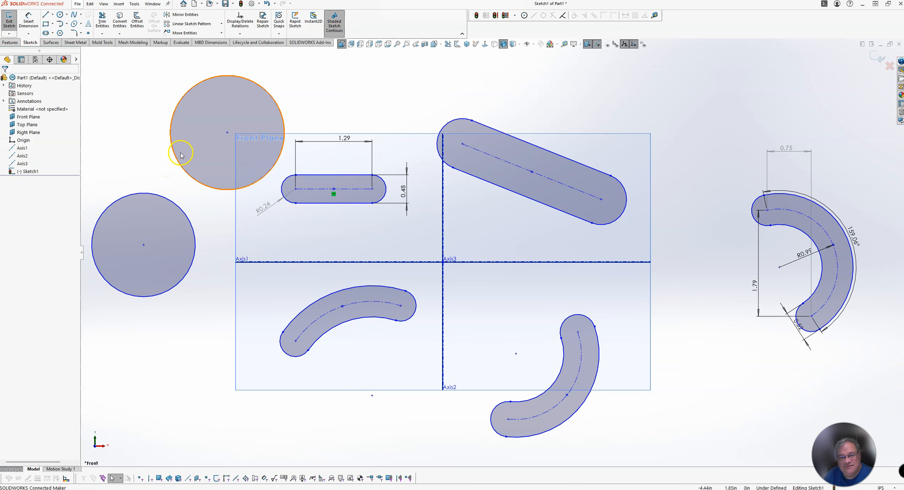
# Delete all slots, circles and dimensions from the sketch.
pyautogui.press('f')
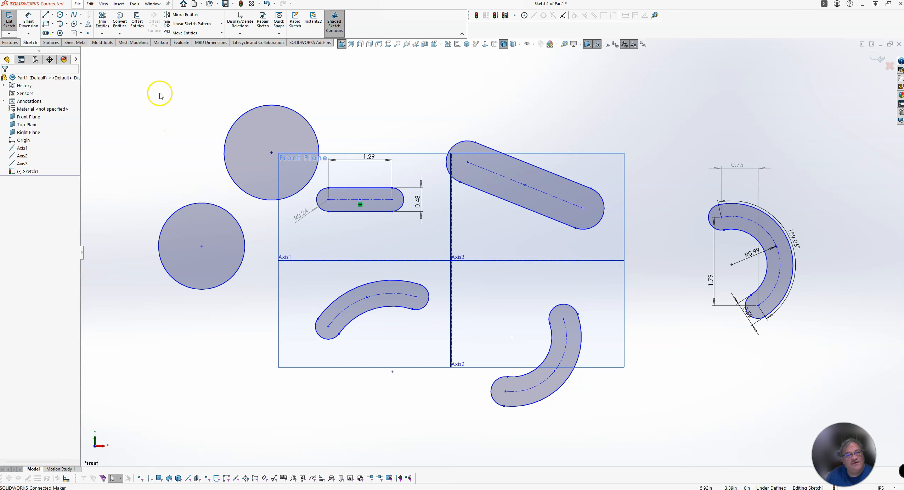
pyautogui.moveTo(128, 88)
pyautogui.mouseDown()
pyautogui.moveTo(376, 309)
pyautogui.moveTo(583, 375)
pyautogui.moveTo(872, 441)
pyautogui.mouseUp()
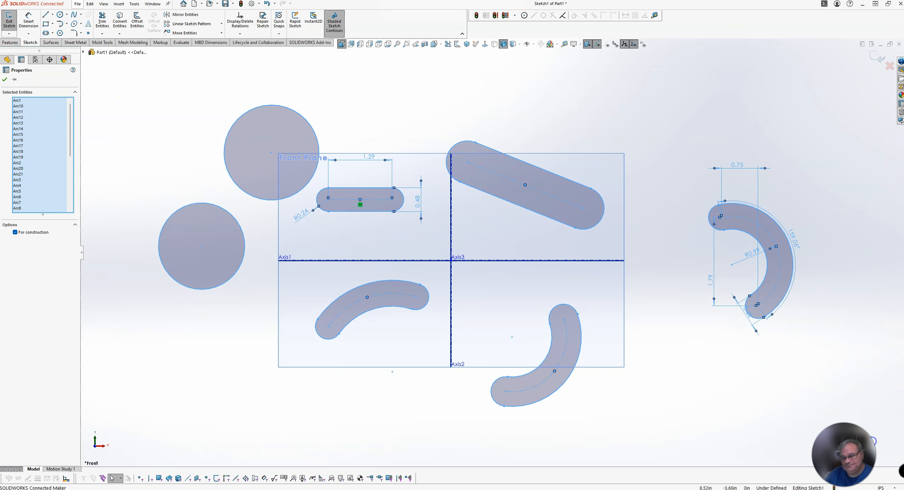
pyautogui.press('Delete')
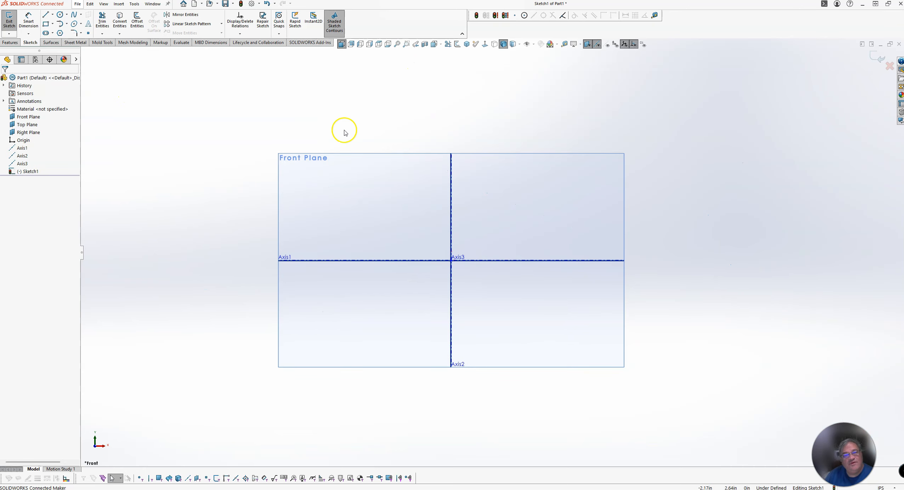
# Draw a horizontal line in the upper-left quadrant, starting just outside the plane's left edge.
pyautogui.click(60, 28)
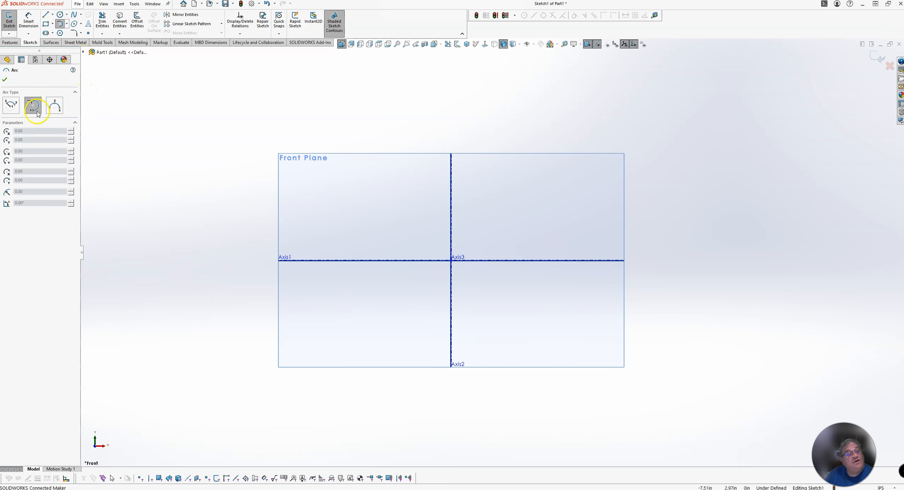
pyautogui.click(74, 70)
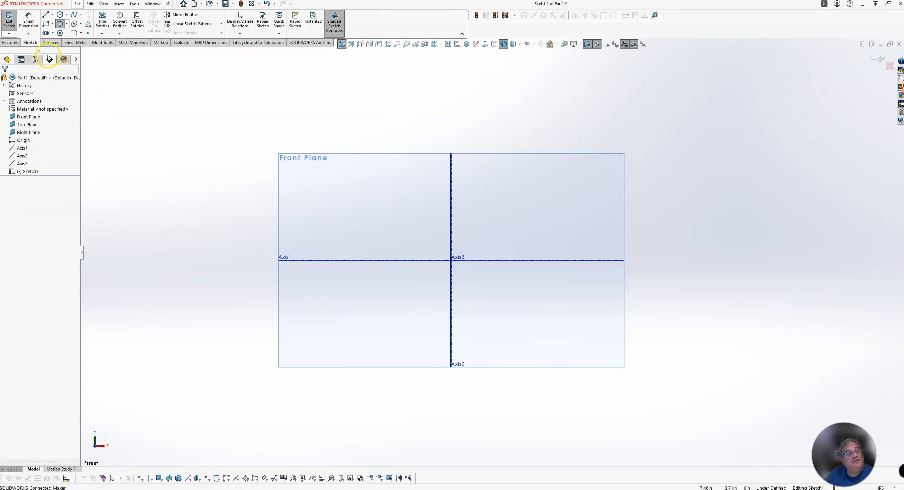
pyautogui.click(45, 15)
pyautogui.click(250, 204)
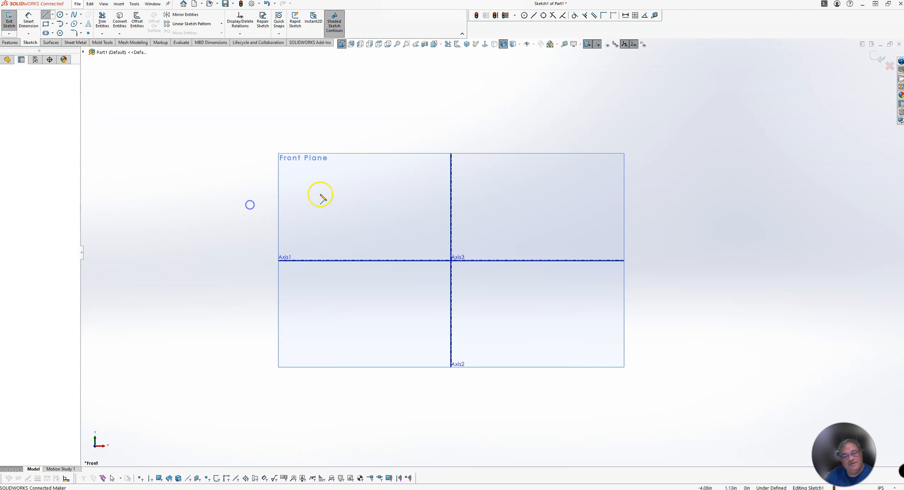
pyautogui.click(364, 204)
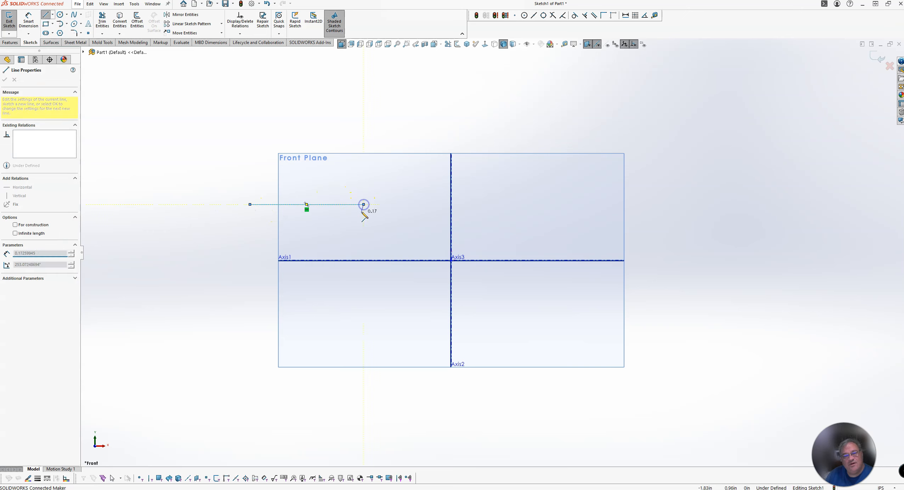
pyautogui.press('Escape')
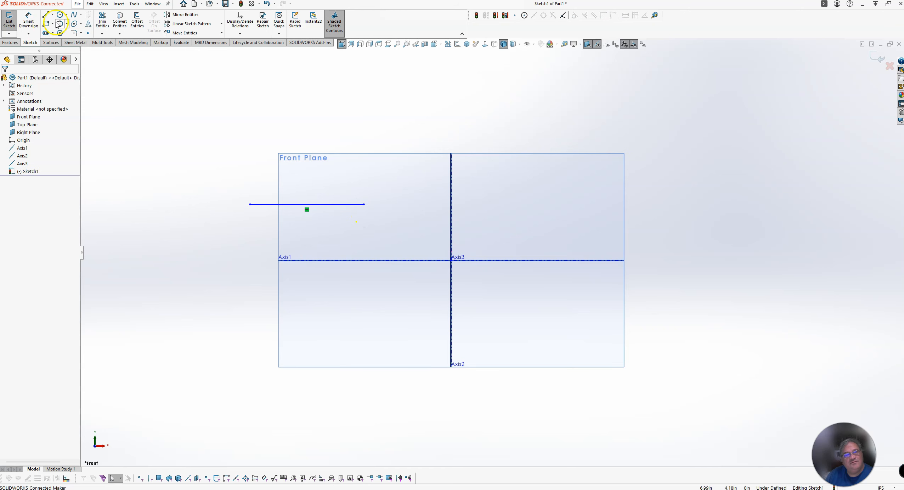
# Draw a Tangent Arc from the line's right end, curving down across Axis1 and back to the left.
pyautogui.click(73, 34)
pyautogui.moveTo(364, 204); pyautogui.dragTo(345, 296)
pyautogui.press('Escape')
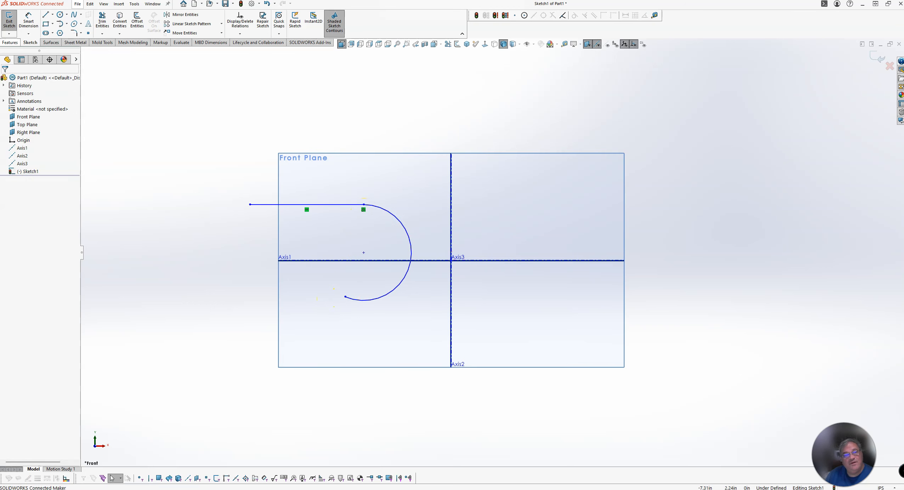
# Draw a Centerpoint Arc to the left of the plane, about 1.64 in in radius and spanning about 94 degrees, bulging left.
pyautogui.click(67, 24)
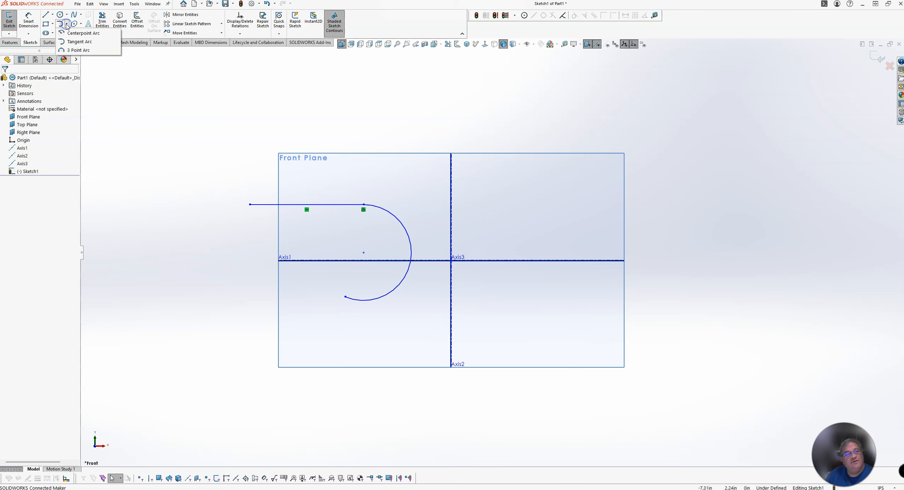
pyautogui.click(70, 33)
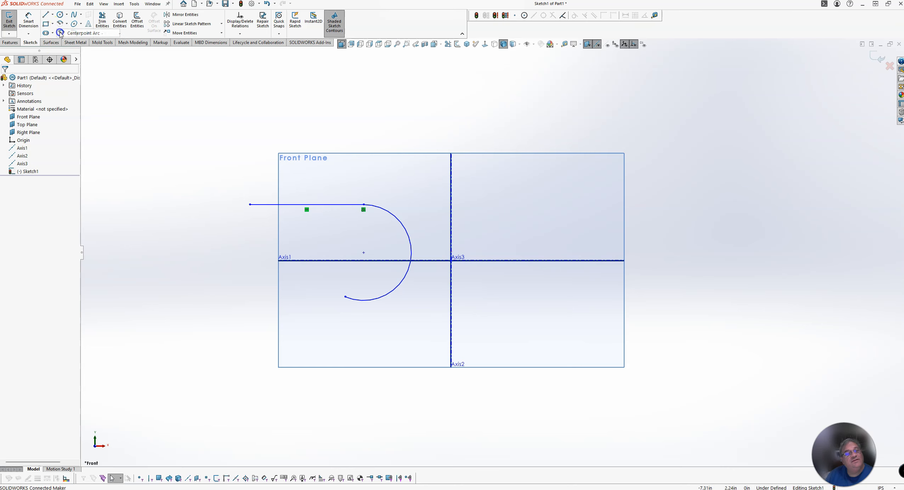
pyautogui.click(183, 219)
pyautogui.click(152, 145)
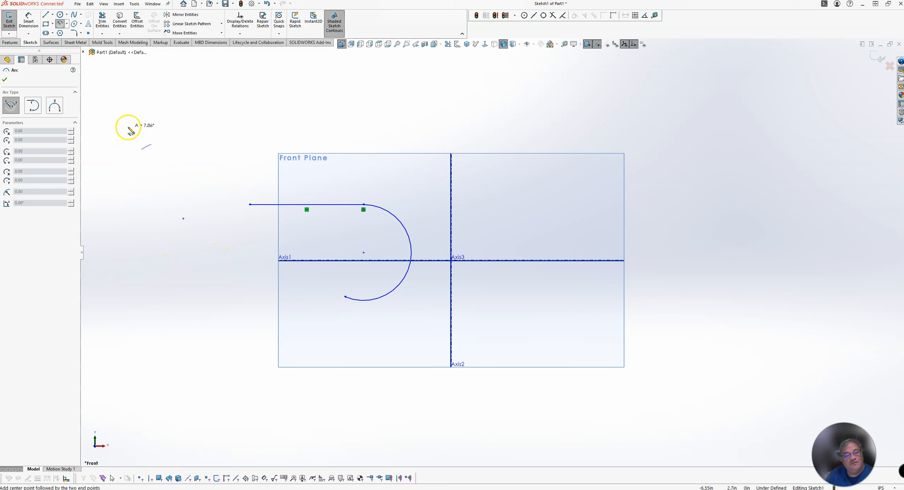
pyautogui.click(111, 255)
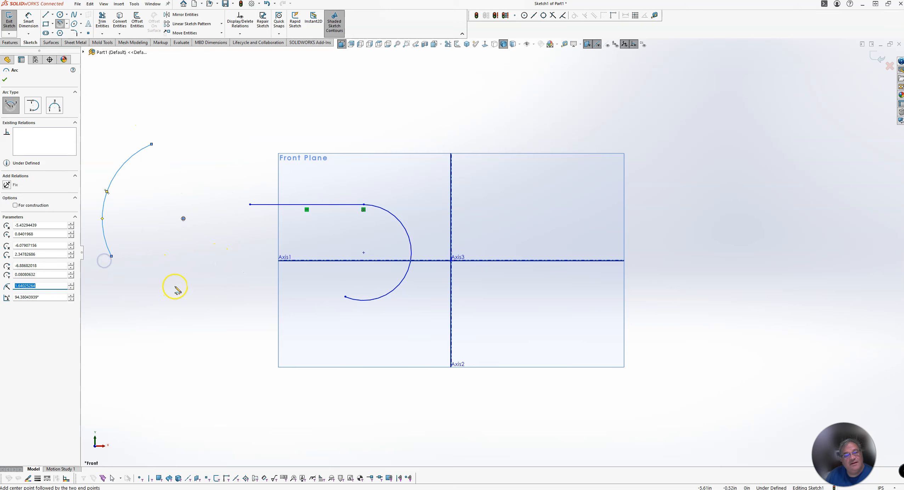
pyautogui.press('Escape')
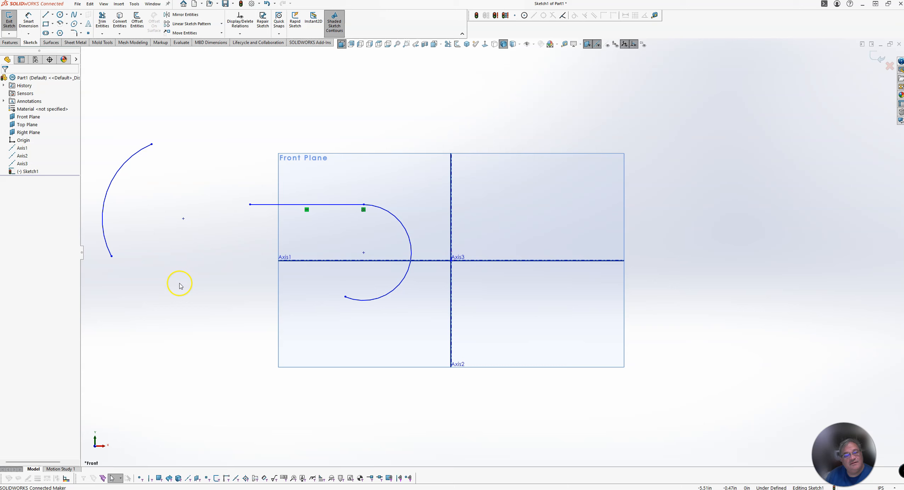
# Draw a nearly closed Centerpoint Arc off the plane's upper-left corner, about 1.11 in in radius and spanning about 328 degrees.
pyautogui.click(60, 24)
pyautogui.click(226, 170)
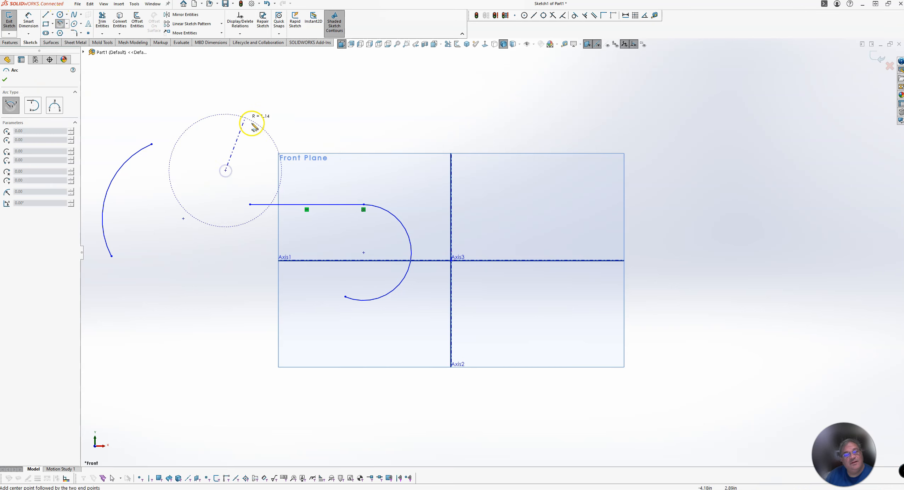
pyautogui.click(244, 118)
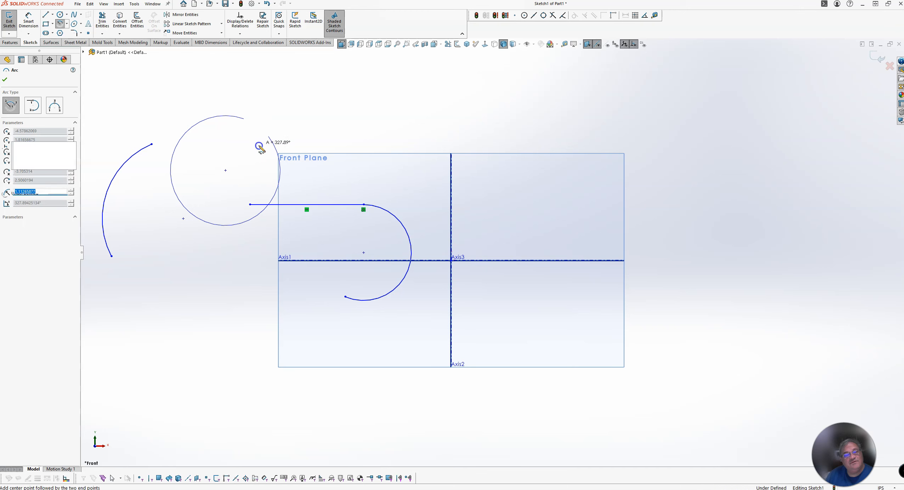
pyautogui.click(259, 146)
pyautogui.press('Escape')
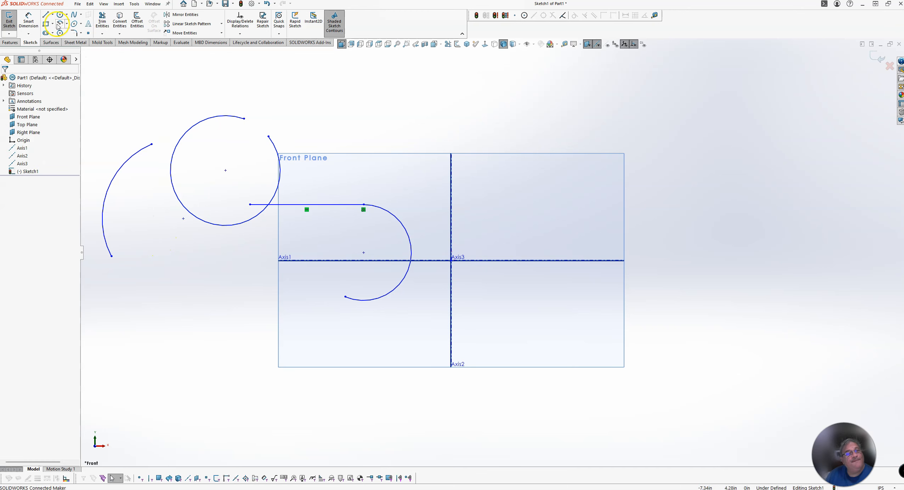
# Draw a 3 Point Arc from above the plane's top edge around to the right of the plane, bulging up and outward.
pyautogui.click(67, 24)
pyautogui.click(75, 50)
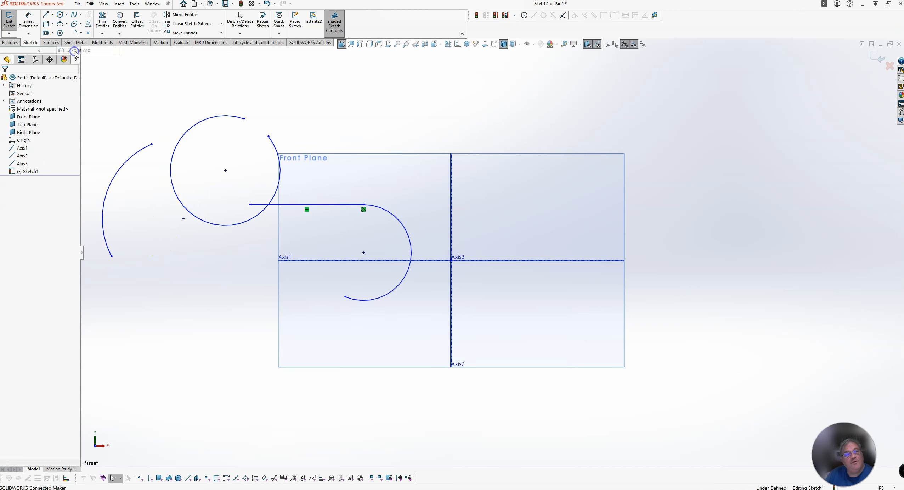
pyautogui.click(526, 116)
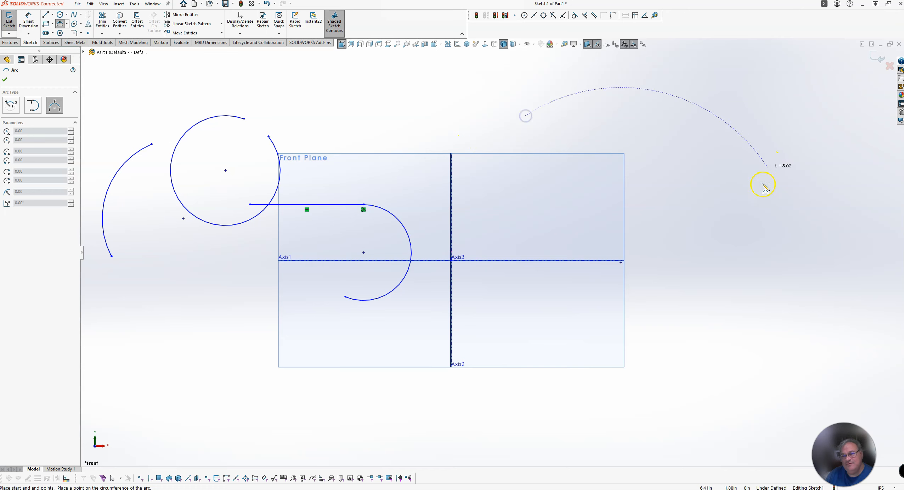
pyautogui.click(726, 270)
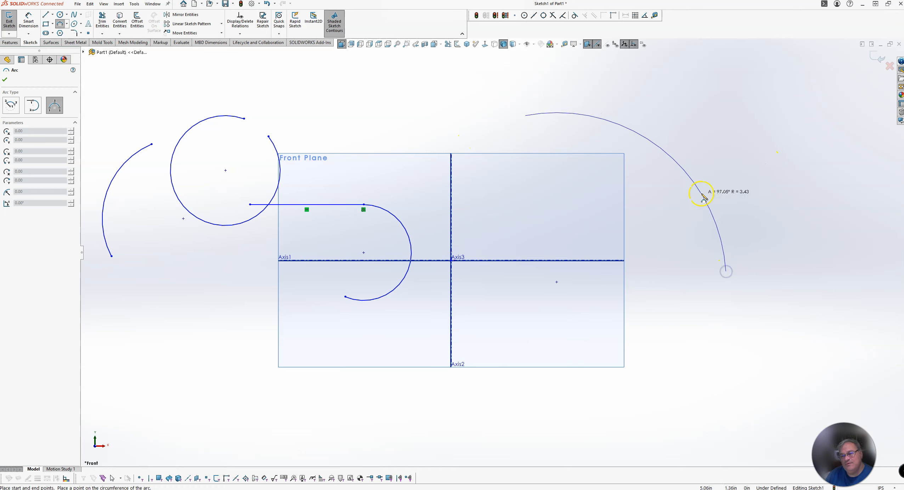
pyautogui.click(681, 182)
pyautogui.press('Escape')
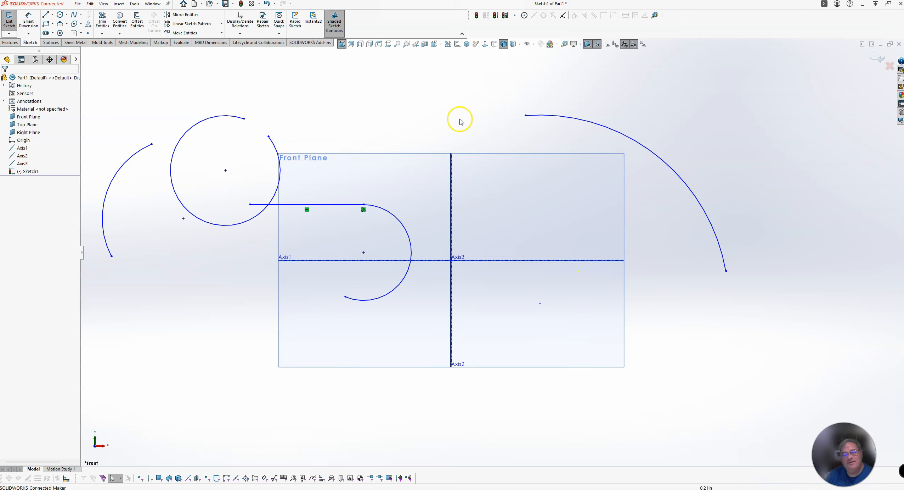
# Delete the tangent arc attached to the right end of the horizontal line.
pyautogui.click(67, 25)
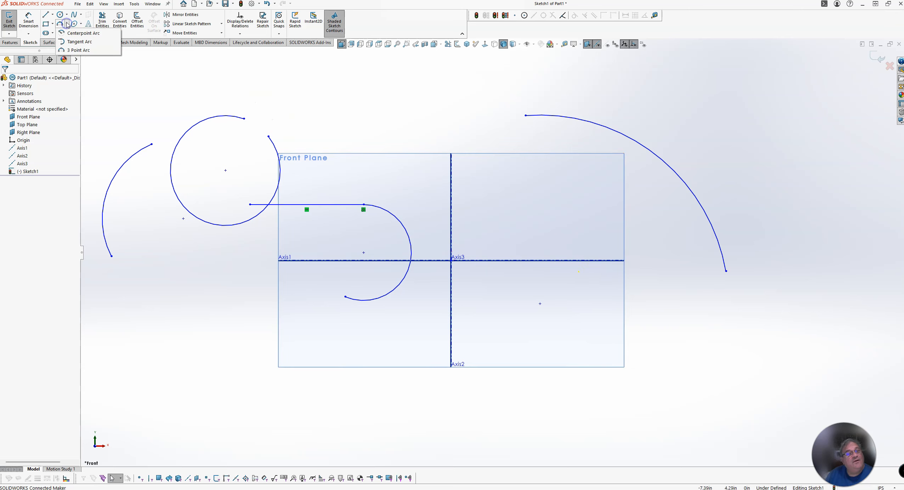
pyautogui.click(394, 218)
pyautogui.press('Delete')
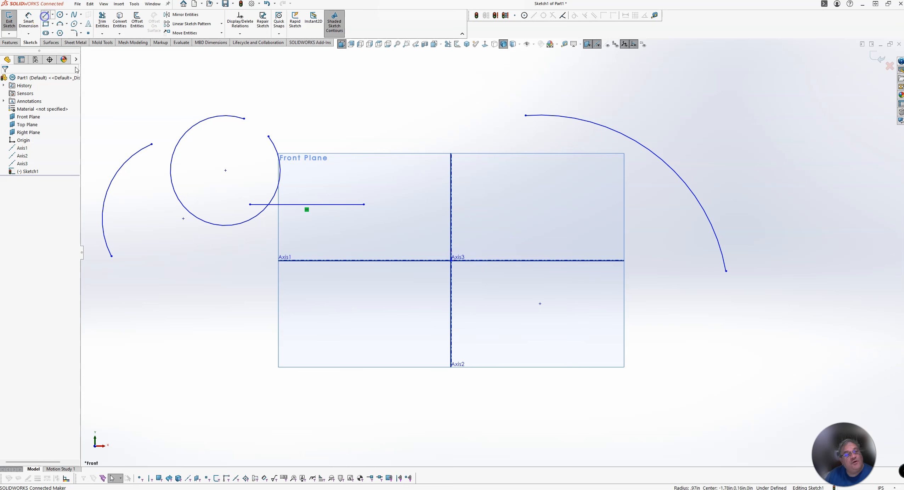
# Draw a line sloping upward from outside the plane's left edge to a point just below Axis1 inside the lower-left quadrant.
pyautogui.click(45, 16)
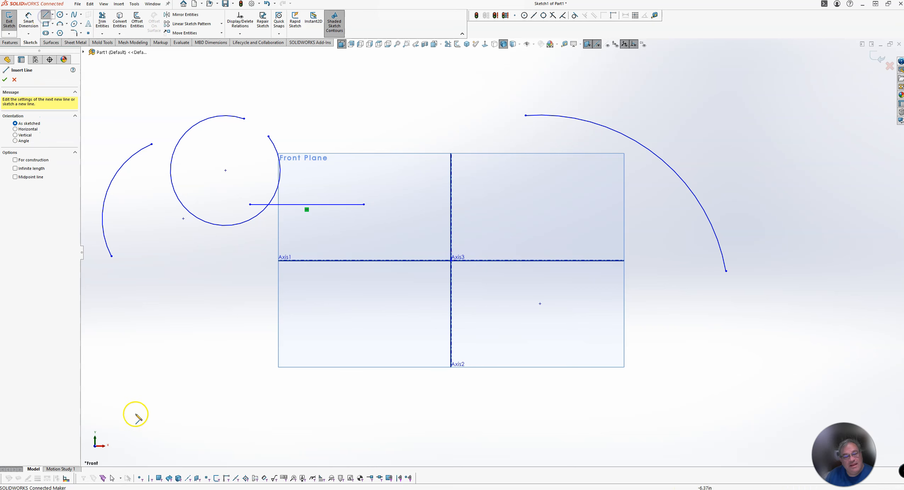
pyautogui.click(195, 328)
pyautogui.click(319, 284)
pyautogui.click(311, 288)
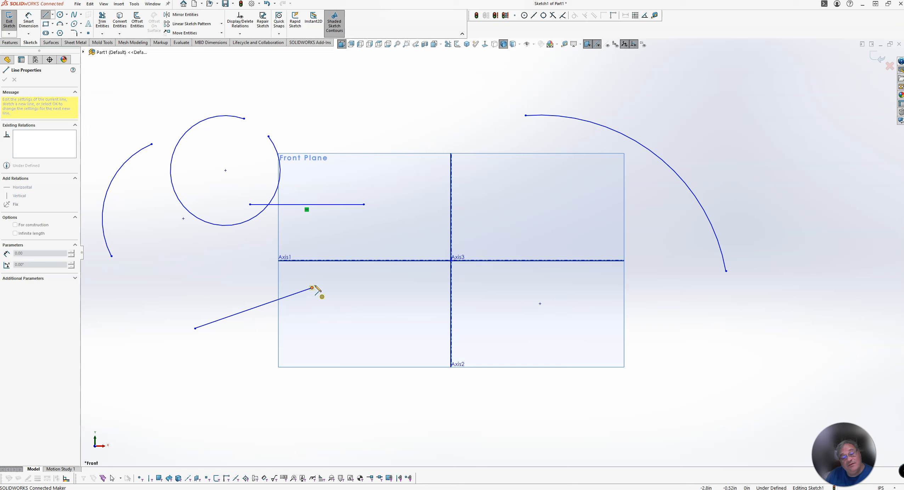
# Continue the line chain with a tangent arc bulging right and ending just below the plane's bottom edge.
pyautogui.press('a')
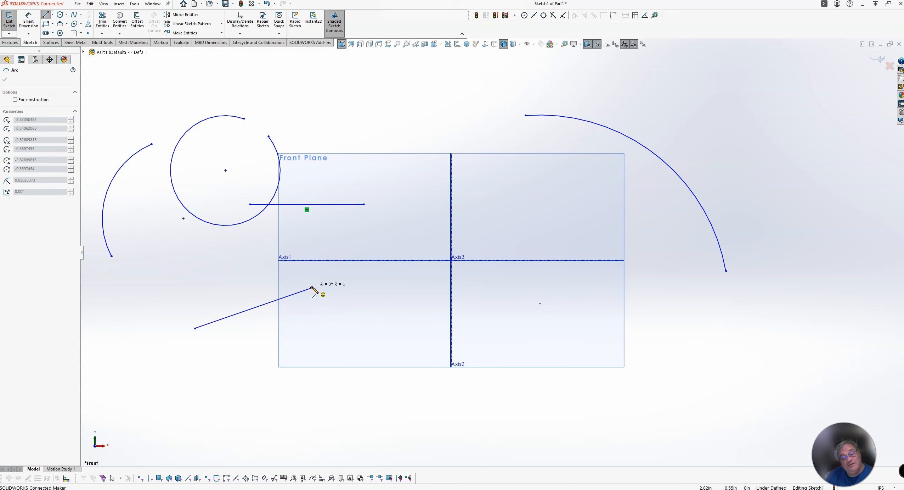
pyautogui.press('a')
pyautogui.click(312, 288)
pyautogui.press('a')
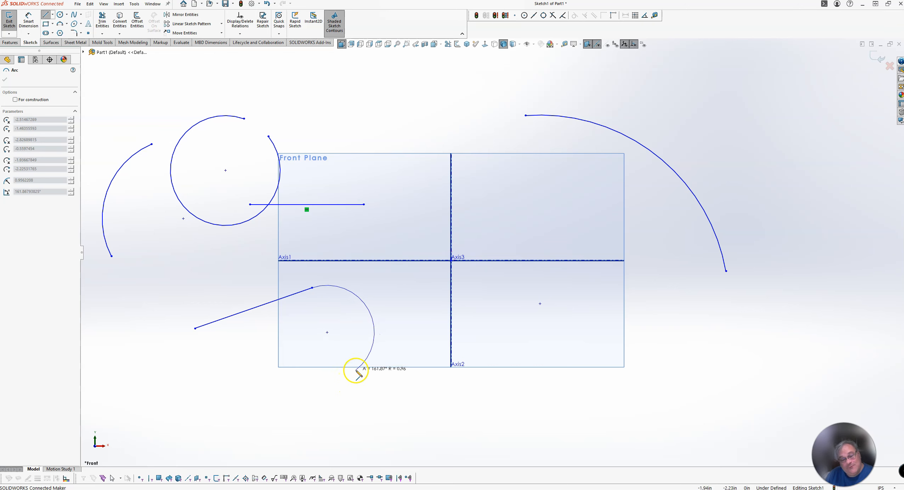
pyautogui.click(345, 383)
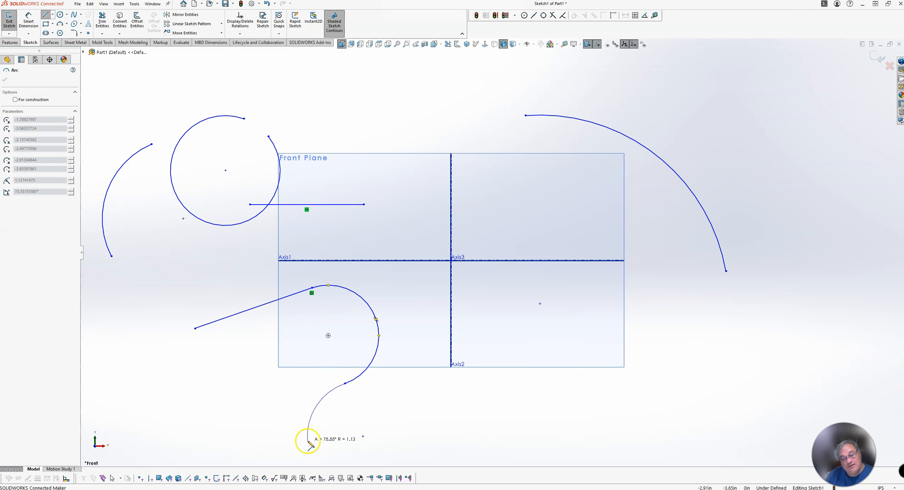
# Continue the chain with three more arcs below and left of the plane, closing the profile at the sloped line's start point.
pyautogui.click(308, 439)
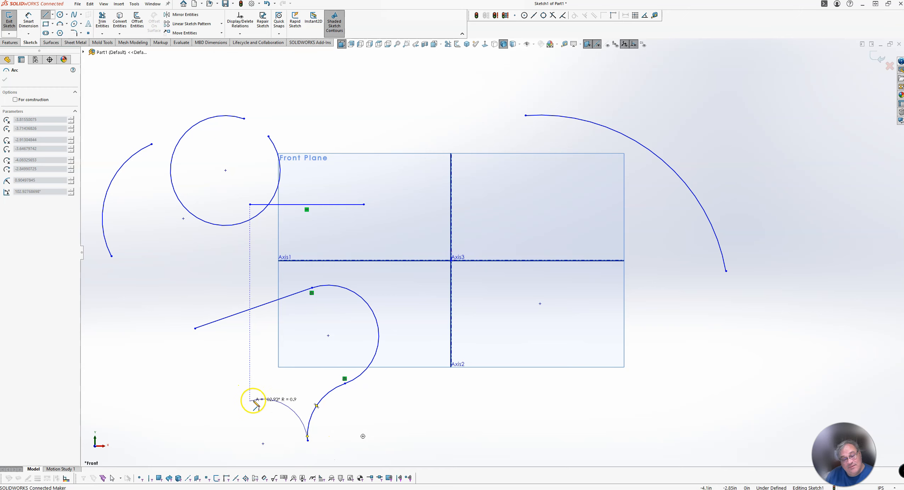
pyautogui.click(229, 405)
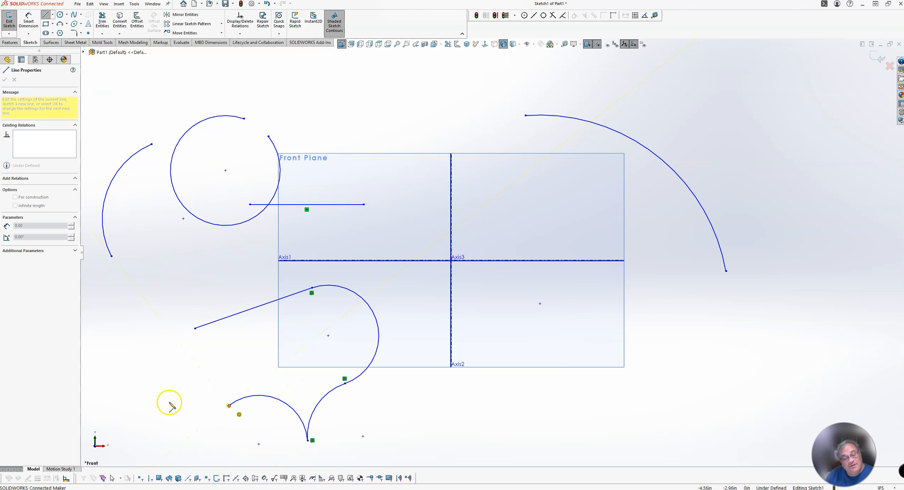
pyautogui.press('a')
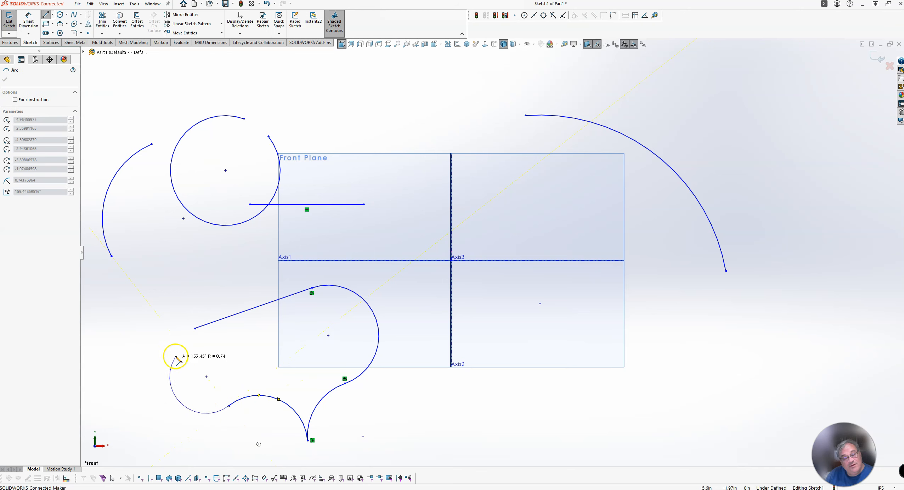
pyautogui.click(195, 328)
pyautogui.press('Escape')
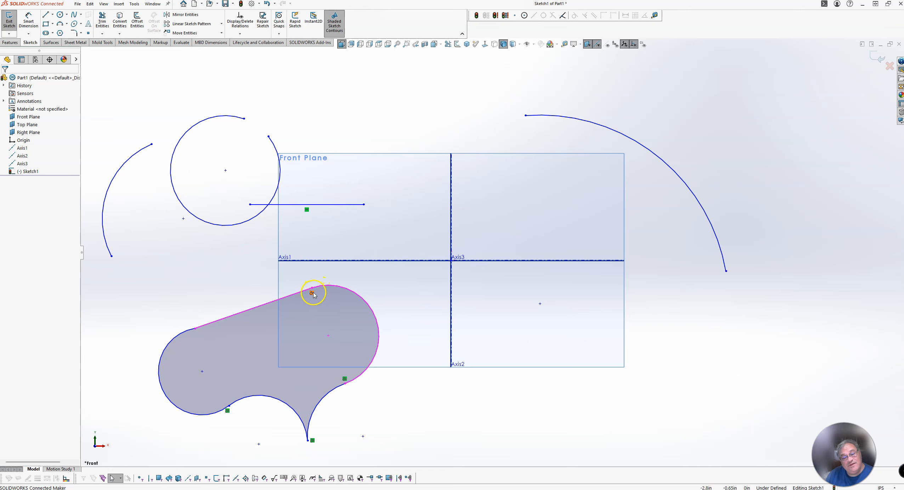
# Make the sloped line and the closing arc tangent at their shared endpoint.
pyautogui.click(196, 329)
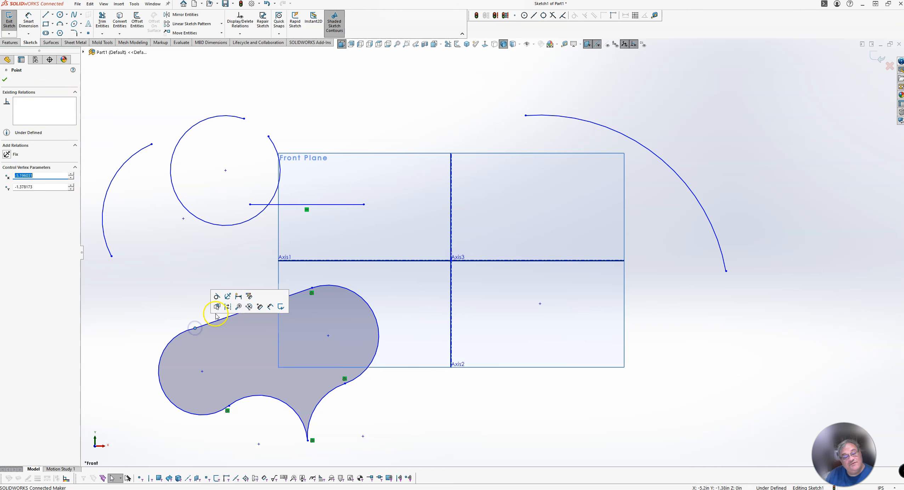
pyautogui.click(130, 326)
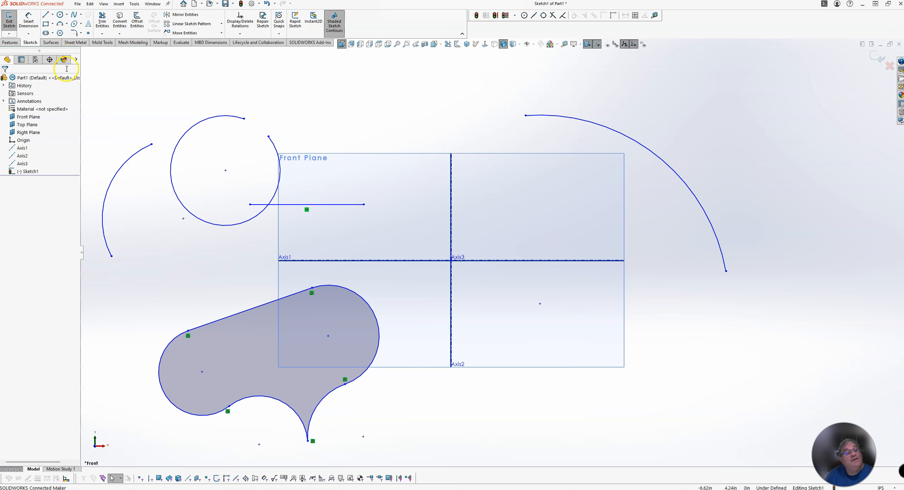
# Draw a six-sided Inscribed circle polygon over the plane's right side, with a circle about 3.47 in in diameter.
pyautogui.click(60, 33)
pyautogui.moveTo(596, 302); pyautogui.dragTo(657, 372)
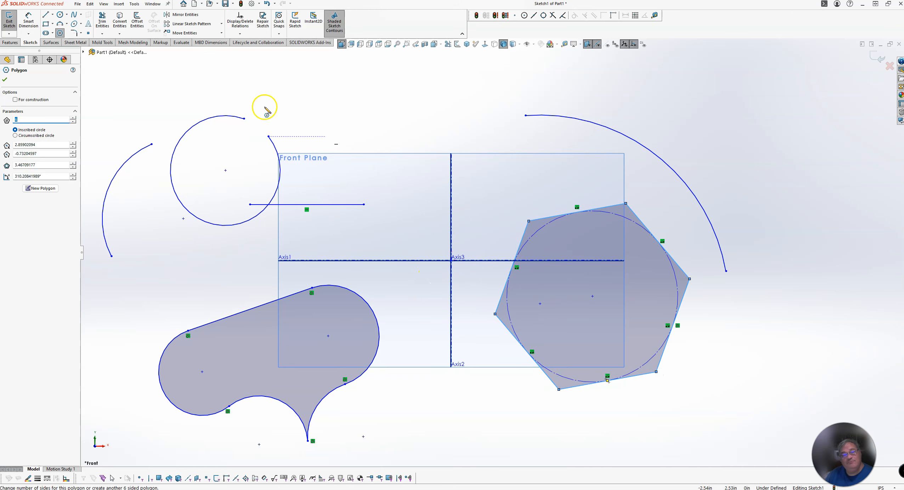
# Reduce the polygon's number of sides to 3, then raise it to 5.
pyautogui.click(72, 123)
pyautogui.click(73, 122)
pyautogui.click(72, 122)
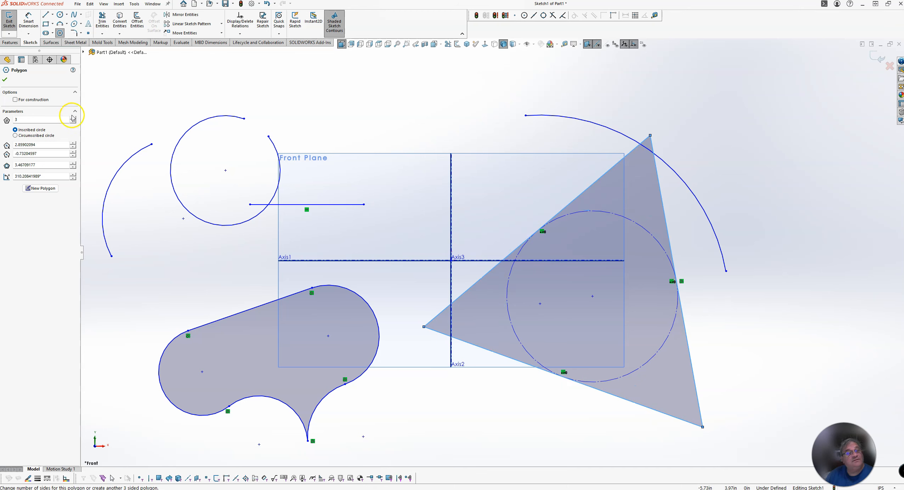
pyautogui.click(72, 118)
pyautogui.click(72, 118)
pyautogui.click(16, 119)
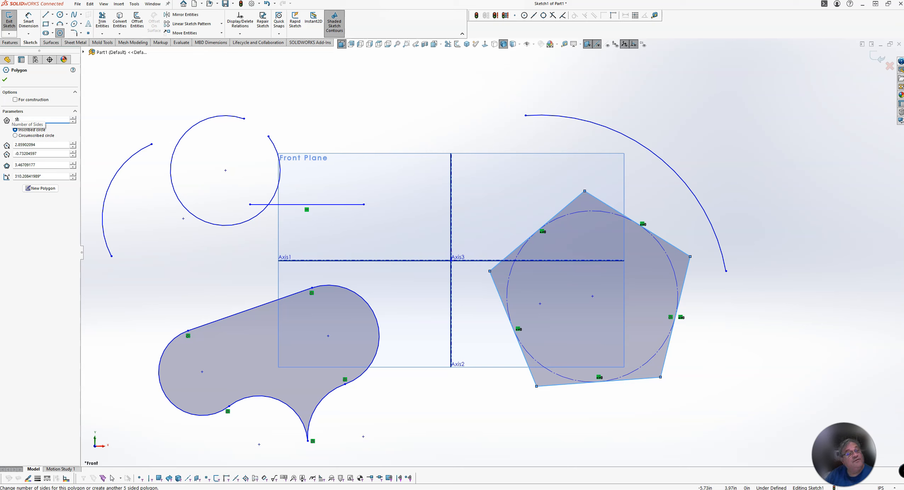
pyautogui.click(16, 120)
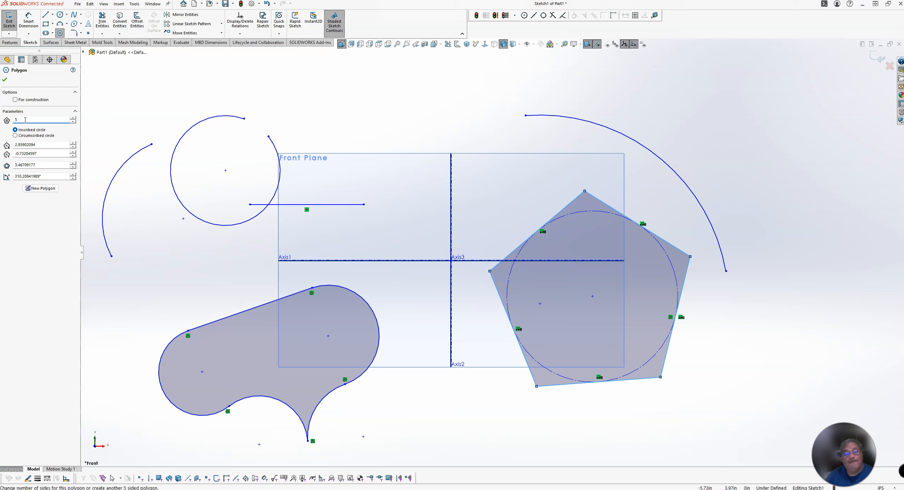
# Increase the polygon's number of sides to 17.
pyautogui.click(74, 118)
pyautogui.click(74, 118)
pyautogui.click(74, 118)
pyautogui.click(73, 118)
pyautogui.click(73, 118)
pyautogui.click(74, 118)
pyautogui.click(74, 118)
pyautogui.click(74, 118)
pyautogui.click(74, 118)
pyautogui.click(73, 118)
pyautogui.click(73, 118)
pyautogui.click(74, 118)
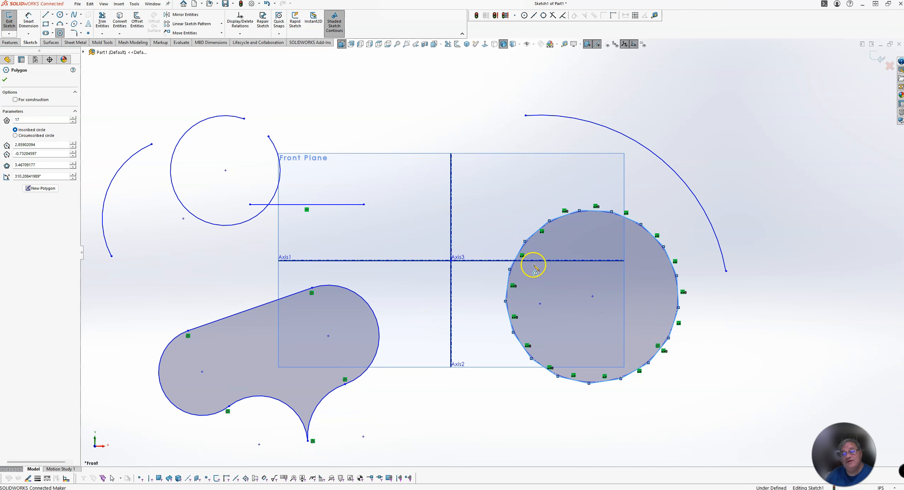
# Dimension the diameter of the polygon's inscribed circle and set it to 10 in.
pyautogui.moveTo(533, 265); pyautogui.dragTo(532, 247, button='right')
pyautogui.click(531, 240)
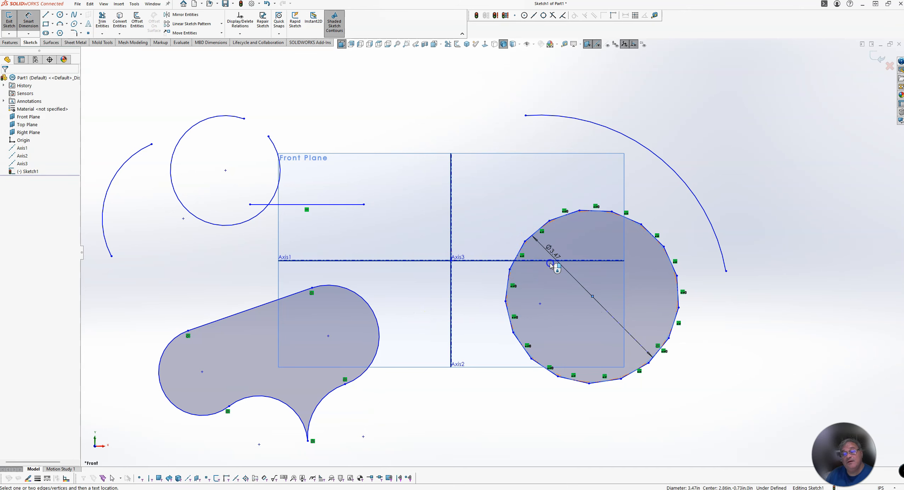
pyautogui.click(558, 292)
pyautogui.write('10')
pyautogui.press('Return')
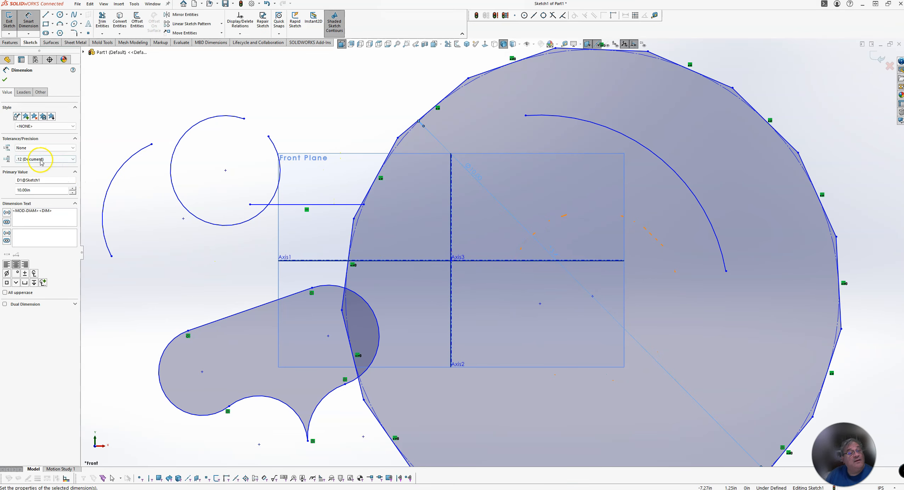
pyautogui.click(5, 81)
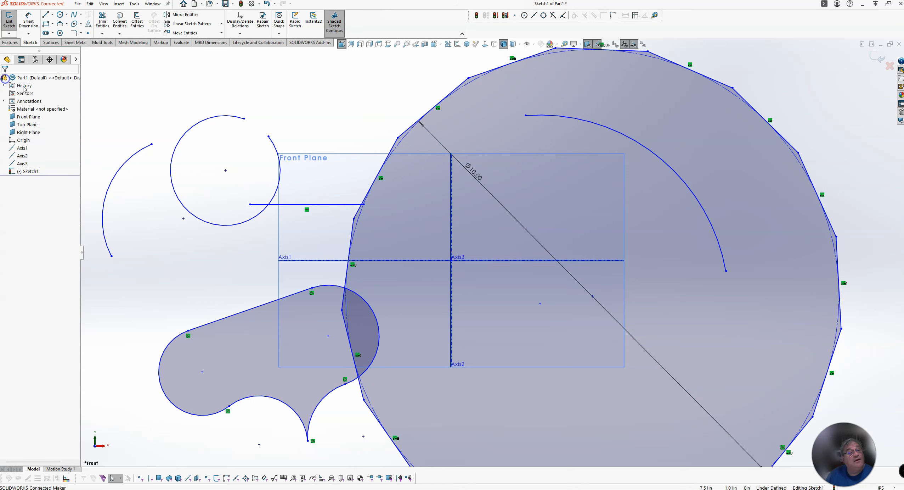
pyautogui.click(358, 210)
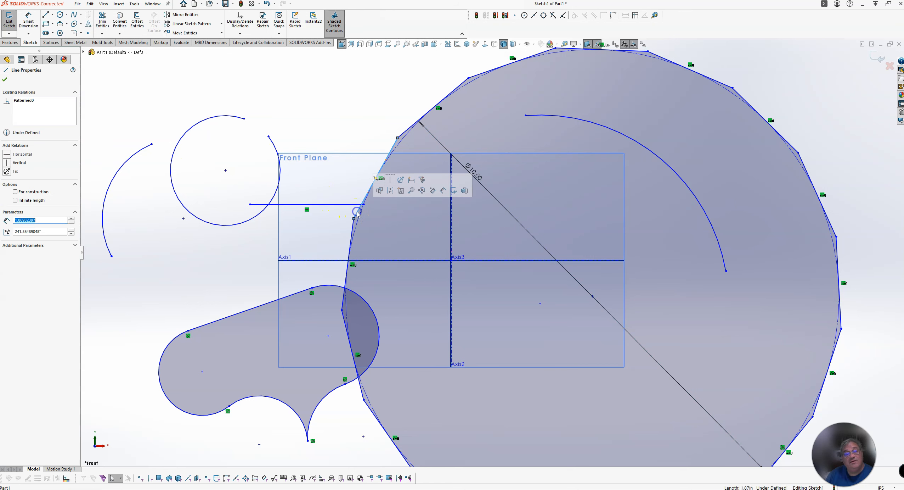
pyautogui.press('Escape')
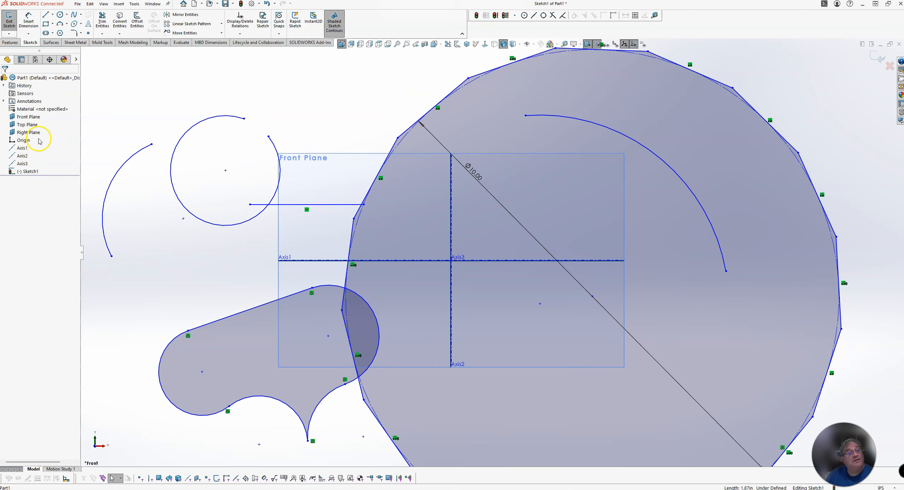
# Draw a second, small 17-sided polygon above the plane, with an inscribed circle about 0.79 in in diameter.
pyautogui.scroll(2, 97, 178)
pyautogui.scroll(-10, 97, 177)
pyautogui.scroll(8, 88, 159)
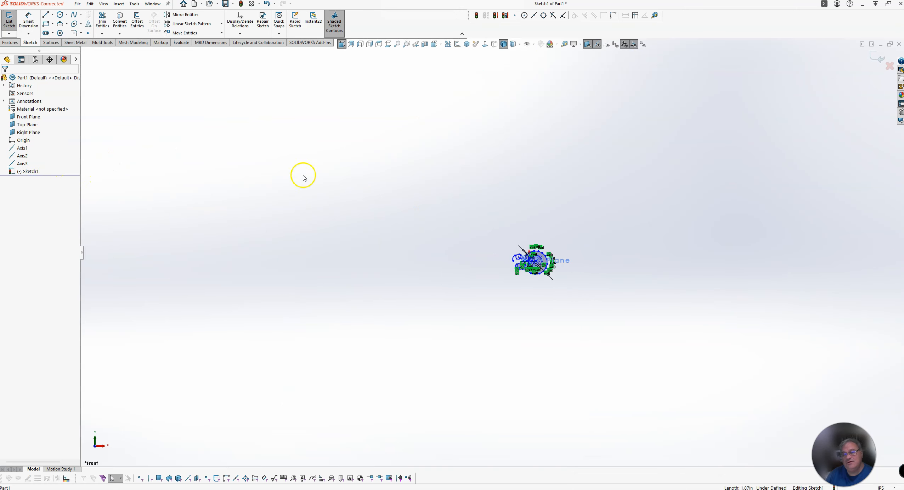
pyautogui.scroll(-10, 478, 345)
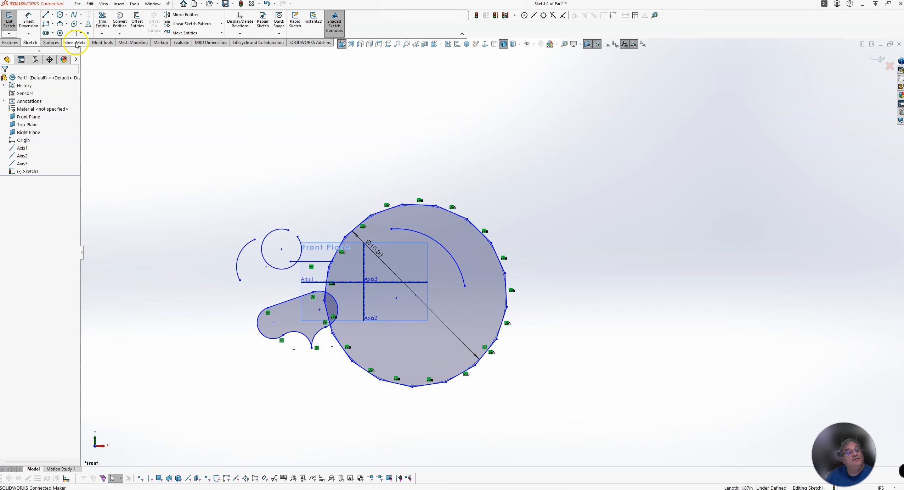
pyautogui.click(59, 33)
pyautogui.moveTo(303, 145)
pyautogui.mouseDown()
pyautogui.moveTo(324, 172)
pyautogui.moveTo(264, 151)
pyautogui.moveTo(411, 171)
pyautogui.moveTo(309, 147)
pyautogui.moveTo(310, 156)
pyautogui.mouseUp()
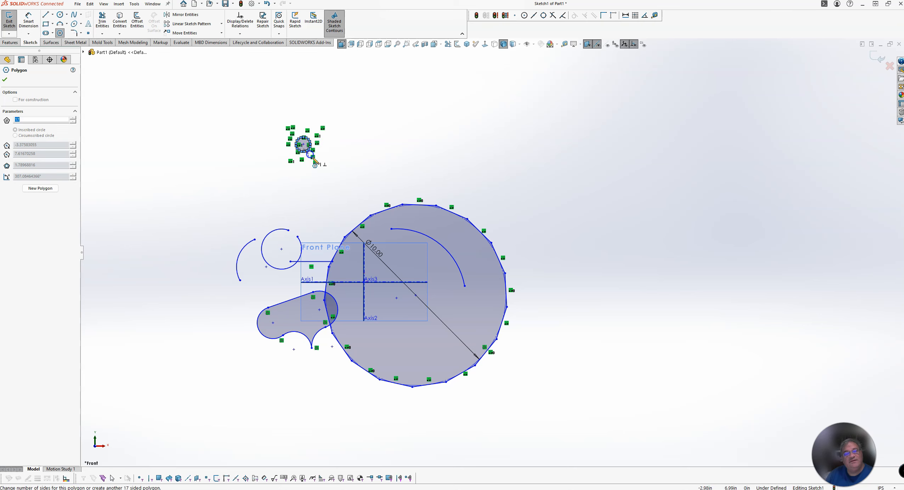
# Set the small polygon's number of sides to 6.
pyautogui.scroll(4, 314, 153)
pyautogui.scroll(-8, 431, 218)
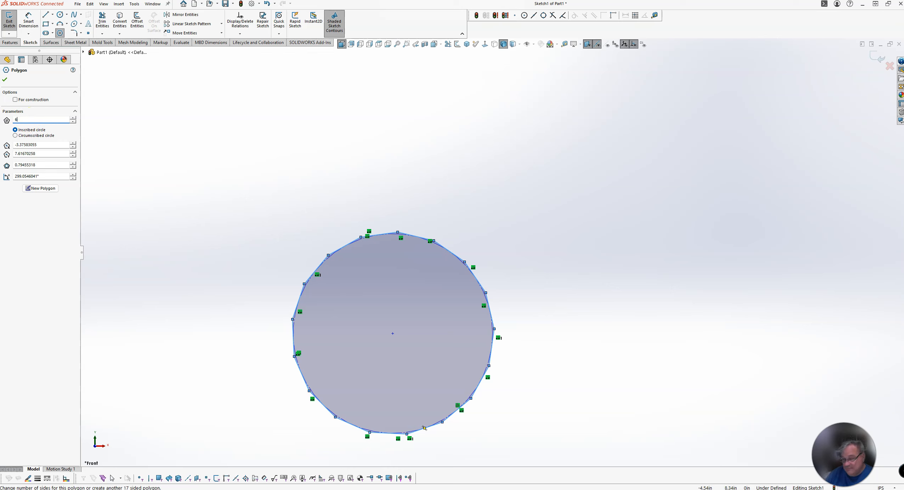
pyautogui.press('Return')
pyautogui.click(262, 184)
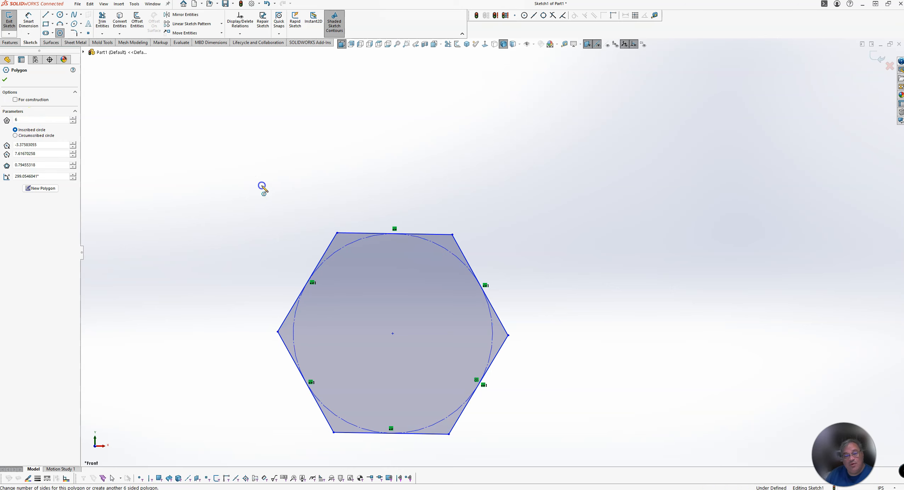
# Leave the Polygon tool and look over the small hexagon's size and place relative to the other sketch shapes.
pyautogui.press('Escape')
pyautogui.scroll(3, 240, 178)
pyautogui.scroll(7, 240, 178)
pyautogui.scroll(3, 626, 262)
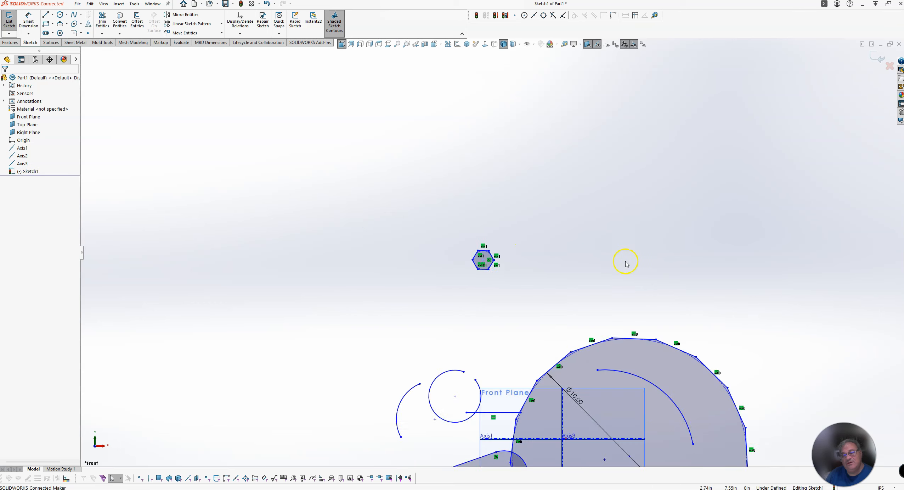
pyautogui.scroll(-3, 634, 266)
pyautogui.scroll(3, 517, 246)
pyautogui.scroll(-1, 503, 240)
pyautogui.scroll(-3, 503, 245)
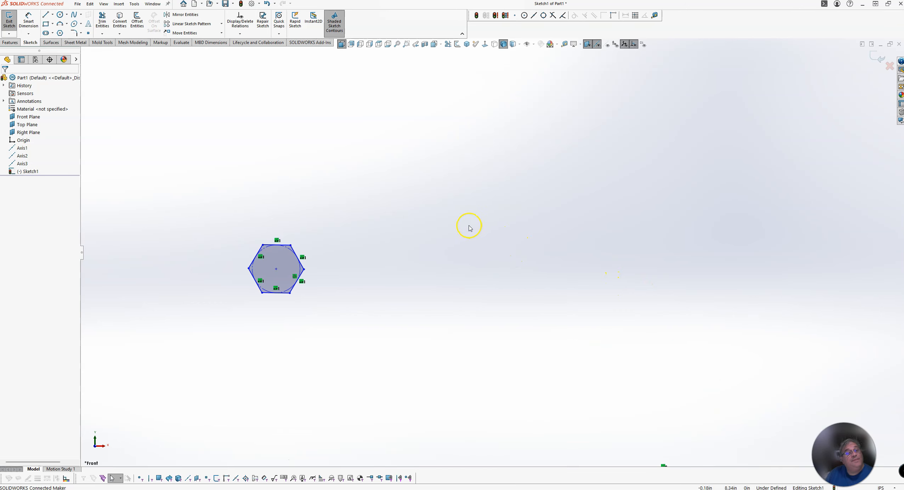
# Round the small hexagon's upper-left corner with a 0.10 in sketch fillet, keeping constrained corners.
pyautogui.click(74, 34)
pyautogui.click(21, 146)
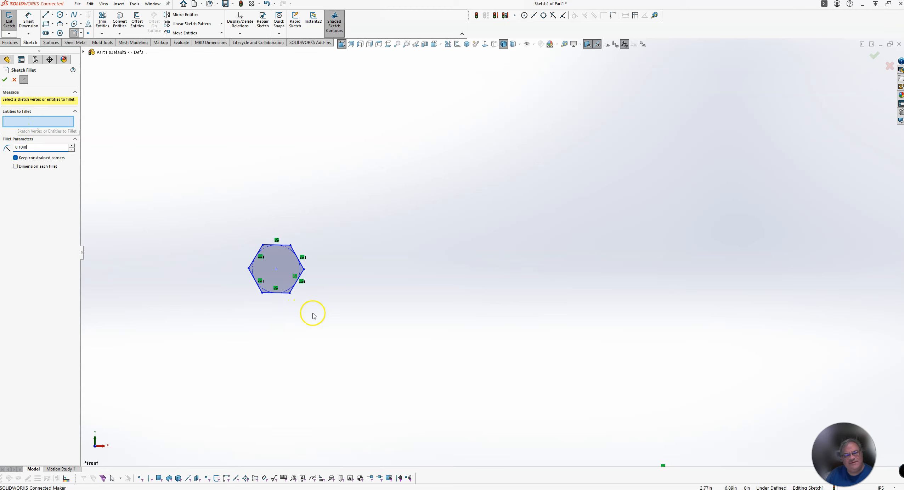
pyautogui.scroll(-7, 286, 277)
pyautogui.scroll(2, 317, 231)
pyautogui.scroll(-1, 376, 211)
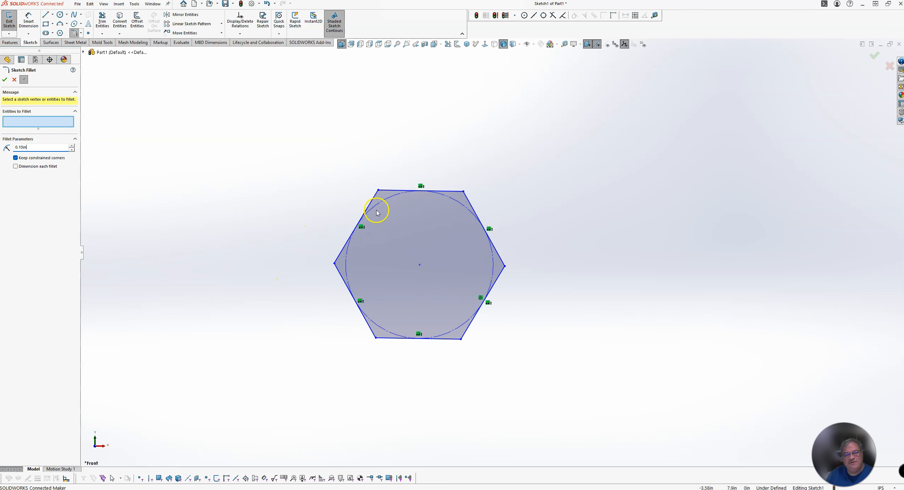
pyautogui.scroll(-1, 377, 212)
pyautogui.click(386, 201)
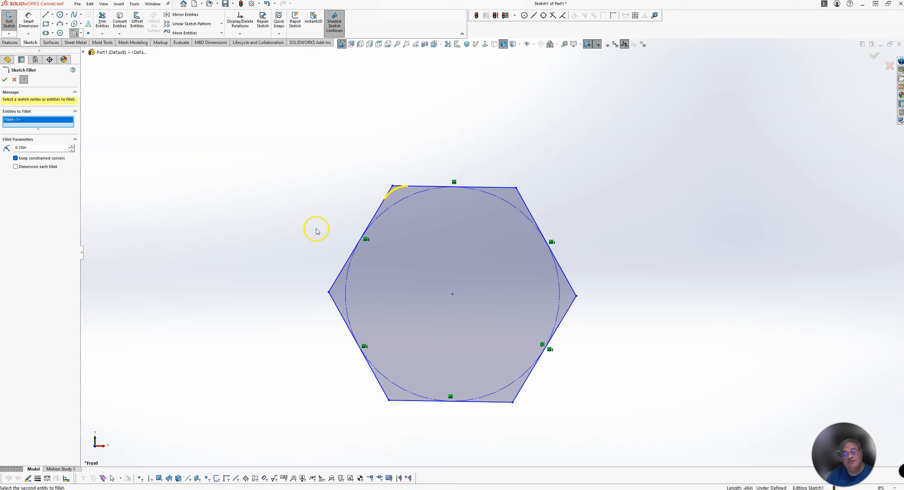
pyautogui.moveTo(281, 136); pyautogui.dragTo(676, 450)
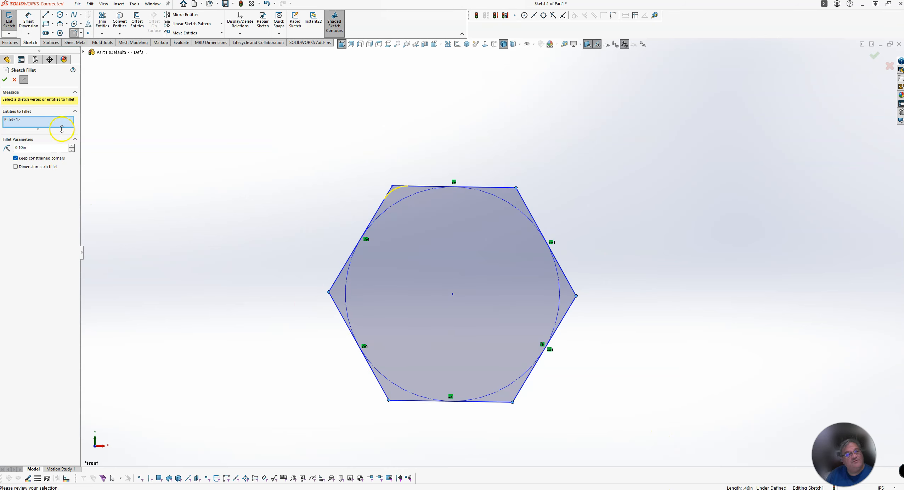
pyautogui.click(5, 79)
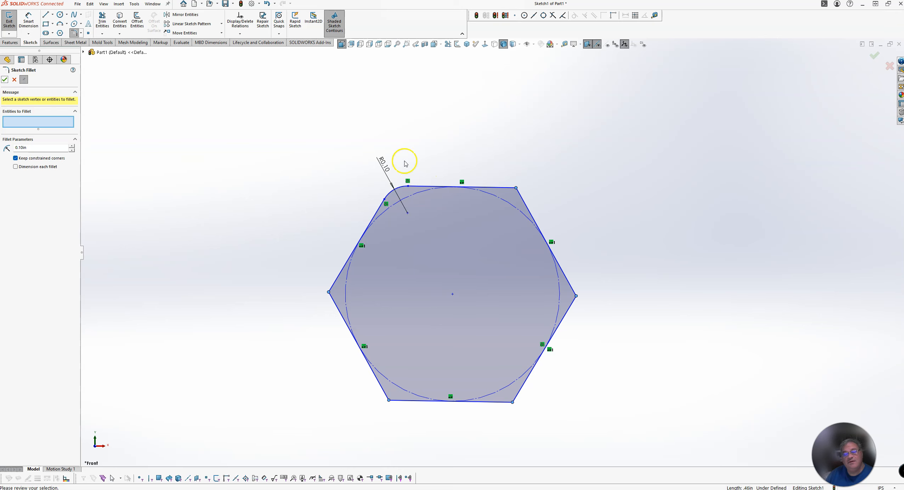
# Try to fillet the remaining hexagon corners together, and undo the upper-left corner's fillet.
pyautogui.moveTo(265, 156); pyautogui.dragTo(642, 440)
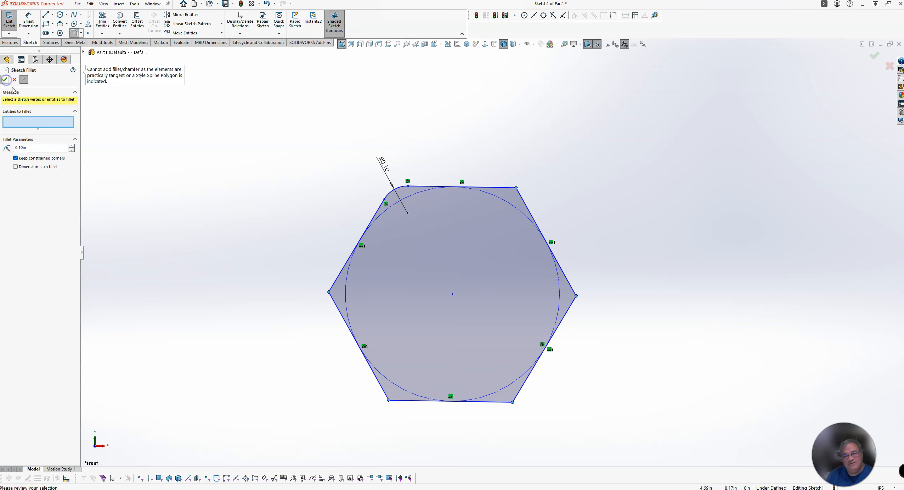
pyautogui.click(304, 202)
pyautogui.press('Escape')
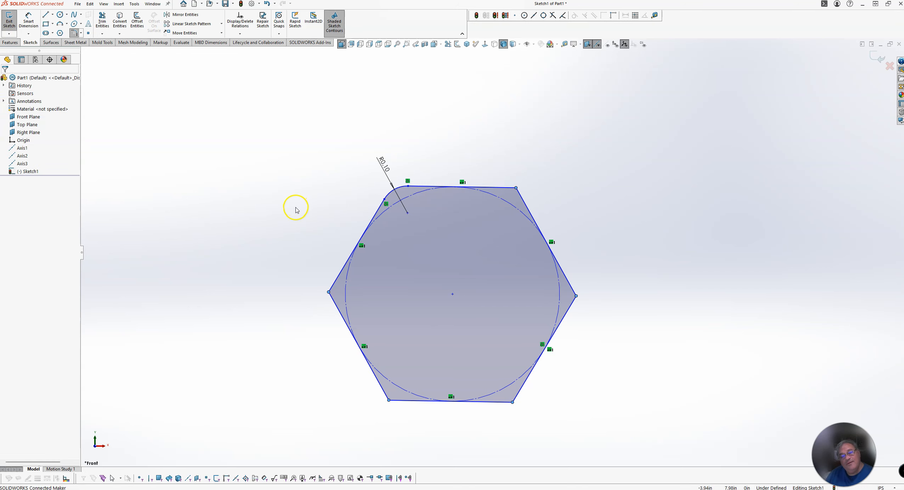
pyautogui.hotkey('ctrl', 'z')
pyautogui.click(325, 190)
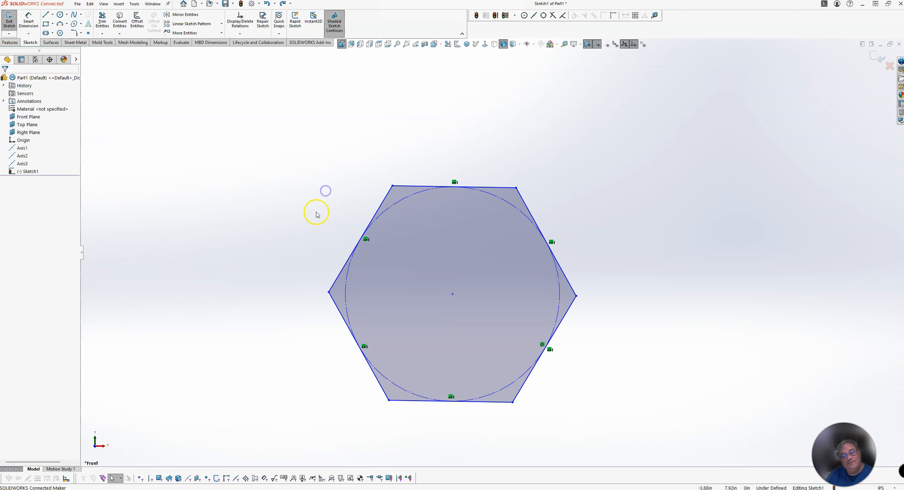
# Select the whole hexagon for a sketch fillet and round all six corners with a 0.10 in radius.
pyautogui.click(74, 32)
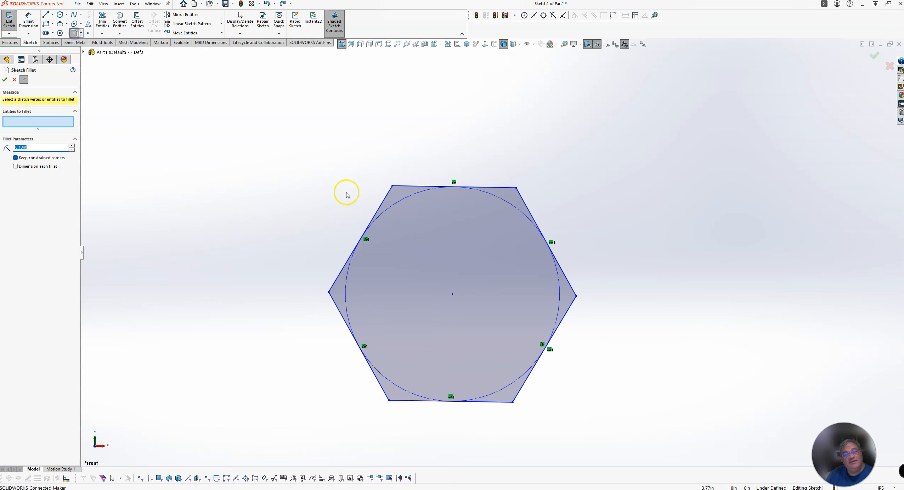
pyautogui.moveTo(281, 153); pyautogui.dragTo(538, 415)
pyautogui.moveTo(649, 443); pyautogui.dragTo(649, 442)
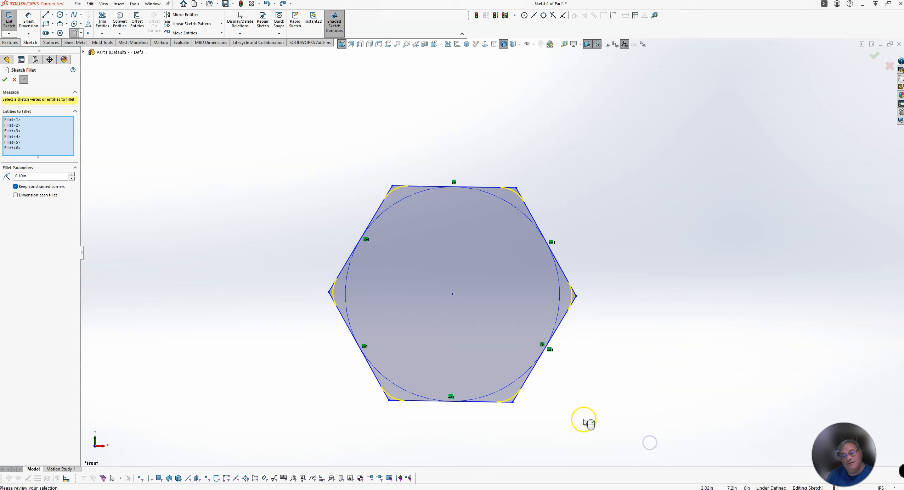
pyautogui.click(5, 80)
pyautogui.scroll(8, 193, 213)
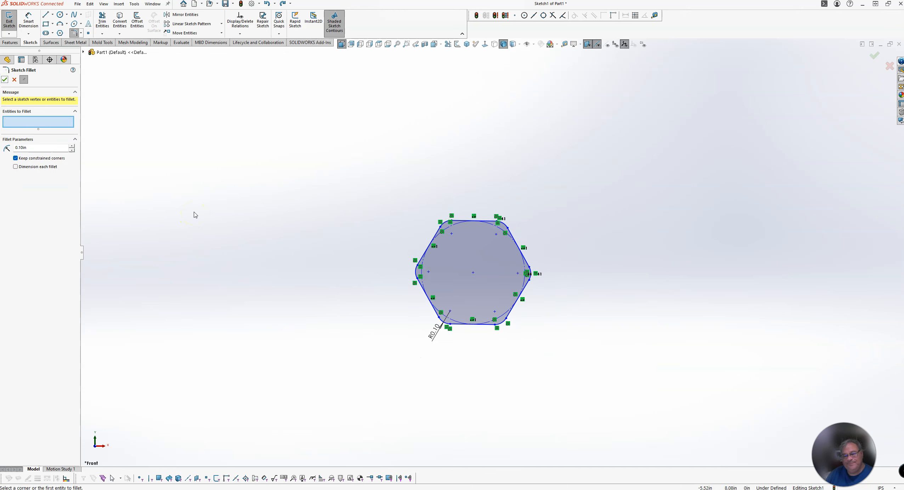
pyautogui.scroll(-3, 606, 247)
pyautogui.scroll(-5, 323, 292)
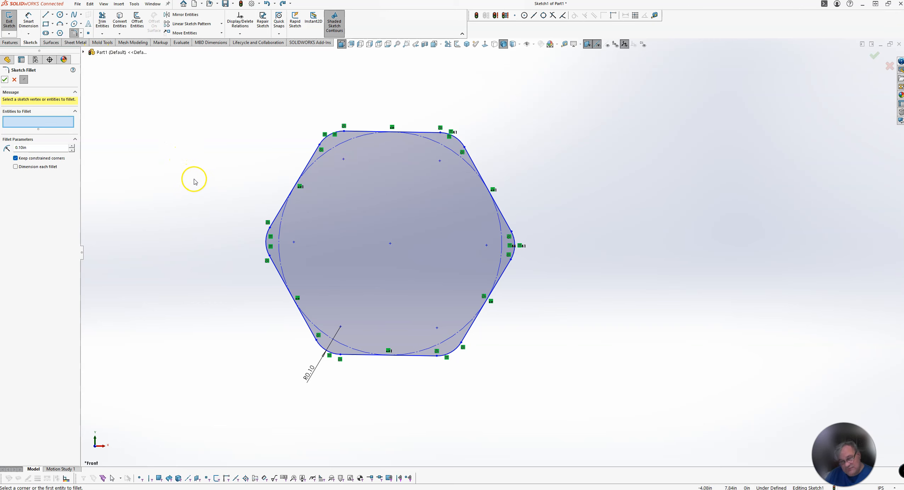
# Undo the six corner fillets and redo the polygon so the plain hexagon is back in the sketch.
pyautogui.hotkey('ctrl', 'z')
pyautogui.hotkey('ctrl', 'z')
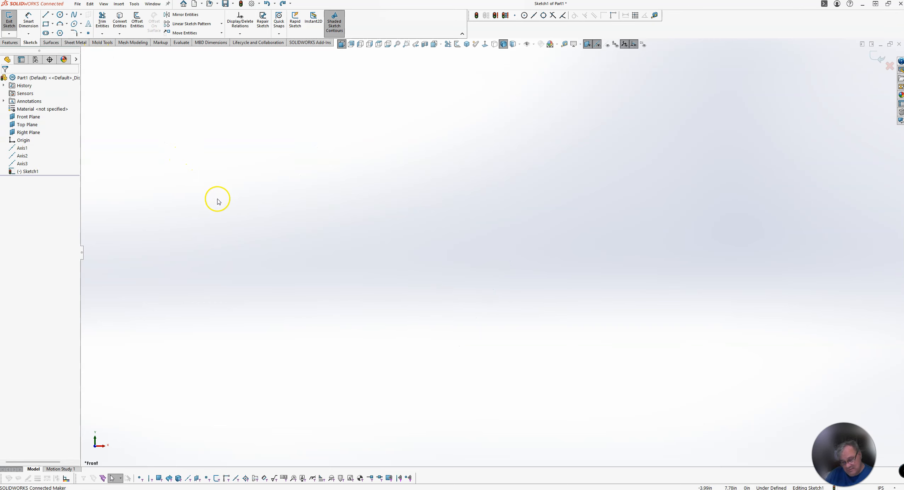
pyautogui.click(90, 4)
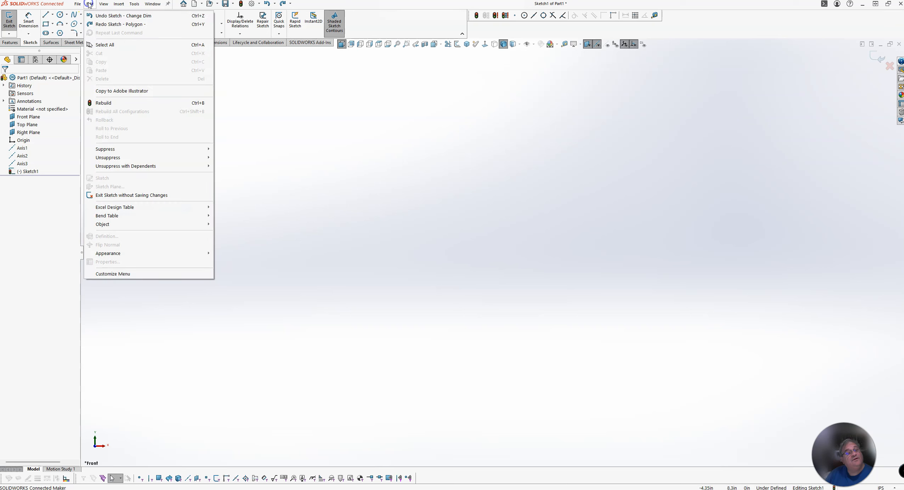
pyautogui.click(108, 25)
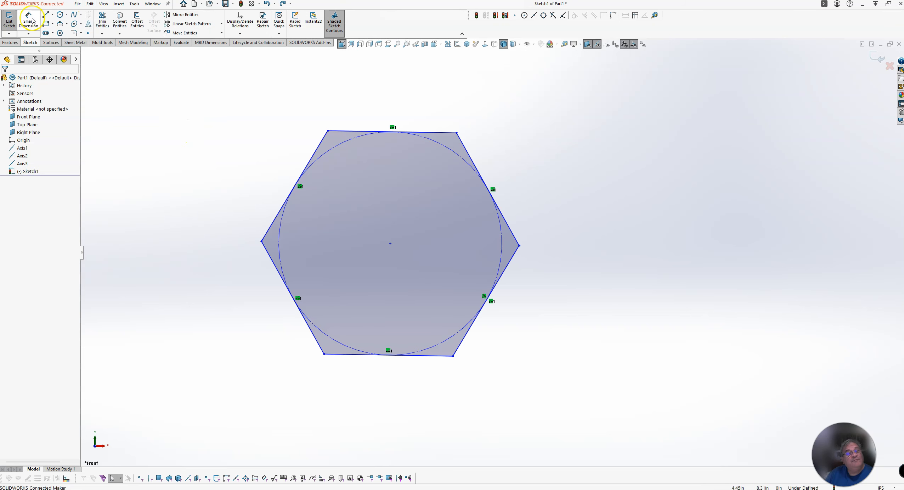
# Add a distance-distance sketch chamfer with an equal distance of 0.01 in to the hexagon's upper-left corner.
pyautogui.click(82, 33)
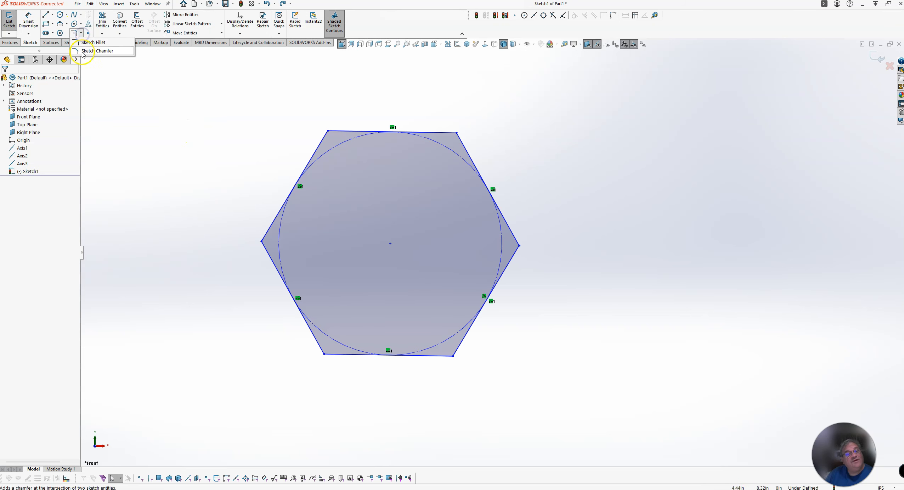
pyautogui.click(97, 50)
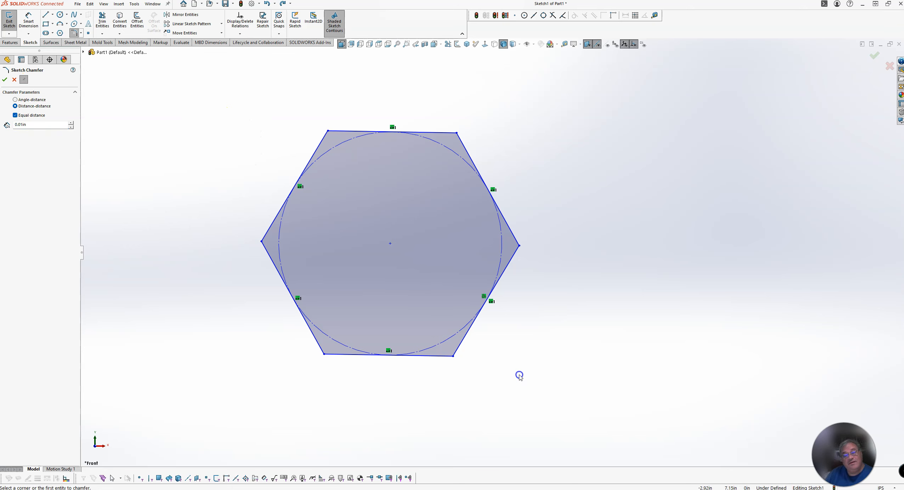
pyautogui.click(322, 141)
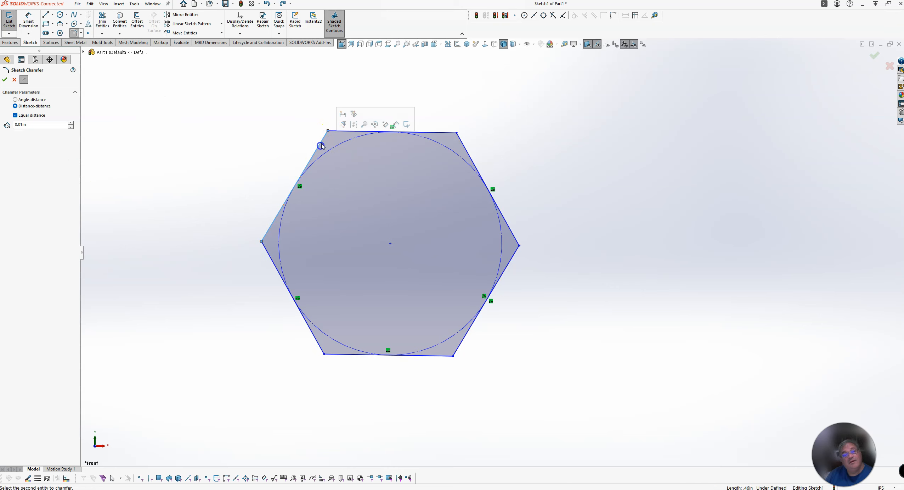
pyautogui.click(341, 137)
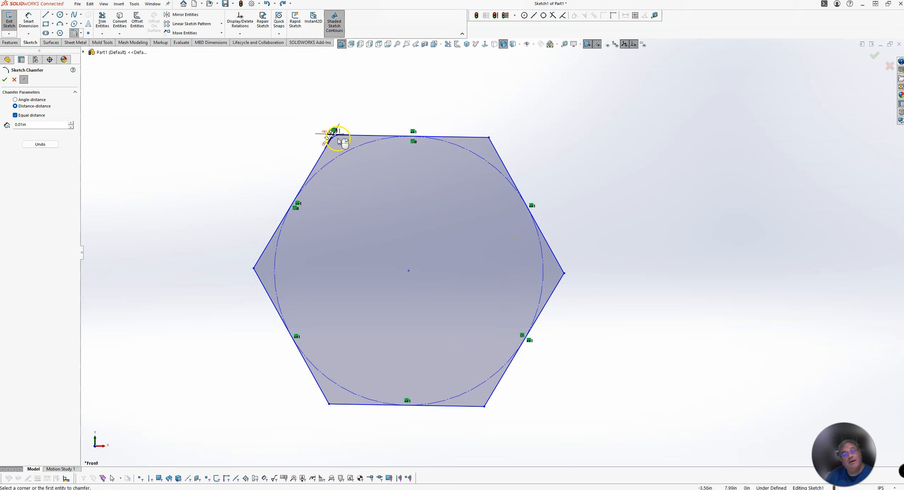
pyautogui.scroll(3, 339, 140)
pyautogui.scroll(-10, 427, 205)
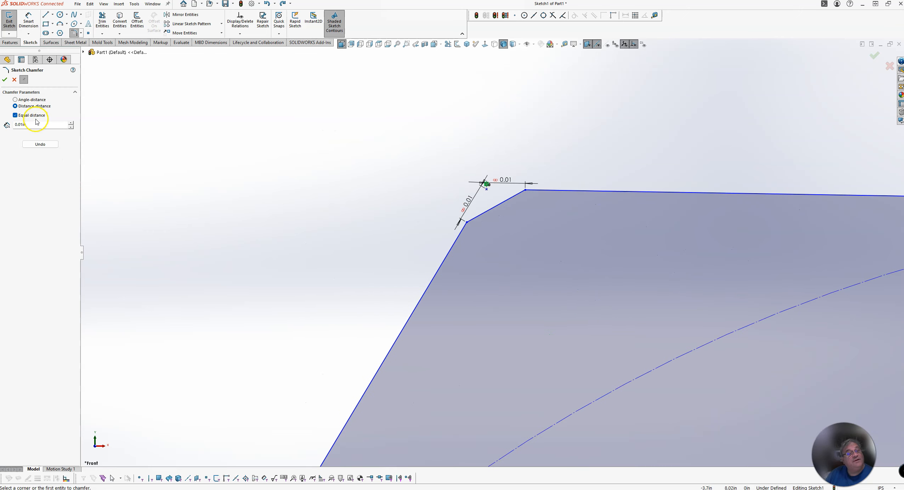
# Add an angle-distance sketch chamfer of 0.01 in and 45 degrees to the hexagon's upper-right corner.
pyautogui.click(15, 100)
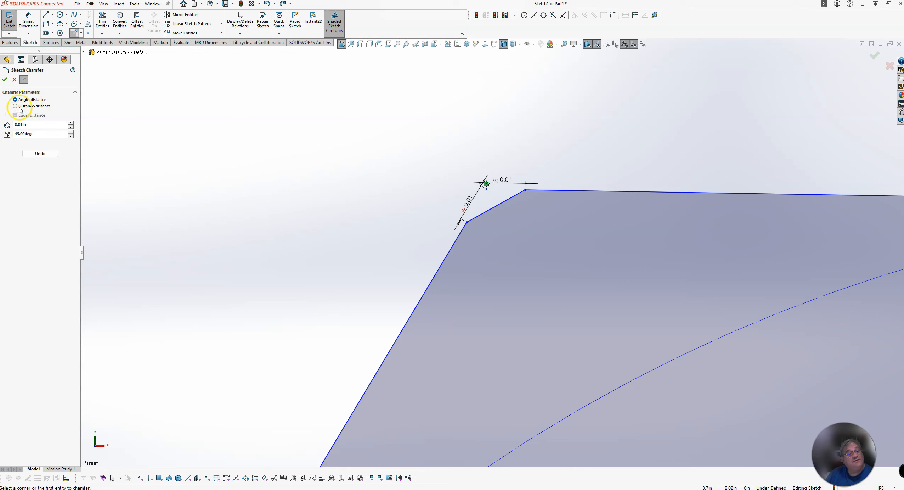
pyautogui.scroll(4, 143, 215)
pyautogui.scroll(-5, 142, 214)
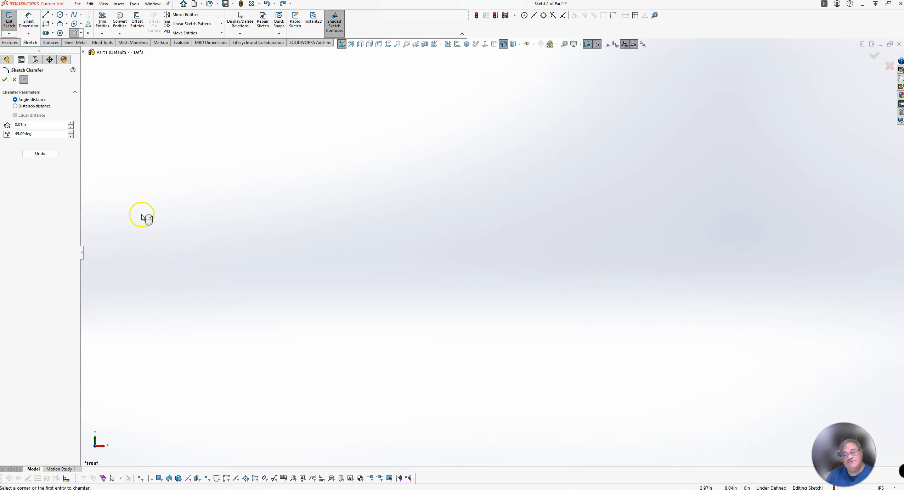
pyautogui.scroll(3, 135, 256)
pyautogui.scroll(2, 625, 273)
pyautogui.scroll(-6, 551, 276)
pyautogui.click(475, 235)
pyautogui.click(535, 285)
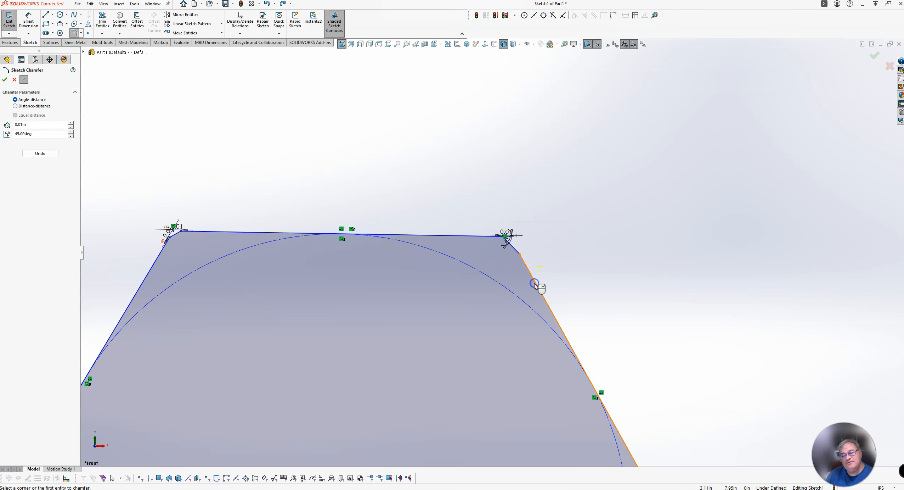
pyautogui.scroll(-5, 490, 254)
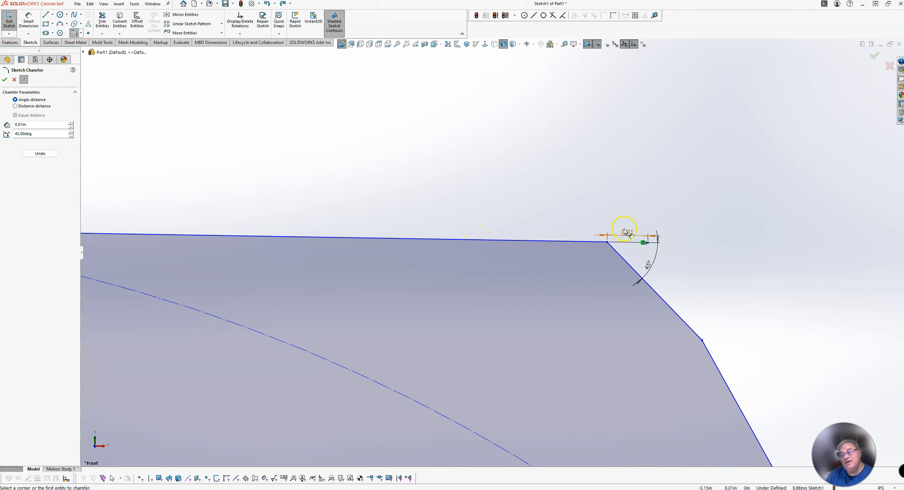
# Leave the Sketch Chamfer command and examine both chamfered corners of the hexagon and their dimensions up close.
pyautogui.scroll(9, 211, 147)
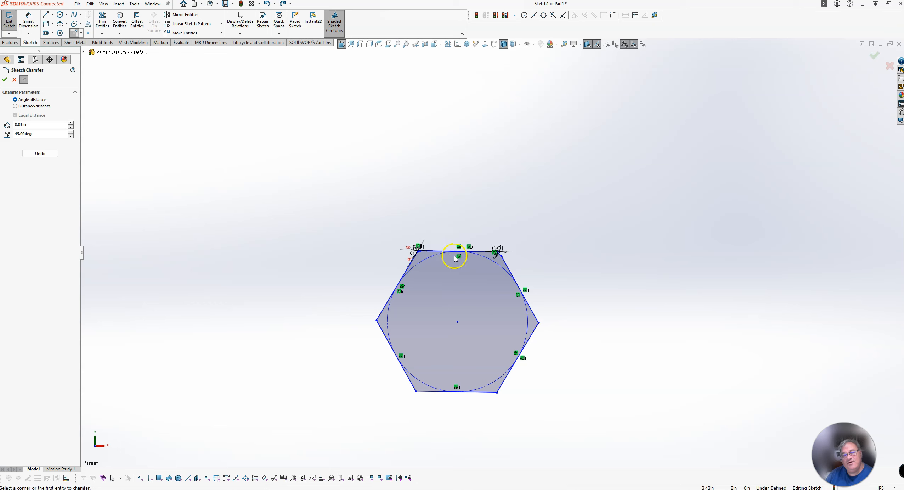
pyautogui.scroll(-3, 474, 257)
pyautogui.scroll(-4, 539, 246)
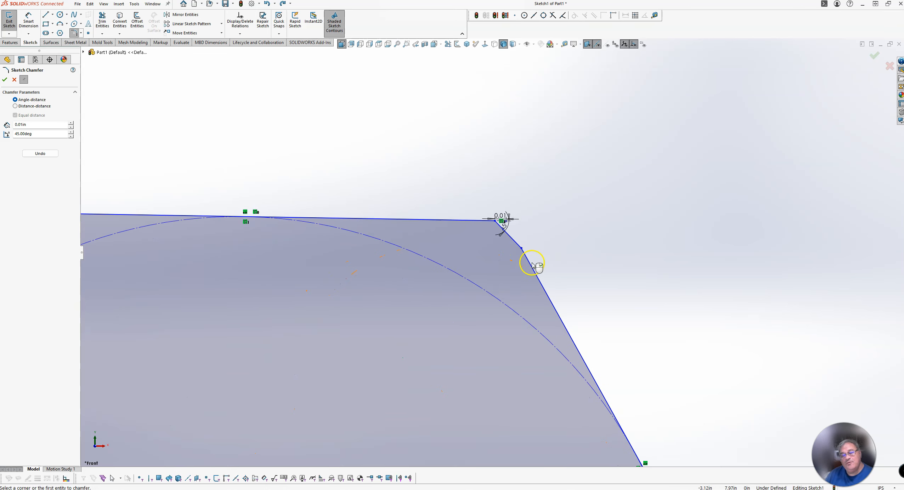
pyautogui.scroll(4, 366, 182)
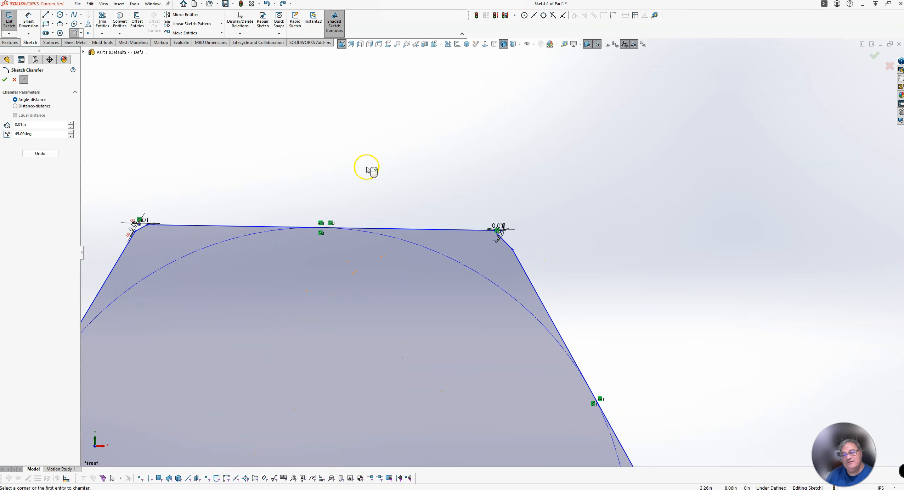
pyautogui.scroll(-5, 471, 238)
pyautogui.scroll(5, 359, 172)
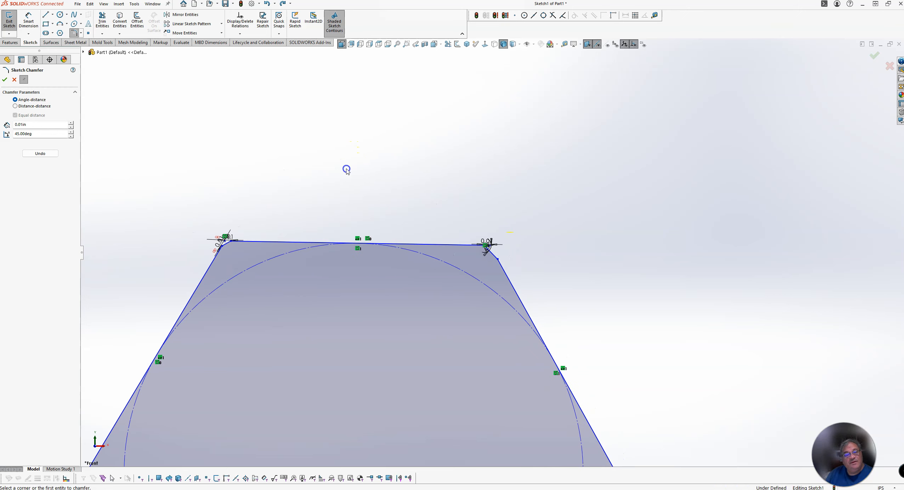
pyautogui.press('Escape')
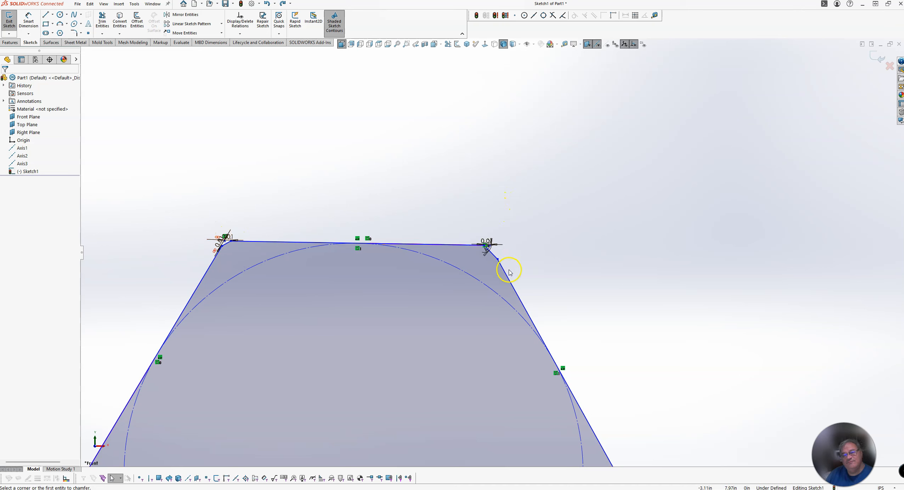
pyautogui.scroll(-5, 503, 262)
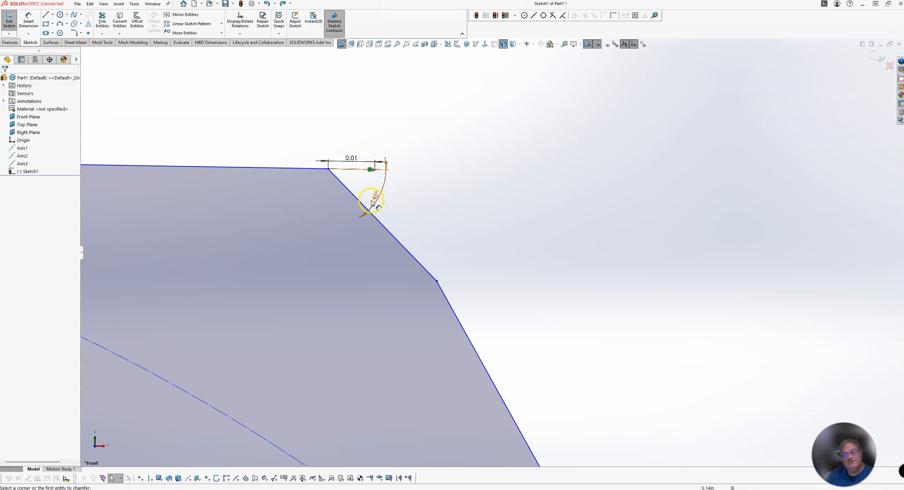
pyautogui.scroll(8, 458, 227)
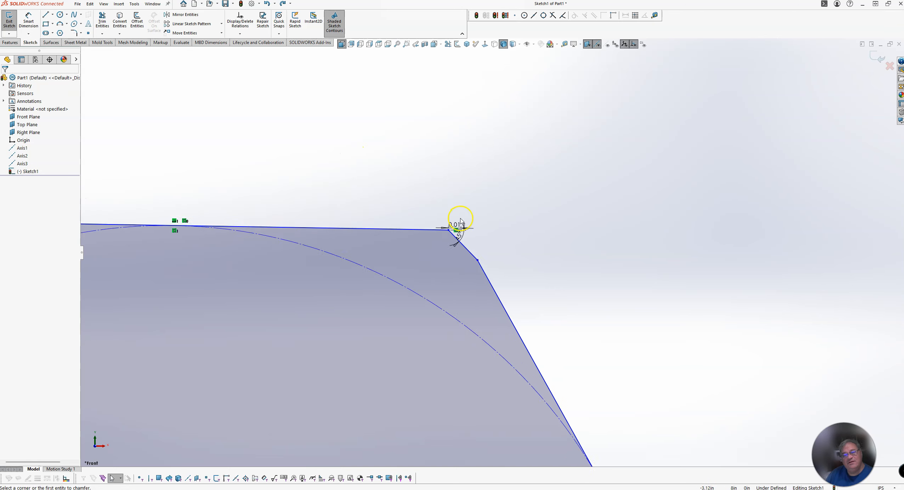
pyautogui.scroll(-3, 527, 293)
pyautogui.scroll(-4, 404, 197)
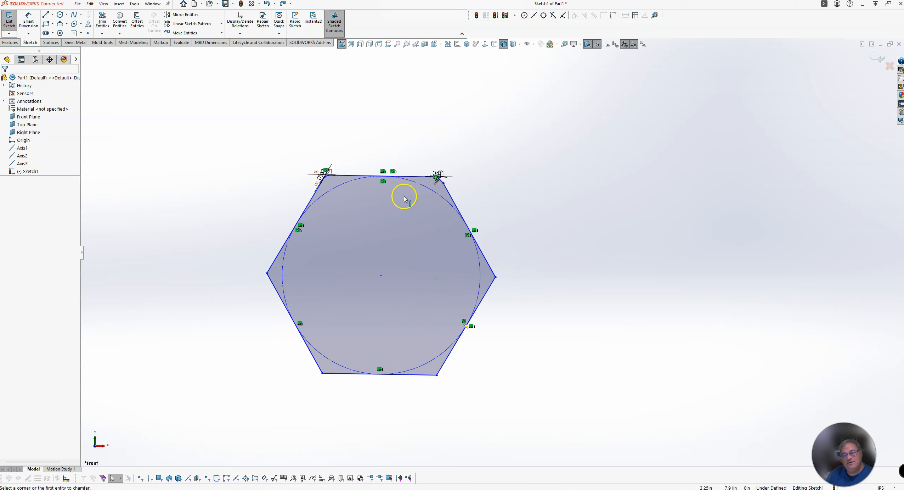
pyautogui.scroll(3, 411, 223)
pyautogui.scroll(-2, 554, 319)
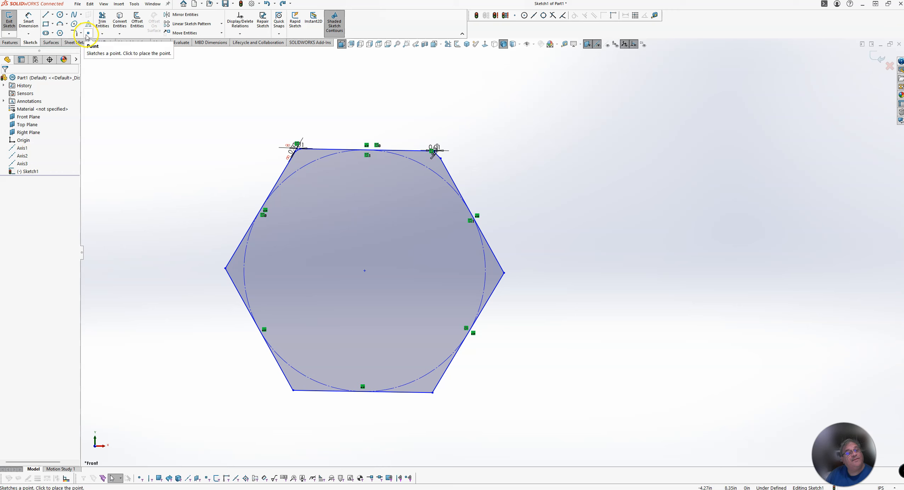
# Place a sketch point in the empty area to the upper right of the hexagon.
pyautogui.click(88, 33)
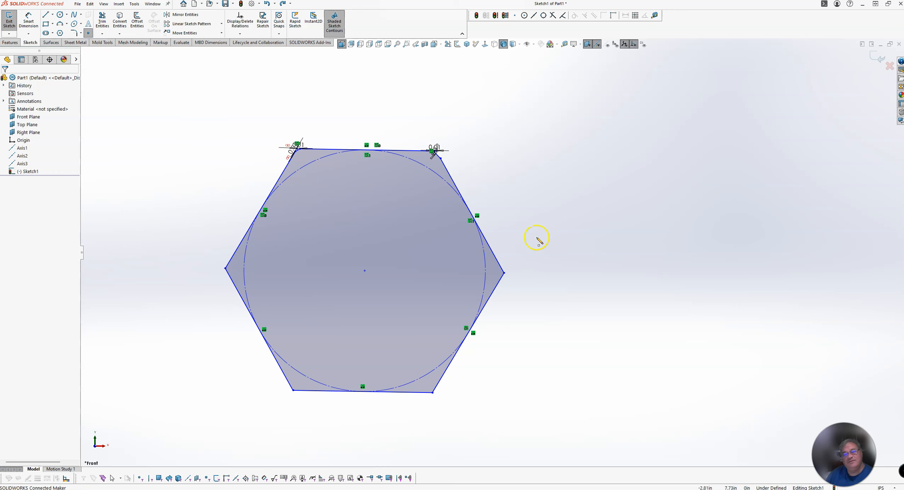
pyautogui.click(642, 195)
pyautogui.press('Escape')
# Dimension the point's distance to the hexagon's rightmost vertex and to the hexagon's bottom edge.
pyautogui.moveTo(641, 265); pyautogui.dragTo(646, 216, button='right')
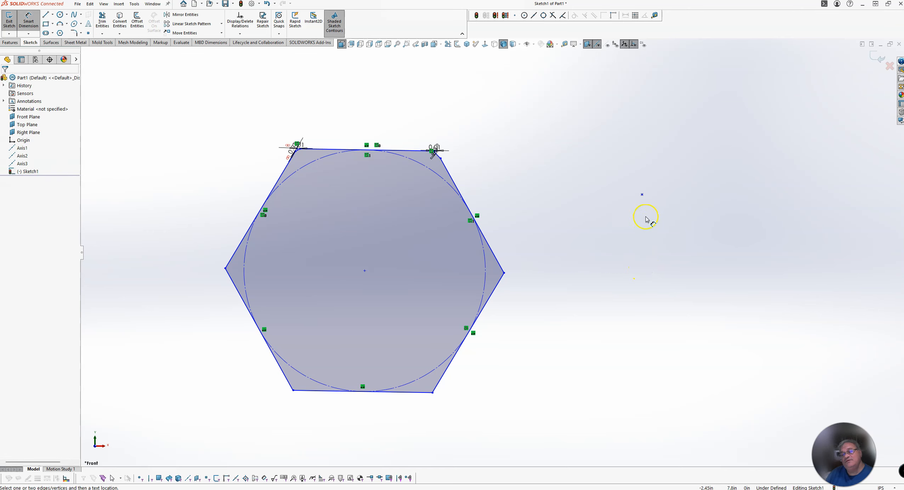
pyautogui.click(642, 194)
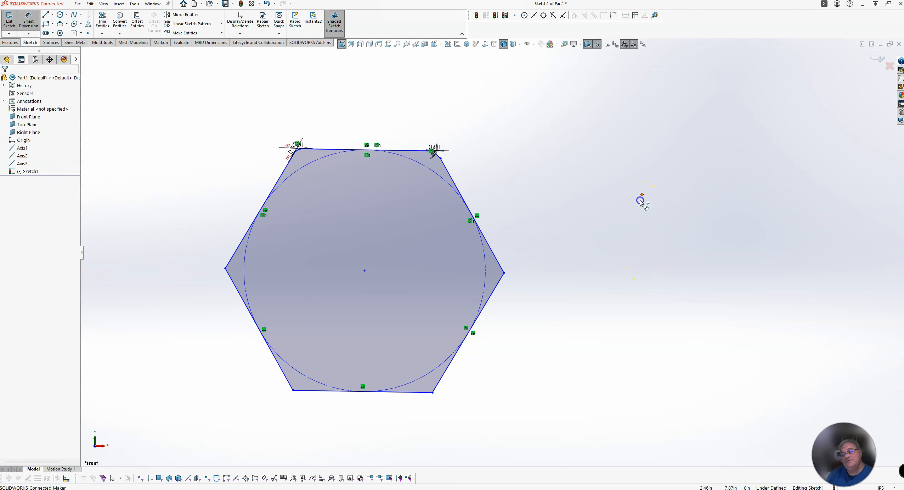
pyautogui.click(504, 273)
pyautogui.click(569, 226)
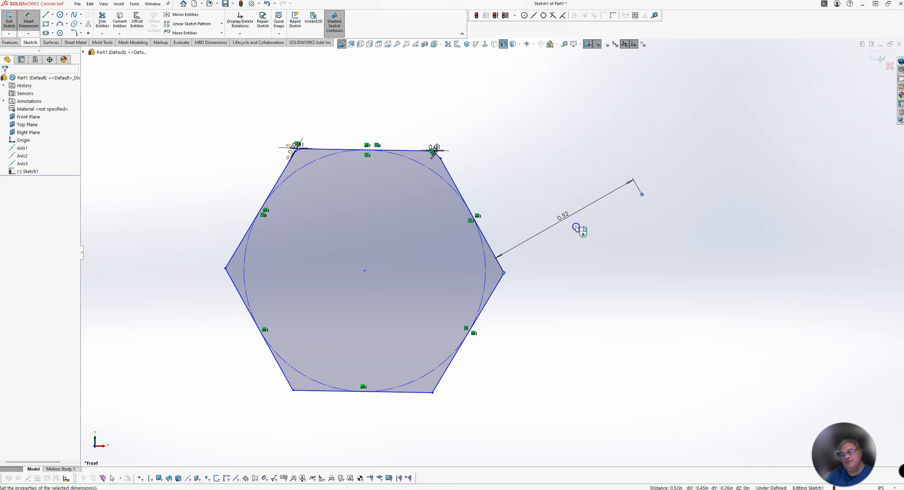
pyautogui.press('Return')
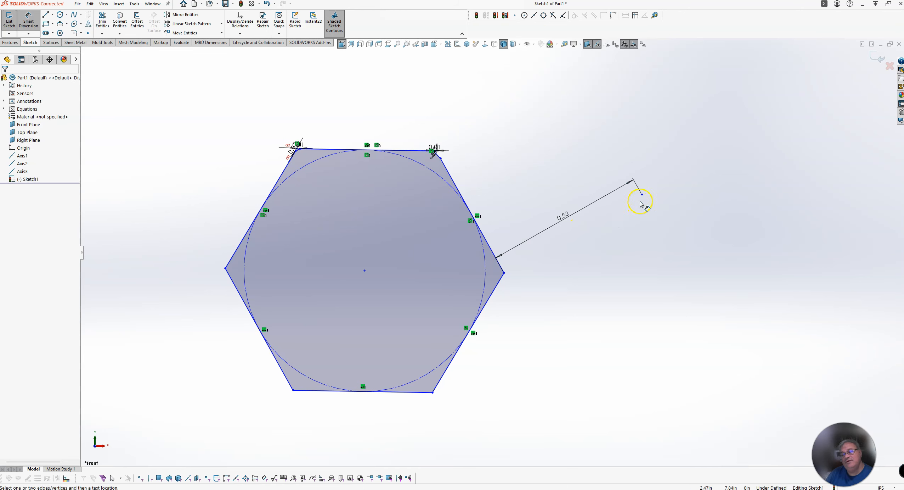
pyautogui.click(642, 195)
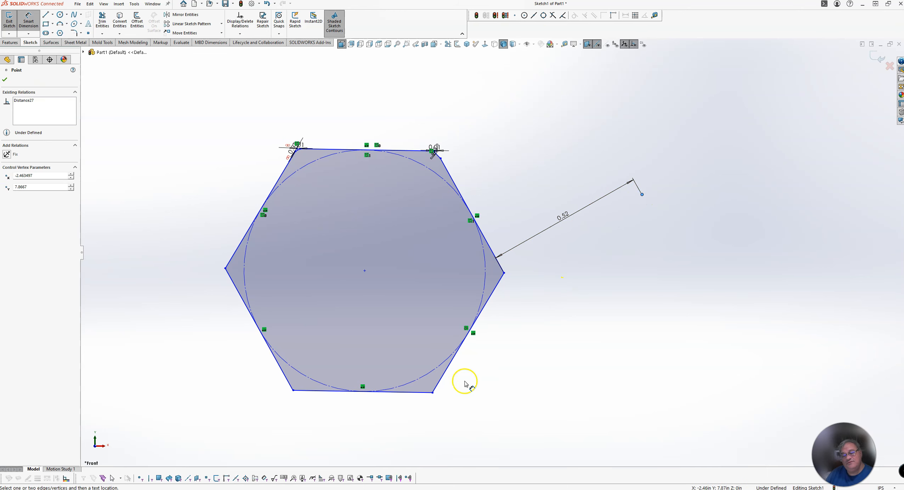
pyautogui.click(421, 391)
pyautogui.click(611, 312)
pyautogui.press('Return')
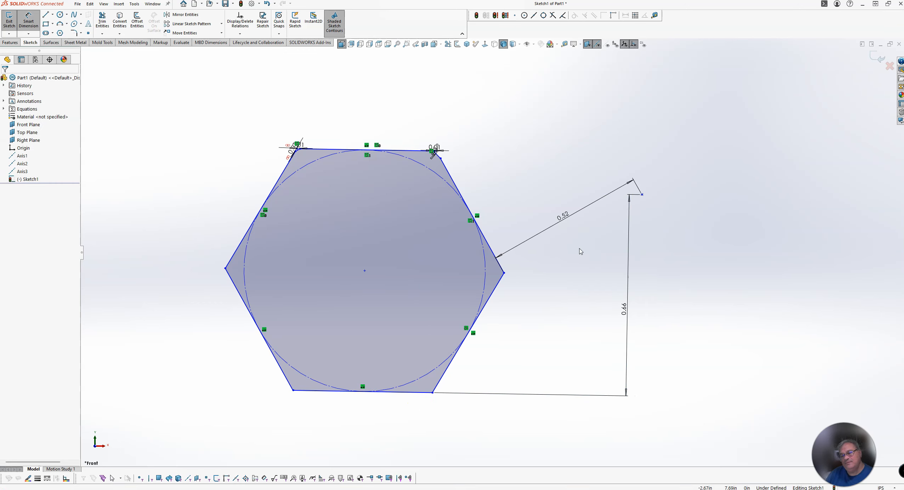
pyautogui.press('Escape')
# Select all the sketch geometry and dimensions on the Front Plane and delete them.
pyautogui.scroll(10, 580, 252)
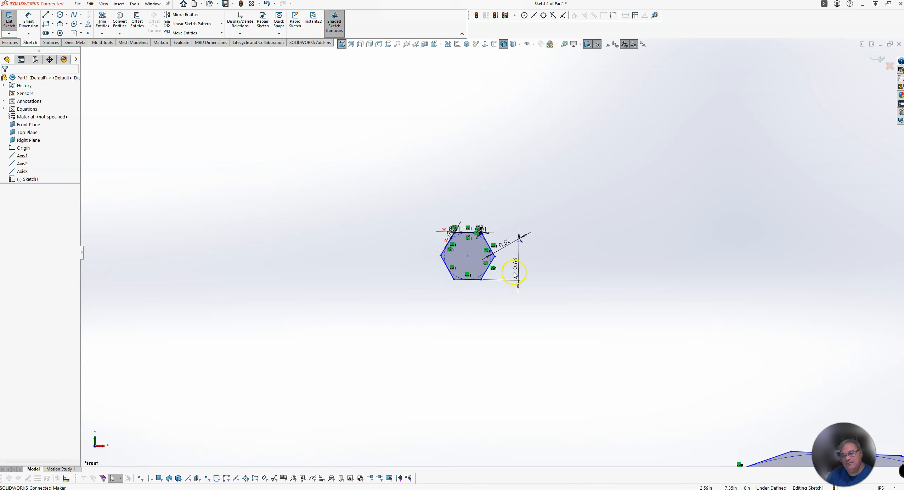
pyautogui.scroll(-7, 559, 285)
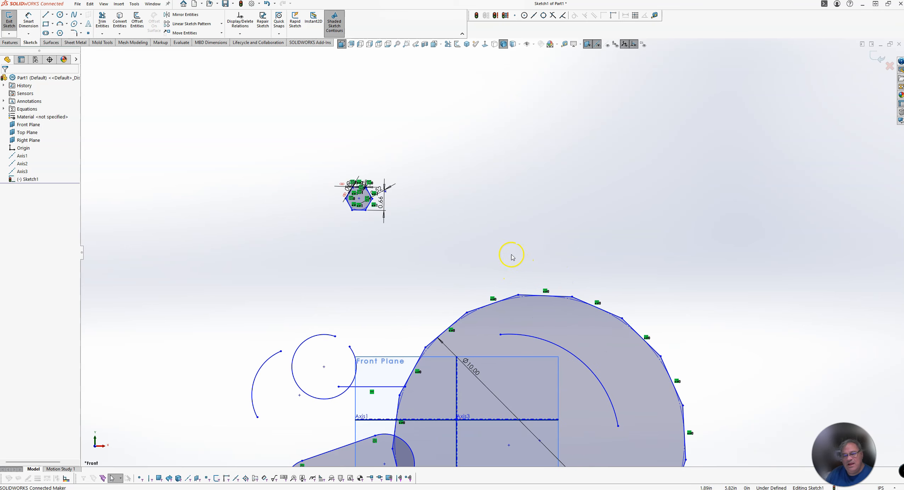
pyautogui.scroll(6, 513, 256)
pyautogui.scroll(-3, 516, 274)
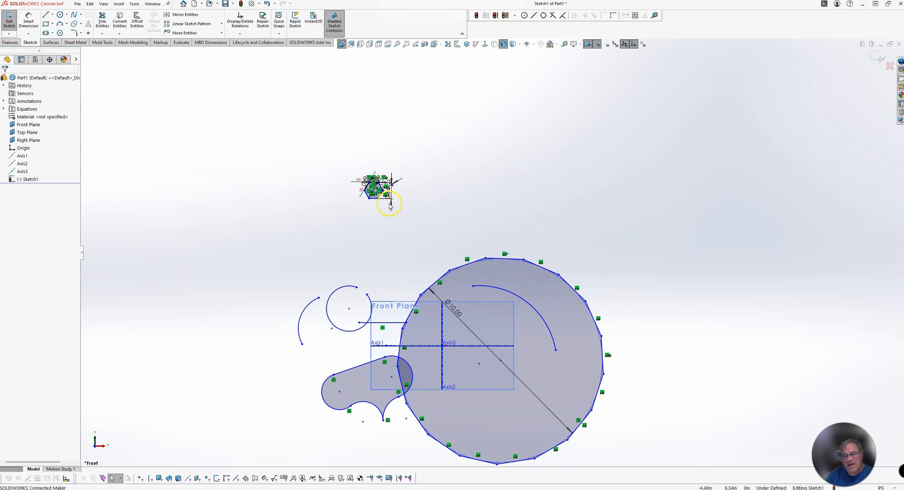
pyautogui.moveTo(235, 152)
pyautogui.mouseDown()
pyautogui.moveTo(506, 400)
pyautogui.moveTo(621, 474)
pyautogui.moveTo(635, 471)
pyautogui.mouseUp()
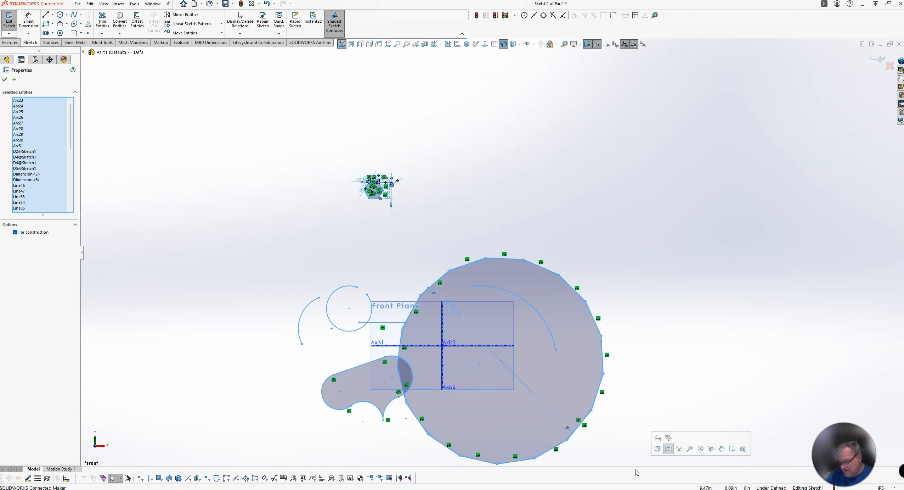
pyautogui.press('Delete')
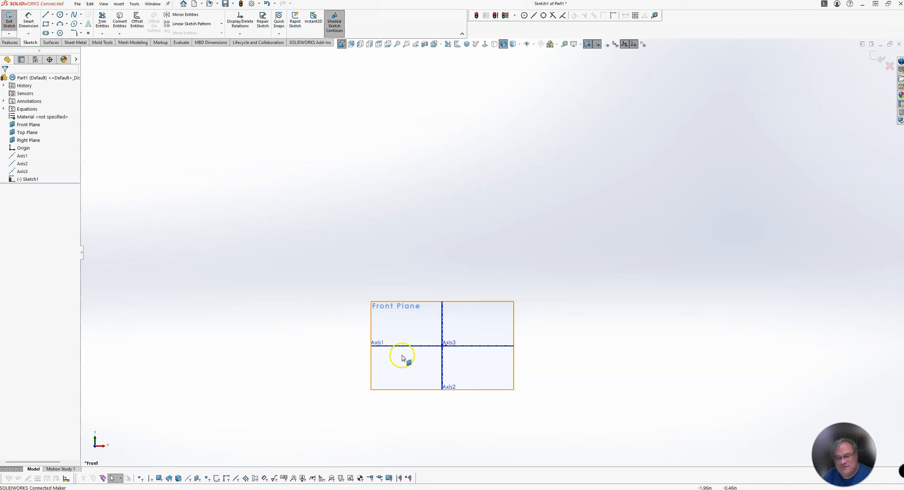
pyautogui.scroll(4, 439, 396)
pyautogui.scroll(-4, 478, 372)
pyautogui.scroll(-7, 482, 135)
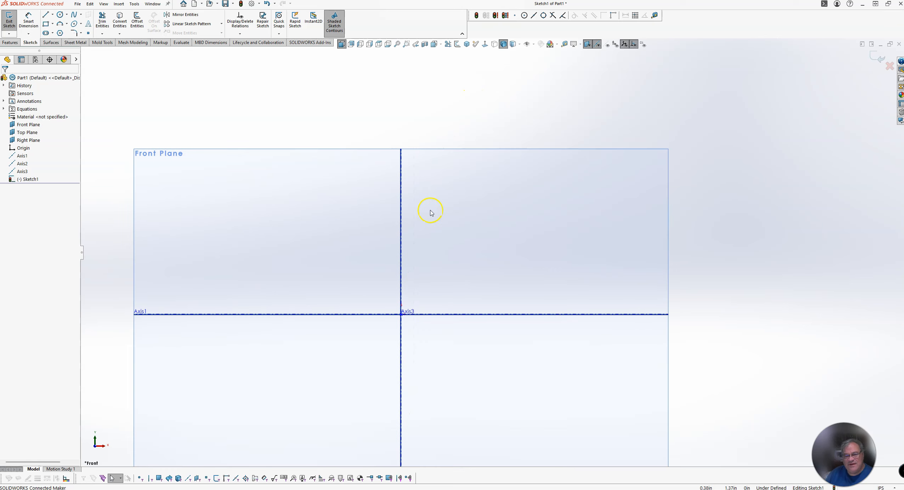
pyautogui.scroll(3, 405, 169)
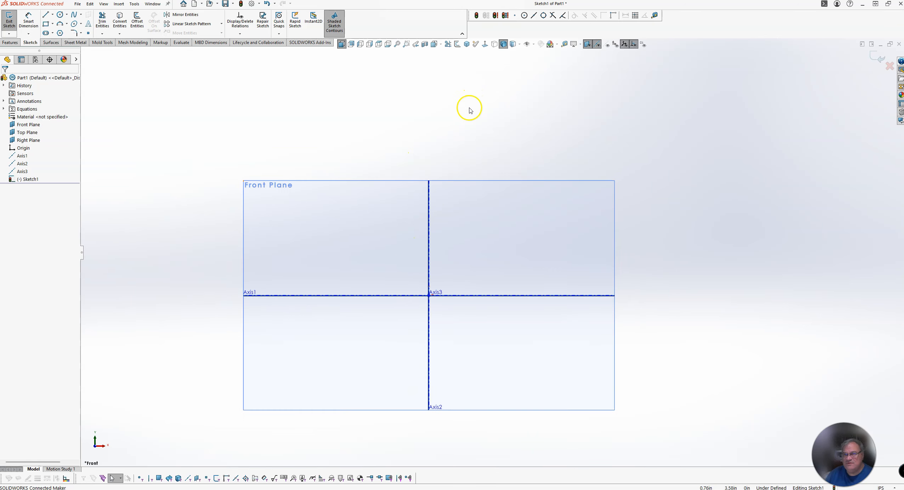
pyautogui.click(534, 44)
pyautogui.click(534, 44)
pyautogui.click(534, 44)
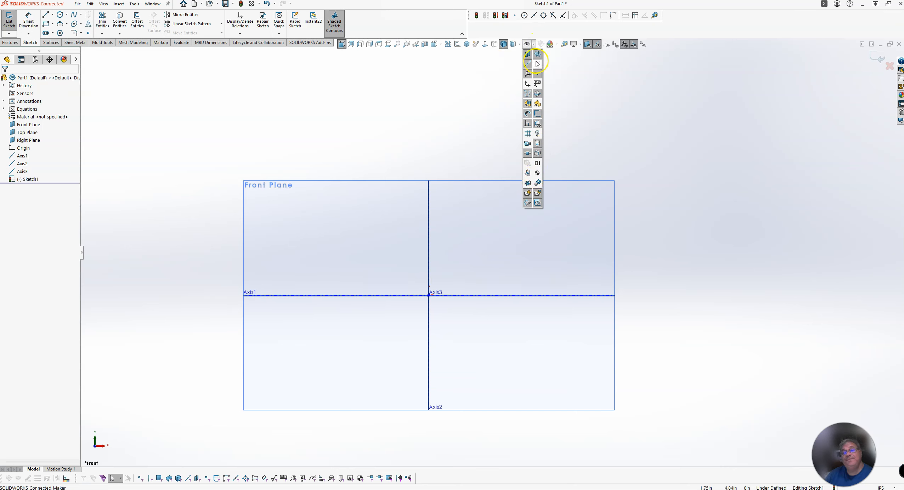
pyautogui.click(430, 111)
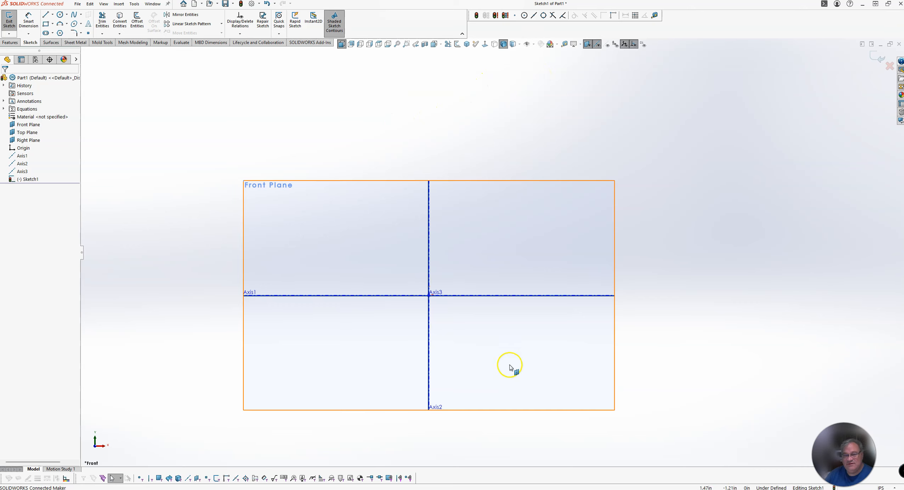
pyautogui.scroll(-2, 498, 357)
pyautogui.scroll(2, 495, 345)
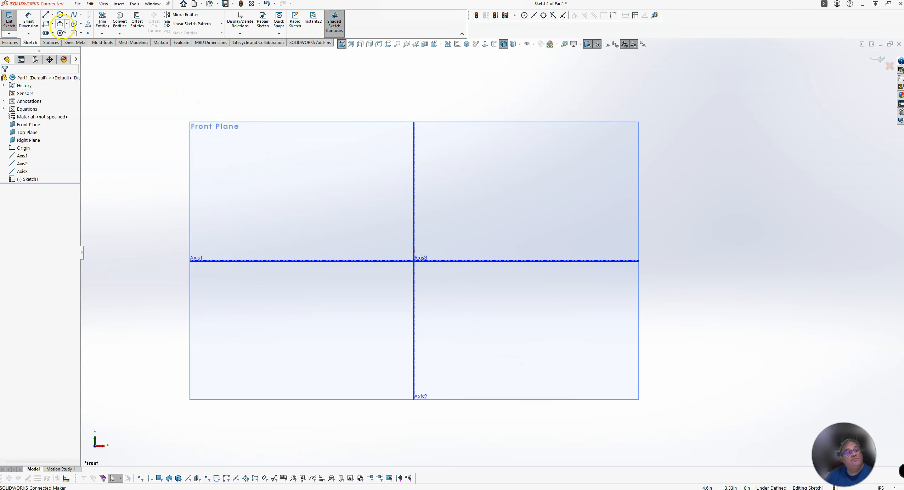
pyautogui.click(90, 24)
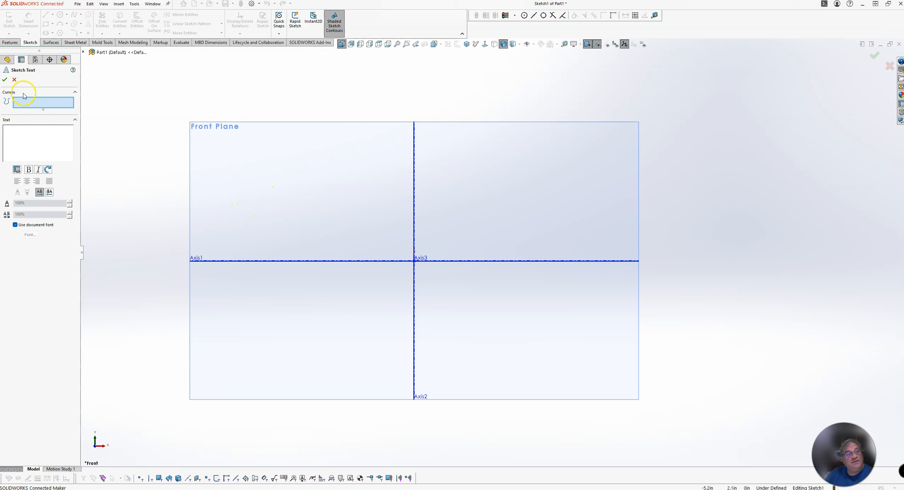
pyautogui.click(13, 81)
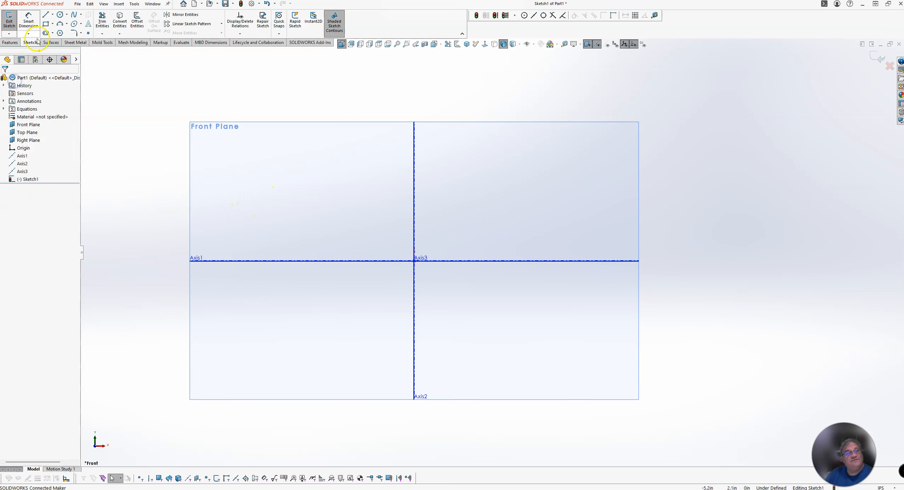
# Sketch a slightly rising line about 3.78 in long across the Front Plane's upper half and convert it to construction geometry.
pyautogui.click(44, 14)
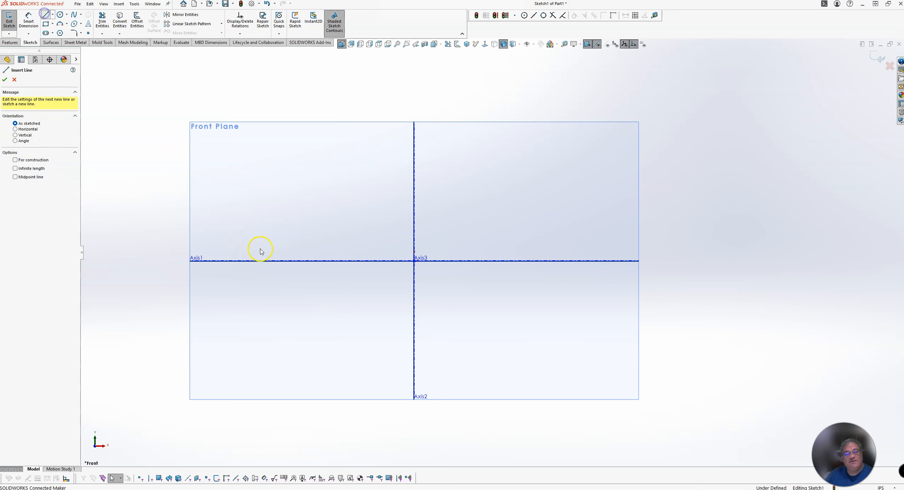
pyautogui.click(262, 245)
pyautogui.click(502, 210)
pyautogui.press('Escape')
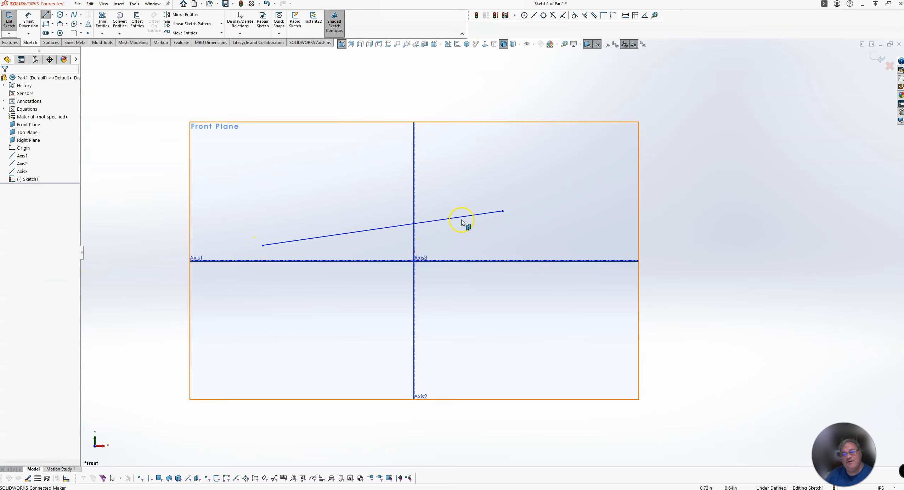
pyautogui.rightClick(461, 218)
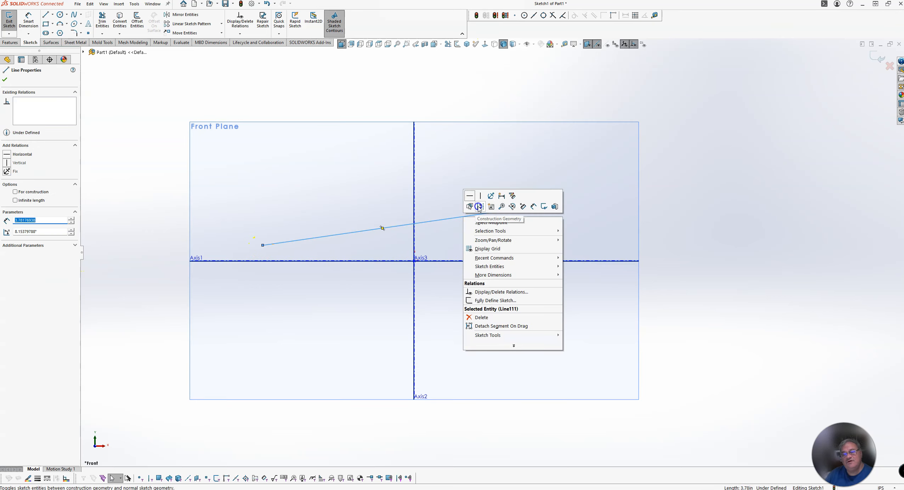
pyautogui.click(470, 205)
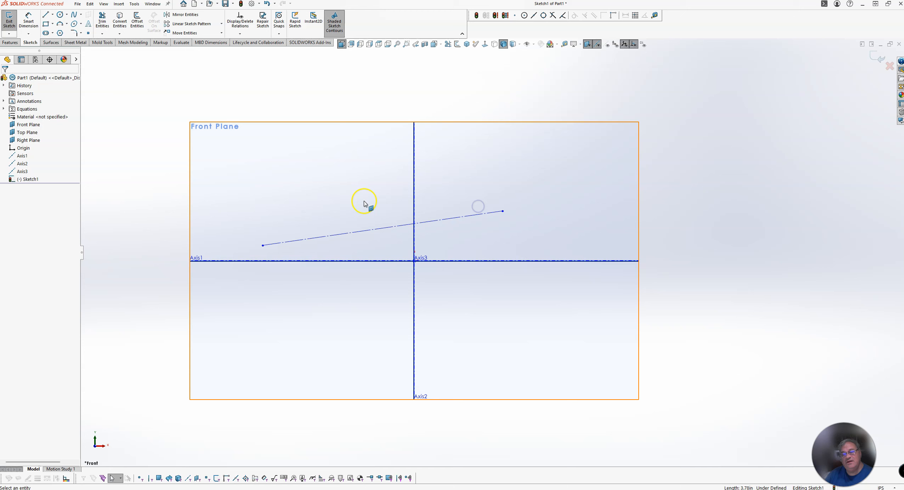
# Create sketch text reading "ENTER YOUR TEXT" that follows the construction line.
pyautogui.click(89, 24)
pyautogui.click(317, 237)
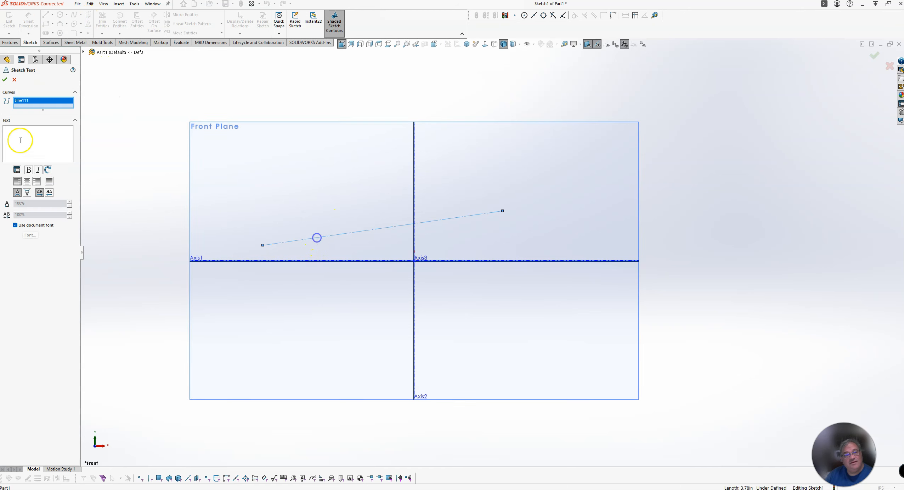
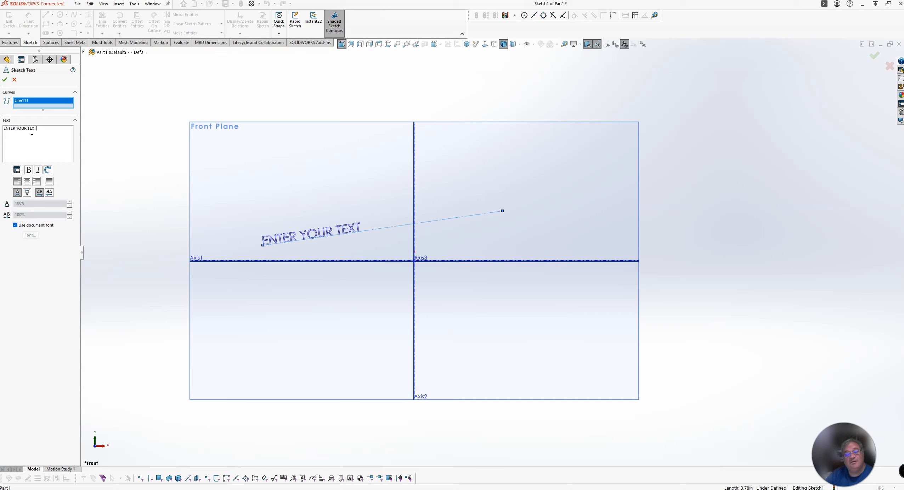
# Stop the sketch text from using the document font and look up a font starting with "er".
pyautogui.click(26, 226)
pyautogui.click(29, 235)
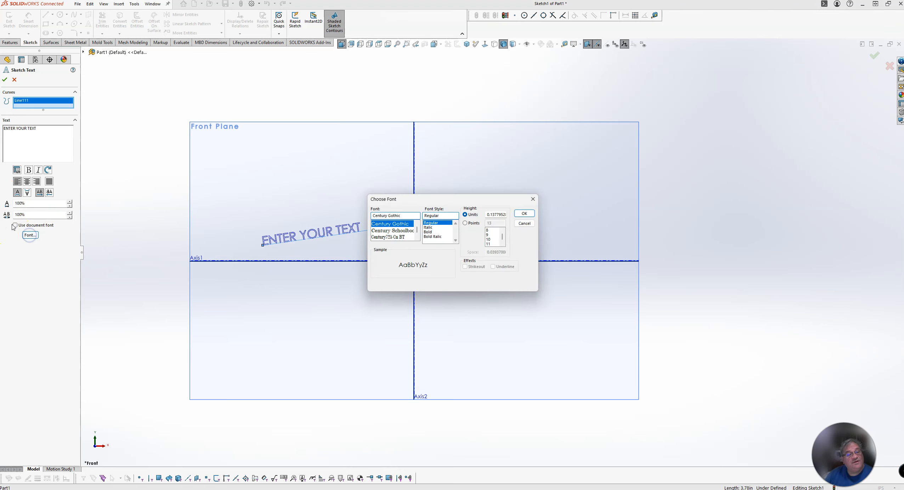
pyautogui.click(395, 230)
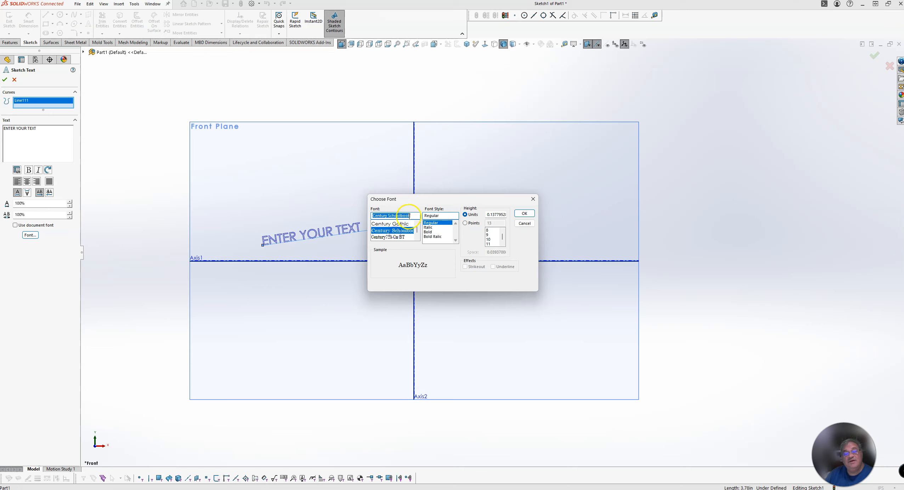
pyautogui.write('er')
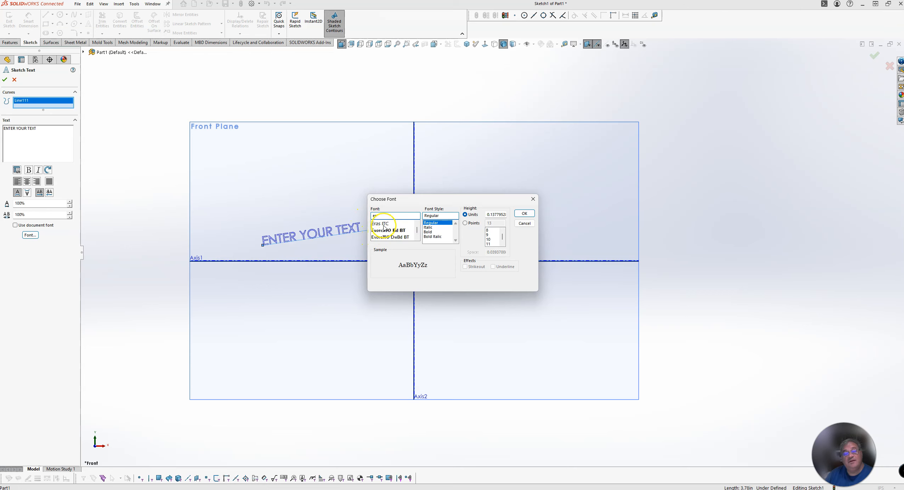
# Set the sketch text's font to Eras ITC in Bold style and accept the sketch text.
pyautogui.click(384, 224)
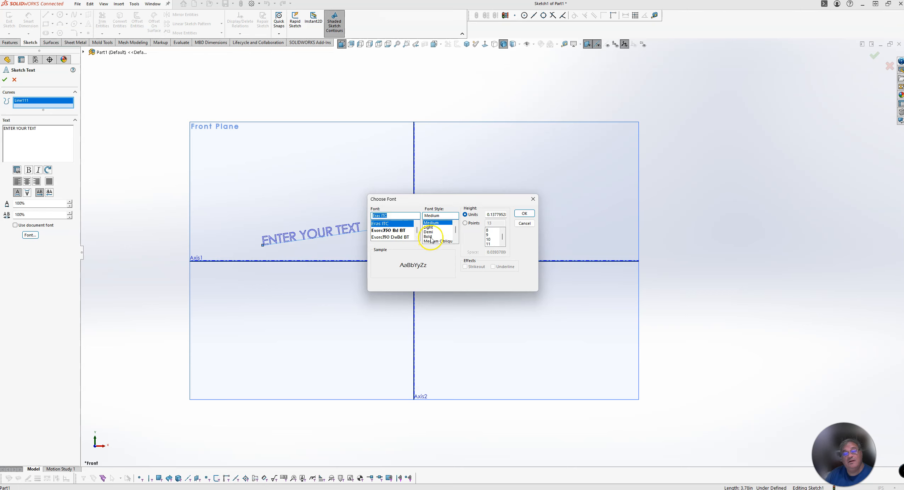
pyautogui.click(524, 213)
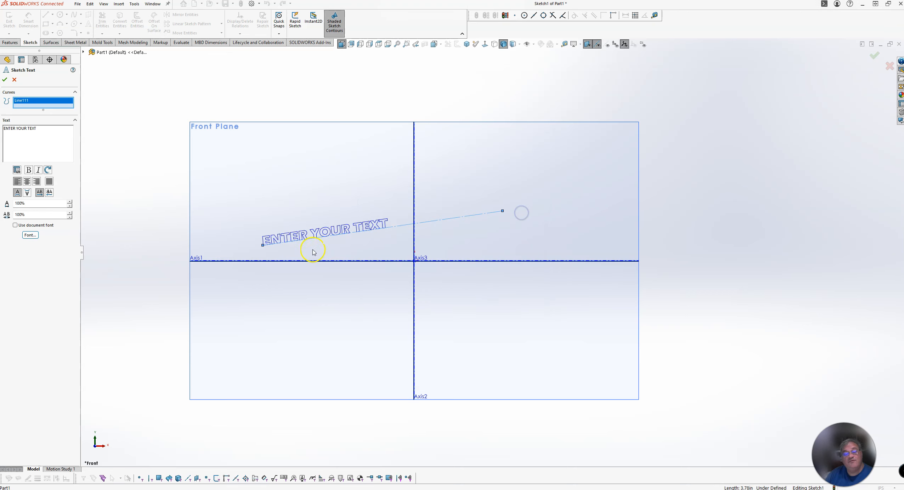
pyautogui.click(5, 80)
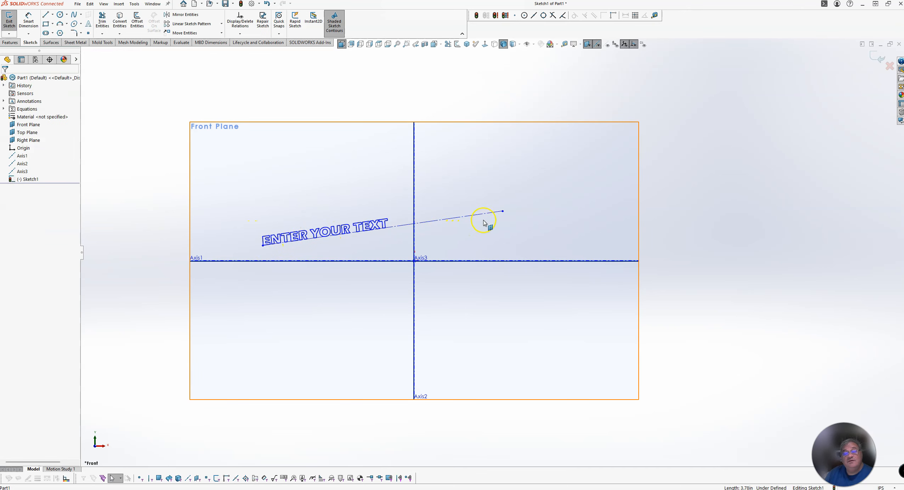
# Shorten the text's construction line to about 2.17 in by moving its right end toward the text.
pyautogui.moveTo(477, 218)
pyautogui.mouseDown()
pyautogui.moveTo(434, 246)
pyautogui.moveTo(397, 329)
pyautogui.moveTo(407, 238)
pyautogui.moveTo(391, 240)
pyautogui.moveTo(401, 236)
pyautogui.mouseUp()
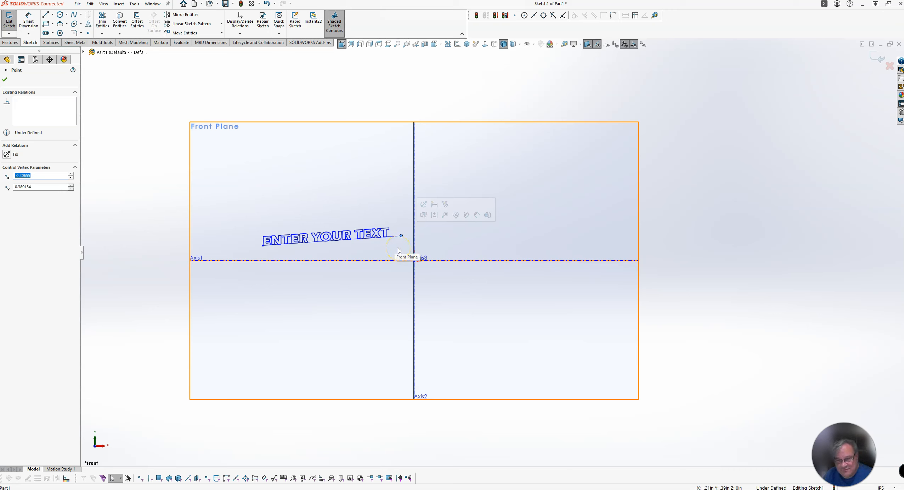
pyautogui.click(399, 250)
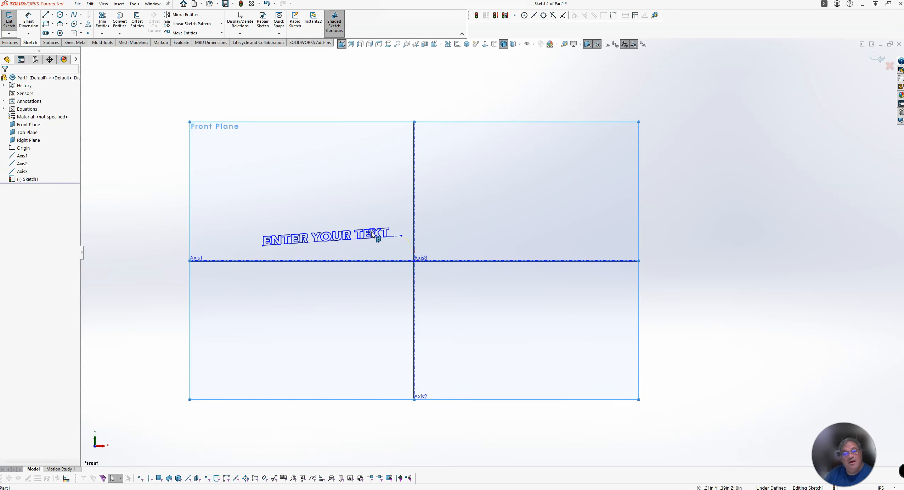
pyautogui.click(385, 235)
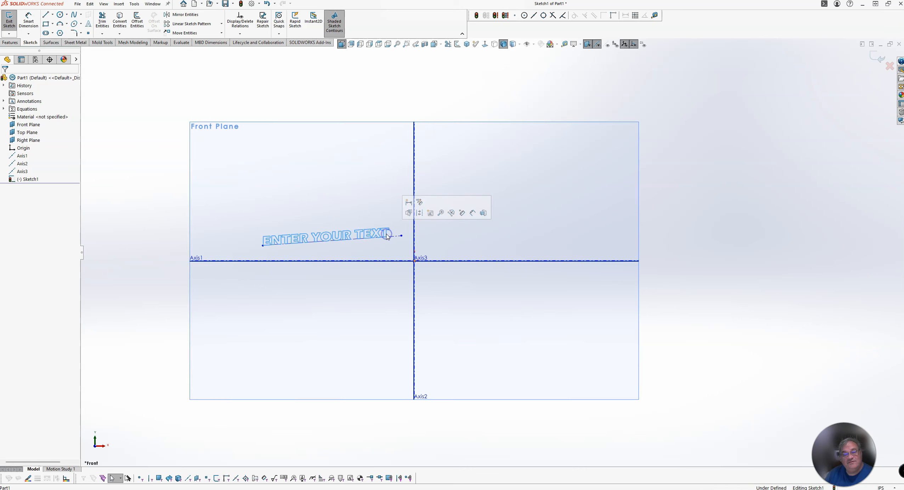
pyautogui.click(387, 234)
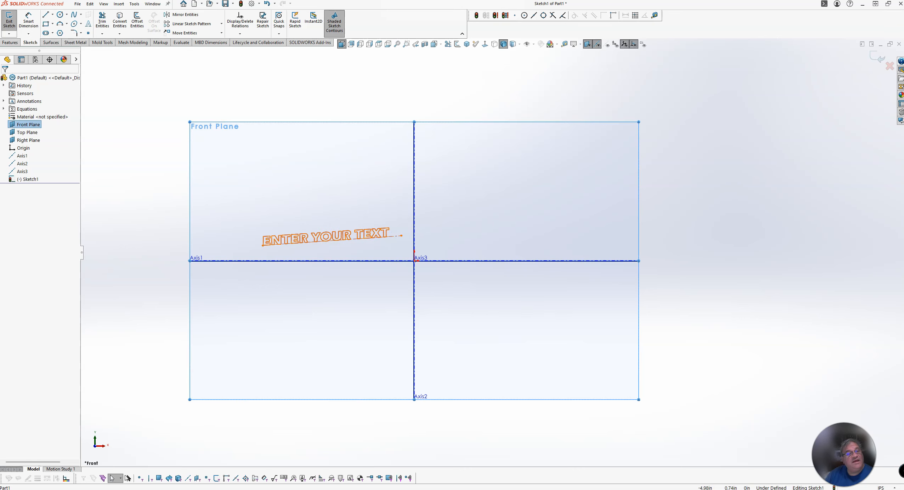
# Edit the sketch text again and set its font height to .1 units.
pyautogui.doubleClick(295, 240)
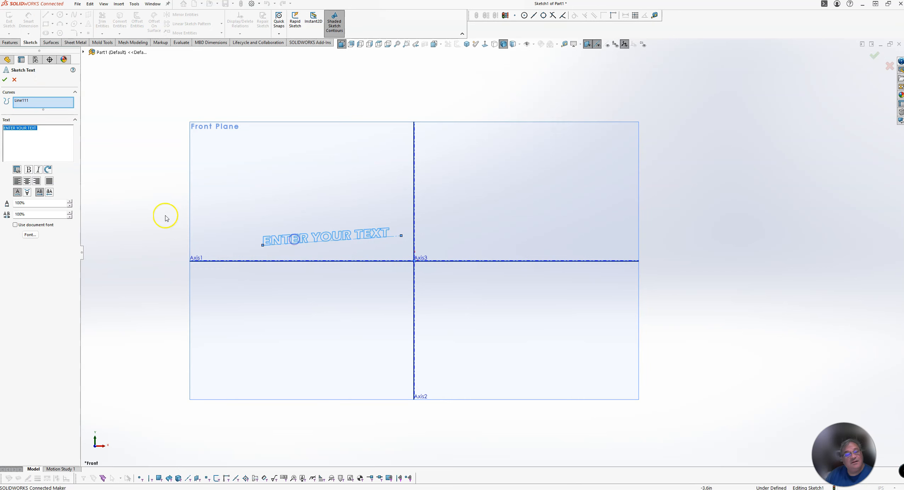
pyautogui.click(30, 234)
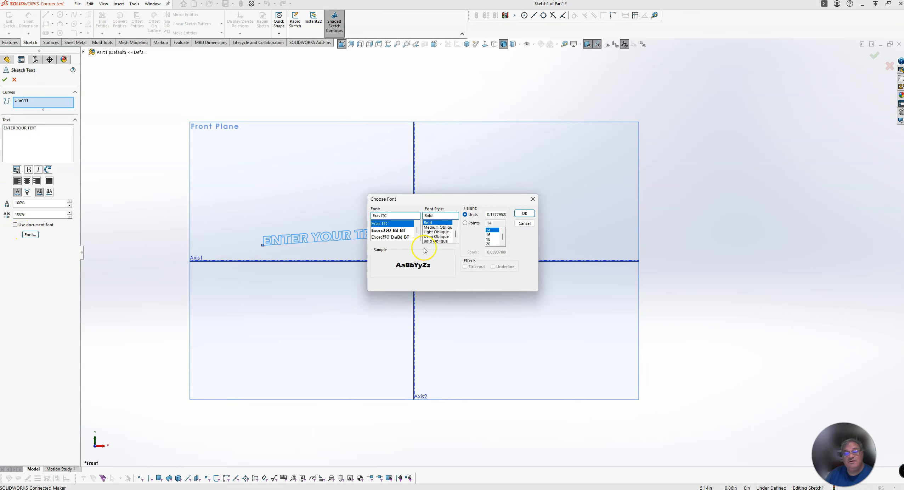
pyautogui.doubleClick(492, 214)
pyautogui.write('.1')
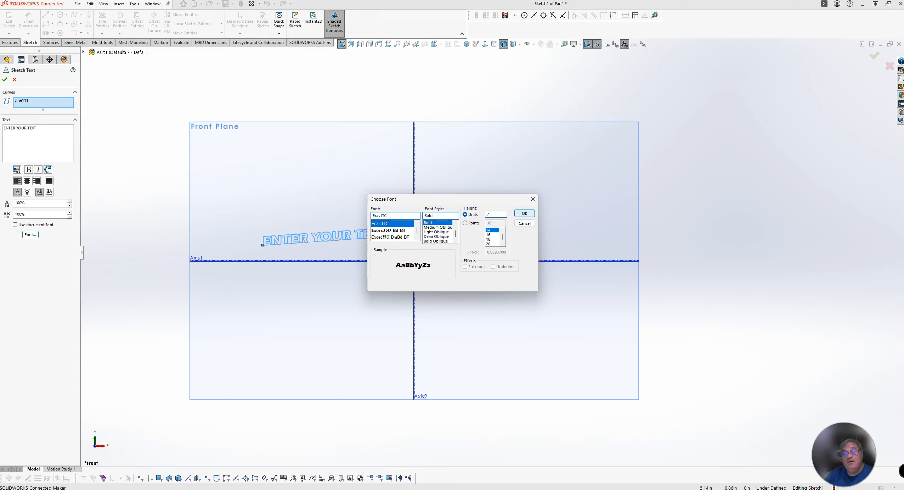
pyautogui.click(524, 214)
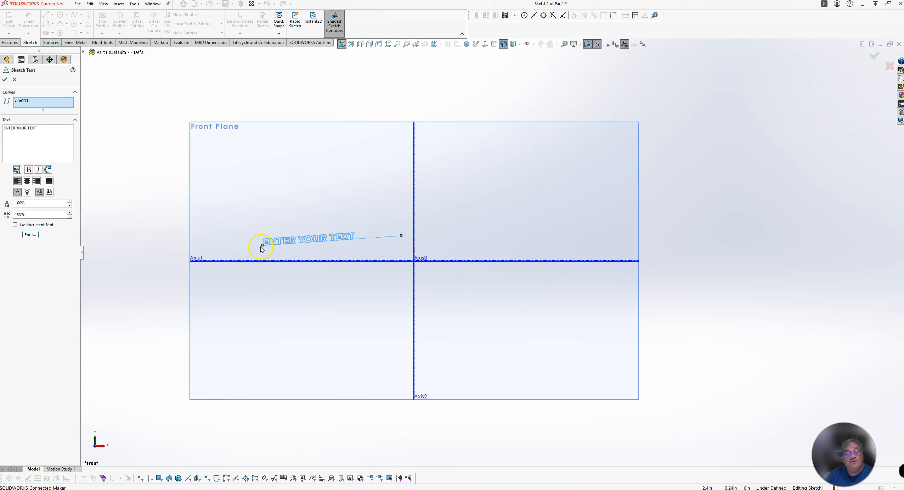
# Detach the text from the construction line, place it freely partway along, and reattach it to the same line.
pyautogui.scroll(5, 299, 245)
pyautogui.scroll(-4, 299, 246)
pyautogui.scroll(-10, 614, 248)
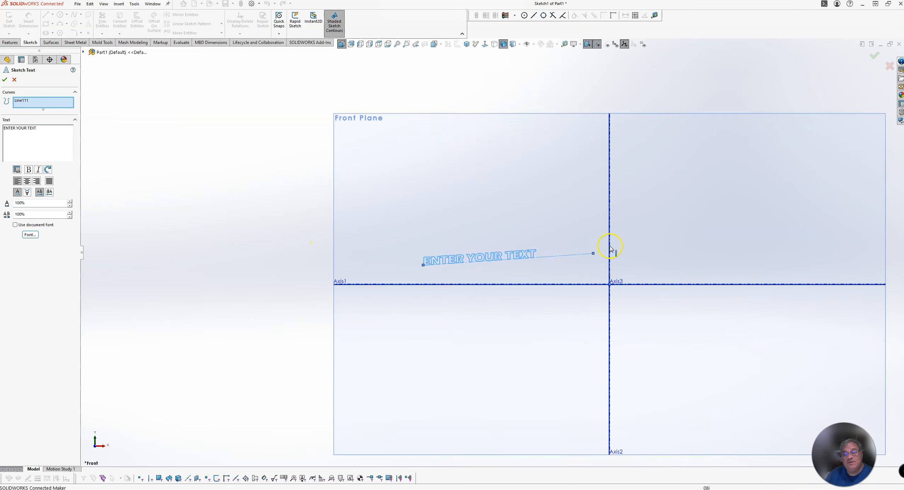
pyautogui.scroll(1, 538, 252)
pyautogui.click(448, 282)
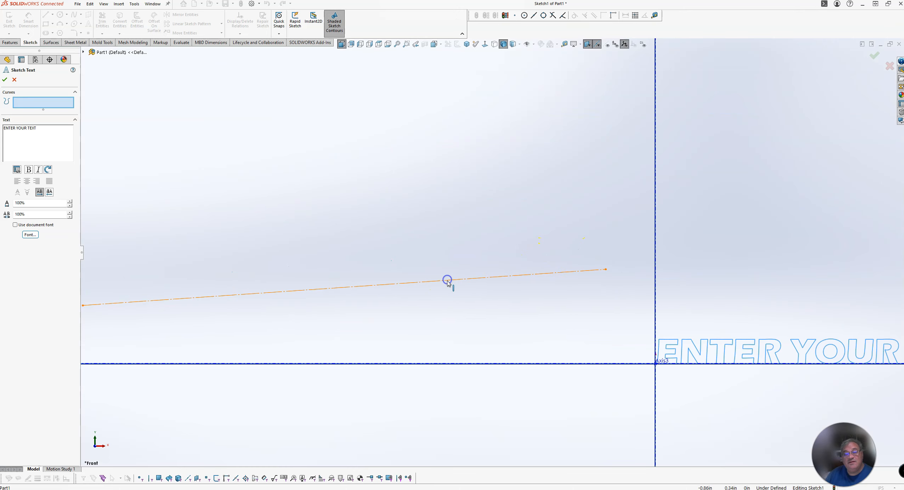
pyautogui.click(446, 281)
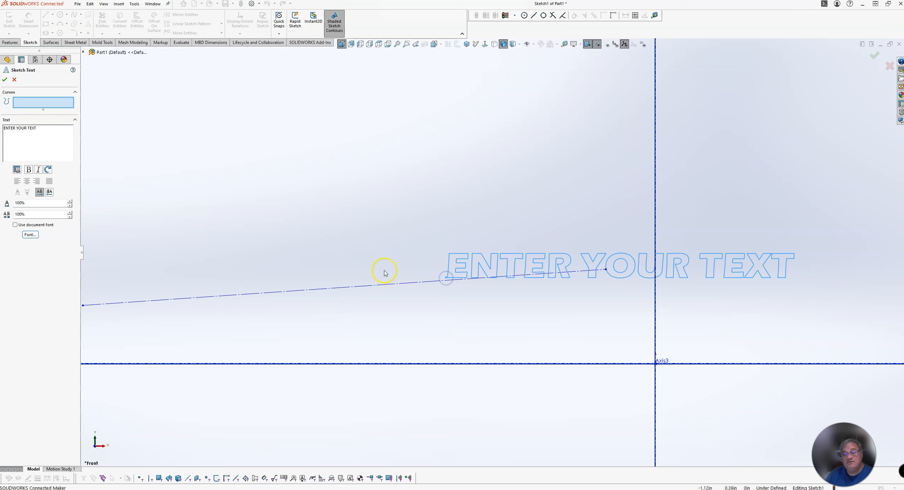
pyautogui.click(418, 283)
pyautogui.scroll(2, 429, 286)
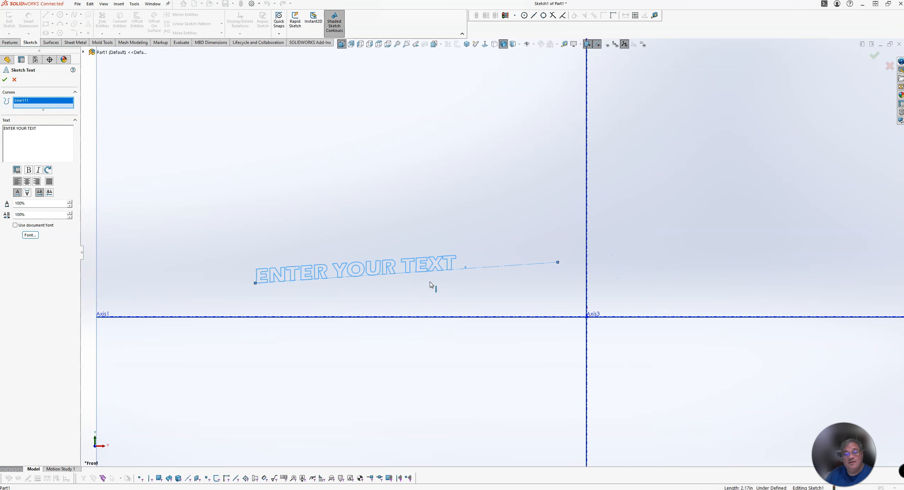
pyautogui.click(5, 80)
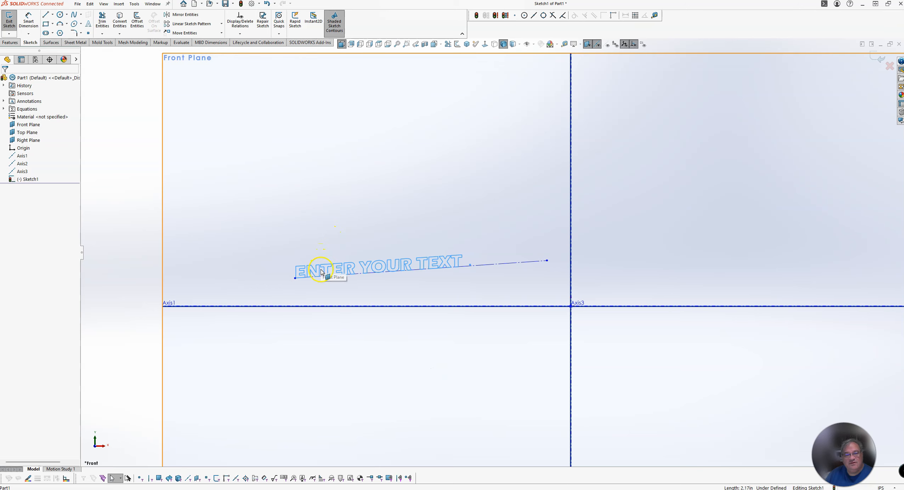
# Exit the text sketch and discard all its changes.
pyautogui.scroll(-5, 411, 262)
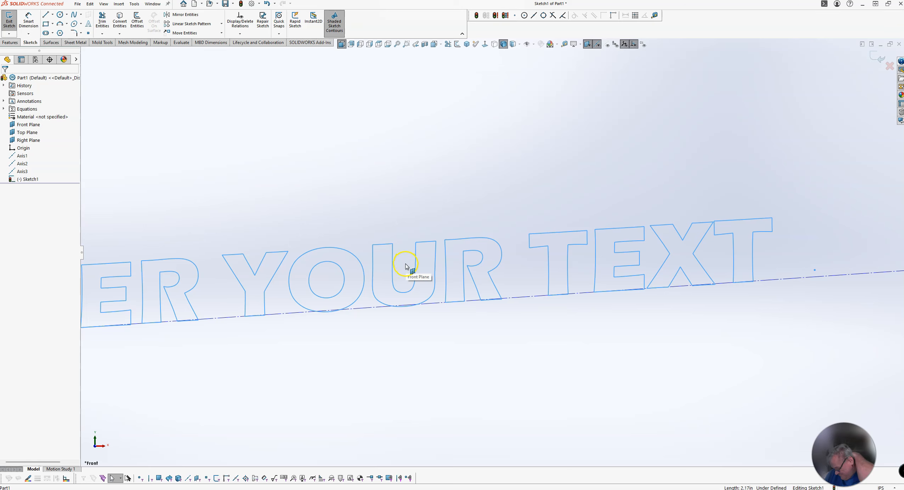
pyautogui.scroll(5, 448, 303)
pyautogui.scroll(2, 489, 255)
pyautogui.scroll(-3, 581, 239)
pyautogui.scroll(-2, 414, 284)
pyautogui.scroll(-2, 412, 283)
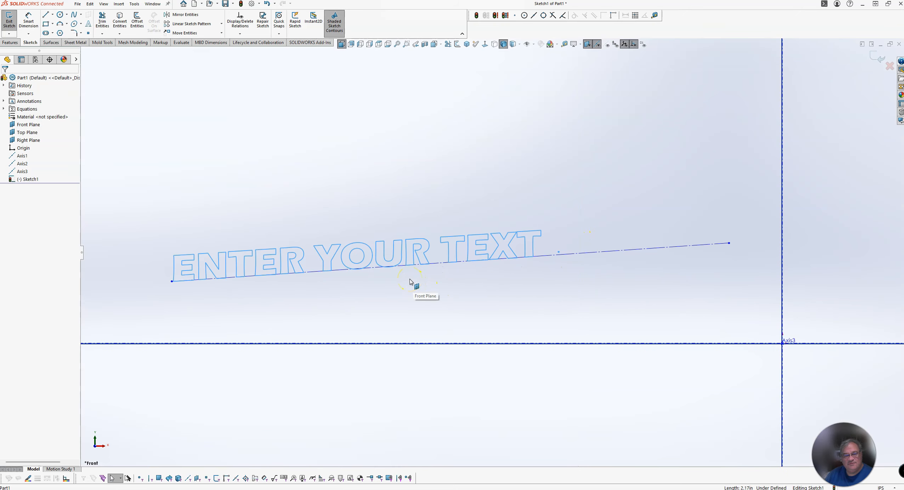
pyautogui.scroll(5, 403, 276)
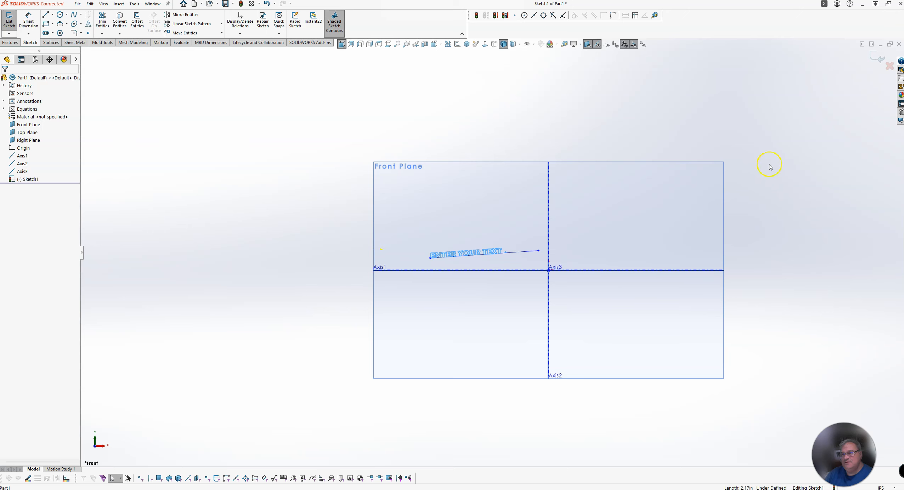
pyautogui.click(890, 67)
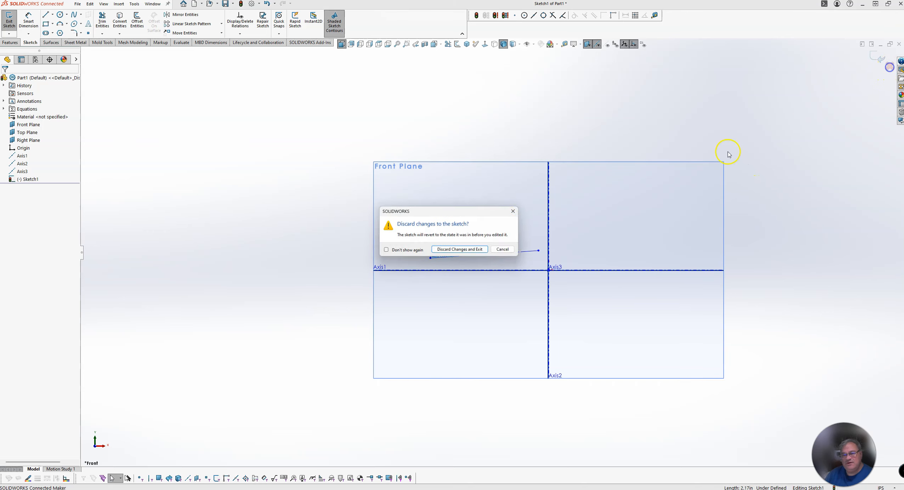
pyautogui.click(456, 252)
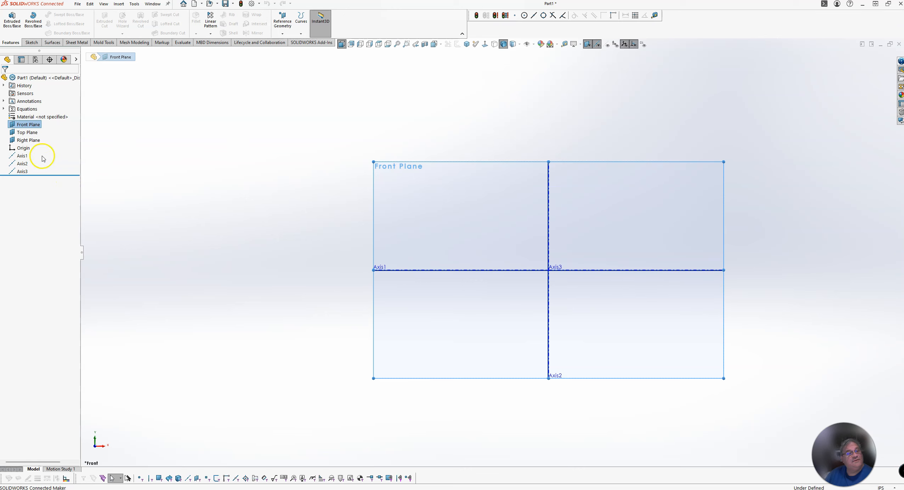
# Start a sketch on the Front Plane and draw a closed, irregular seven-sided line profile with a notch at its upper-left corner.
pyautogui.click(501, 165)
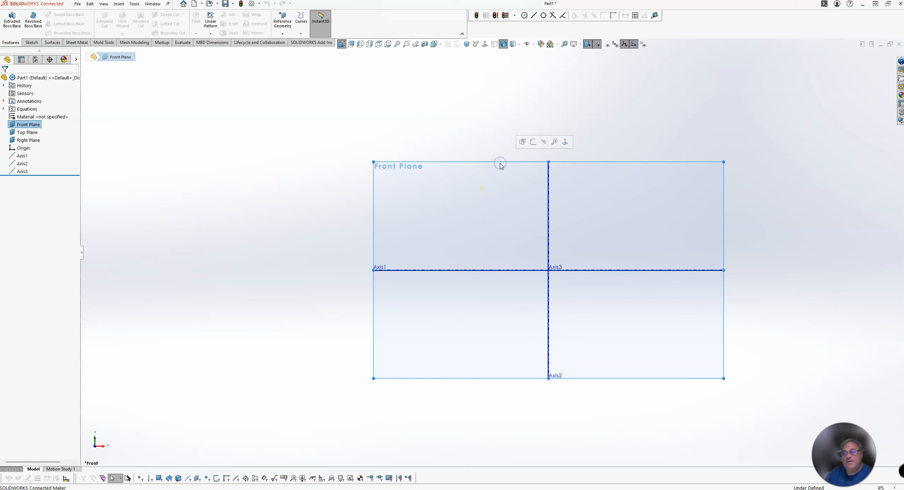
pyautogui.click(531, 142)
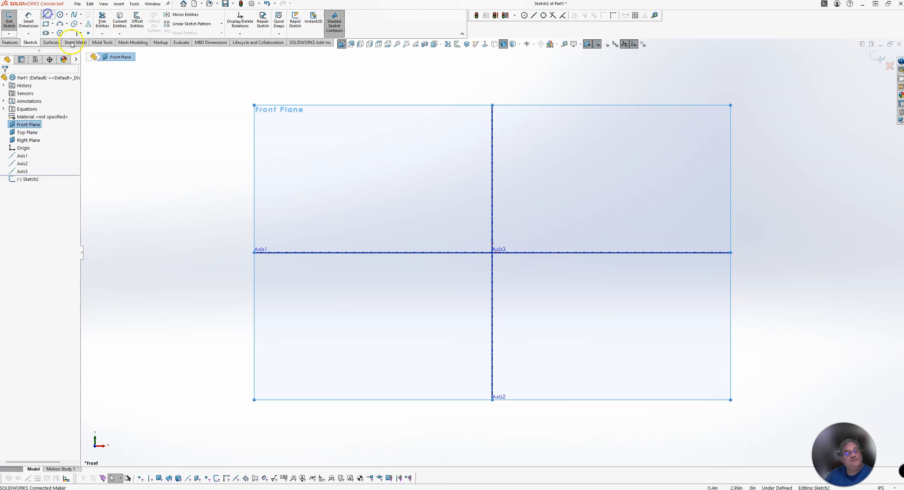
pyautogui.click(182, 173)
pyautogui.click(387, 148)
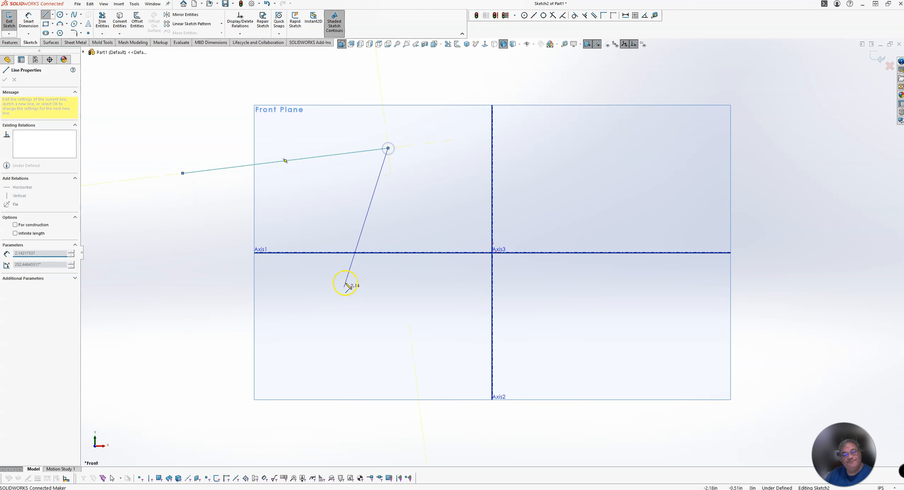
pyautogui.click(347, 342)
pyautogui.click(144, 386)
pyautogui.click(131, 209)
pyautogui.click(193, 245)
pyautogui.click(220, 189)
pyautogui.click(183, 173)
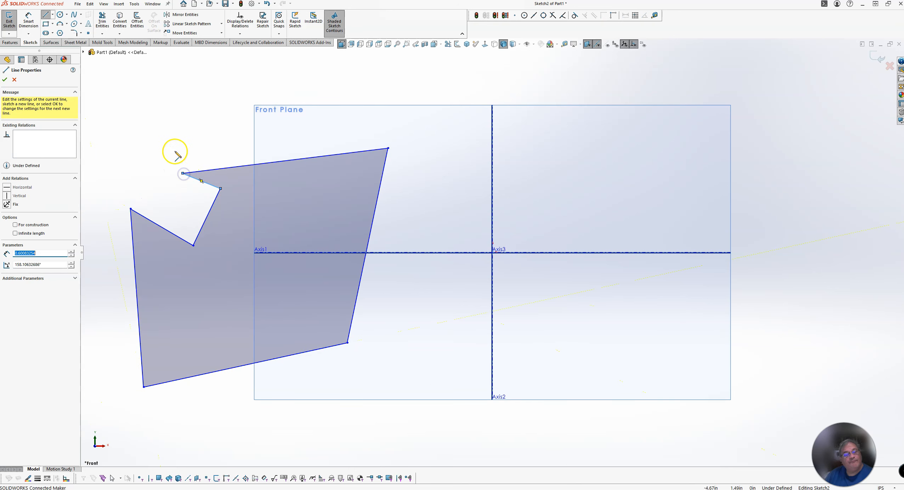
pyautogui.press('Escape')
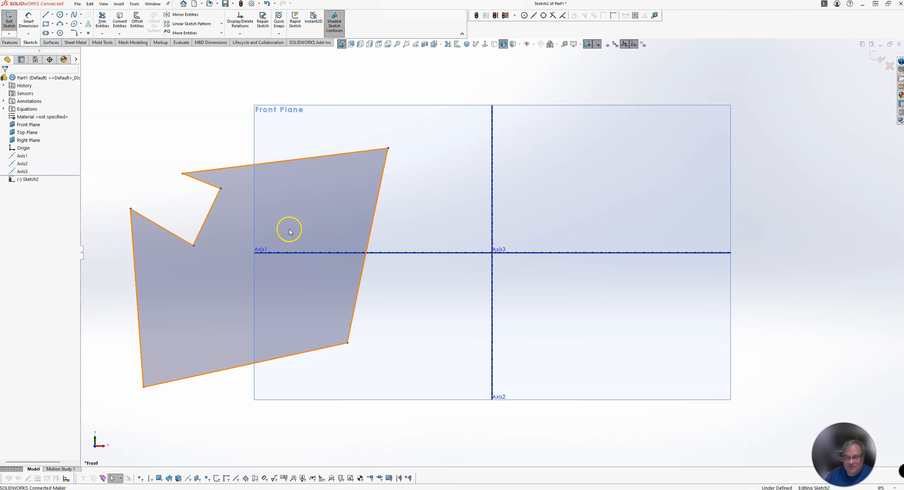
# Nudge the profile's lower-right corner slightly outward and hide the planes and axes.
pyautogui.press('z')
pyautogui.scroll(-2, 341, 228)
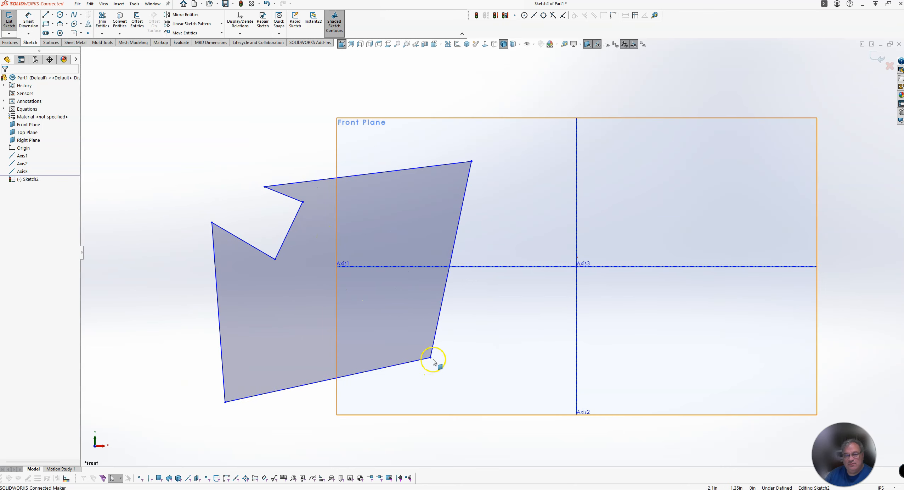
pyautogui.moveTo(430, 358)
pyautogui.mouseDown()
pyautogui.moveTo(418, 358)
pyautogui.moveTo(442, 362)
pyautogui.mouseUp()
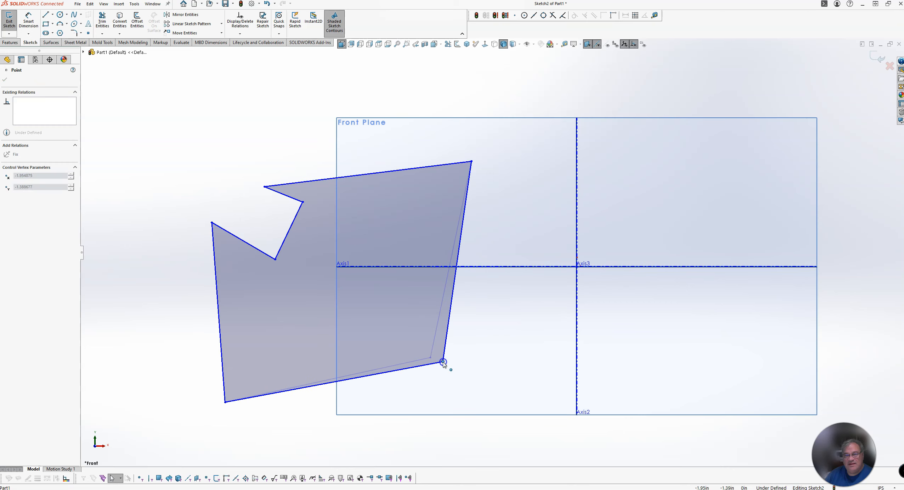
pyautogui.click(588, 43)
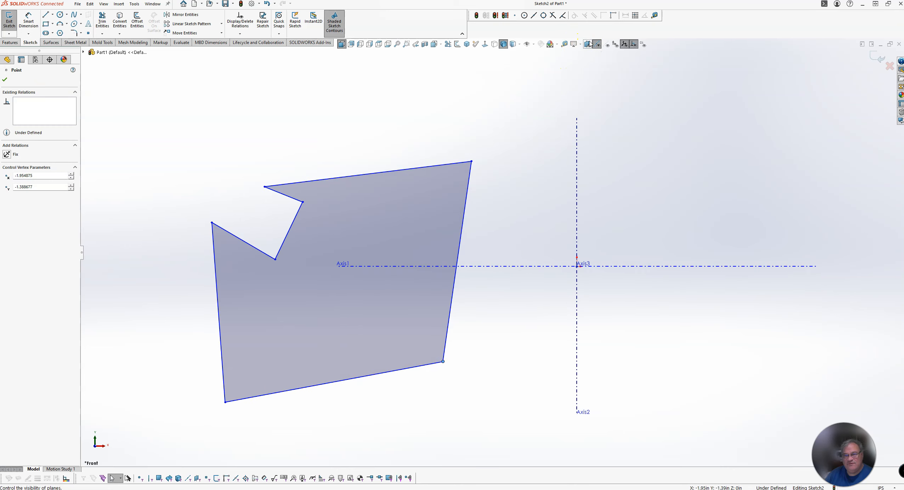
pyautogui.click(601, 45)
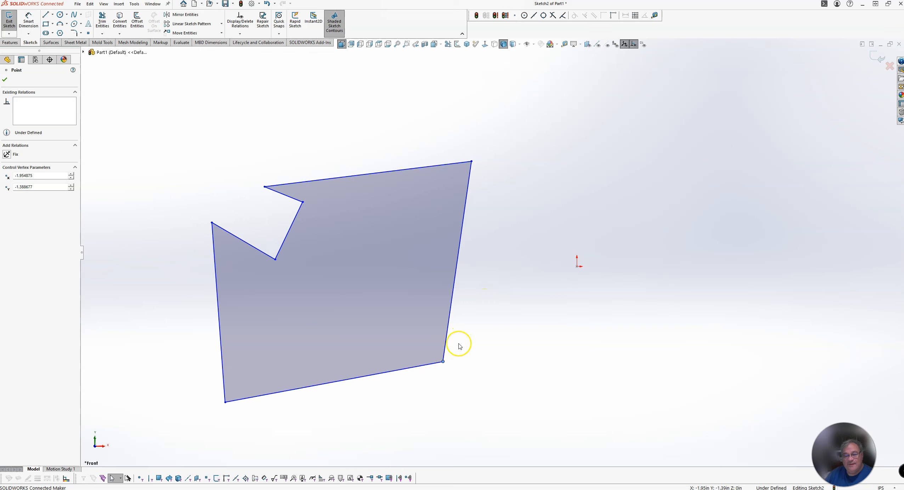
# Move the lower-right corner to about (-1.29, -1.75) in and the top edge's left end to about (-4.48, 1.53) in; show planes and axes.
pyautogui.moveTo(446, 365)
pyautogui.mouseDown()
pyautogui.moveTo(508, 338)
pyautogui.moveTo(454, 164)
pyautogui.moveTo(487, 371)
pyautogui.moveTo(476, 379)
pyautogui.moveTo(499, 378)
pyautogui.mouseUp()
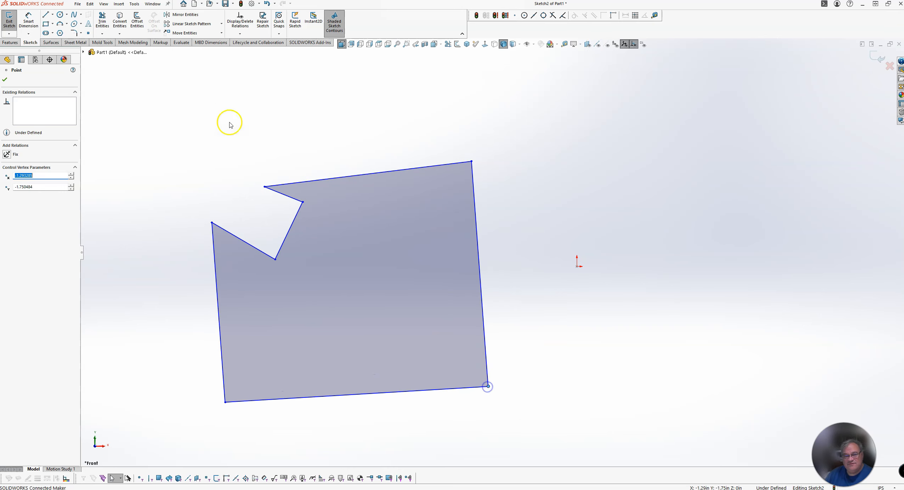
pyautogui.moveTo(264, 186); pyautogui.dragTo(270, 161)
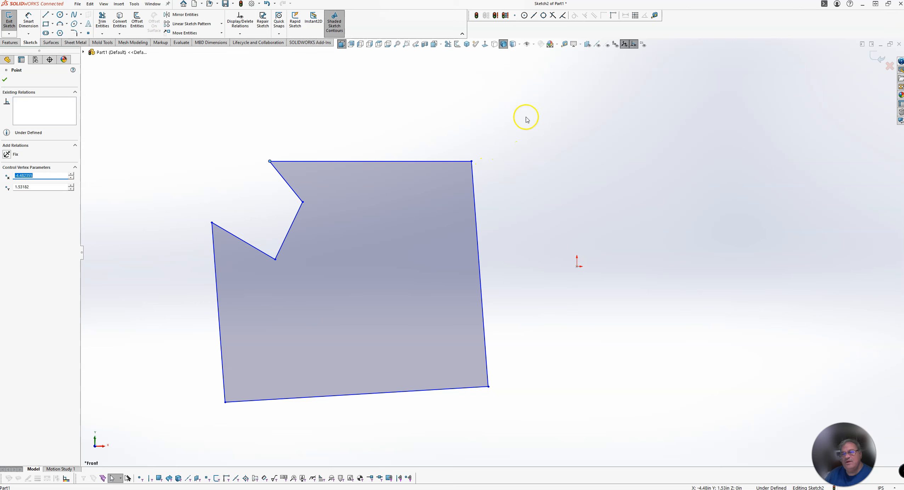
pyautogui.click(588, 44)
pyautogui.click(597, 44)
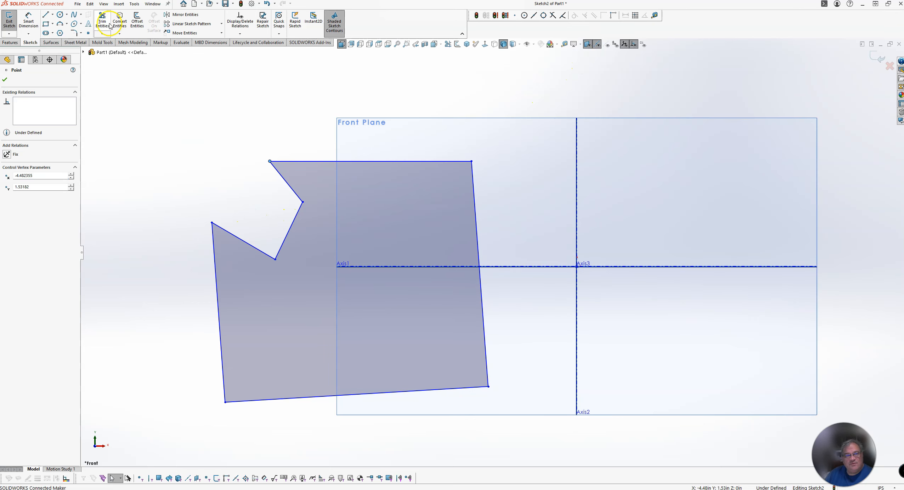
# Extend the notch's inner line in both directions, up to the profile's top edge and down to its left edge.
pyautogui.click(102, 34)
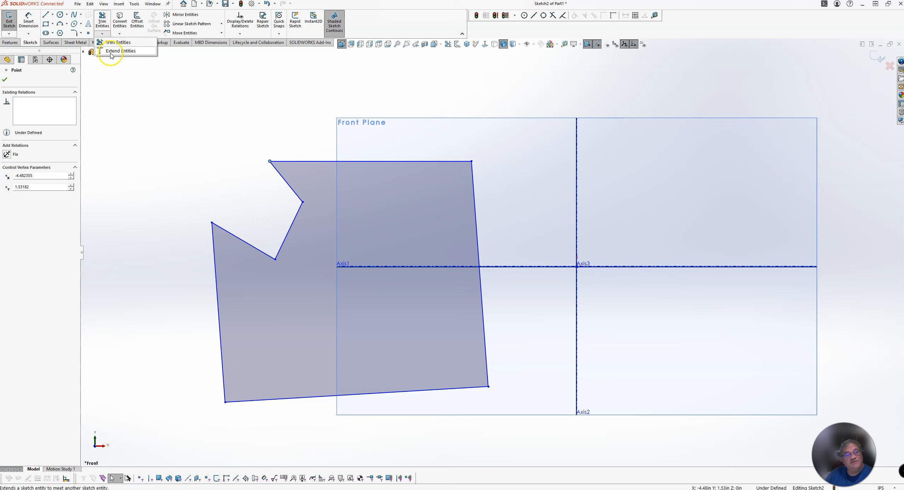
pyautogui.click(112, 51)
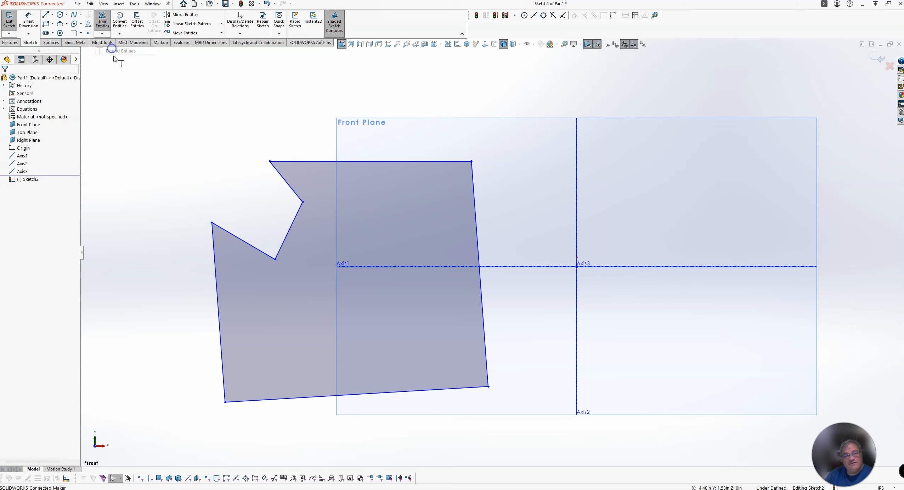
pyautogui.click(300, 210)
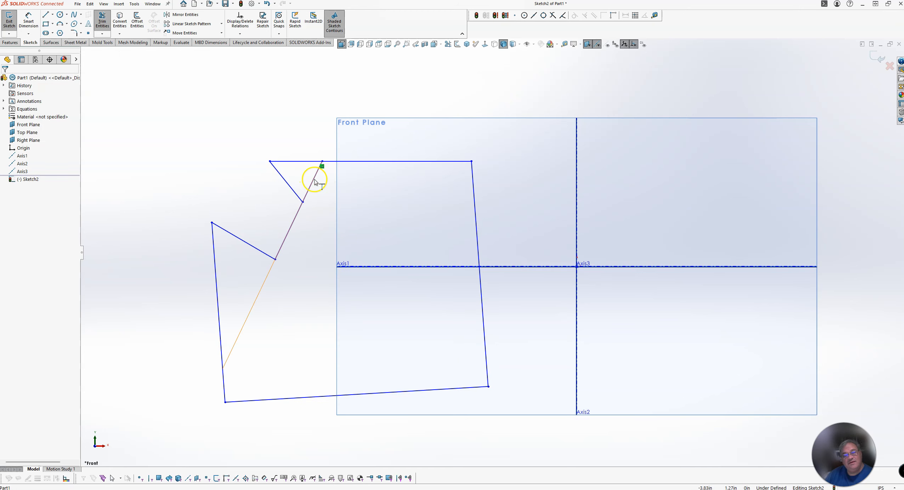
pyautogui.click(280, 251)
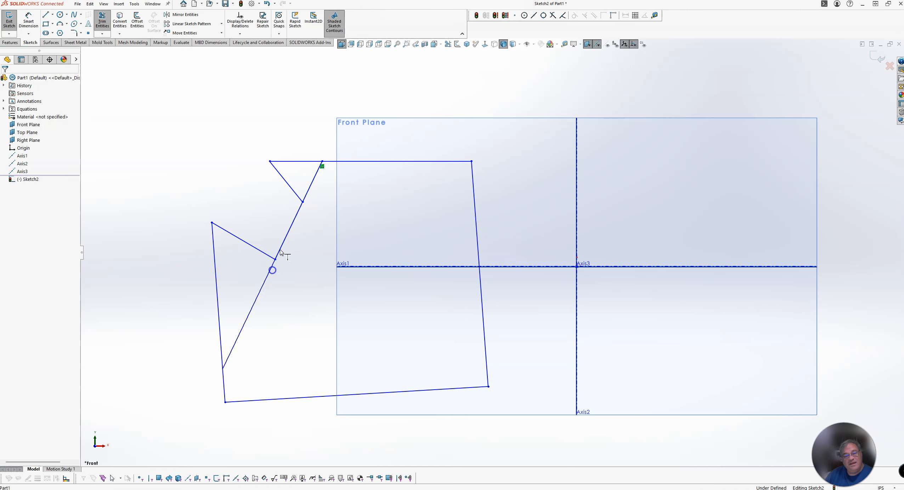
pyautogui.press('Escape')
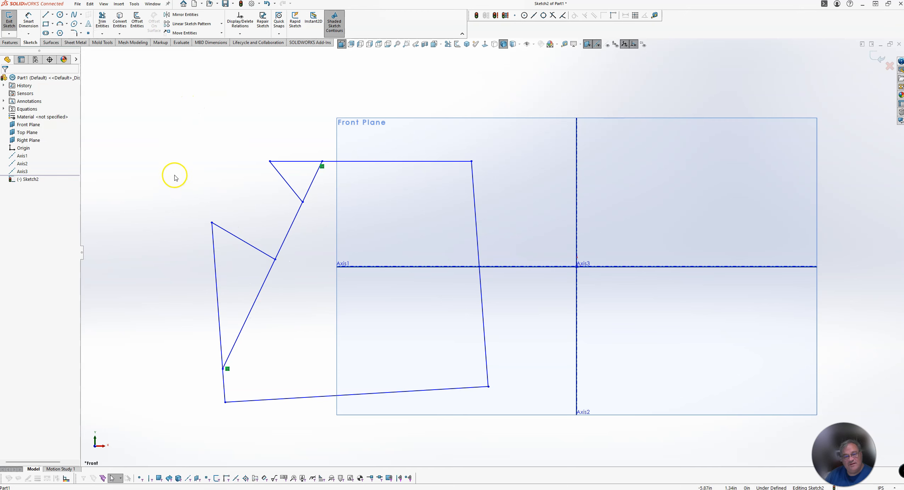
# Try to remove the inner line's upper extension with Power trim, tracing back over the trim point to restore it.
pyautogui.click(102, 21)
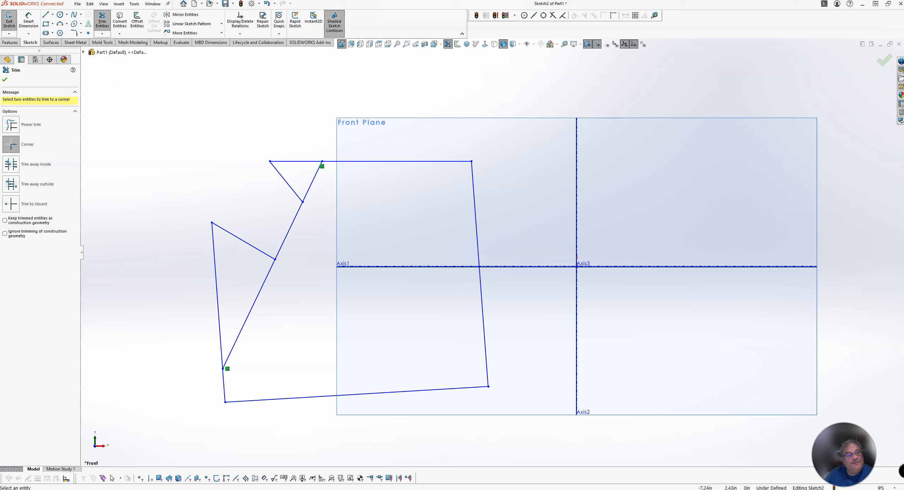
pyautogui.click(12, 125)
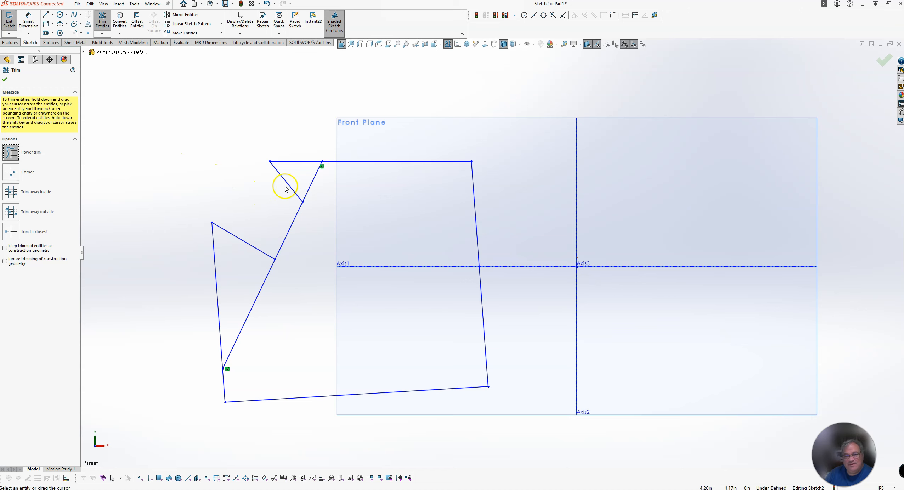
pyautogui.moveTo(299, 175); pyautogui.dragTo(314, 185)
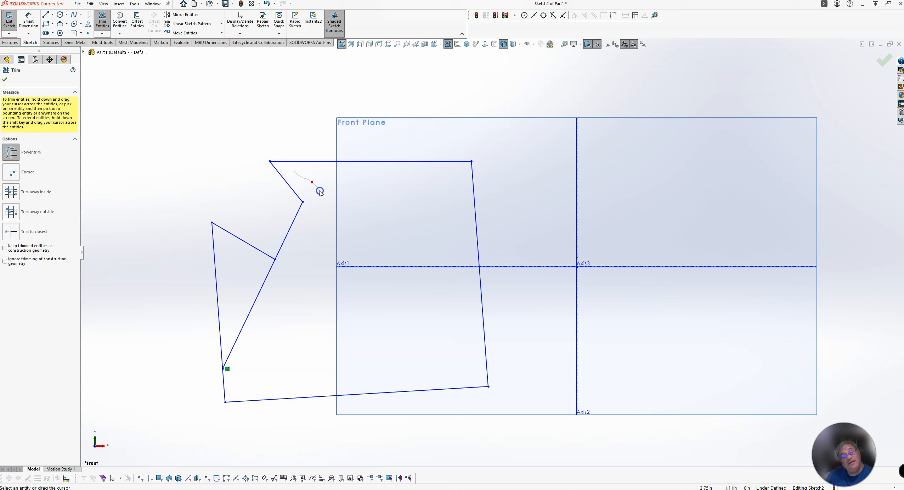
pyautogui.moveTo(319, 190); pyautogui.dragTo(311, 182)
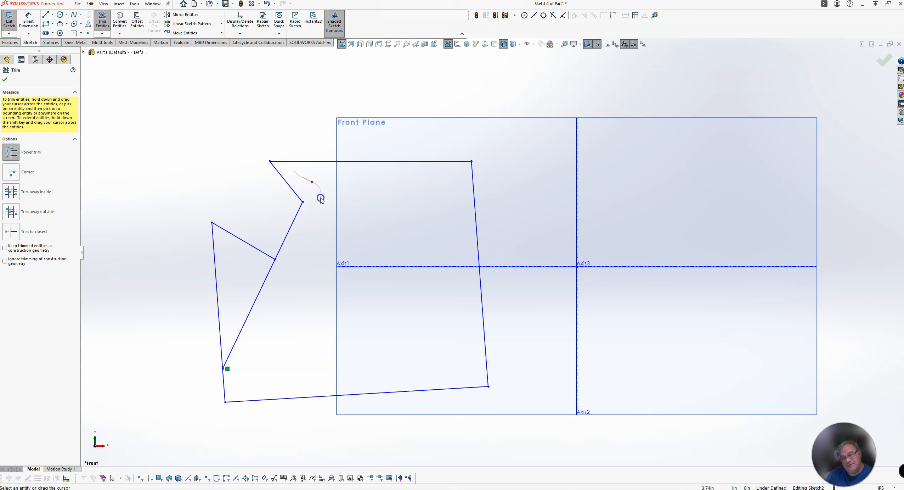
pyautogui.moveTo(296, 257)
pyautogui.mouseDown()
pyautogui.moveTo(238, 286)
pyautogui.moveTo(269, 283)
pyautogui.mouseUp()
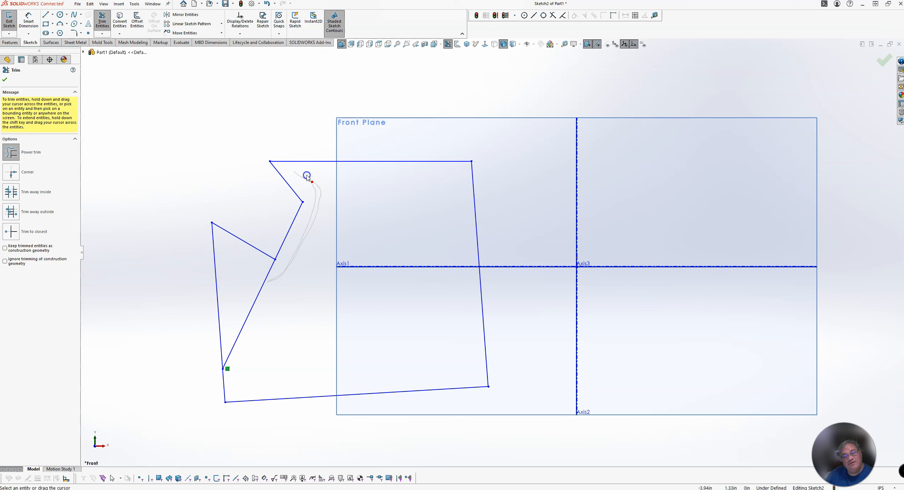
pyautogui.moveTo(312, 184); pyautogui.dragTo(311, 181)
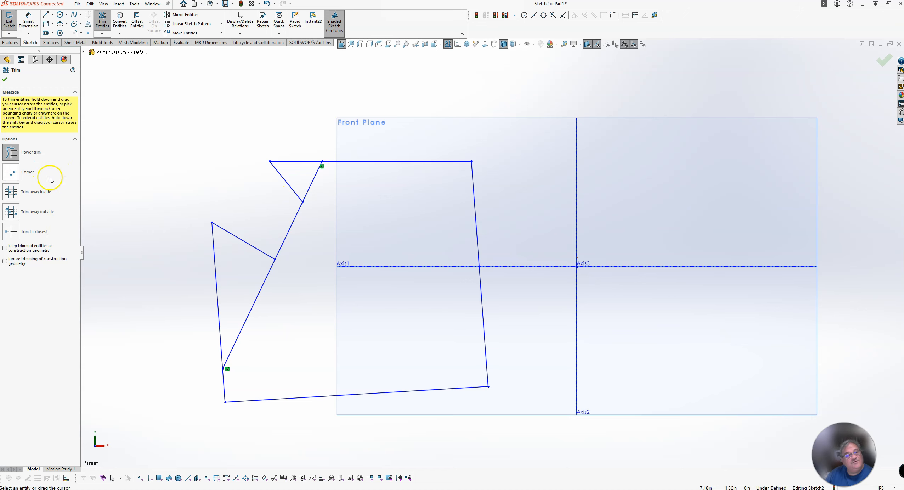
# Corner-trim the extended inner line with the notch's upper and lower sides, keeping the segment between them.
pyautogui.click(6, 173)
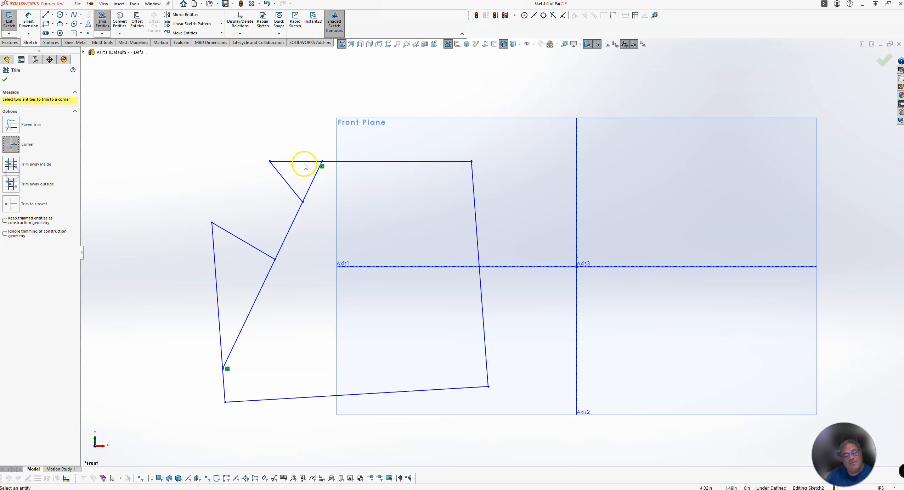
pyautogui.click(289, 194)
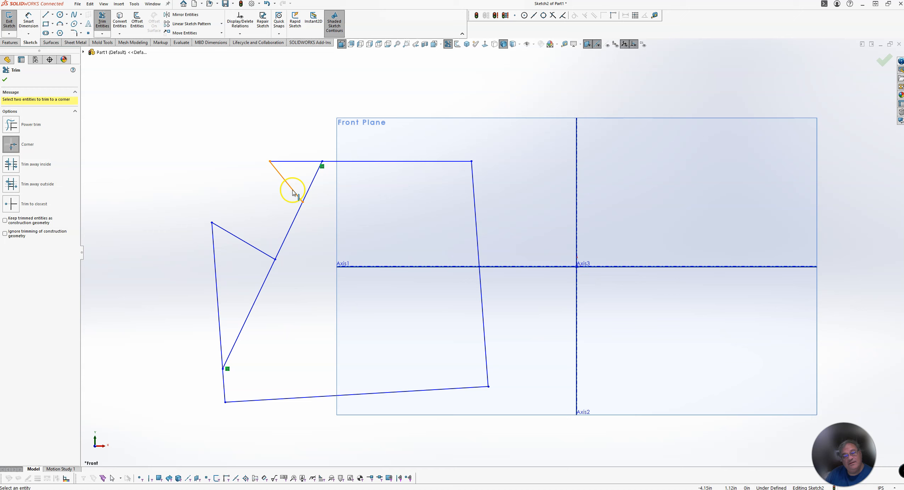
pyautogui.click(296, 217)
pyautogui.click(253, 246)
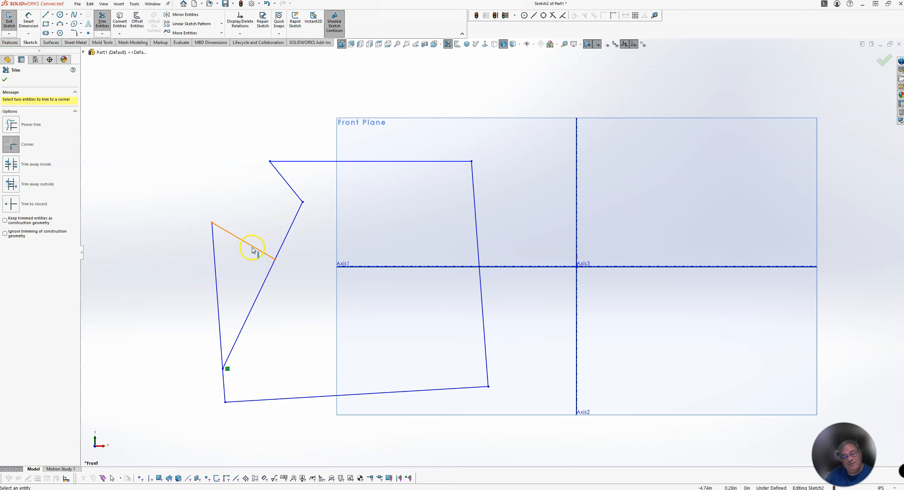
pyautogui.click(285, 246)
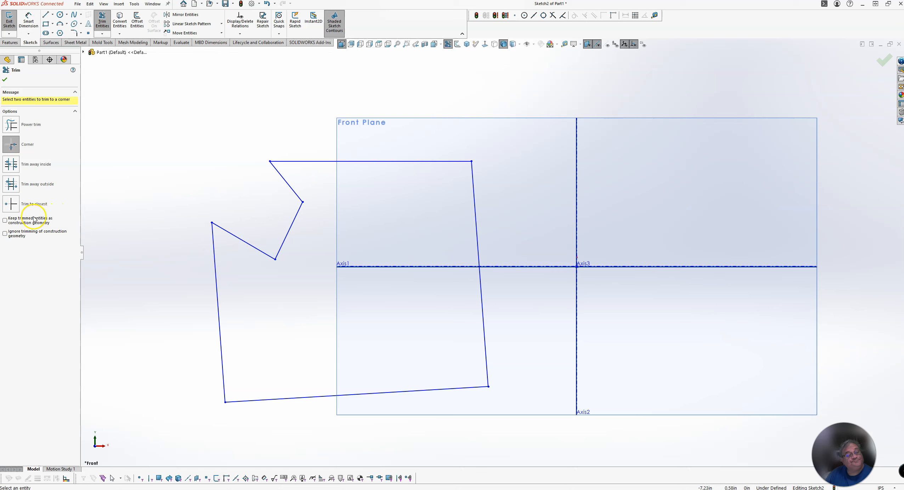
# Remove the notch's inner line using Trim to closest and undo the trim.
pyautogui.click(11, 206)
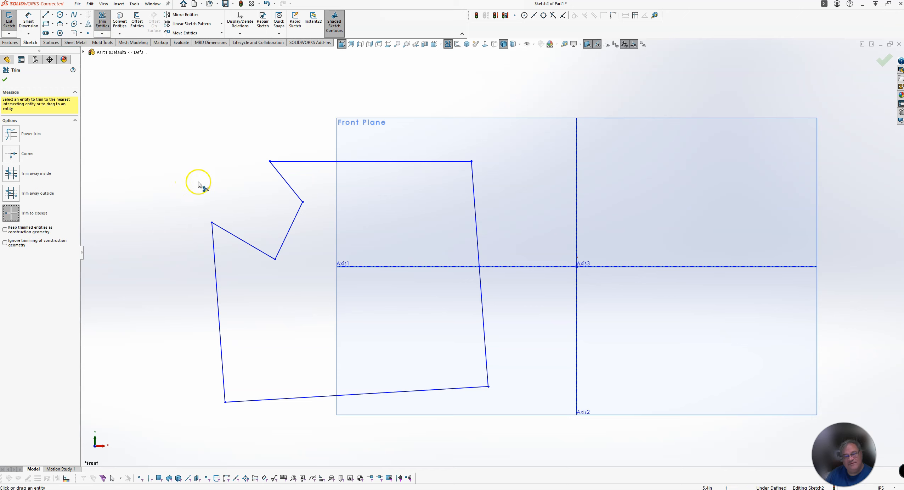
pyautogui.click(297, 212)
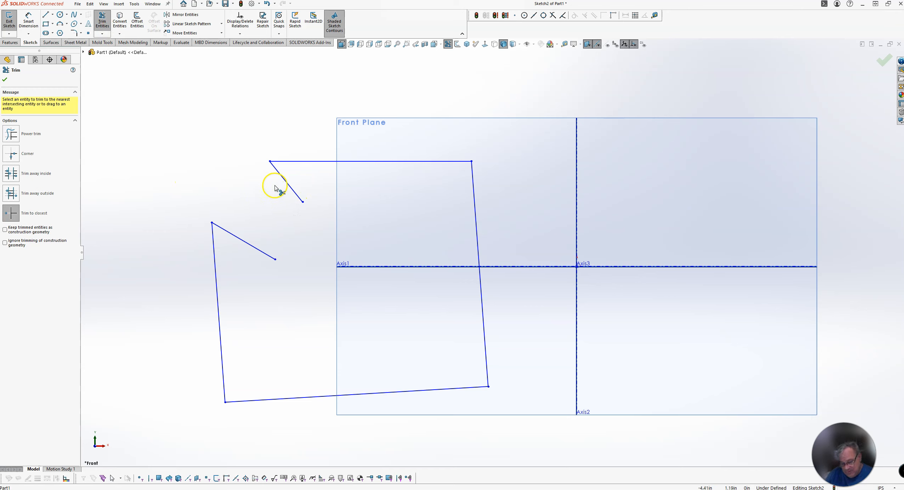
pyautogui.hotkey('ctrl', 'z')
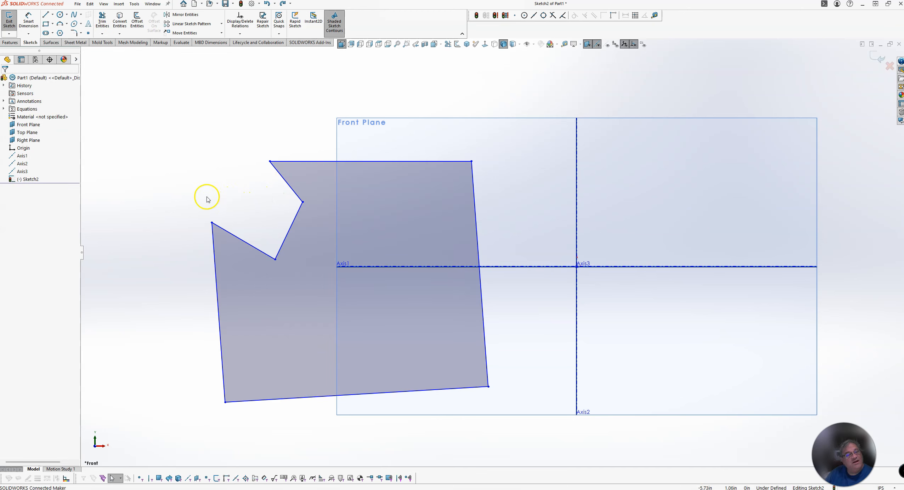
pyautogui.click(257, 169)
# Set trimming to Power trim and re-extend the notch's inner line to the profile's top and left edges.
pyautogui.click(102, 20)
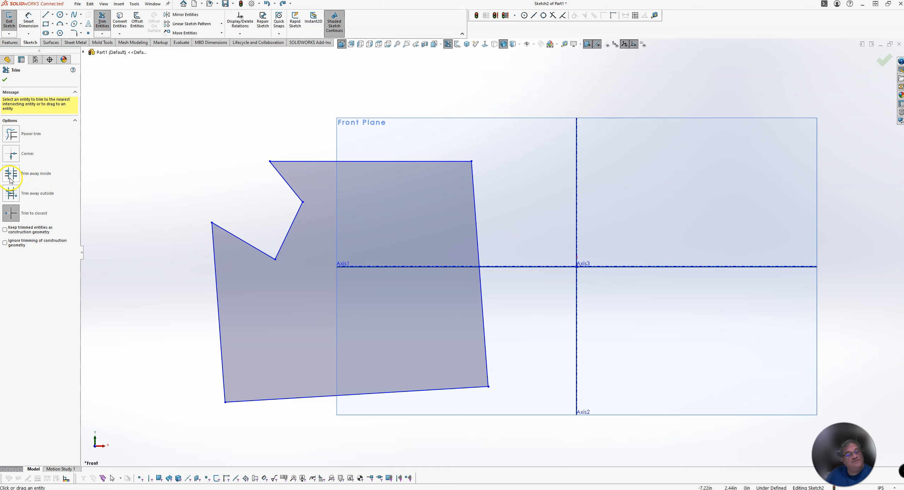
pyautogui.click(12, 136)
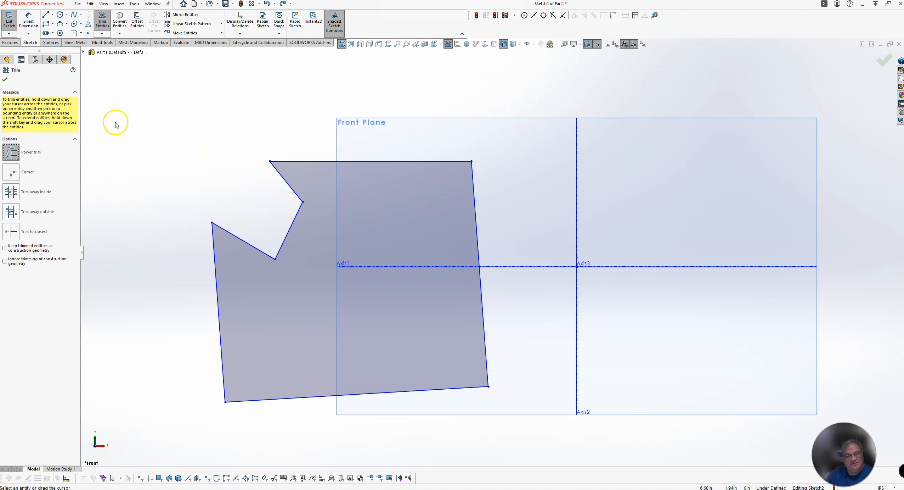
pyautogui.click(103, 35)
pyautogui.click(121, 51)
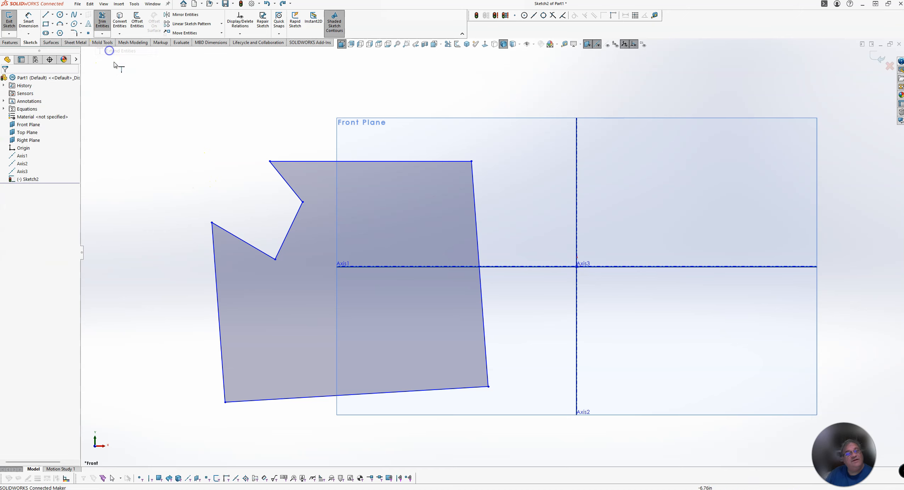
pyautogui.click(299, 210)
pyautogui.click(281, 247)
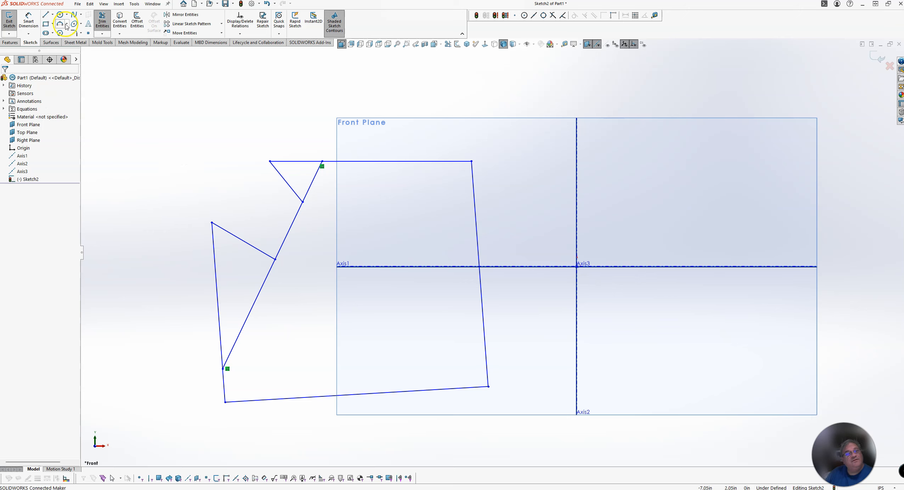
# Power-trim both extensions of the notch's inner line, keeping the trimmed entities as construction geometry.
pyautogui.click(102, 20)
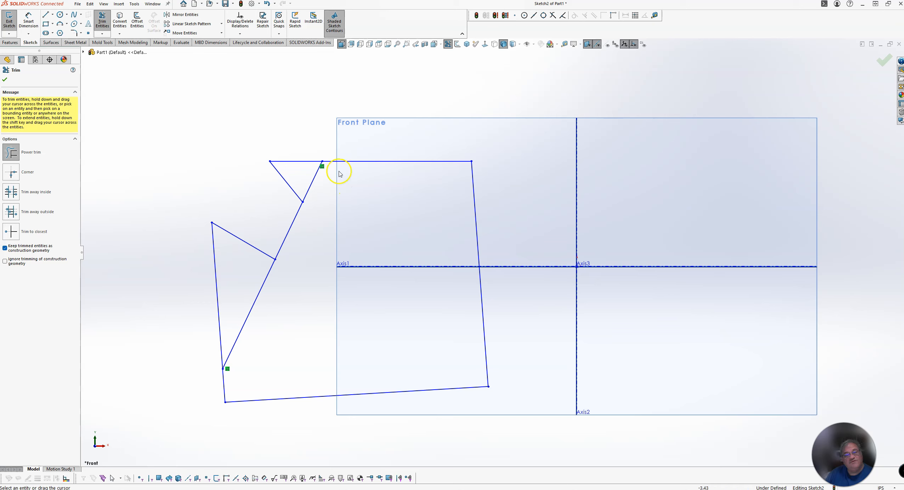
pyautogui.moveTo(300, 177)
pyautogui.mouseDown()
pyautogui.moveTo(319, 196)
pyautogui.moveTo(295, 278)
pyautogui.moveTo(217, 309)
pyautogui.moveTo(161, 297)
pyautogui.mouseUp()
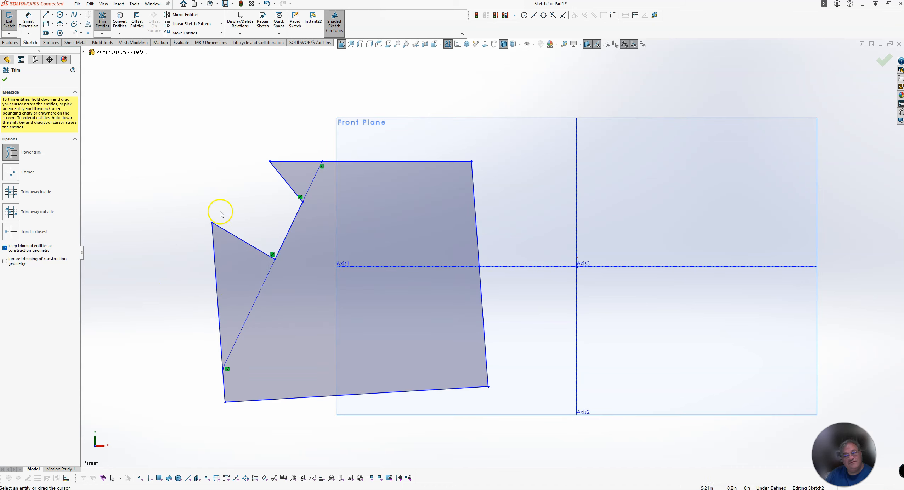
# Draw two concentric circles centred at about (3.04, -0.84) in, with radii of about 1.92 in and 1.57 in.
pyautogui.scroll(5, 225, 157)
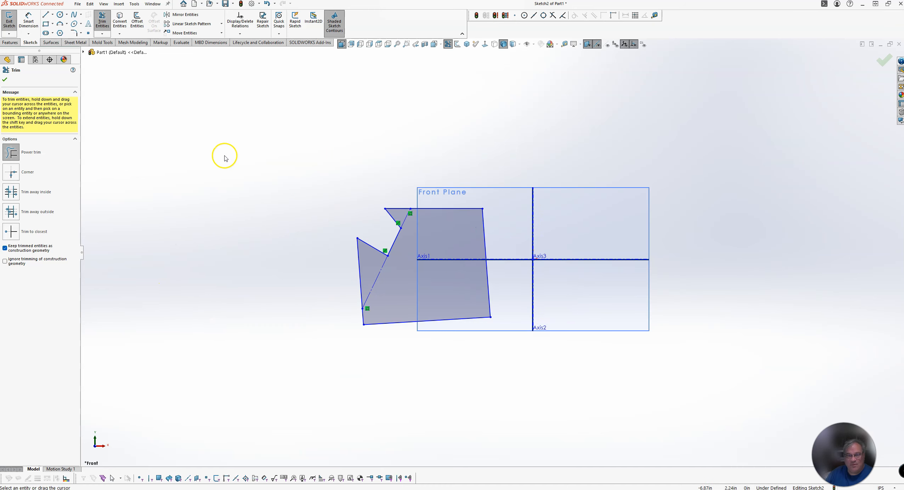
pyautogui.scroll(-3, 734, 313)
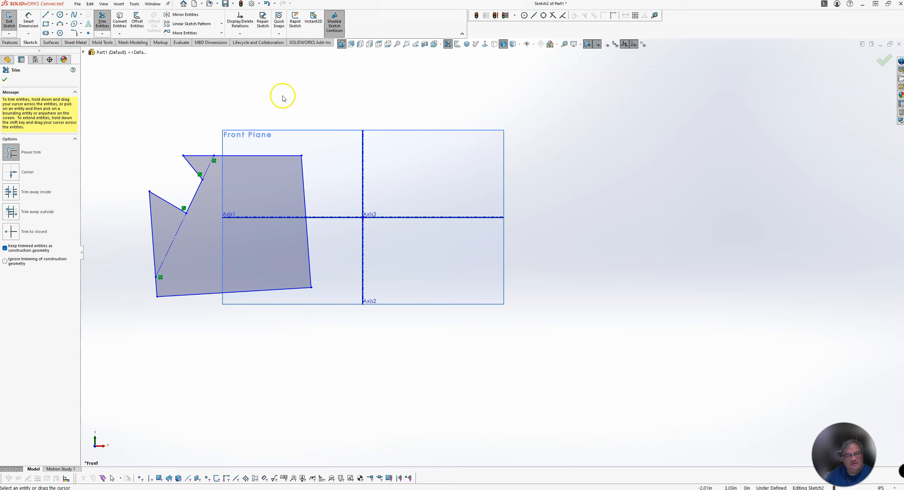
pyautogui.click(61, 16)
pyautogui.moveTo(485, 251)
pyautogui.mouseDown()
pyautogui.moveTo(496, 268)
pyautogui.moveTo(549, 293)
pyautogui.mouseUp()
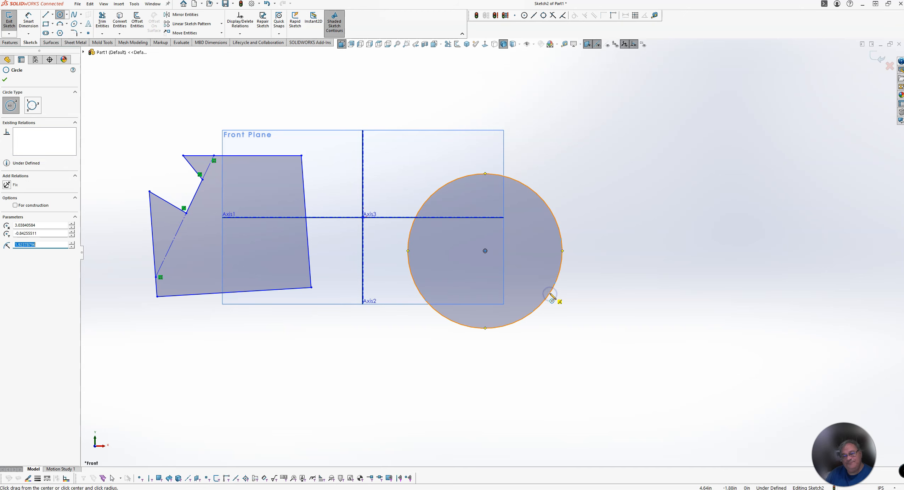
pyautogui.scroll(-2, 530, 248)
pyautogui.click(462, 255)
pyautogui.click(552, 243)
pyautogui.press('Escape')
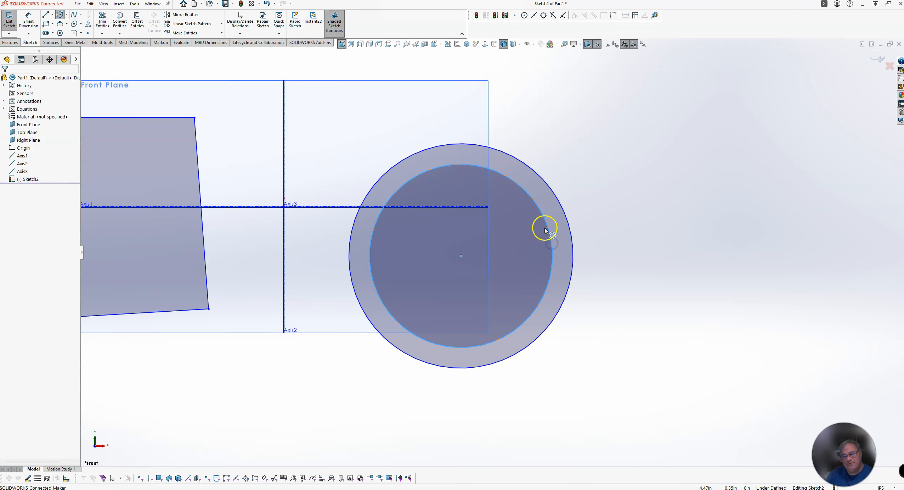
# Convert the inner concentric circle to construction geometry.
pyautogui.click(546, 223)
pyautogui.rightClick(546, 224)
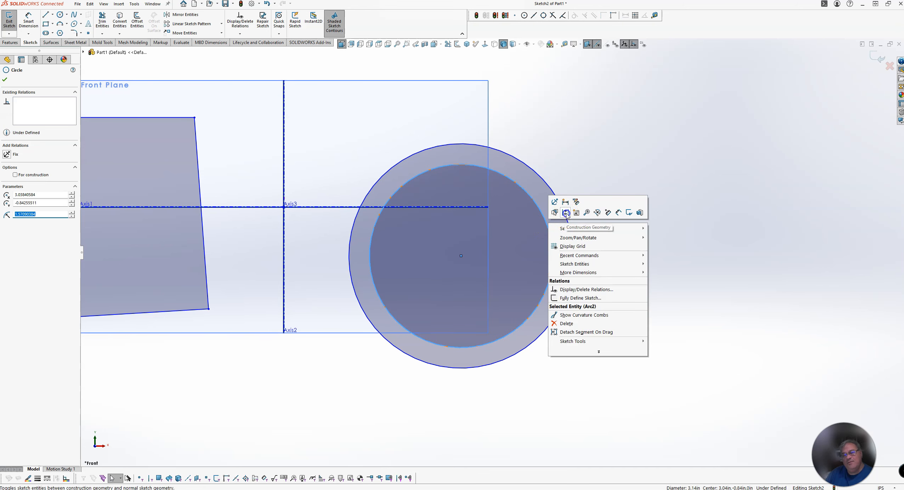
pyautogui.click(566, 213)
# Draw a small circle centred on the construction circle, slightly left of its top.
pyautogui.click(59, 14)
pyautogui.click(445, 165)
pyautogui.click(451, 178)
pyautogui.press('Escape')
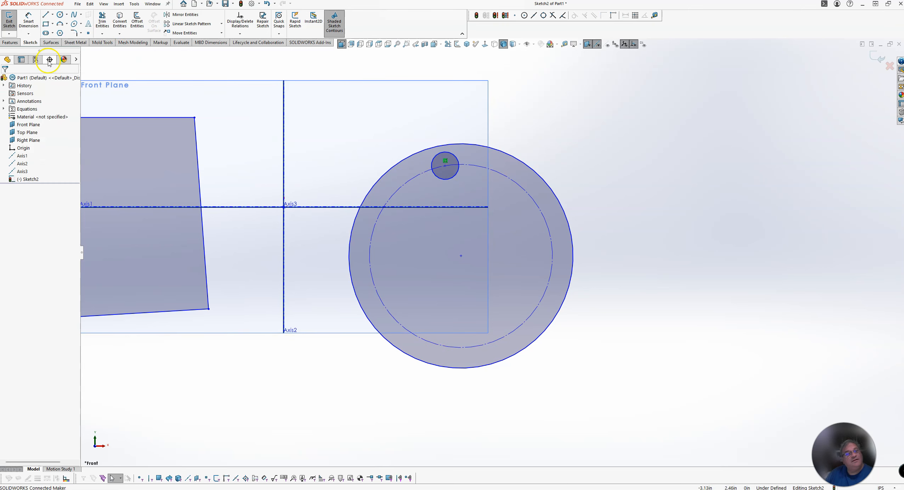
# Draw a line from the concentric circles' centre to the outer circle's upper-left edge.
pyautogui.click(45, 15)
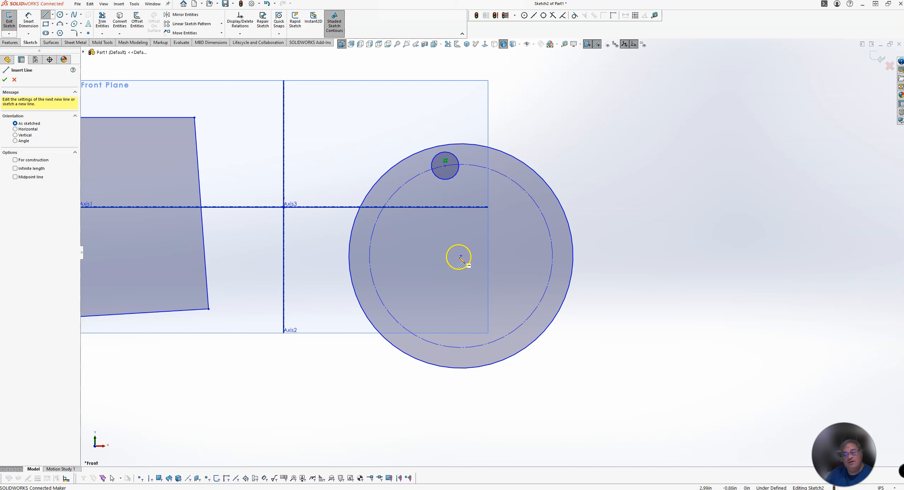
pyautogui.click(461, 256)
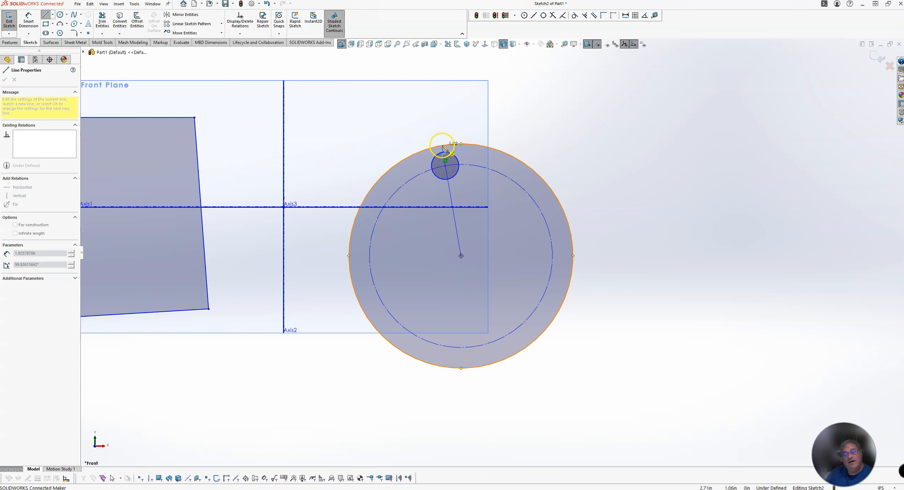
pyautogui.click(410, 158)
pyautogui.press('Escape')
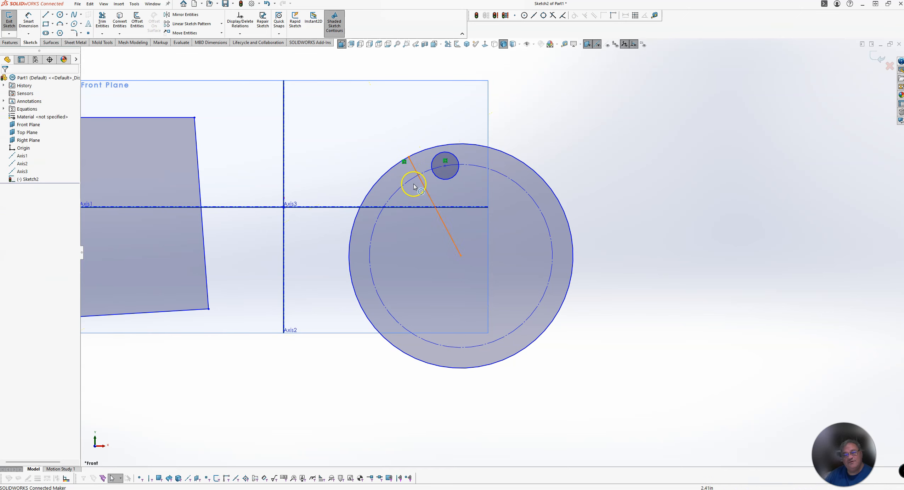
# Draw a horizontal line from the concentric circles' centre to the left edge of the outer circle.
pyautogui.press('d')
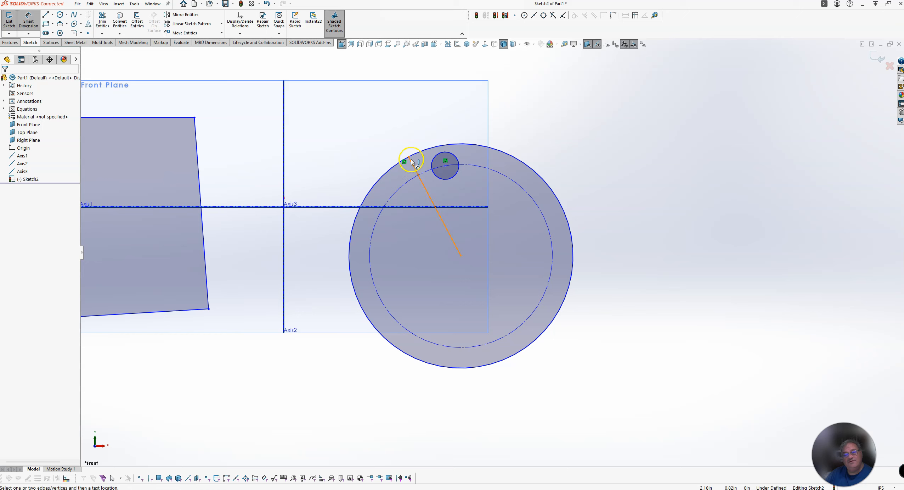
pyautogui.click(46, 15)
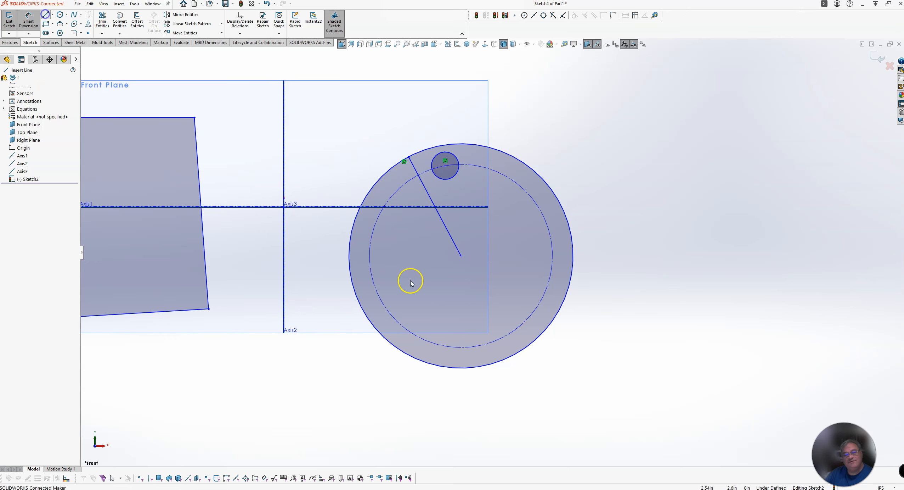
pyautogui.moveTo(460, 256); pyautogui.dragTo(349, 255)
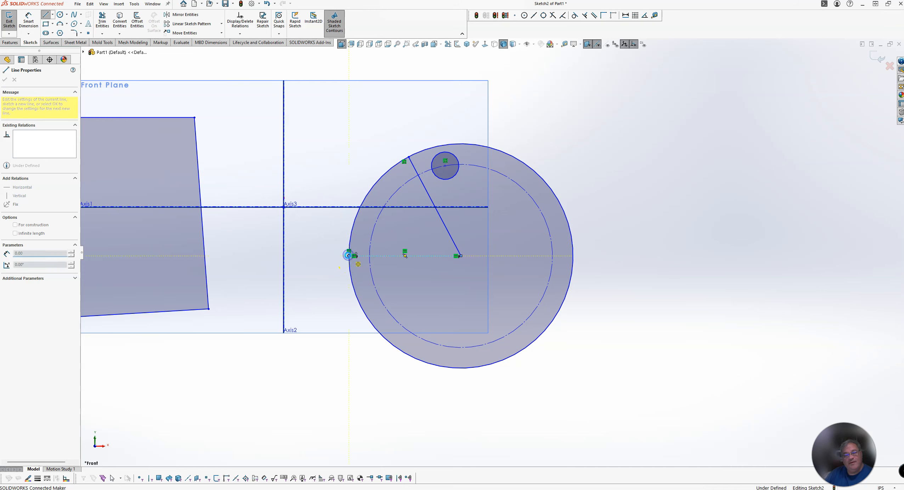
pyautogui.press('Escape')
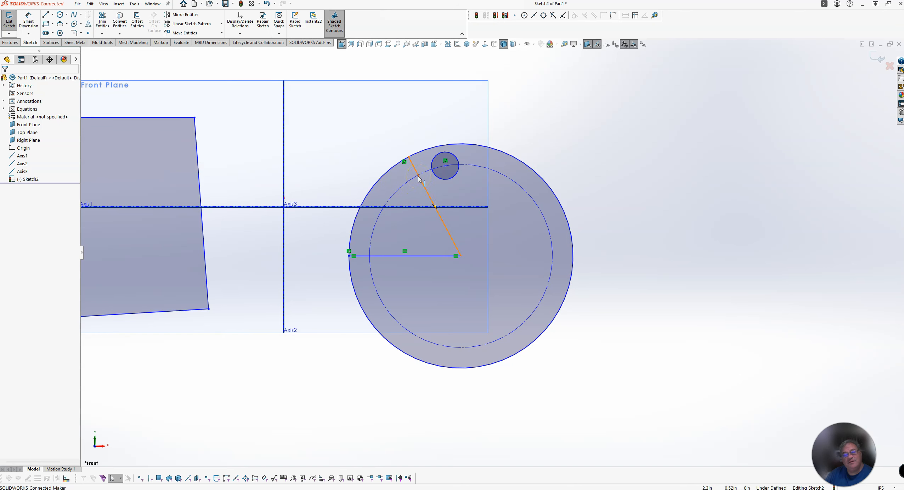
# Delete the small circle centred on the construction circle.
pyautogui.click(423, 197)
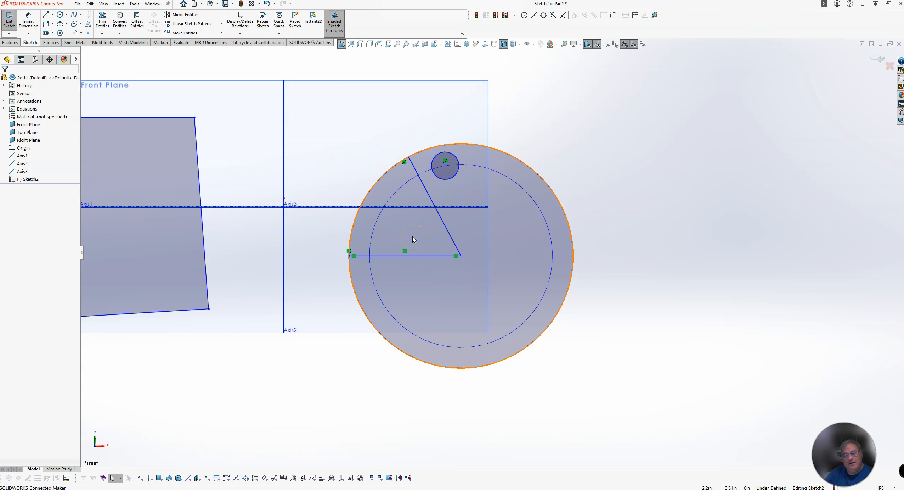
pyautogui.click(430, 173)
pyautogui.click(444, 174)
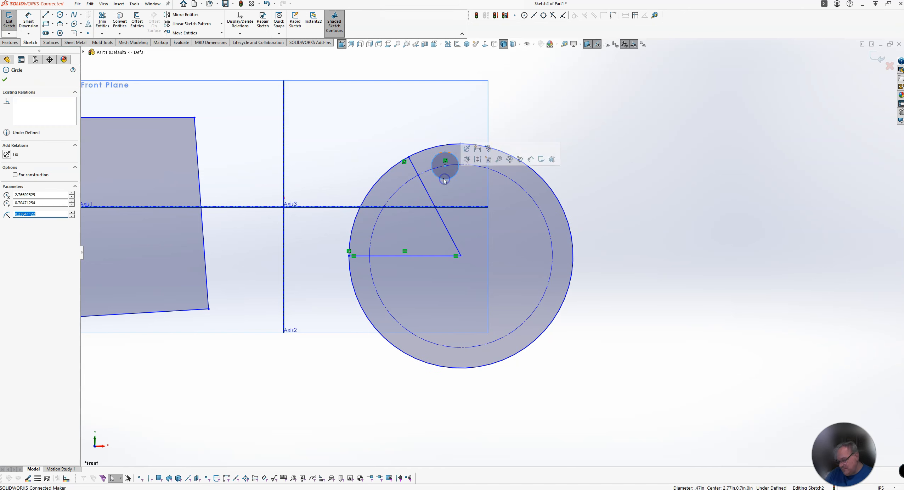
pyautogui.press('Delete')
# Convert the inner construction circle back to regular sketch geometry.
pyautogui.click(444, 166)
pyautogui.rightClick(444, 126)
pyautogui.click(460, 159)
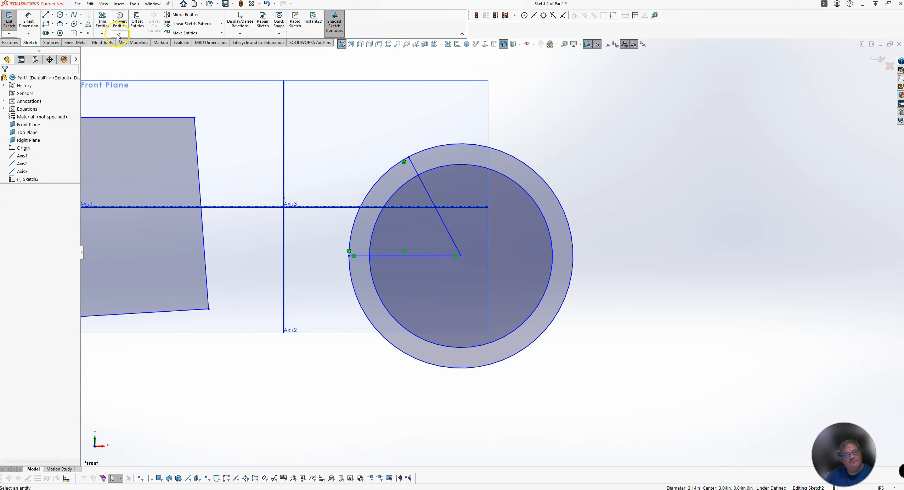
# Power trim both circles' arcs between the angled and horizontal lines, keeping the trimmed entities as construction geometry.
pyautogui.click(101, 25)
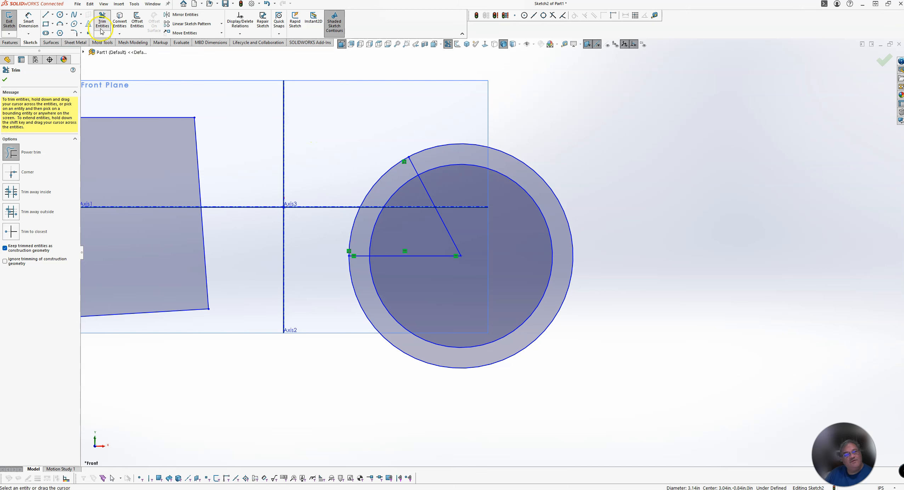
pyautogui.moveTo(380, 167); pyautogui.dragTo(402, 195)
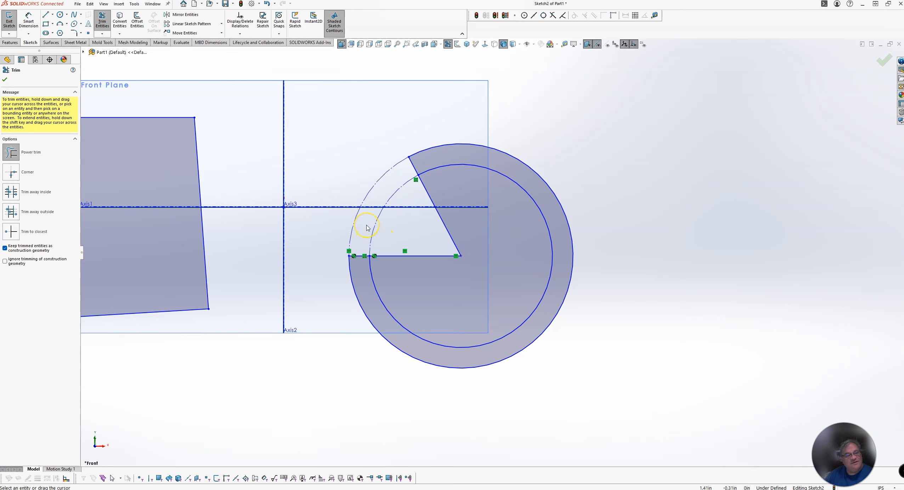
pyautogui.click(386, 214)
# Power trim the angled line inside the inner circle without keeping construction geometry, and move the remaining segment's inner endpoint slightly inward.
pyautogui.moveTo(429, 226); pyautogui.dragTo(455, 222)
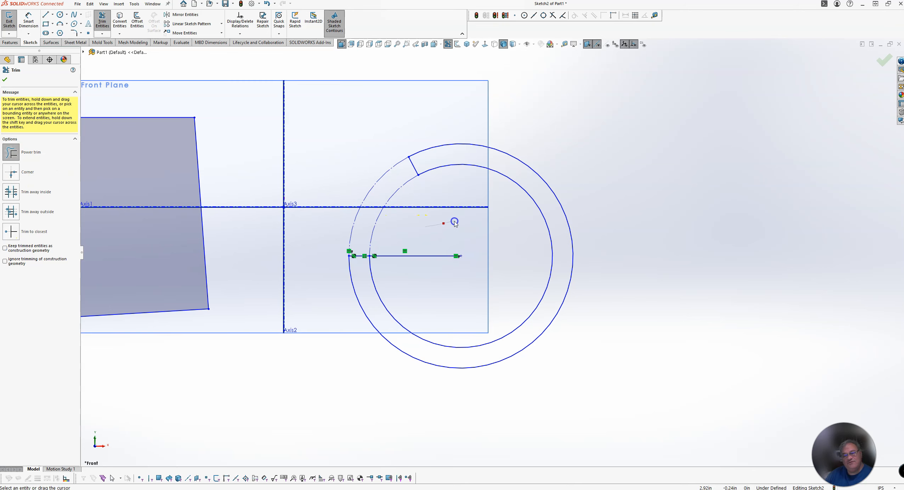
pyautogui.press('Escape')
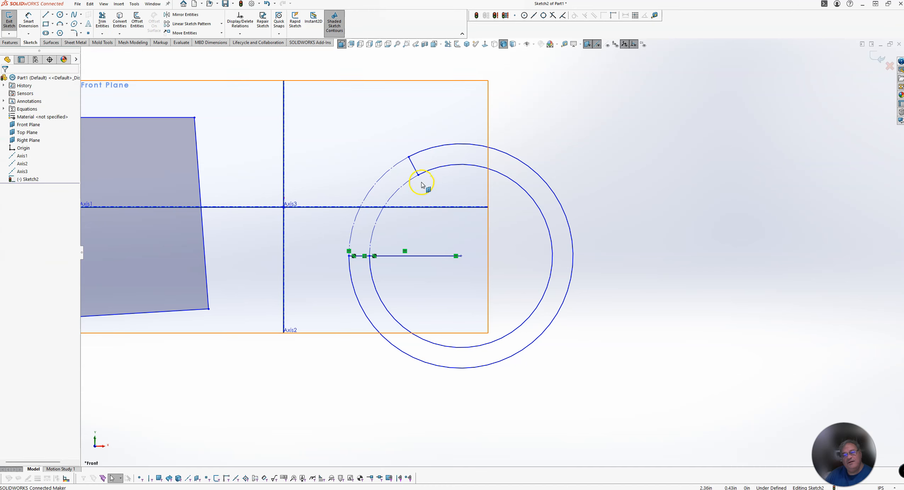
pyautogui.moveTo(419, 175)
pyautogui.mouseDown()
pyautogui.moveTo(447, 172)
pyautogui.moveTo(411, 189)
pyautogui.moveTo(444, 179)
pyautogui.moveTo(422, 180)
pyautogui.mouseUp()
pyautogui.click(461, 256)
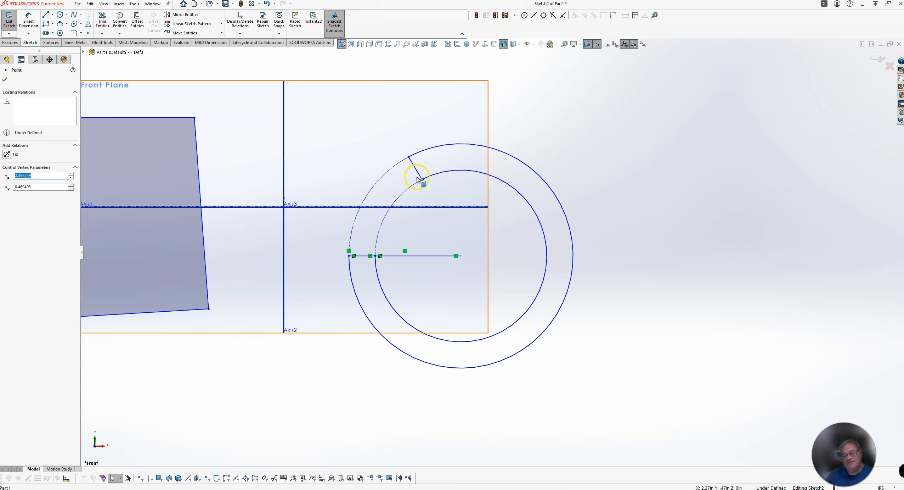
# Add a 100° angle dimension between the horizontal line and the short angled segment.
pyautogui.moveTo(460, 259); pyautogui.dragTo(457, 241, button='right')
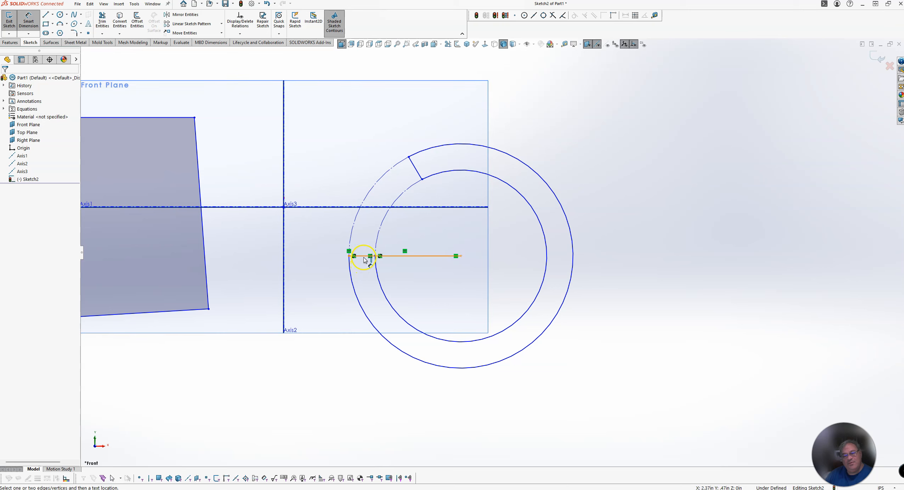
pyautogui.click(365, 257)
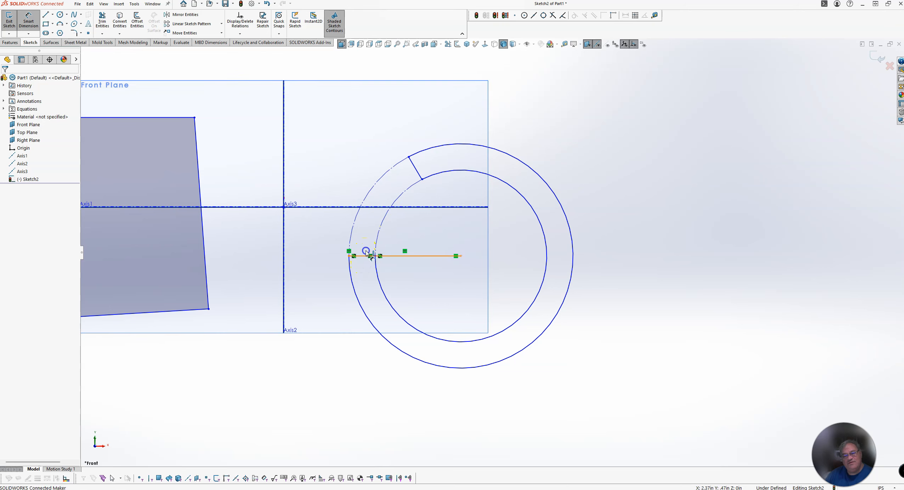
pyautogui.click(414, 168)
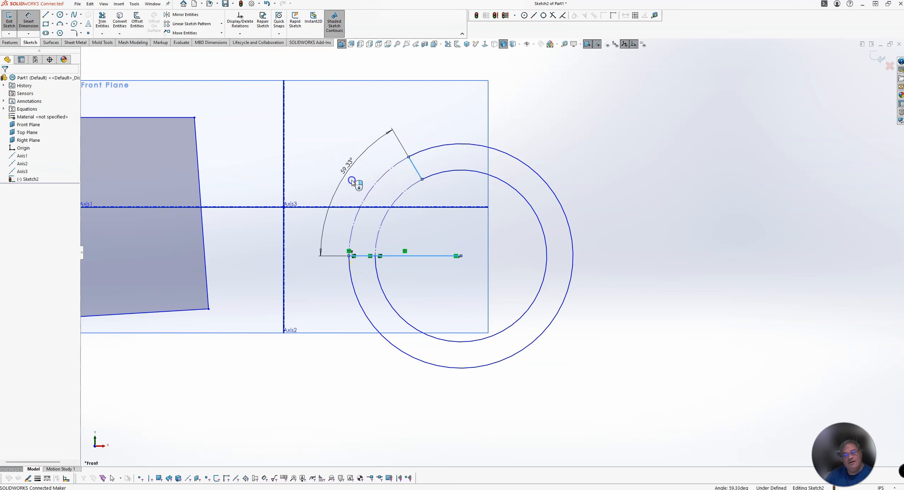
pyautogui.click(351, 179)
pyautogui.write('100')
pyautogui.press('Return')
# Move the short angled segment's inner endpoint to the right to test how the segment behaves.
pyautogui.click(464, 175)
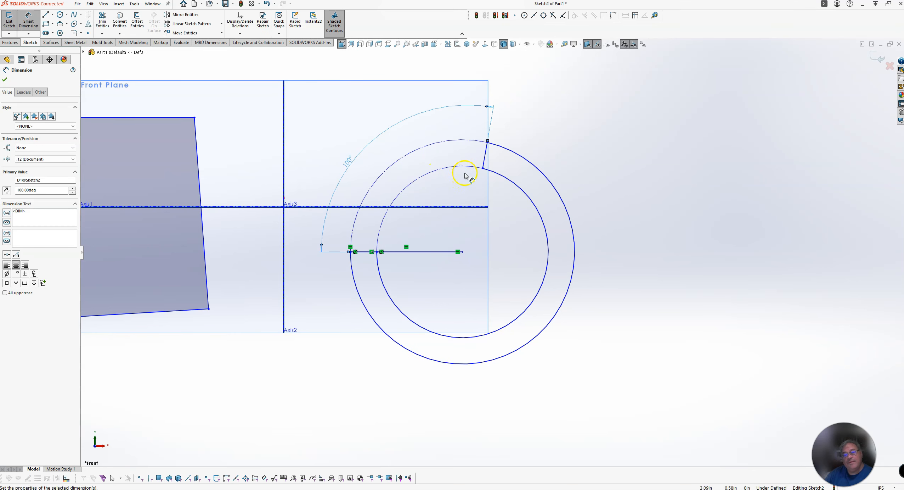
pyautogui.click(495, 173)
pyautogui.moveTo(483, 168); pyautogui.dragTo(500, 173)
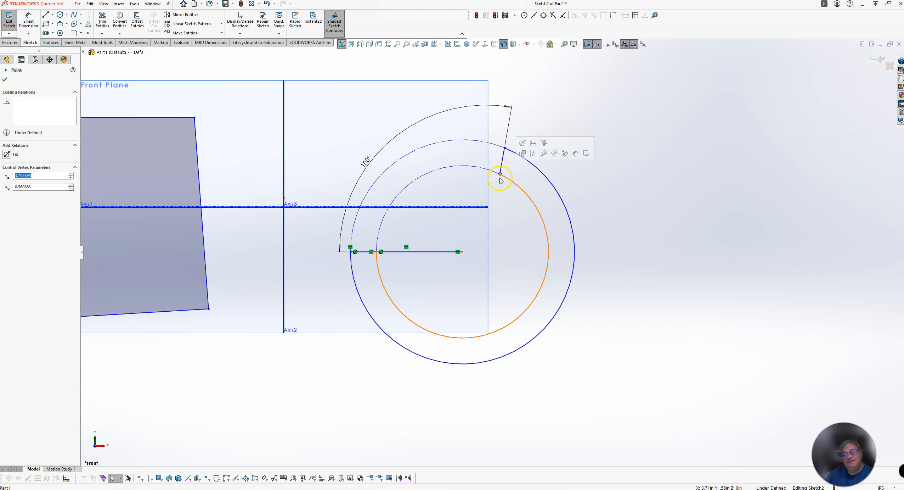
# Undo the endpoint moves, the angle dimension and the trim of the angled line.
pyautogui.hotkey('ctrl', 'z')
pyautogui.hotkey('ctrl', 'z')
pyautogui.hotkey('ctrl', 'z')
pyautogui.hotkey('ctrl', 'z')
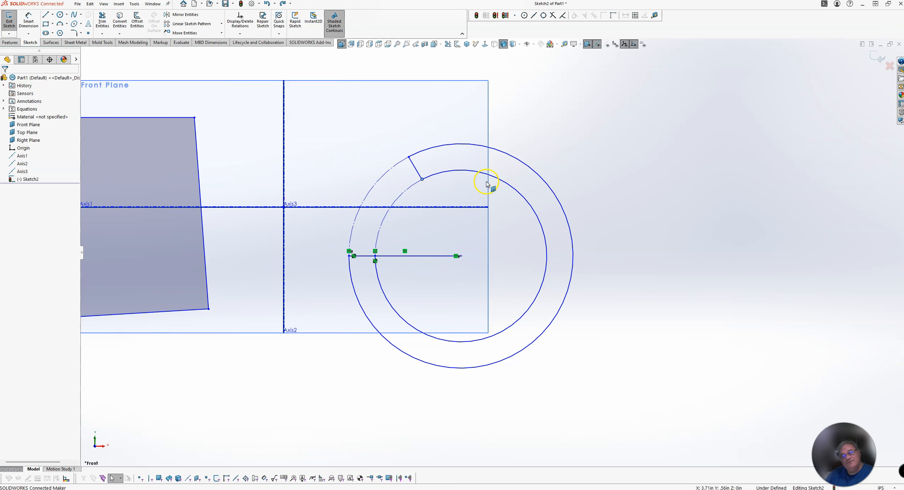
pyautogui.hotkey('ctrl', 'z')
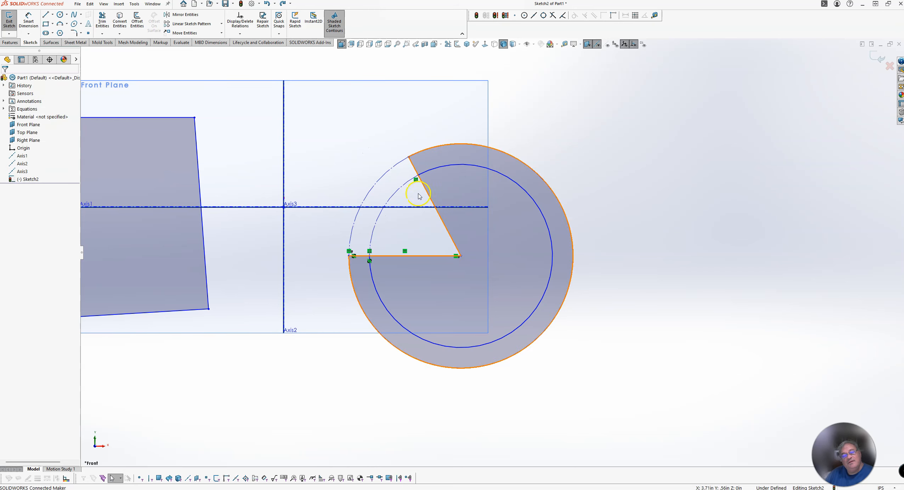
# Power trim the angled and horizontal lines inside the inner circle, keeping the trimmed entities as construction geometry.
pyautogui.click(105, 22)
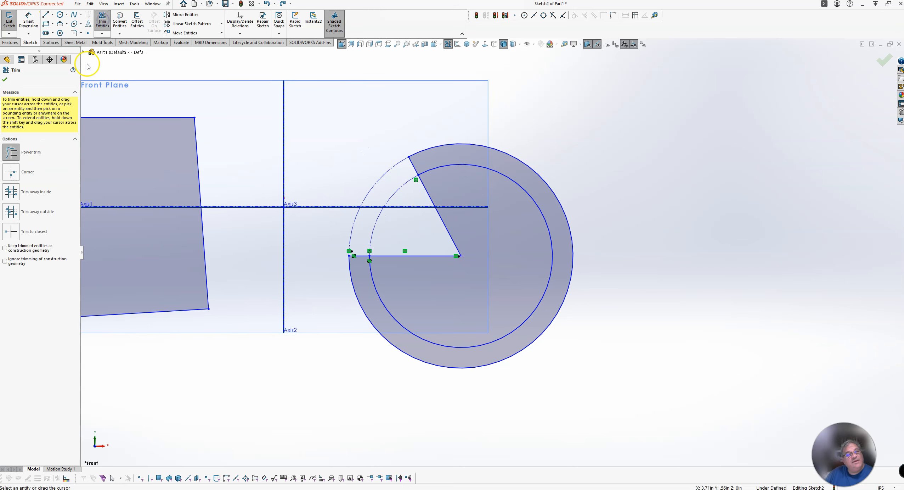
pyautogui.moveTo(413, 152)
pyautogui.mouseDown()
pyautogui.moveTo(428, 188)
pyautogui.moveTo(412, 262)
pyautogui.mouseUp()
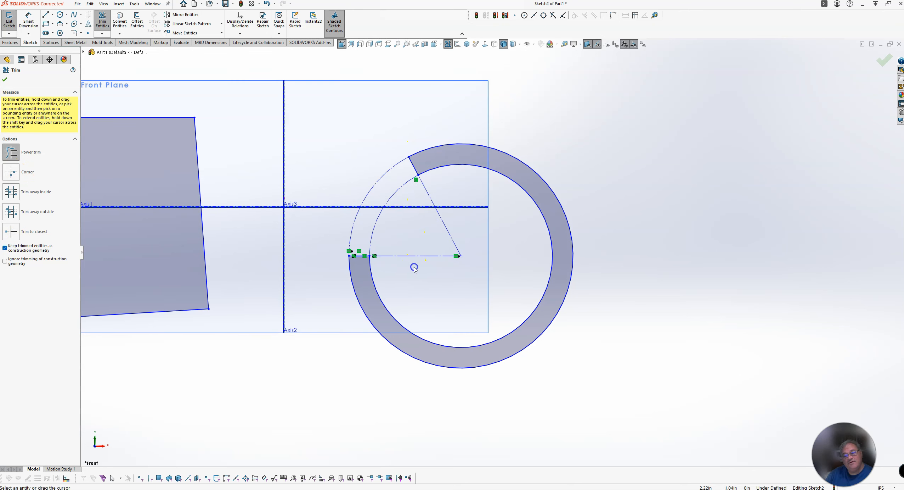
pyautogui.press('Escape')
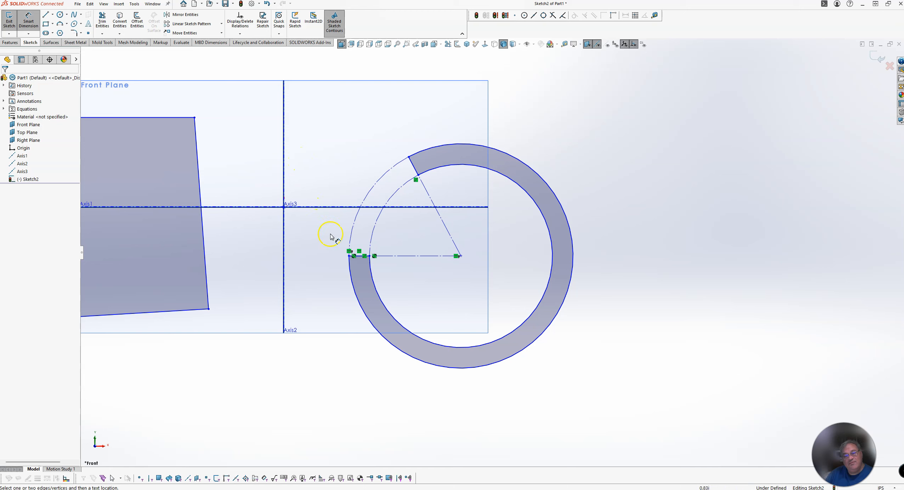
# Dimension the angle between the ring's short horizontal and angled end segments.
pyautogui.click(357, 256)
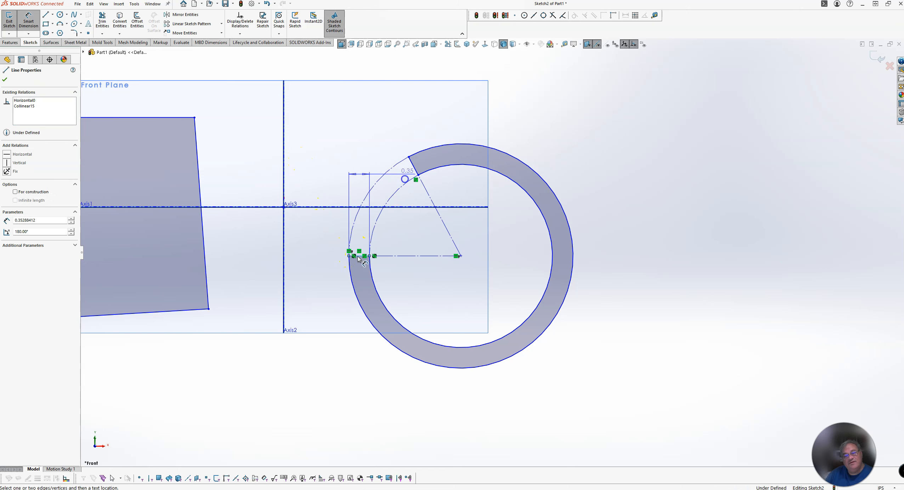
pyautogui.click(413, 166)
pyautogui.click(345, 166)
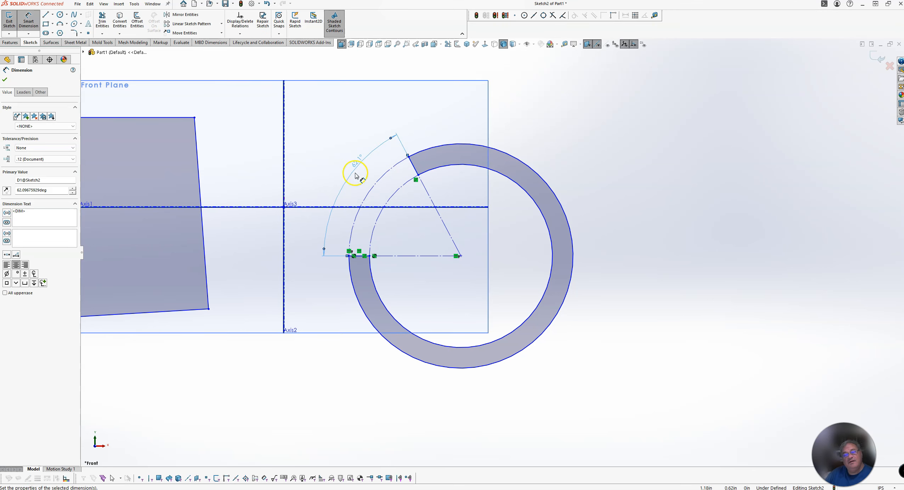
pyautogui.click(418, 175)
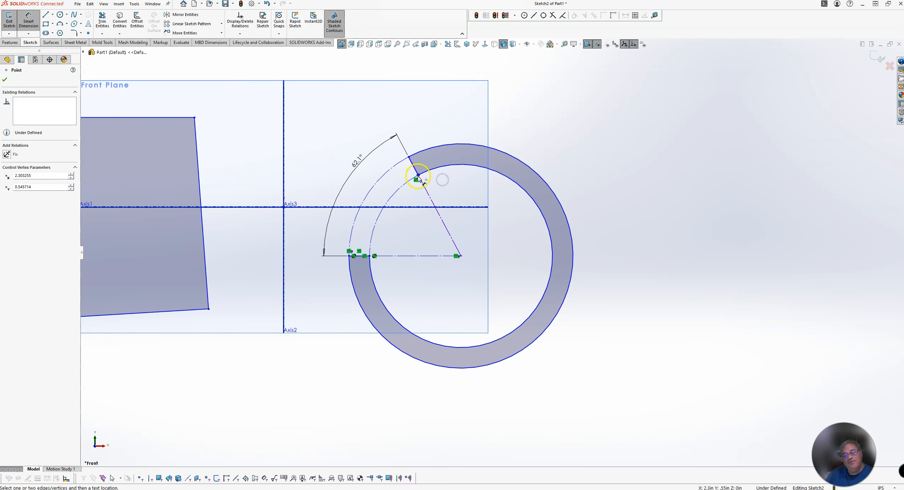
pyautogui.click(452, 168)
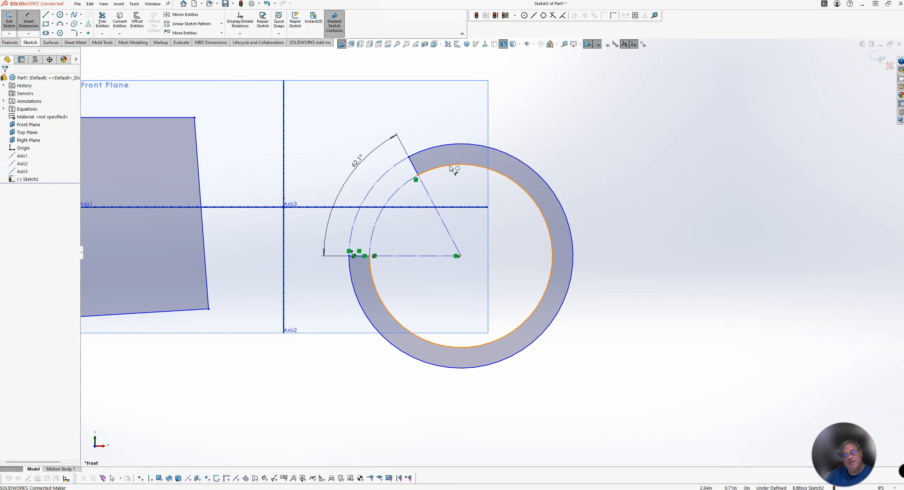
pyautogui.click(499, 152)
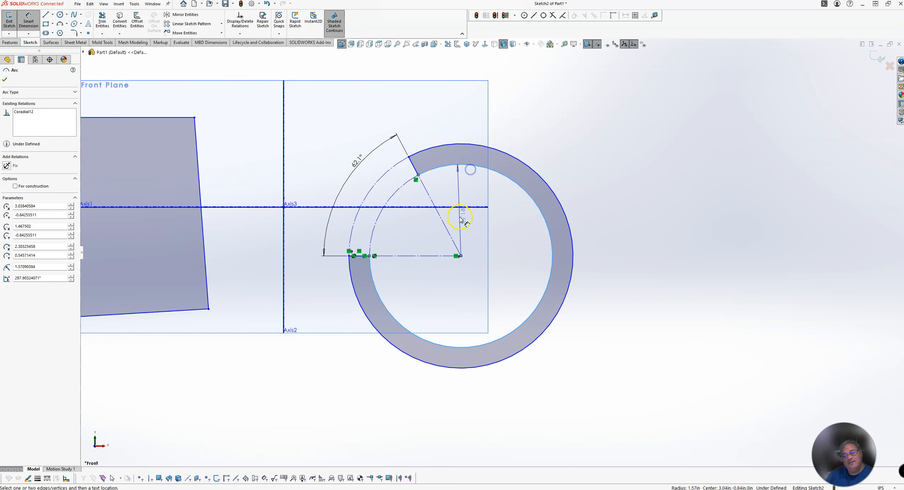
pyautogui.press('Escape')
pyautogui.press('Escape')
# Move the ring's centre point slightly up and to the right, and add a radius dimension to the inner arc.
pyautogui.moveTo(459, 256)
pyautogui.mouseDown()
pyautogui.moveTo(521, 248)
pyautogui.moveTo(434, 256)
pyautogui.moveTo(493, 254)
pyautogui.moveTo(449, 247)
pyautogui.moveTo(464, 242)
pyautogui.mouseUp()
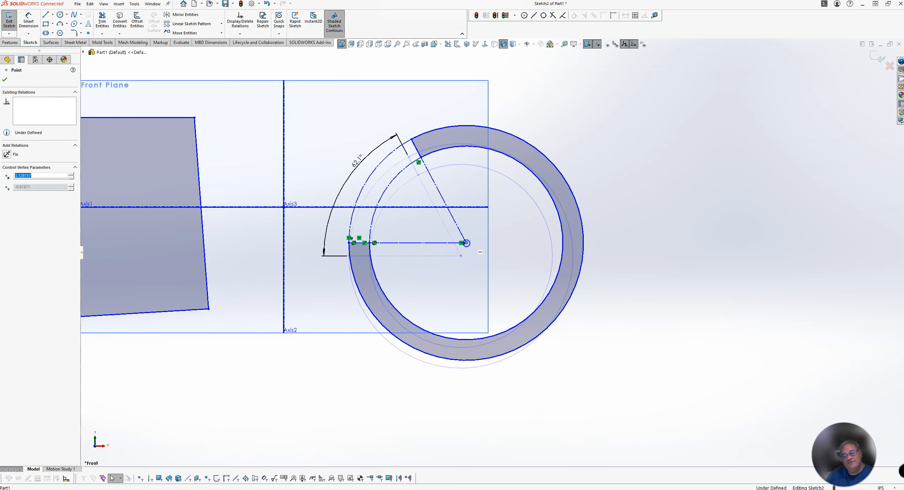
pyautogui.click(467, 148)
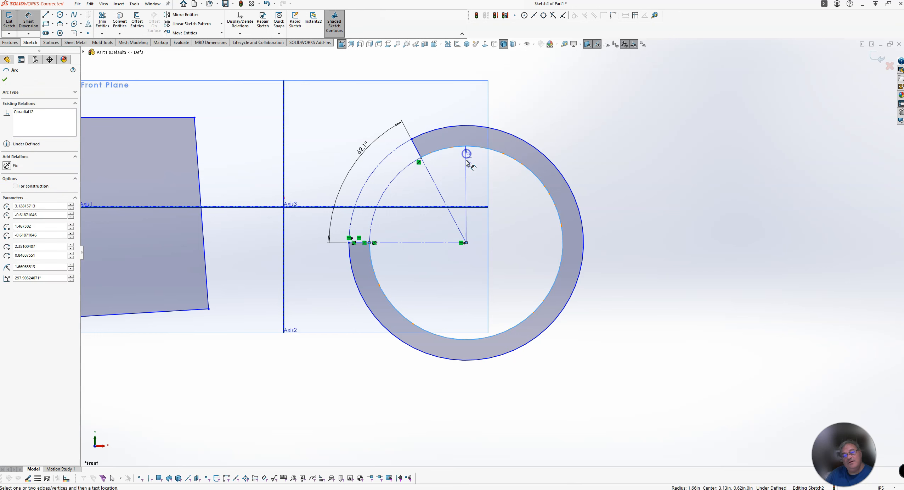
pyautogui.click(467, 183)
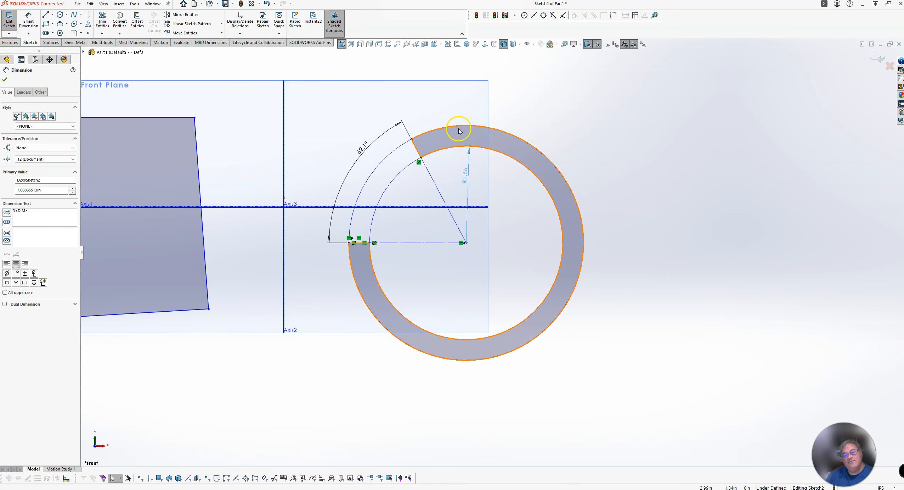
# Dimension the ring's width between the inner and outer arcs.
pyautogui.click(454, 146)
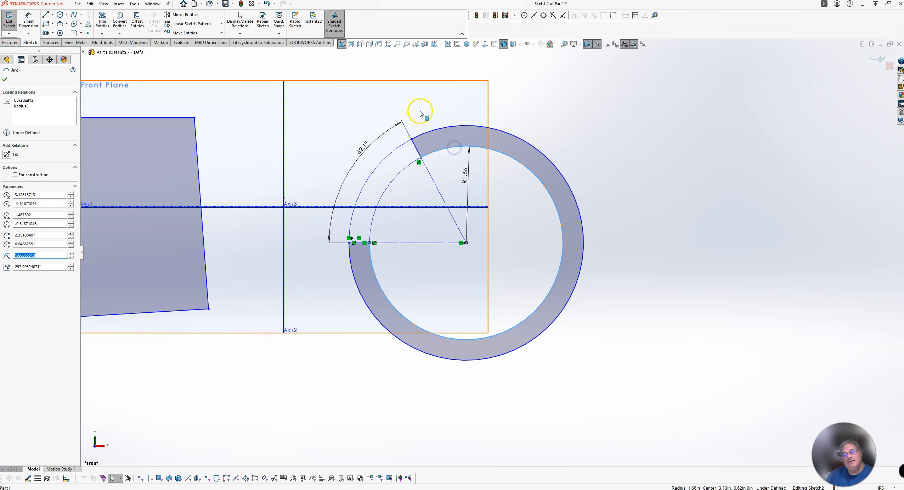
pyautogui.press('d')
pyautogui.click(436, 133)
pyautogui.click(440, 150)
pyautogui.click(421, 105)
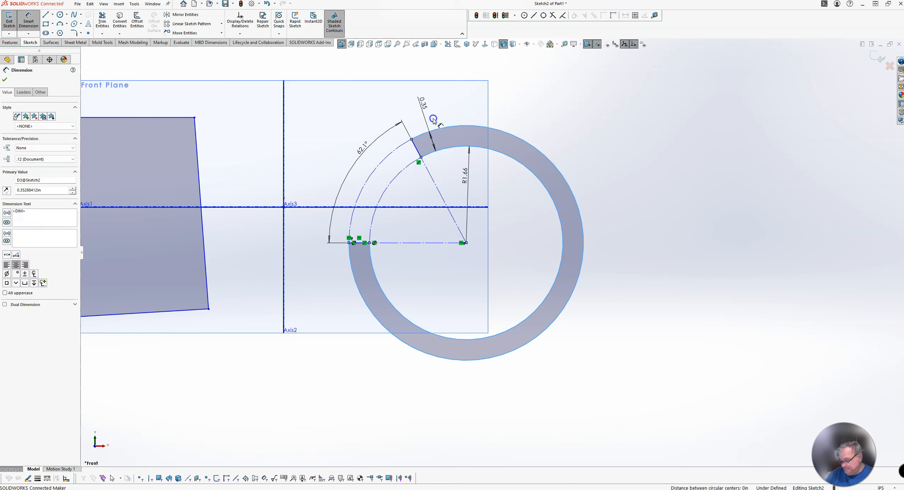
pyautogui.press('Escape')
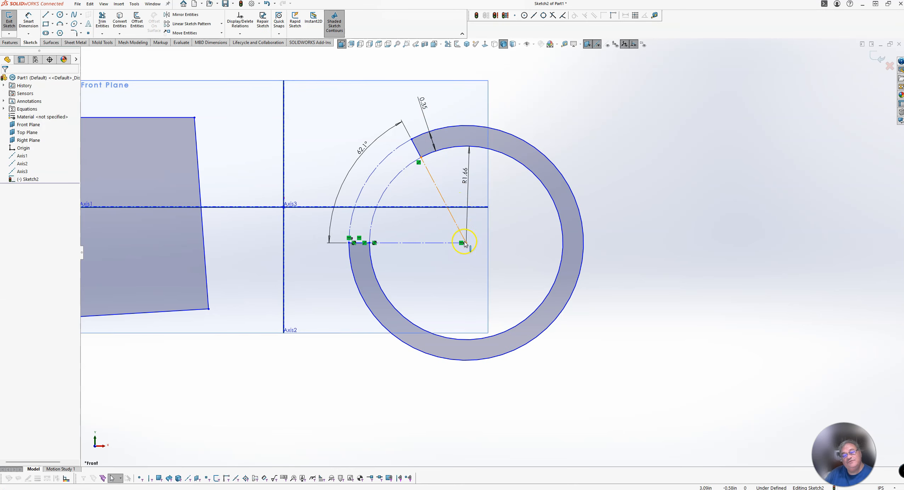
# Move the open ring to the right by its centre point and set the angle between its end segments to 100°.
pyautogui.moveTo(466, 244); pyautogui.dragTo(624, 261)
pyautogui.press('Escape')
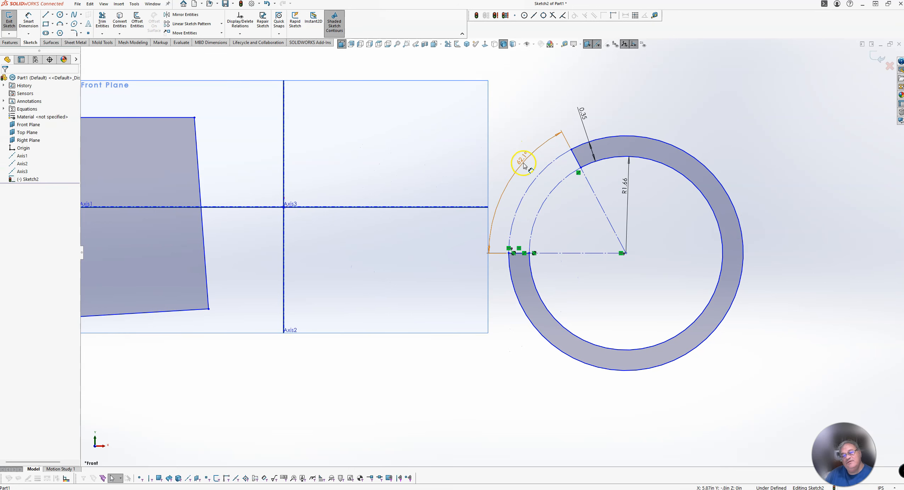
pyautogui.doubleClick(522, 159)
pyautogui.write('100')
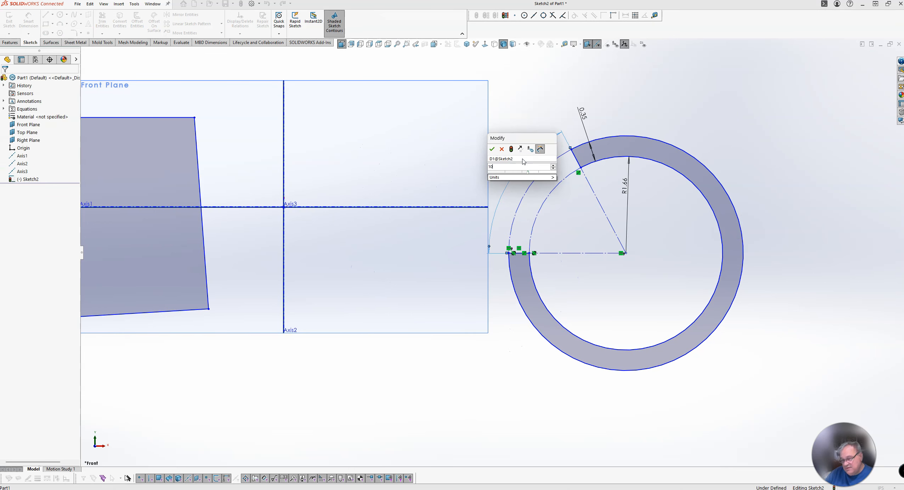
pyautogui.press('Return')
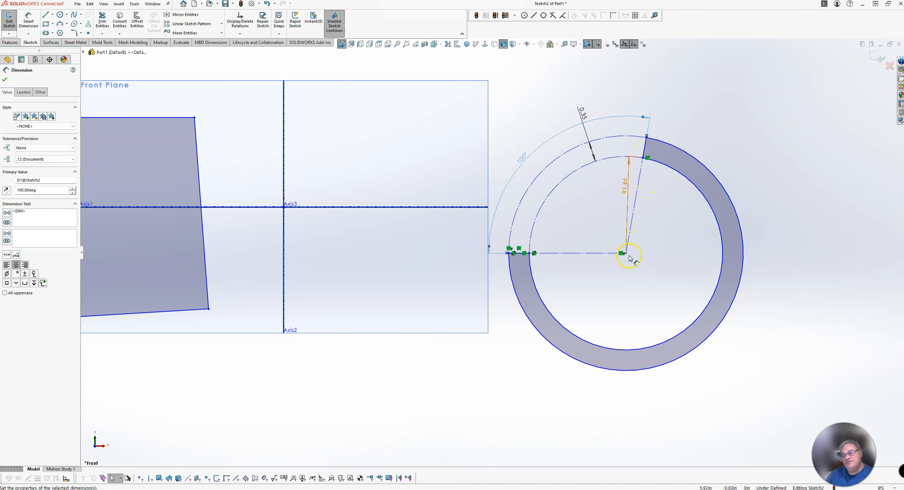
# Move the ring's centre point back left to about X 2.45 in, Y -0.55 in, and inspect the angled construction line's properties.
pyautogui.press('Escape')
pyautogui.moveTo(627, 254)
pyautogui.mouseDown()
pyautogui.moveTo(400, 214)
pyautogui.moveTo(427, 239)
pyautogui.mouseUp()
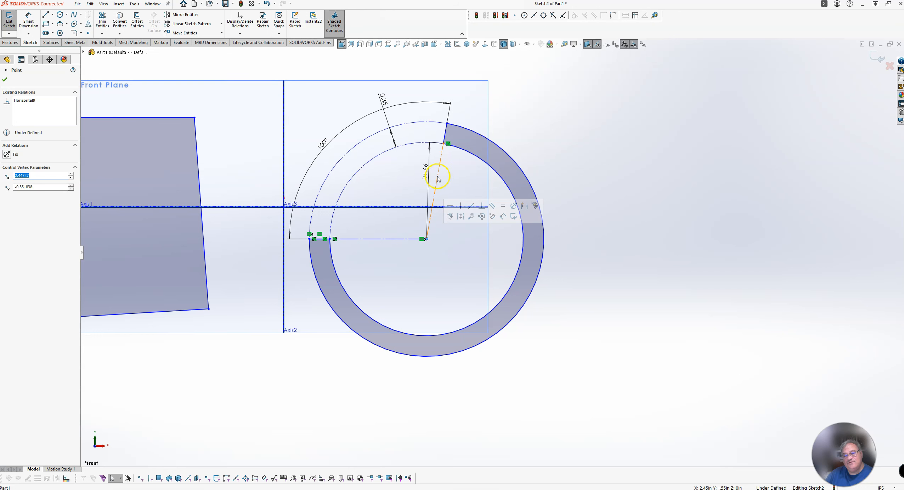
pyautogui.click(438, 178)
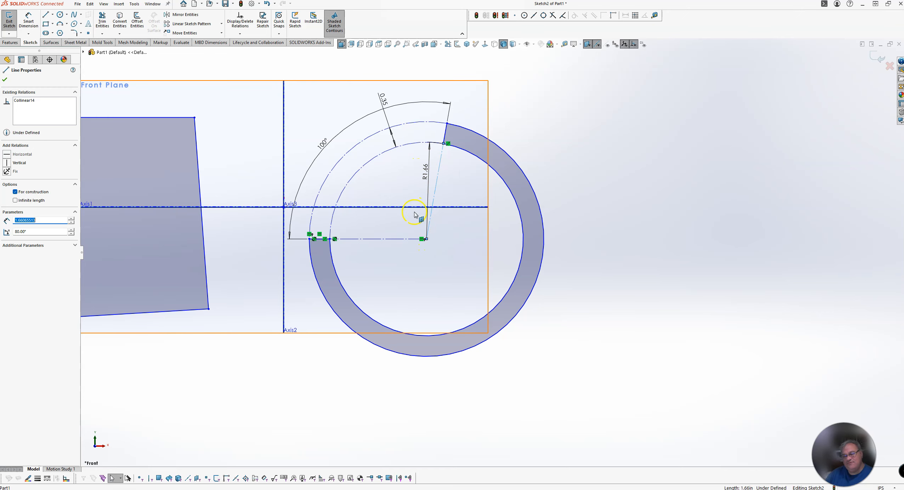
pyautogui.click(448, 199)
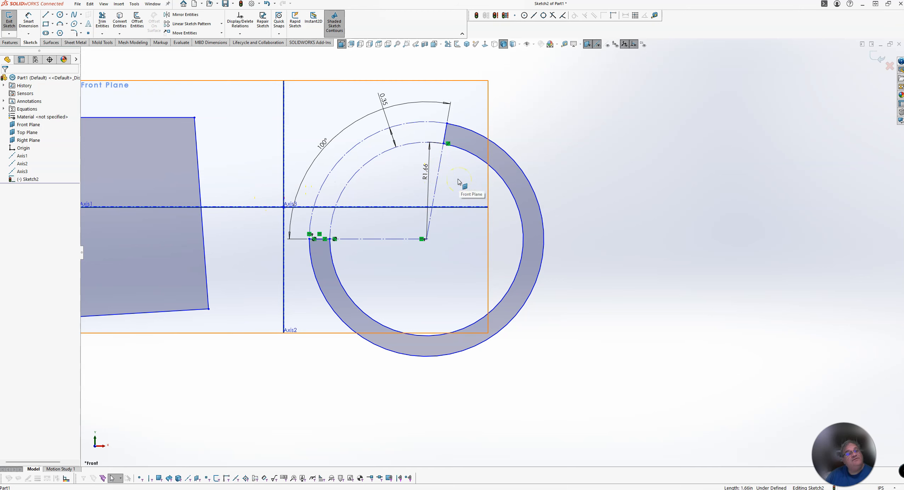
# Exit the sketch and extrude the notched plate and open ring profiles as a 0.10 in blind boss.
pyautogui.click(102, 20)
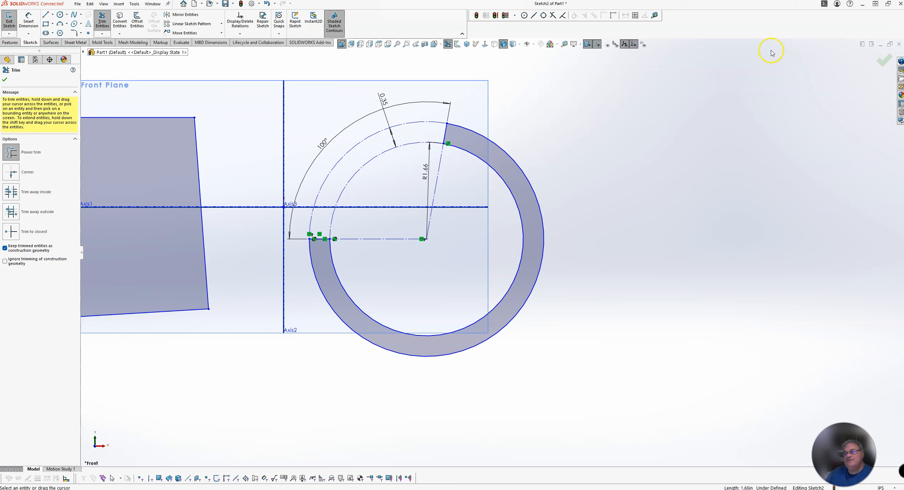
pyautogui.click(882, 64)
pyautogui.click(875, 59)
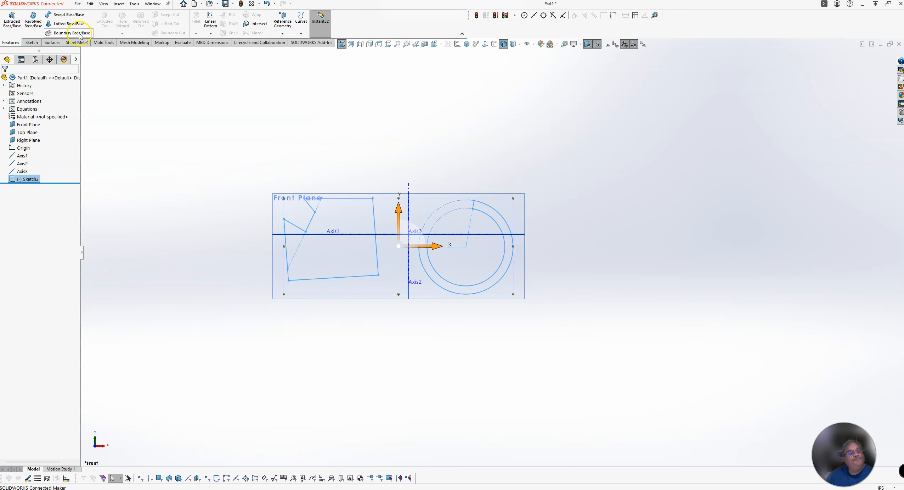
pyautogui.click(12, 19)
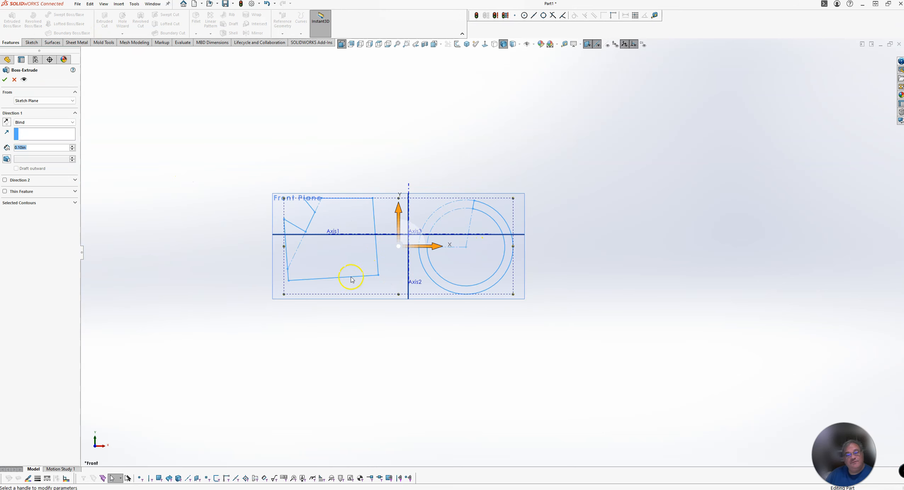
pyautogui.click(5, 80)
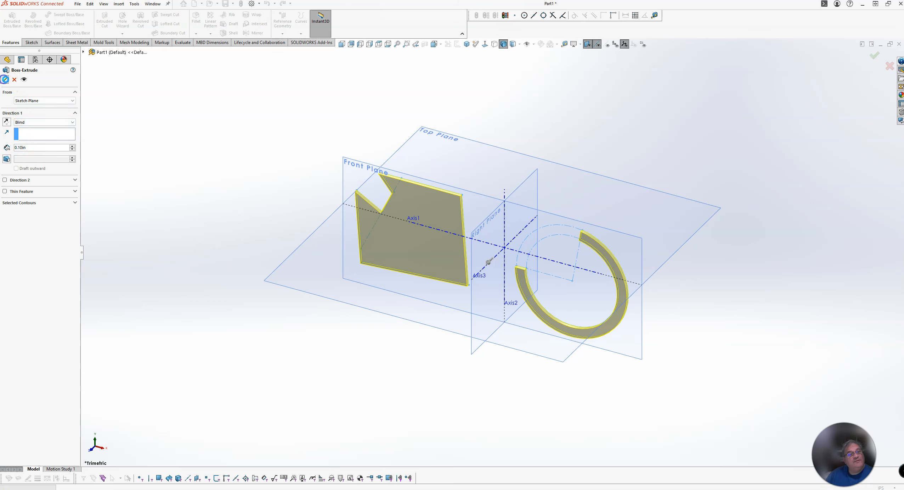
# Start a sketch on the notched plate's front face and convert that face's outline into sketch entities.
pyautogui.rightClick(423, 257)
pyautogui.click(429, 244)
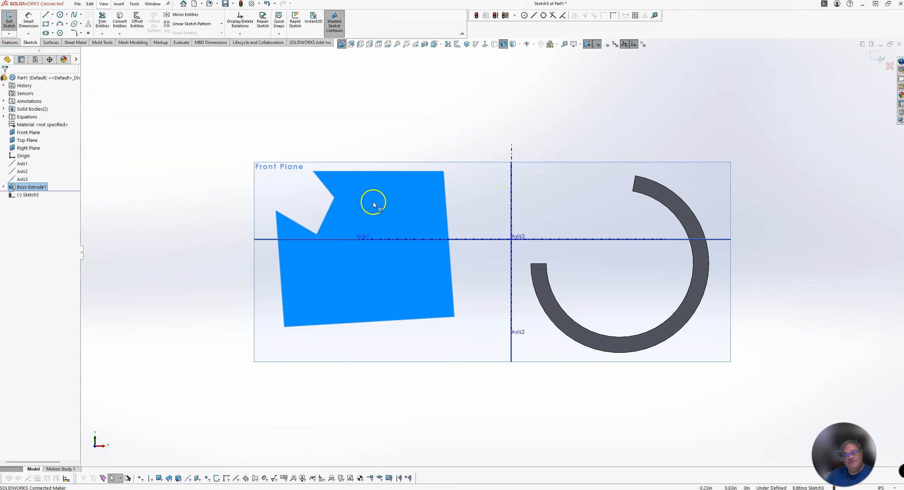
pyautogui.click(202, 177)
pyautogui.moveTo(202, 177); pyautogui.dragTo(165, 237, button='middle')
pyautogui.click(407, 186)
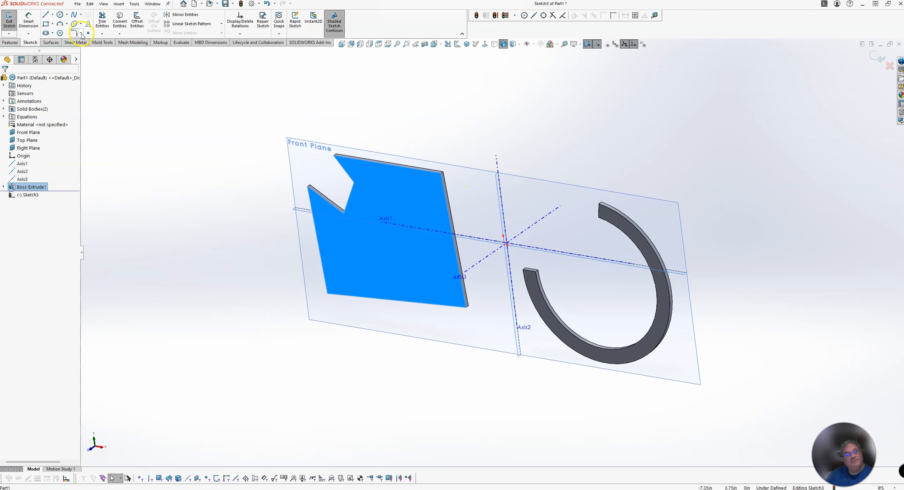
pyautogui.click(120, 22)
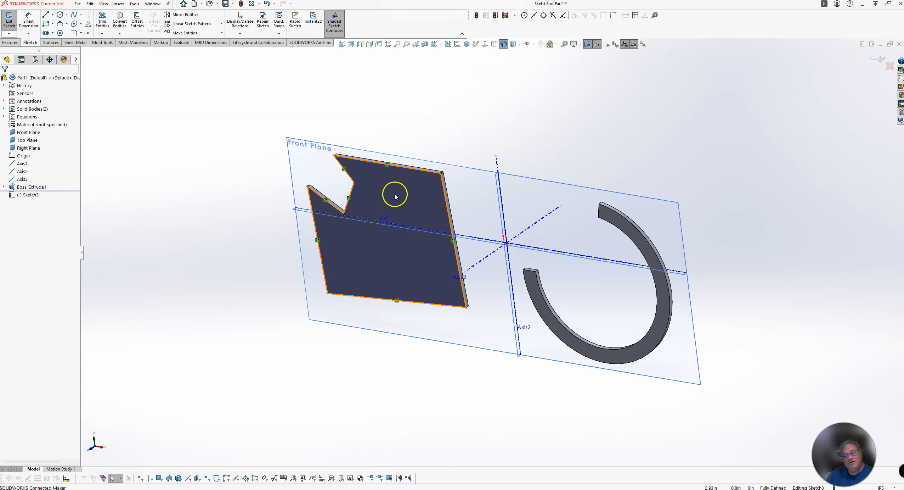
# Hide the reference planes and axes, and exit the sketch of the converted plate outline.
pyautogui.moveTo(112, 205); pyautogui.dragTo(118, 149, button='right')
pyautogui.moveTo(219, 310); pyautogui.dragTo(275, 161, button='middle')
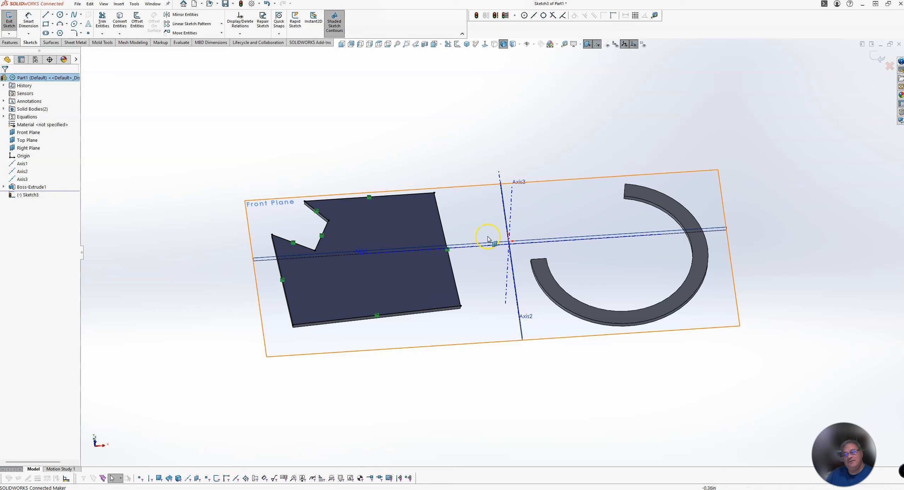
pyautogui.click(596, 44)
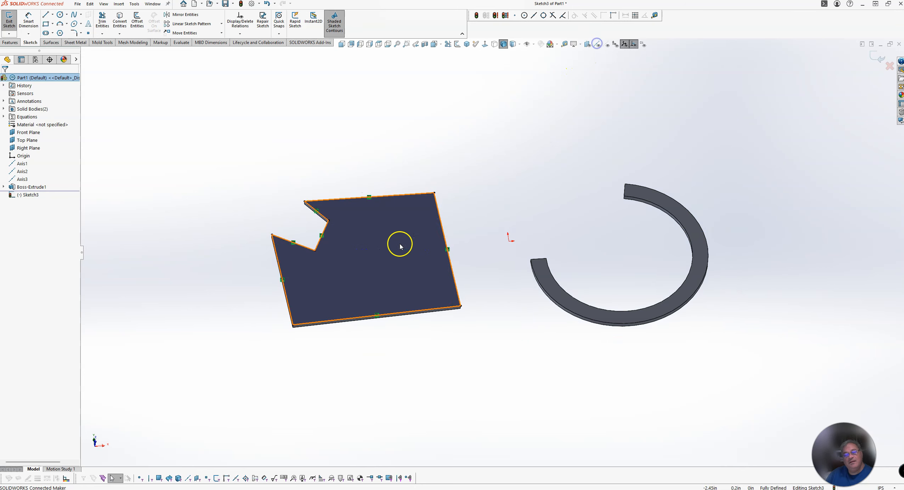
pyautogui.click(873, 58)
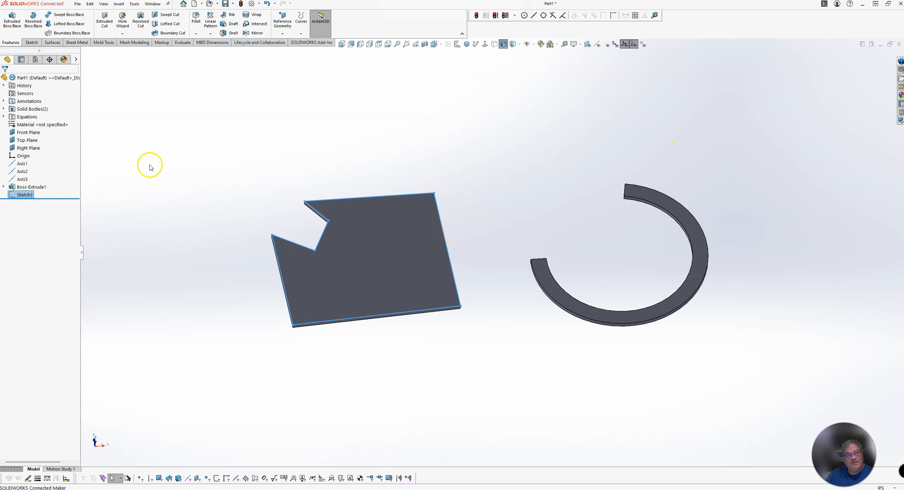
# Hide the notched plate's solid body, leaving its converted outline sketch shown.
pyautogui.click(4, 109)
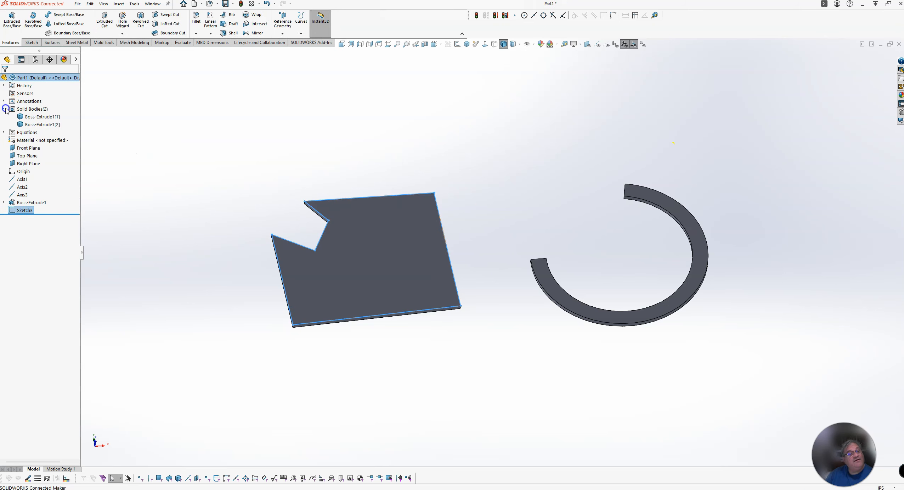
pyautogui.click(30, 117)
pyautogui.click(37, 107)
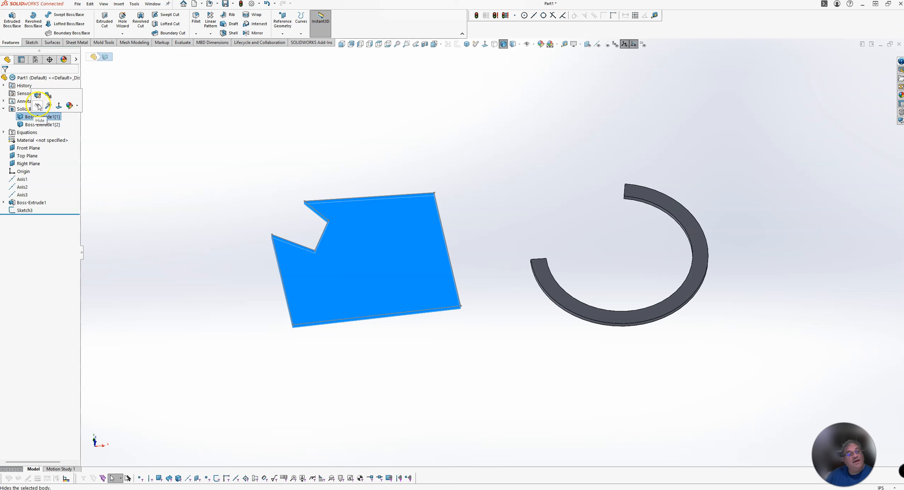
pyautogui.click(302, 244)
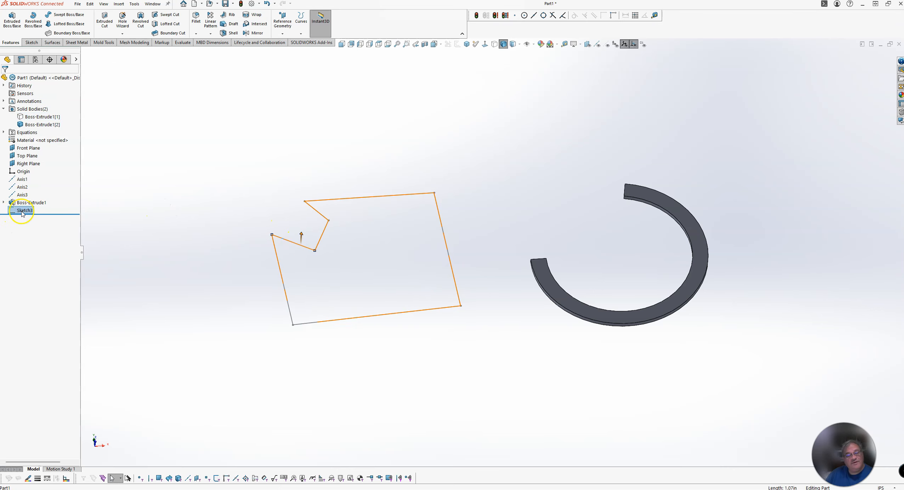
pyautogui.click(166, 235)
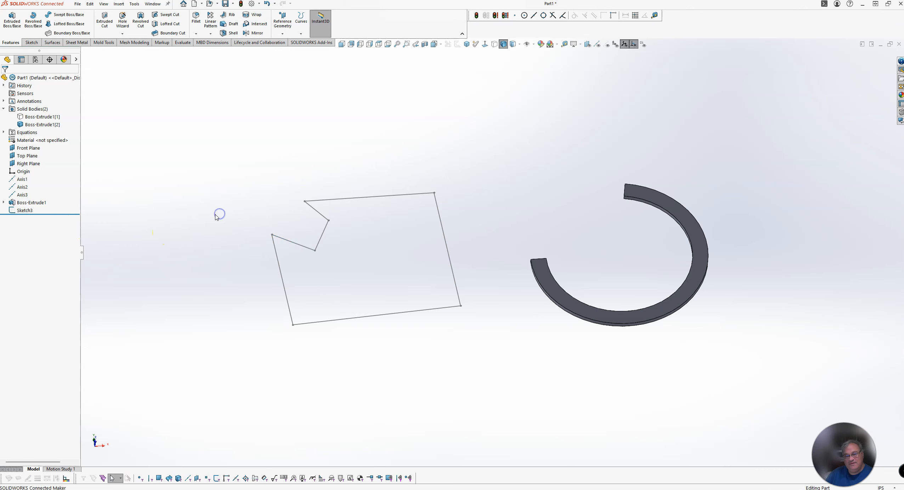
# Open the converted plate outline sketch for editing and review the Convert Entities variants.
pyautogui.rightClick(24, 210)
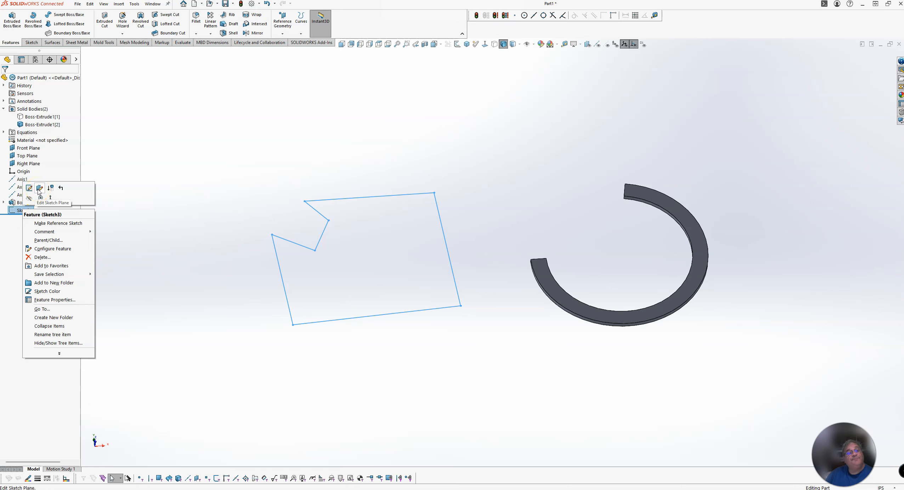
pyautogui.click(29, 188)
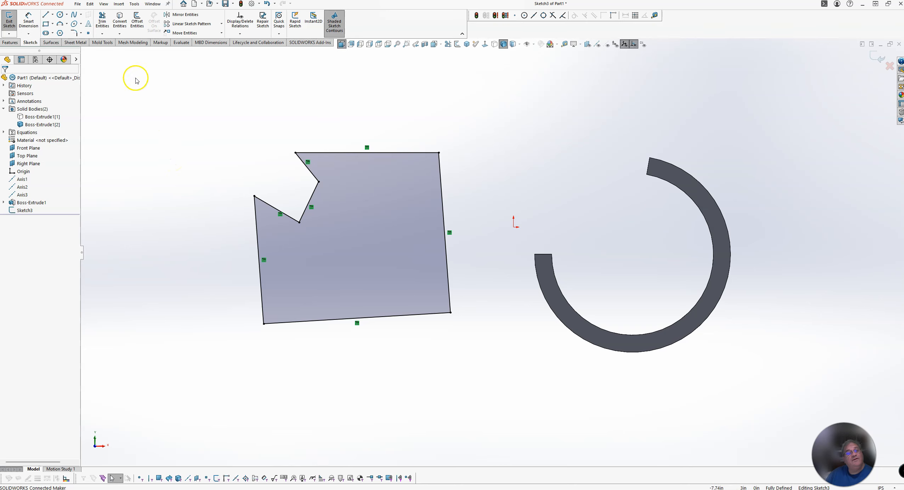
pyautogui.click(119, 34)
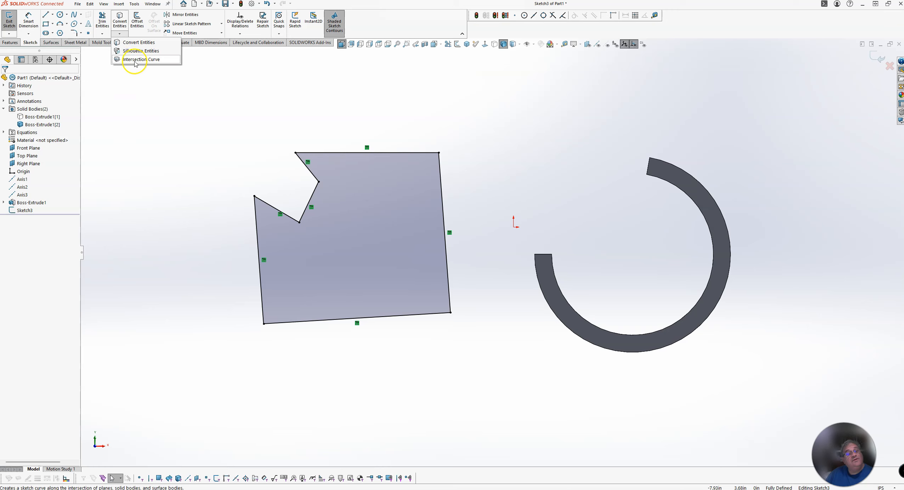
pyautogui.click(140, 126)
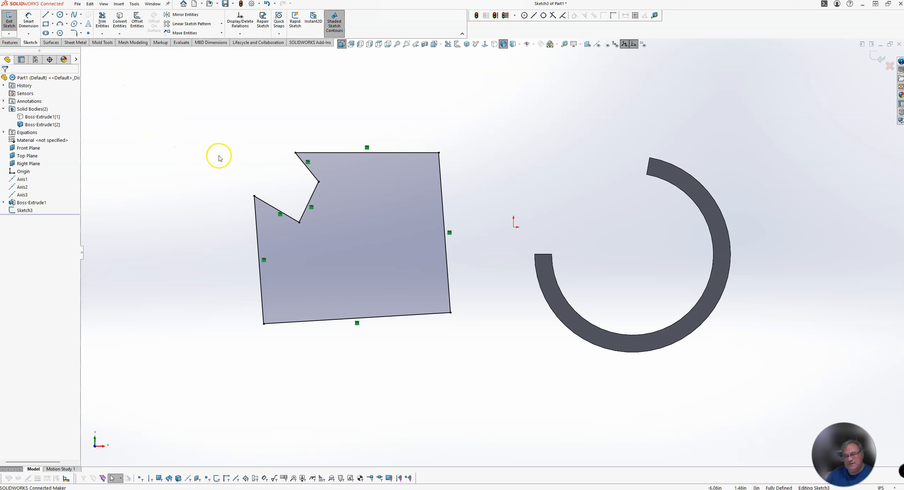
pyautogui.moveTo(202, 238)
pyautogui.mouseDown(button='middle')
pyautogui.moveTo(208, 232)
pyautogui.moveTo(183, 159)
pyautogui.moveTo(186, 169)
pyautogui.mouseUp(button='middle')
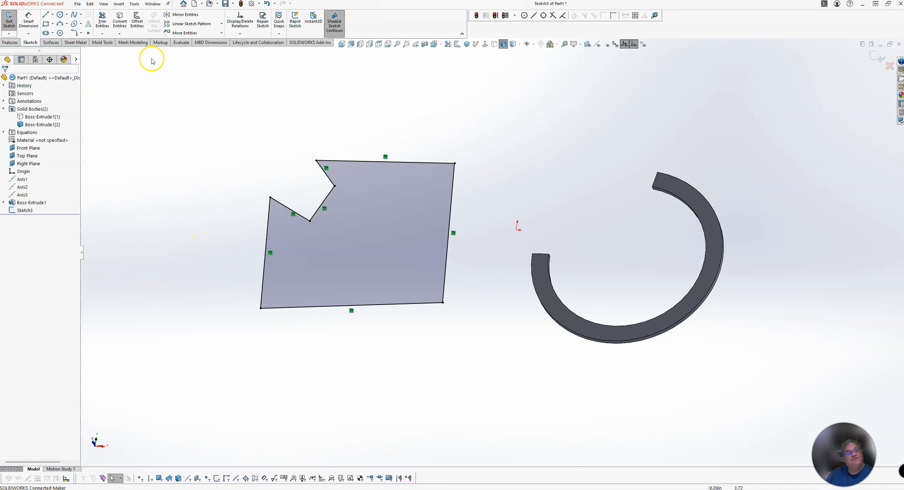
# Offset the whole plate outline chain outward by 0.10 in, with dimensions added and no construction geometry.
pyautogui.click(138, 21)
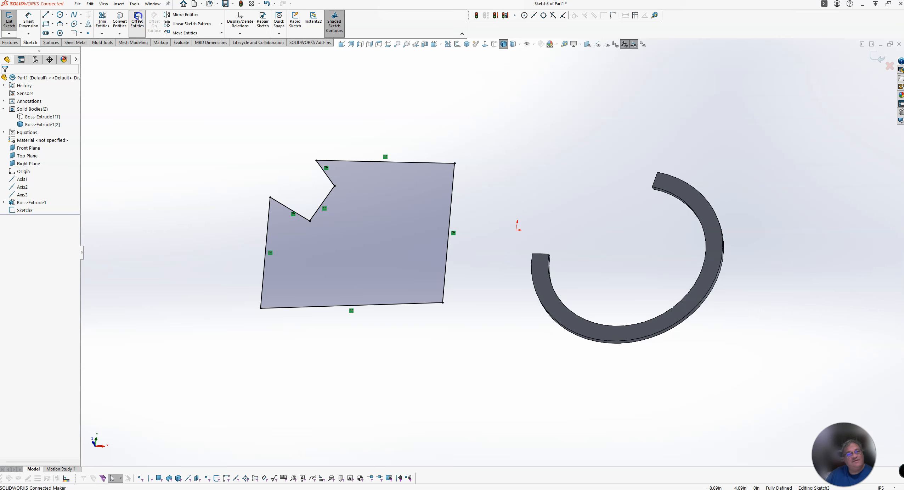
pyautogui.click(320, 207)
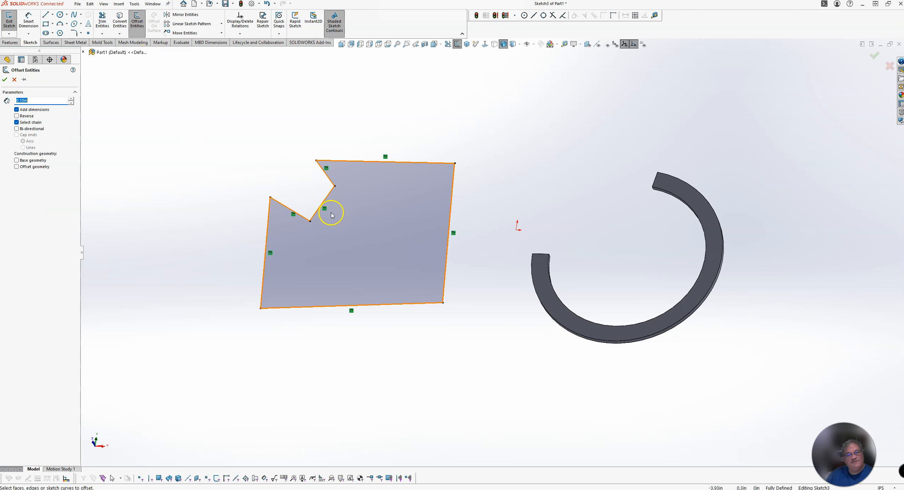
pyautogui.click(450, 244)
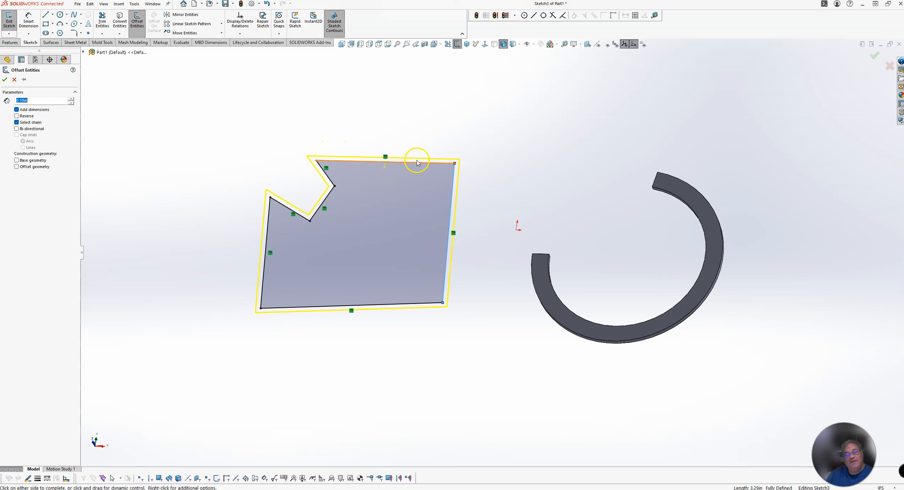
pyautogui.scroll(-3, 418, 161)
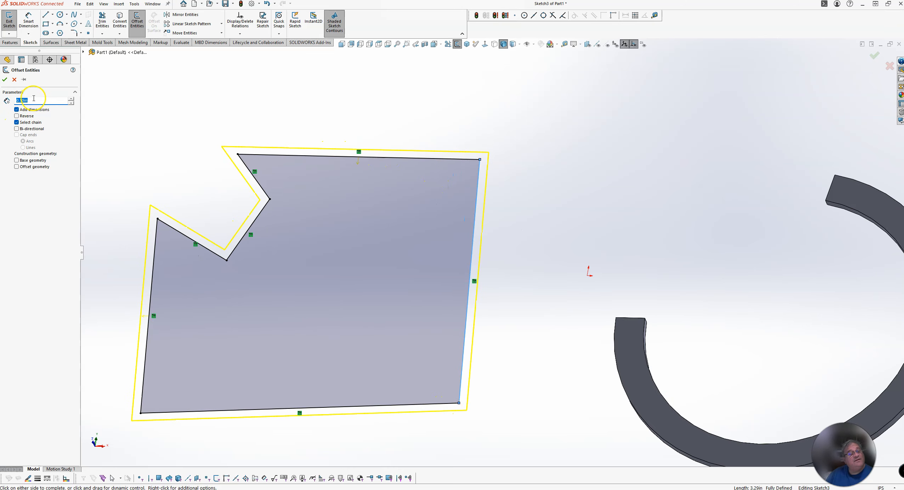
pyautogui.click(157, 134)
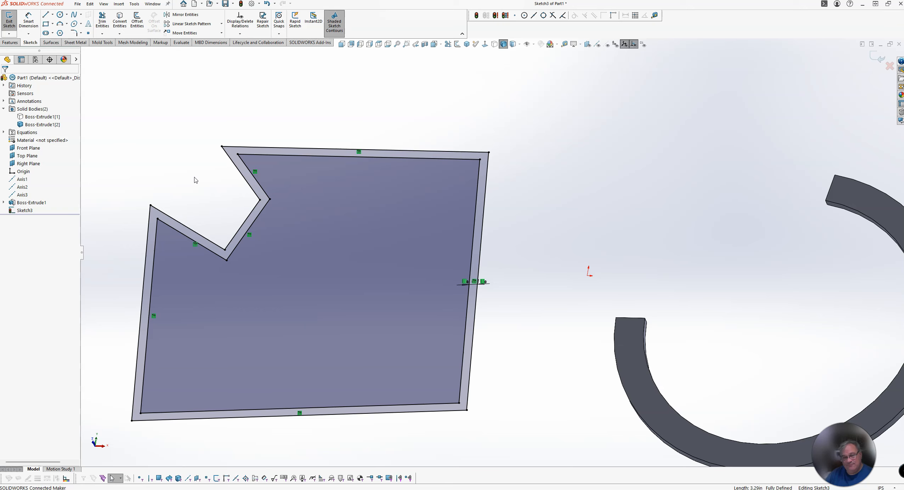
# Set the offset dimension between the plate's inner and outer outlines to 0.25 in.
pyautogui.scroll(4, 347, 196)
pyautogui.scroll(2, 388, 297)
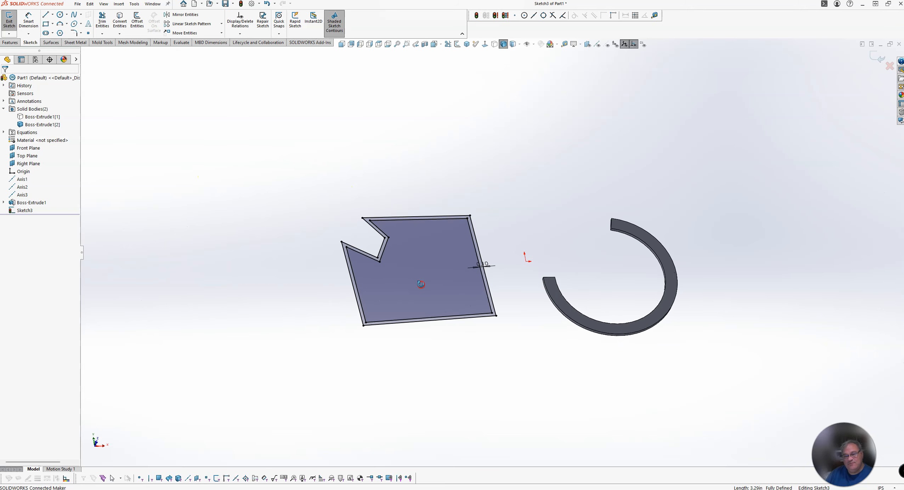
pyautogui.scroll(-4, 456, 280)
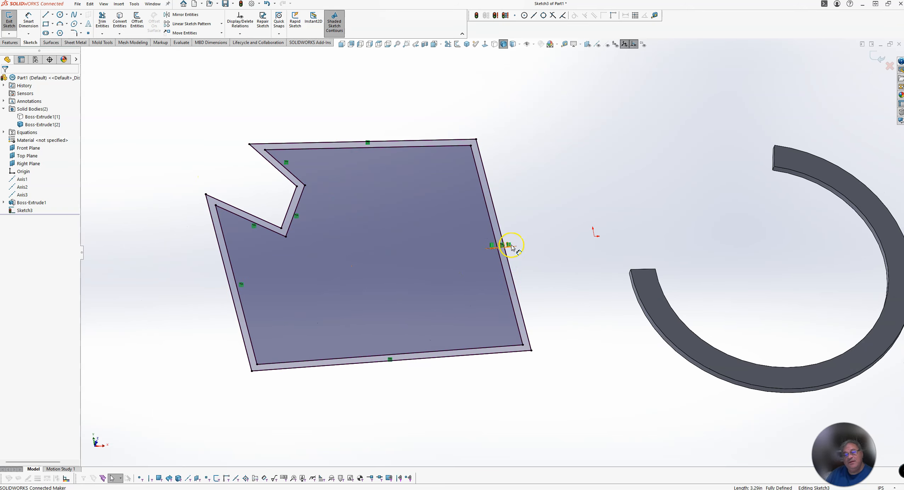
pyautogui.scroll(5, 507, 261)
pyautogui.scroll(-10, 507, 260)
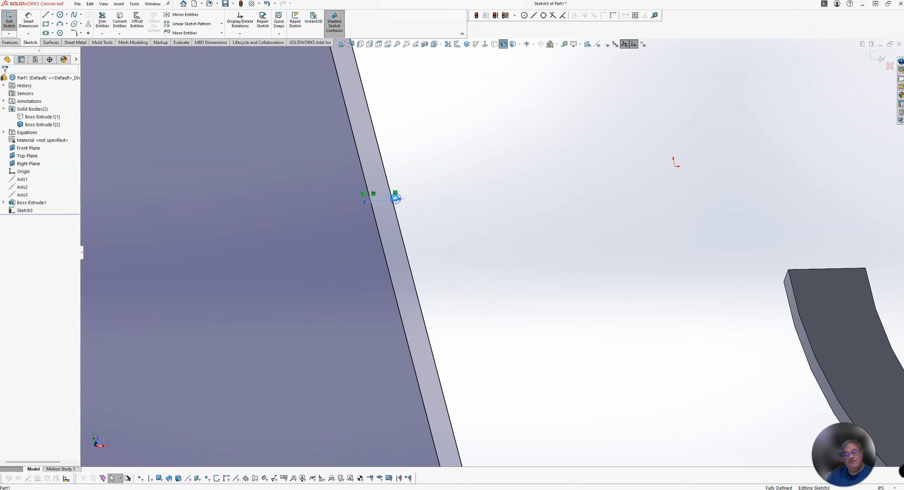
pyautogui.doubleClick(396, 200)
pyautogui.write('.25')
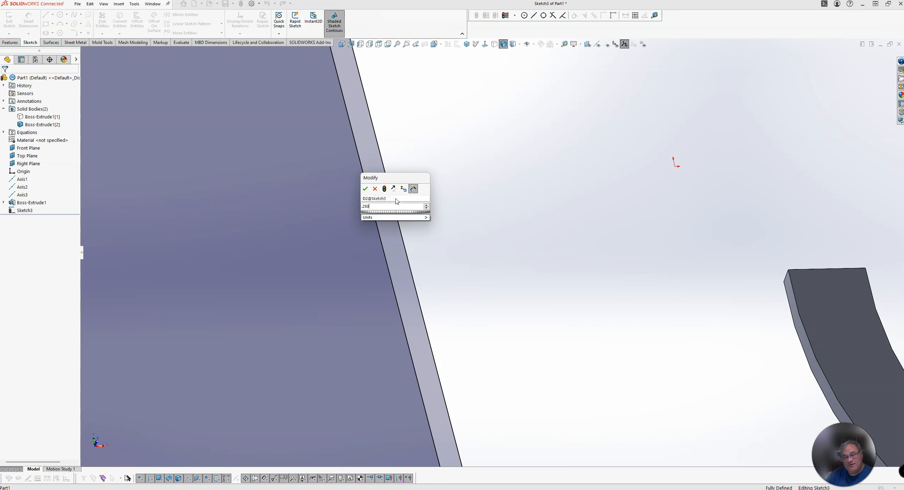
pyautogui.press('Return')
pyautogui.press('f')
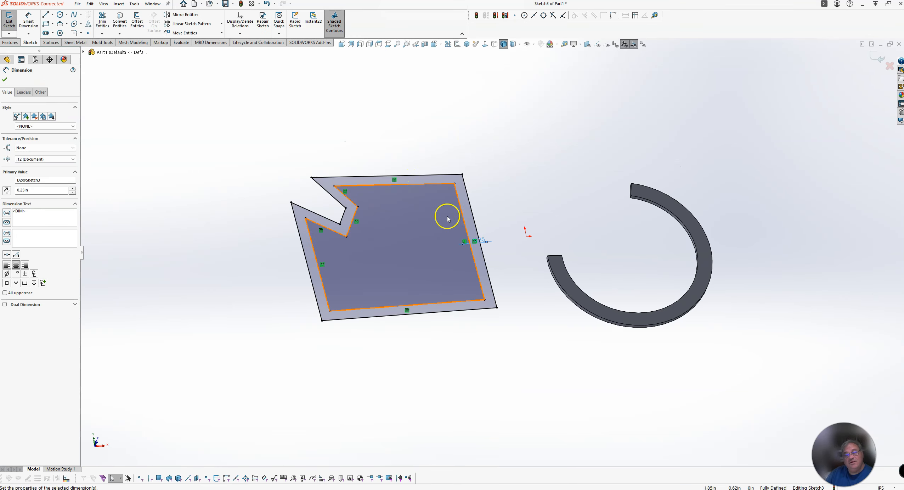
# Set the offset dimension between the plate's inner and outer outlines to 0.75 in.
pyautogui.scroll(-3, 490, 250)
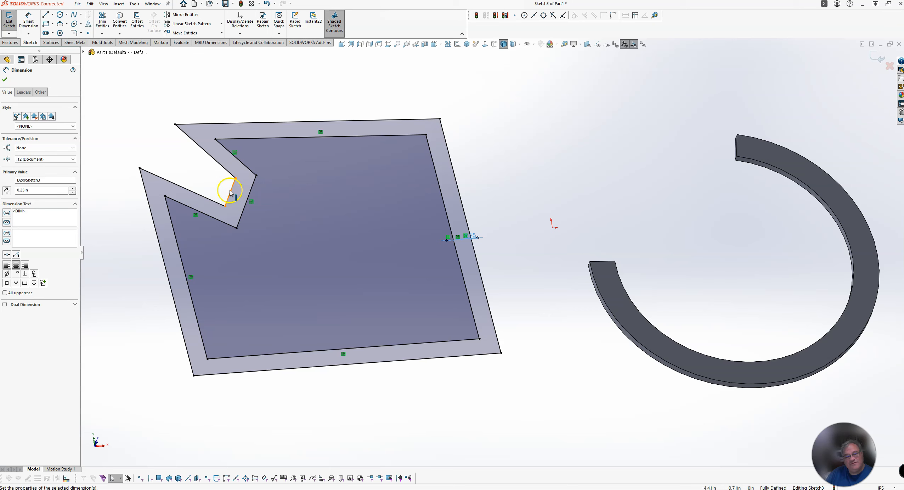
pyautogui.click(464, 236)
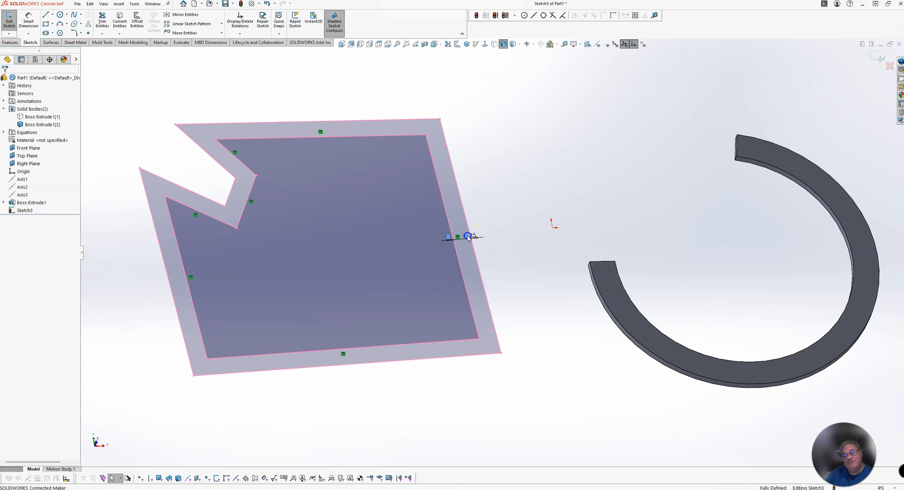
pyautogui.click(473, 237)
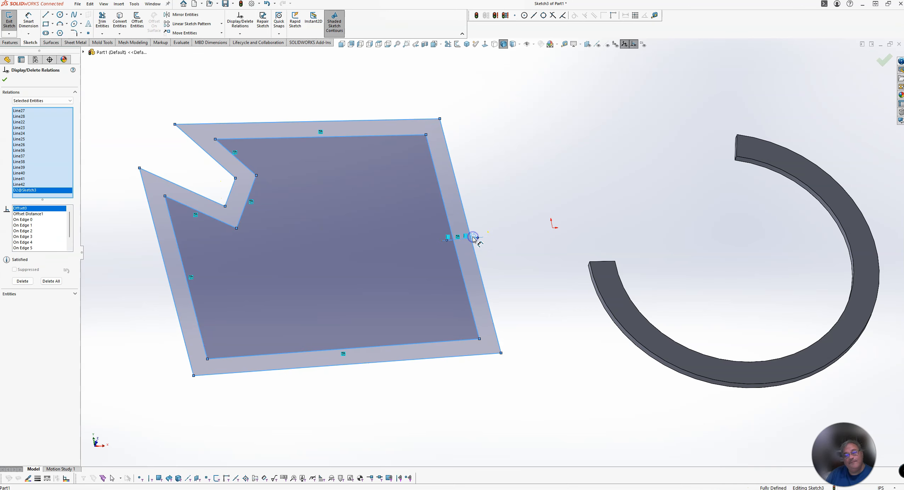
pyautogui.press('Escape')
pyautogui.click(476, 235)
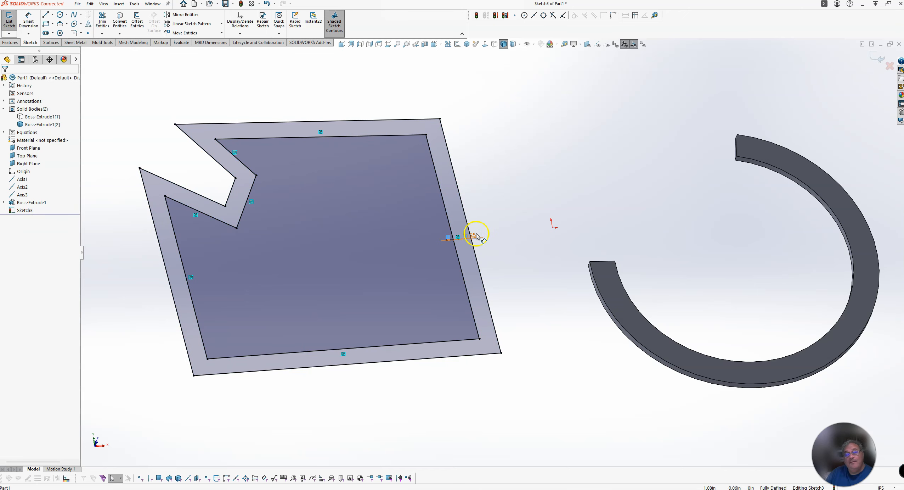
pyautogui.doubleClick(476, 236)
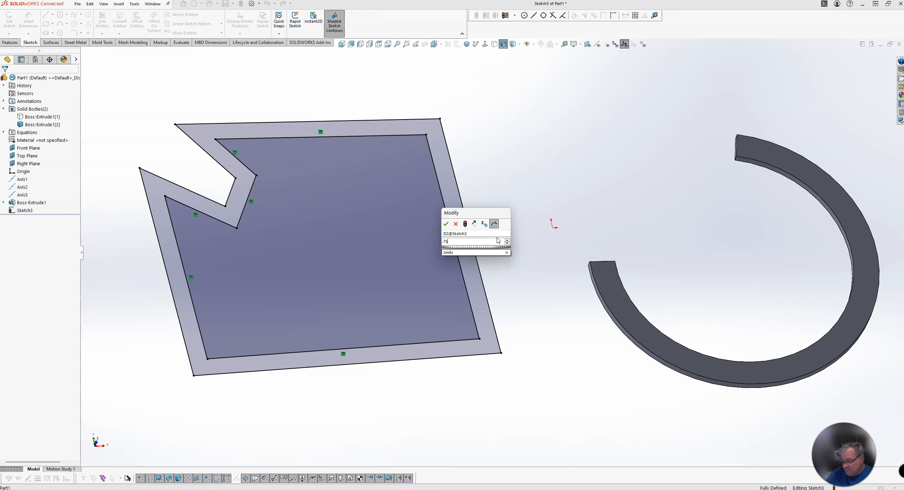
pyautogui.press('Return')
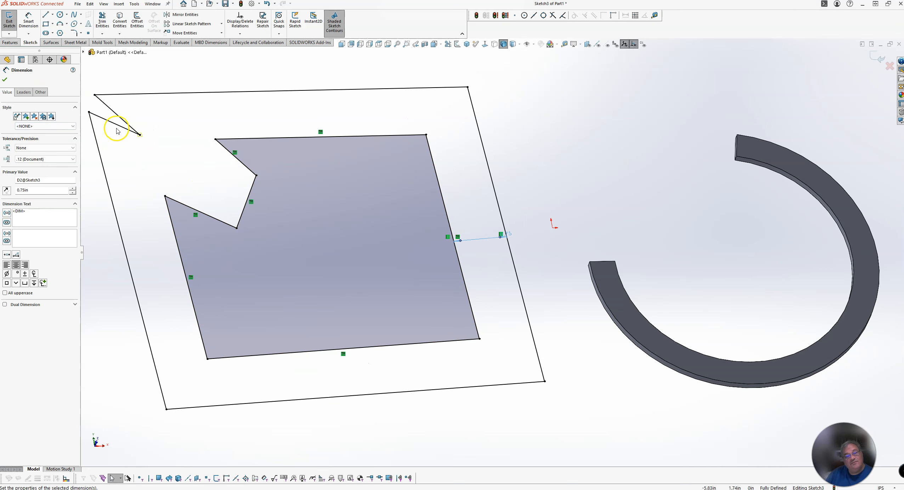
pyautogui.press('Escape')
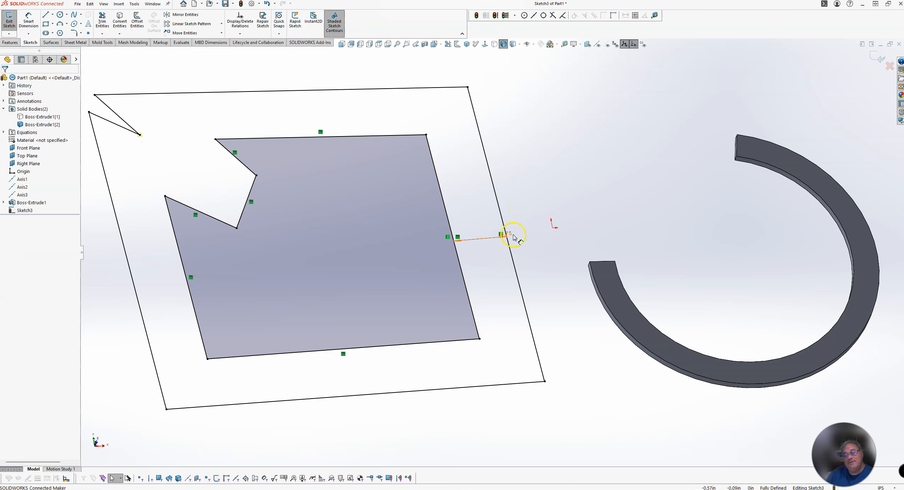
# Set the plate outline's offset dimension to 1 in and inspect how the notch collapses in the outer outline.
pyautogui.doubleClick(510, 234)
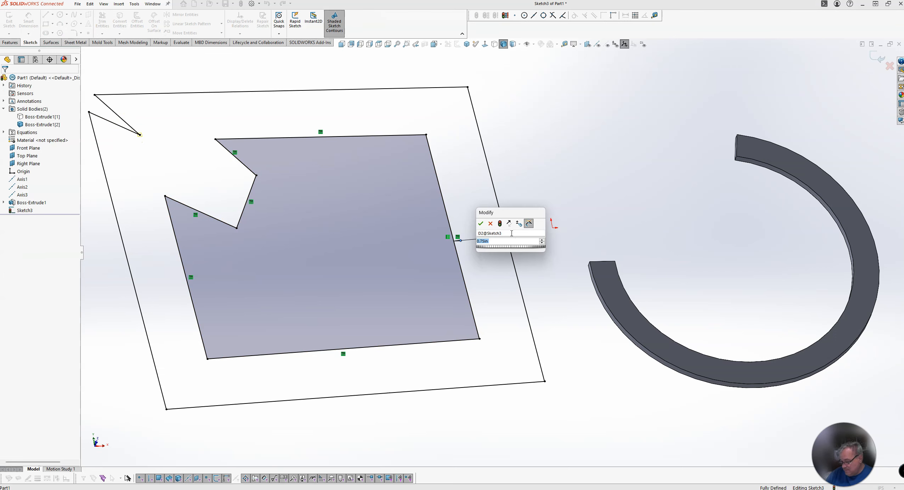
pyautogui.write('1')
pyautogui.press('Return')
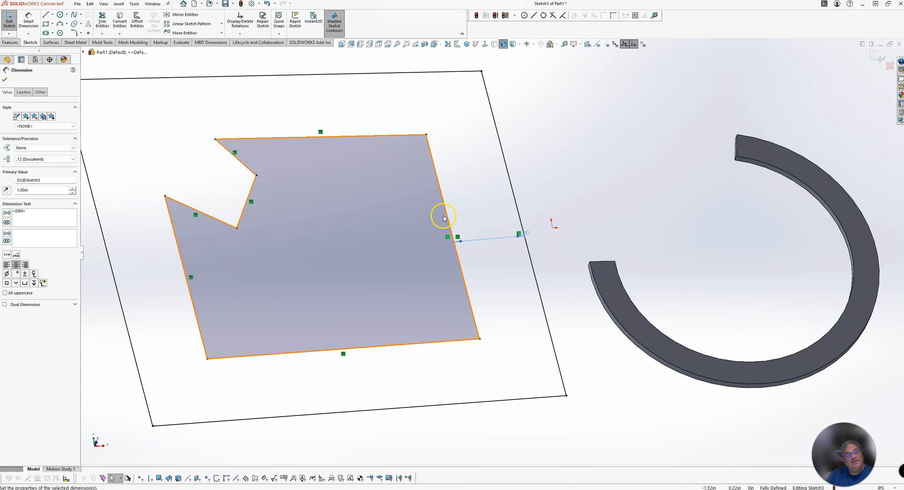
pyautogui.scroll(4, 443, 218)
pyautogui.scroll(-3, 426, 216)
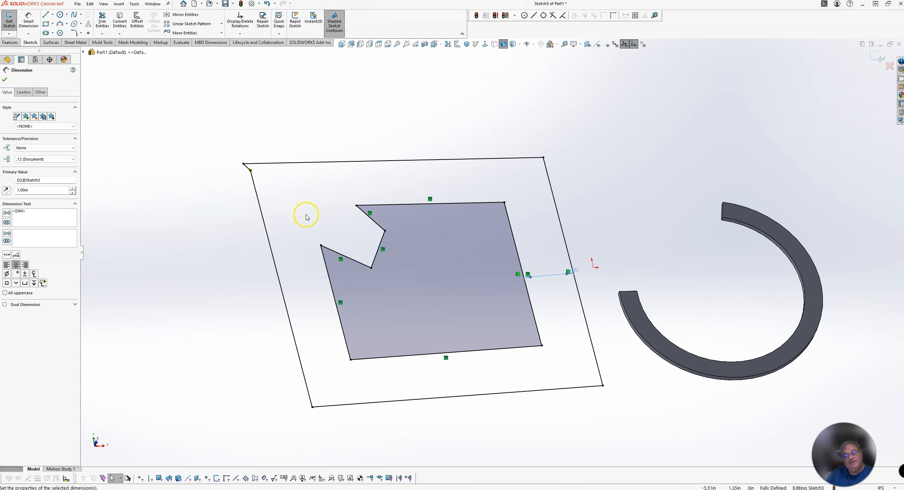
# Set the plate outline's offset dimension back to 0.25 in and exit the sketch.
pyautogui.doubleClick(578, 271)
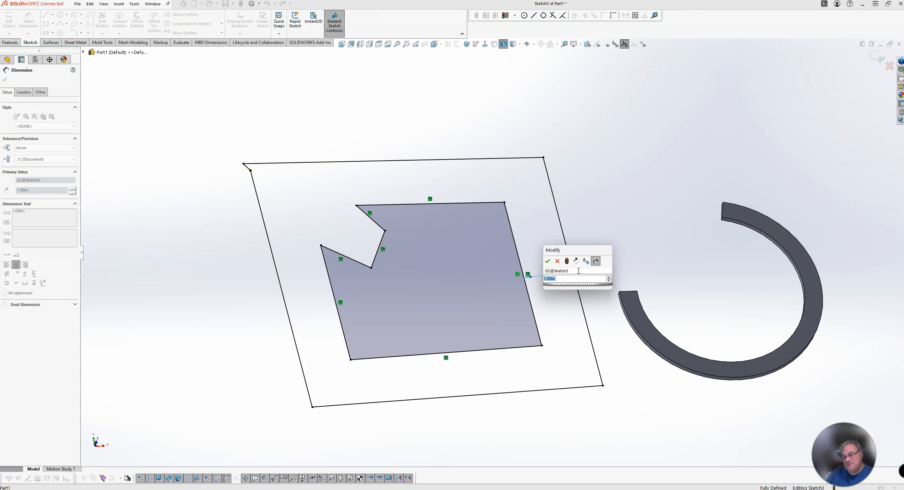
pyautogui.write('.25')
pyautogui.press('Return')
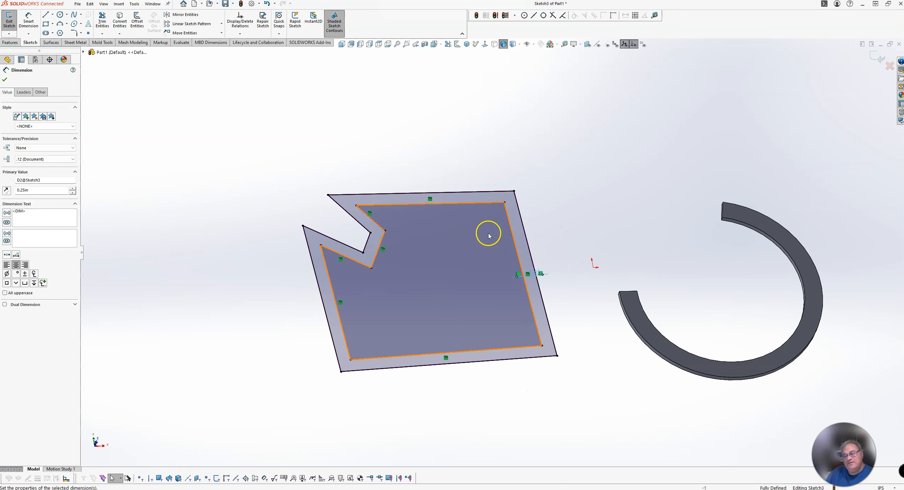
pyautogui.click(879, 59)
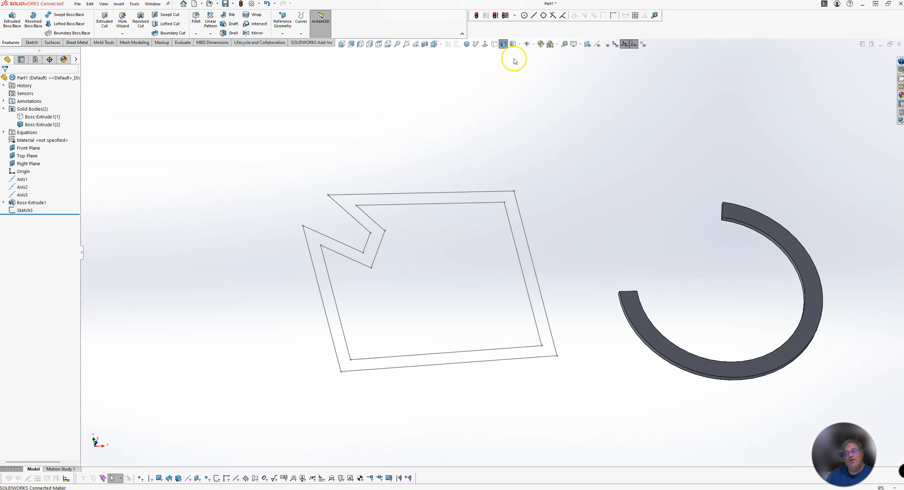
# Show the reference planes and start a new sketch on the Front Plane.
pyautogui.click(588, 44)
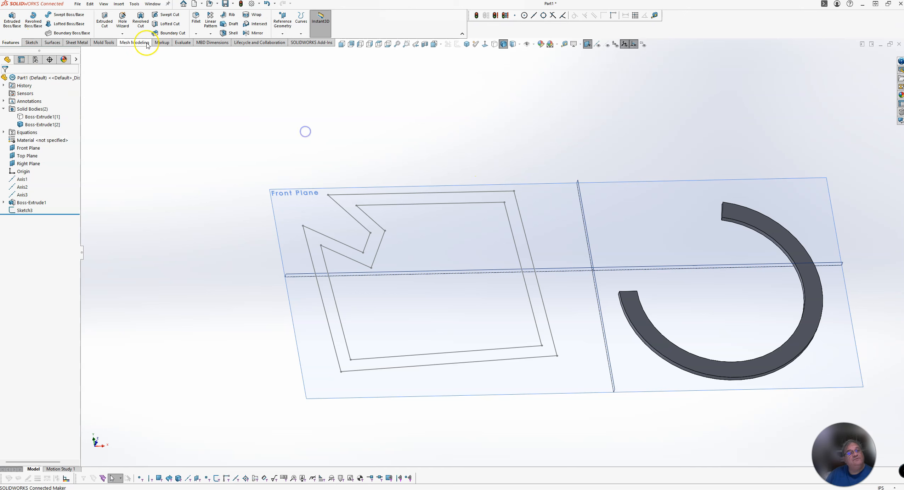
pyautogui.click(306, 191)
pyautogui.rightClick(306, 180)
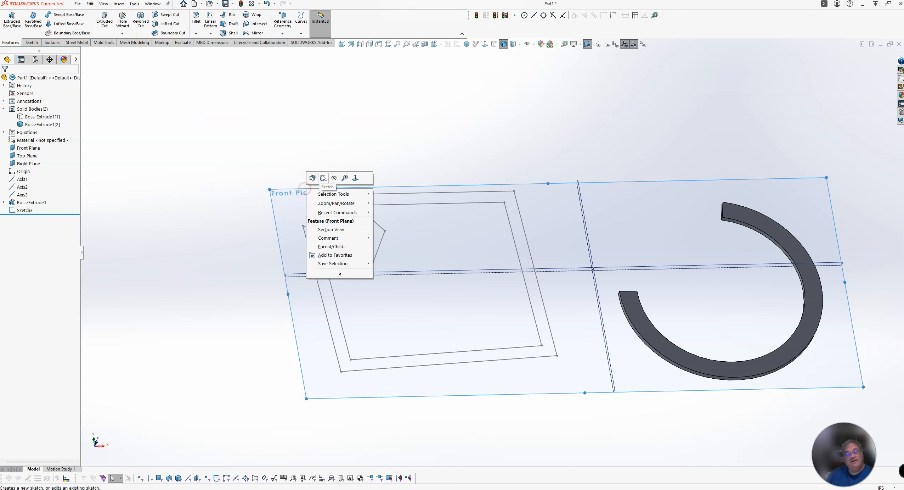
pyautogui.click(321, 176)
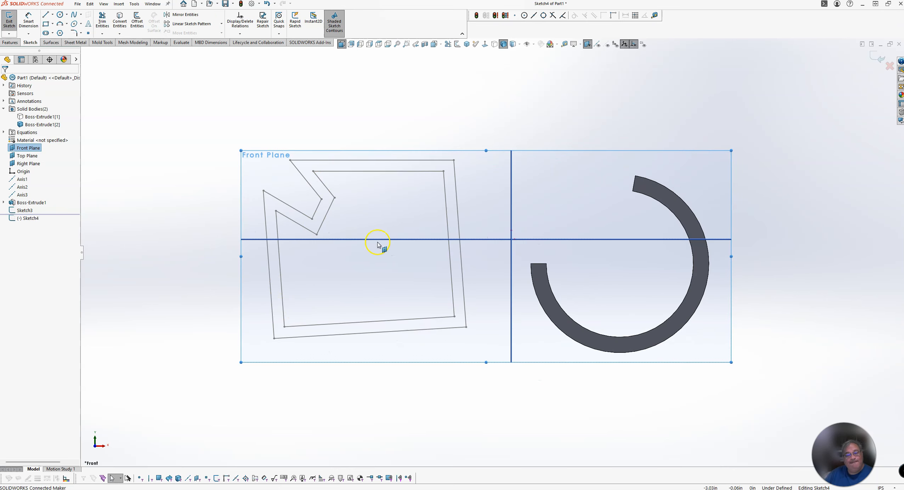
pyautogui.click(47, 16)
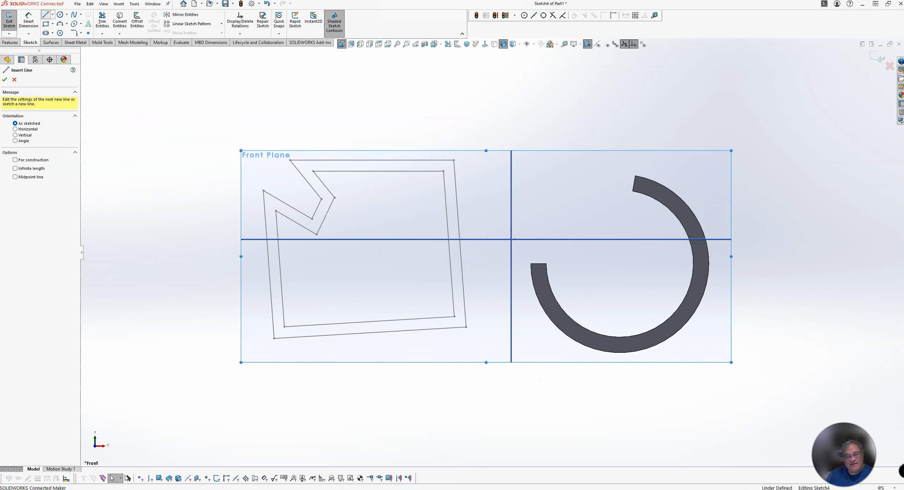
pyautogui.click(281, 387)
pyautogui.moveTo(328, 402); pyautogui.dragTo(393, 406)
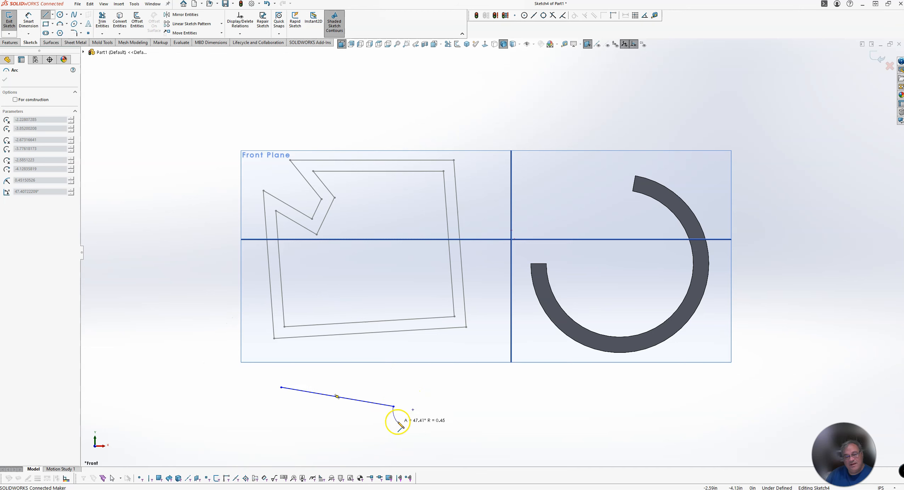
pyautogui.press('Escape')
pyautogui.press('Escape')
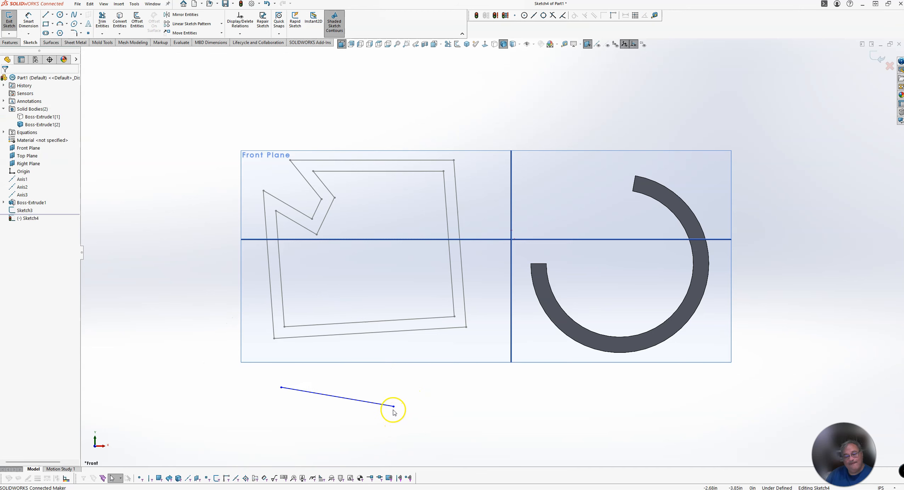
pyautogui.click(394, 406)
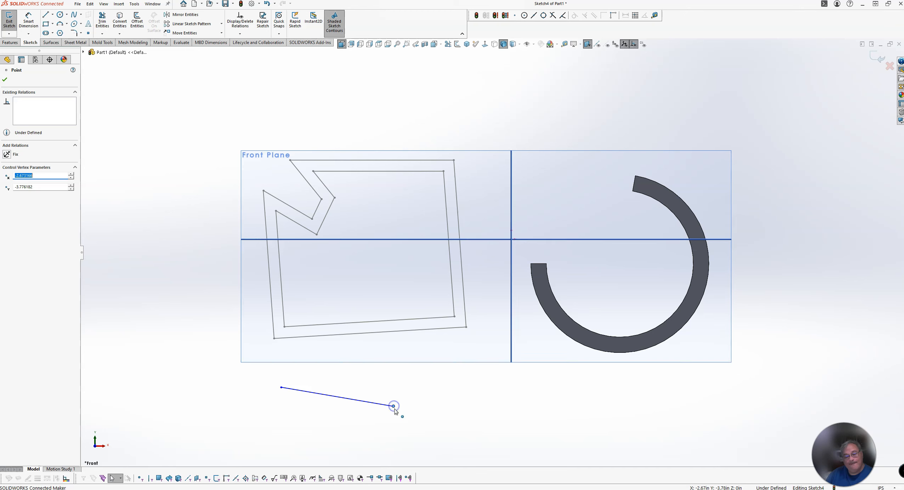
pyautogui.press('Escape')
pyautogui.click(383, 406)
pyautogui.press('Delete')
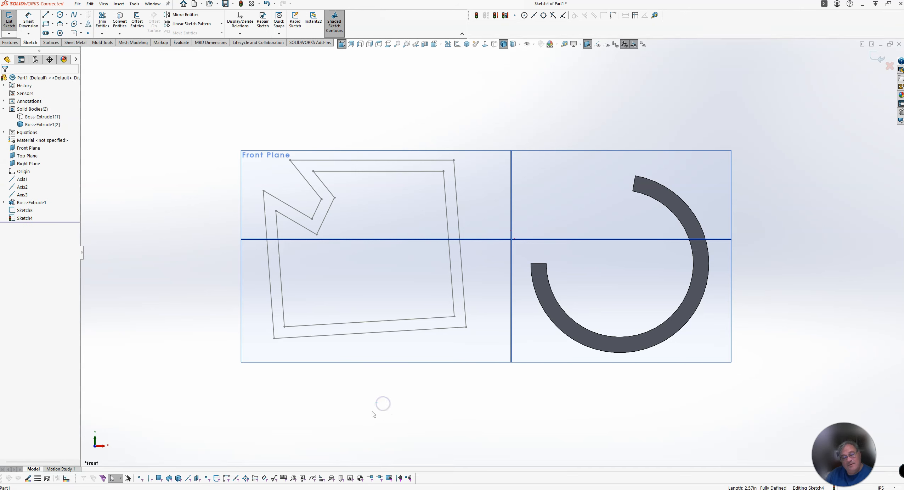
# Sketch a closed tapered profile below the plate outline from three lines and a 180° tangent end arc of about 0.20 in radius.
pyautogui.click(45, 14)
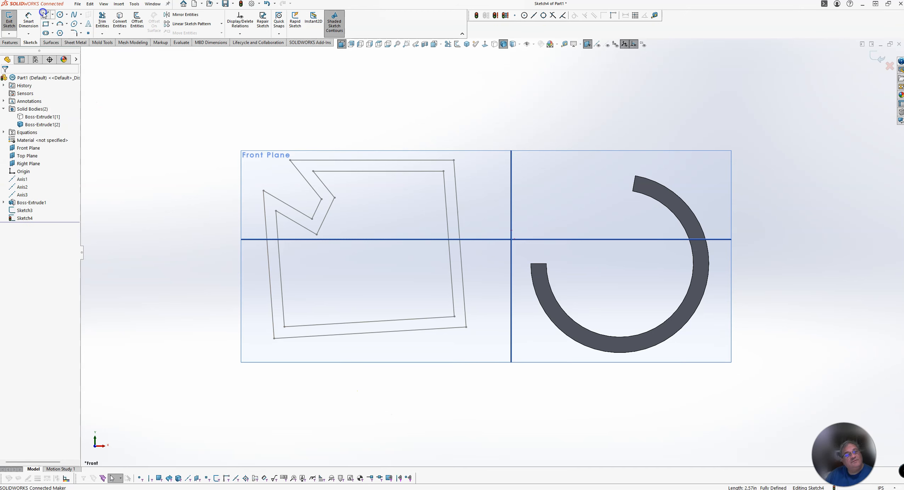
pyautogui.click(224, 375)
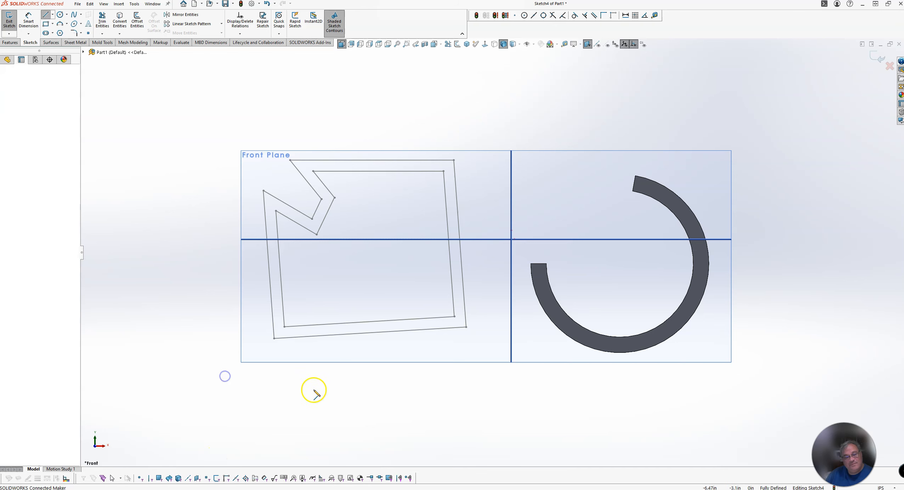
pyautogui.click(336, 396)
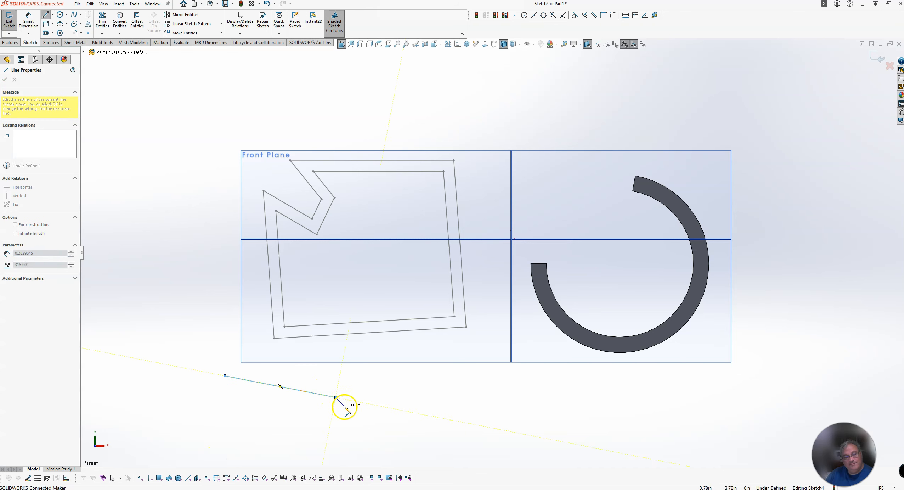
pyautogui.press('a')
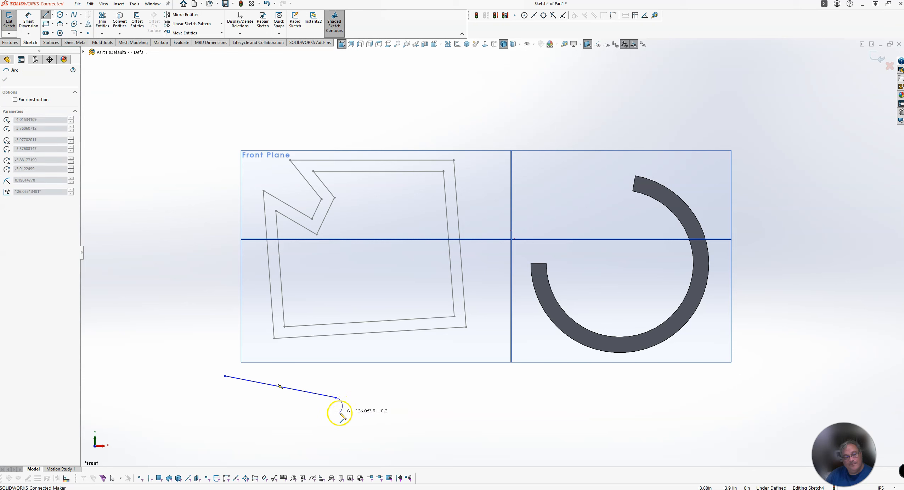
pyautogui.click(333, 414)
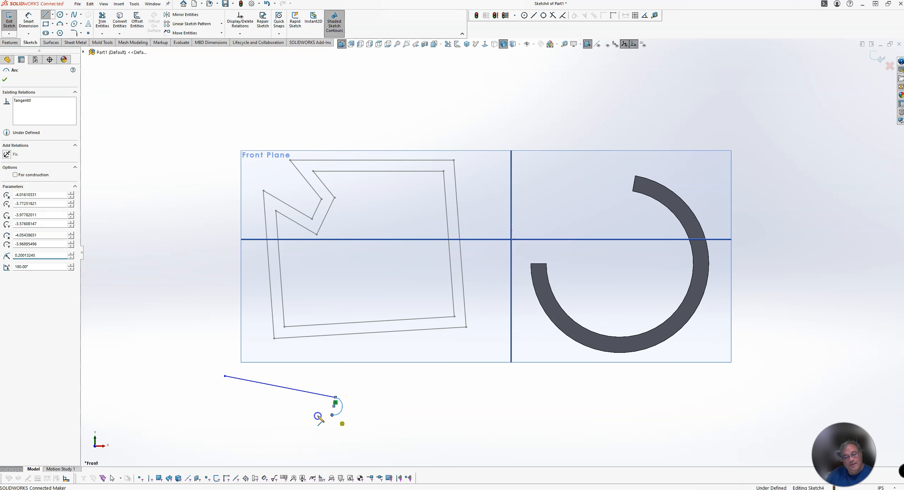
pyautogui.click(219, 403)
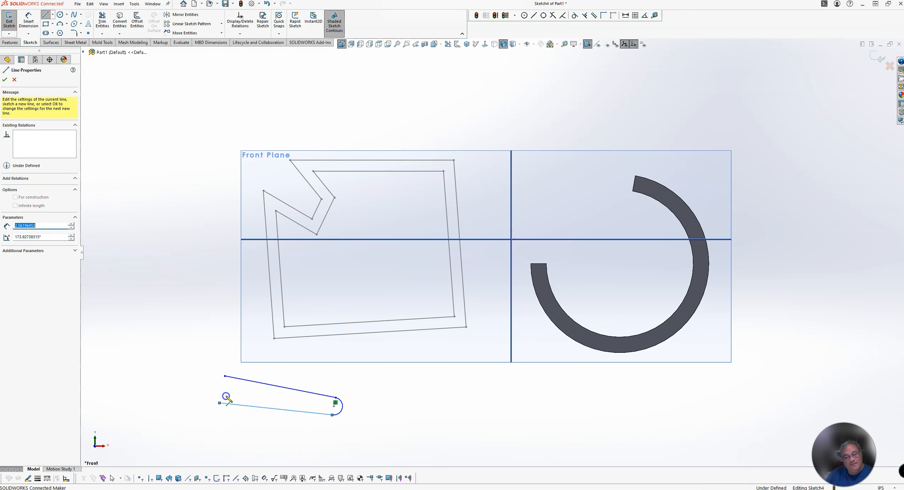
pyautogui.click(225, 375)
pyautogui.press('Escape')
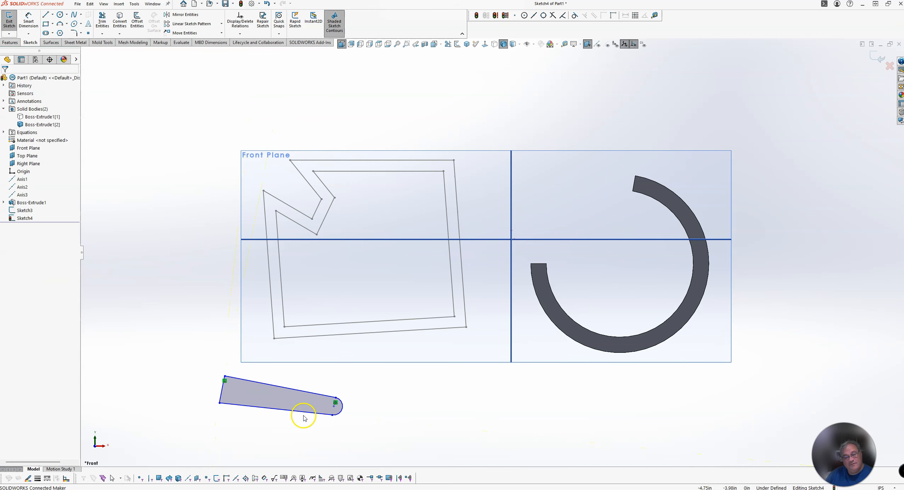
# Add a tangent relation between the tapered profile's lower line and its end arc.
pyautogui.click(332, 415)
pyautogui.click(354, 384)
pyautogui.click(303, 442)
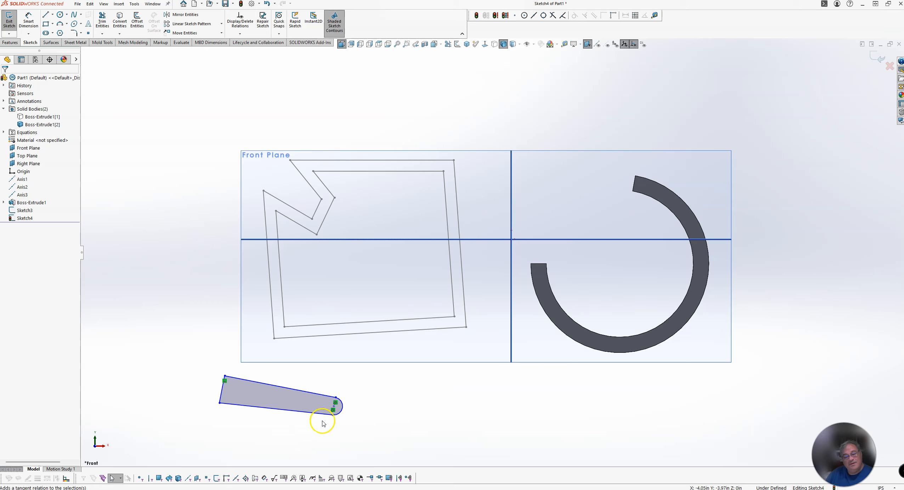
# Reshape the tapered profile's rounded tip to a smaller radius so that its lower line runs horizontally.
pyautogui.scroll(-5, 320, 421)
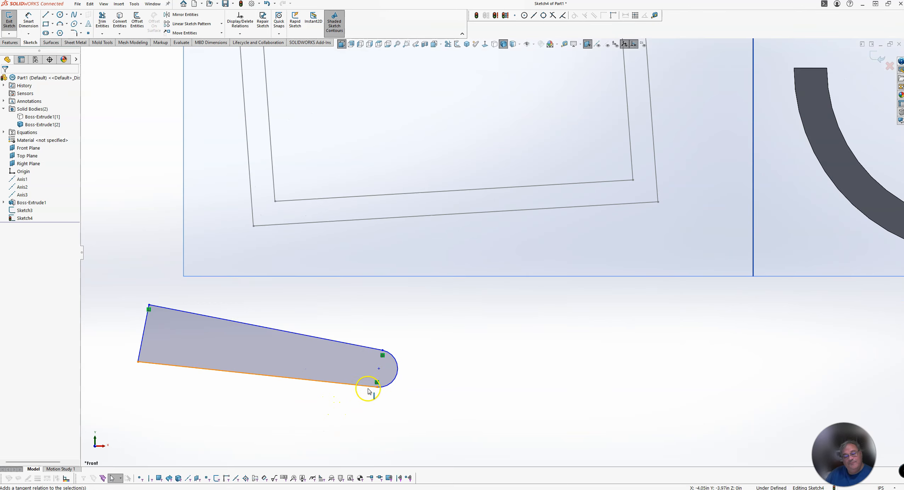
pyautogui.moveTo(378, 387); pyautogui.dragTo(367, 351)
pyautogui.moveTo(366, 343)
pyautogui.mouseDown()
pyautogui.moveTo(369, 367)
pyautogui.moveTo(365, 334)
pyautogui.moveTo(373, 379)
pyautogui.moveTo(371, 361)
pyautogui.mouseUp()
pyautogui.click(312, 390)
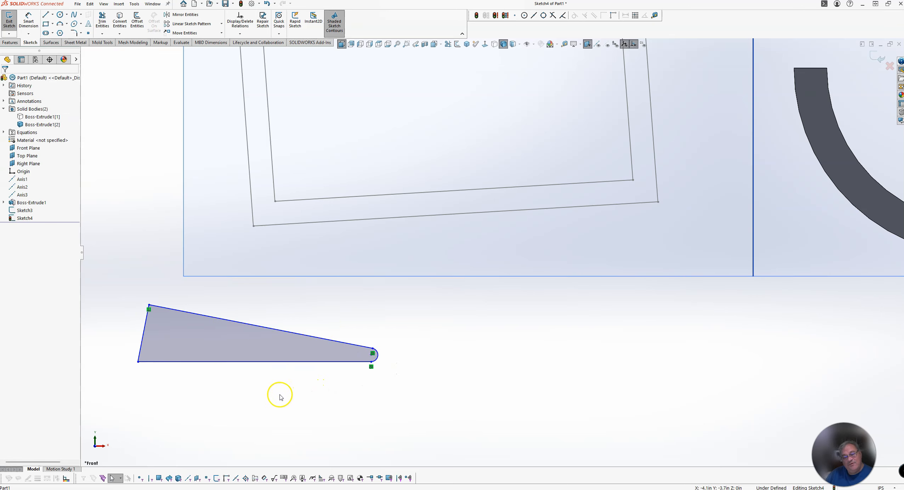
# Dimension the distance from the tapered profile's wide end line to the center of its tip arc, keeping the drawn value.
pyautogui.press('d')
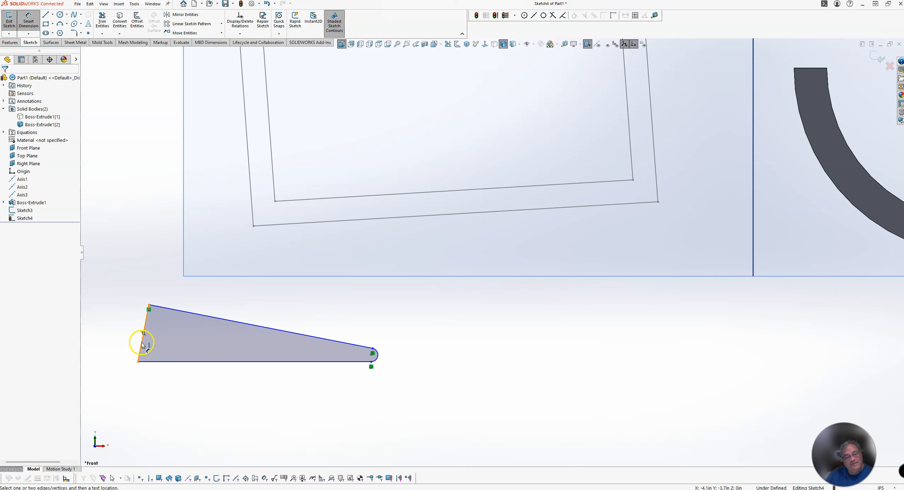
pyautogui.click(143, 342)
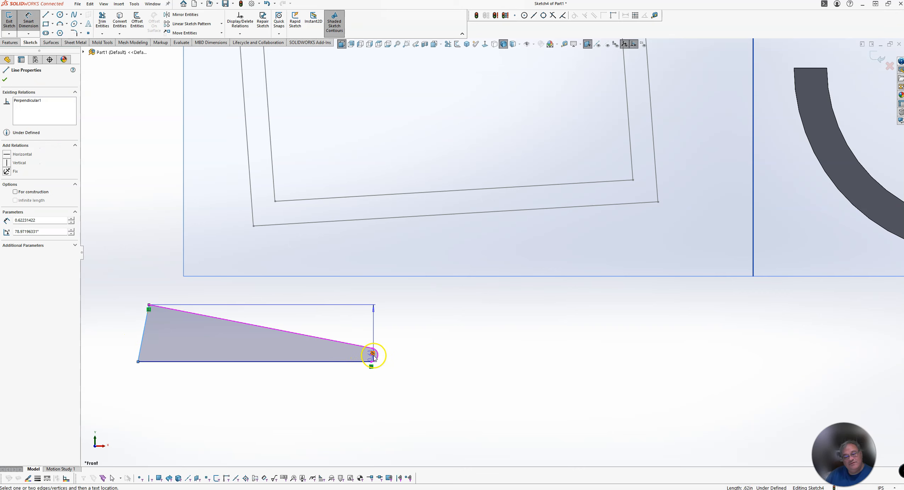
pyautogui.click(371, 355)
pyautogui.click(297, 322)
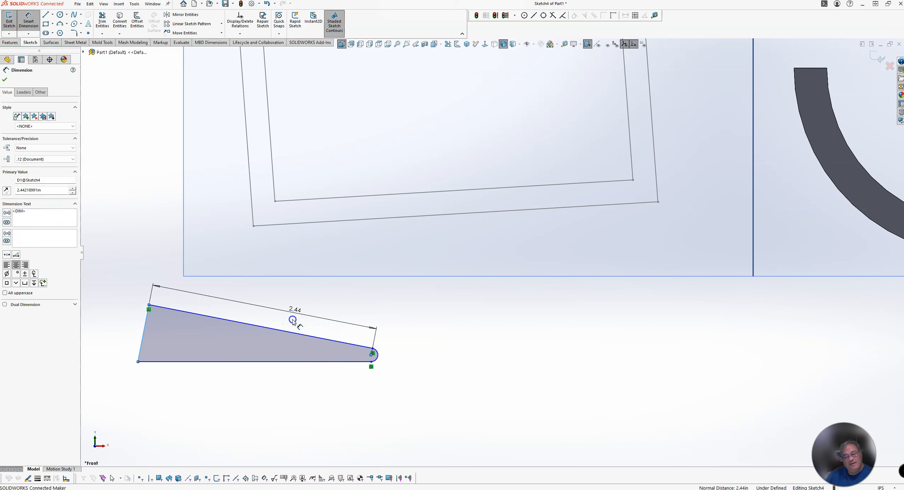
pyautogui.press('Return')
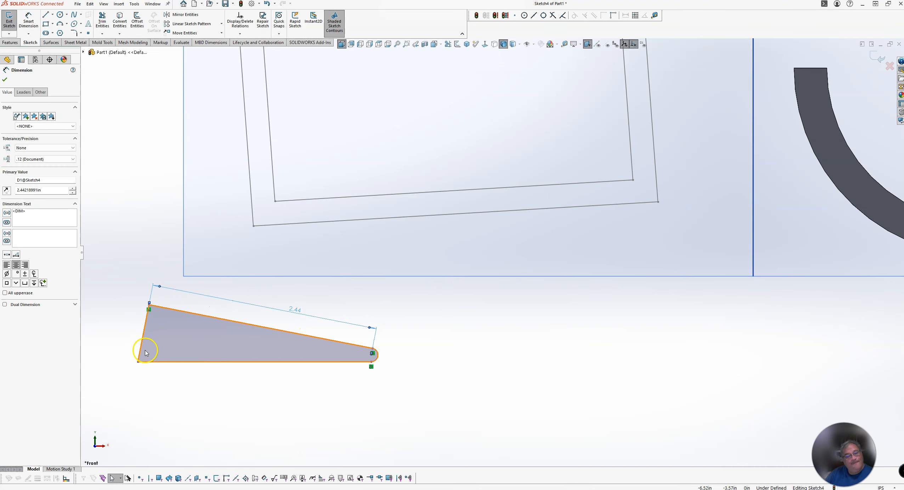
# Dimension the vertical height of the tapered profile's wide end line, keeping the drawn value.
pyautogui.click(142, 345)
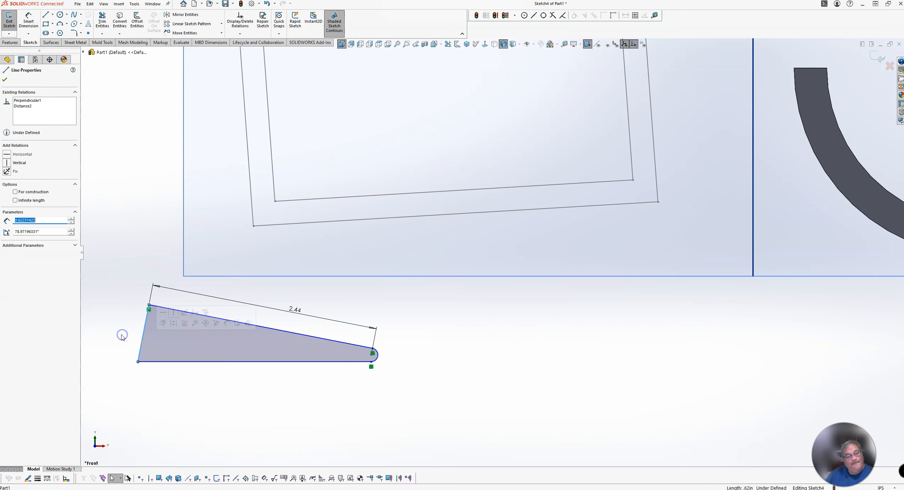
pyautogui.press('Escape')
pyautogui.press('d')
pyautogui.click(142, 336)
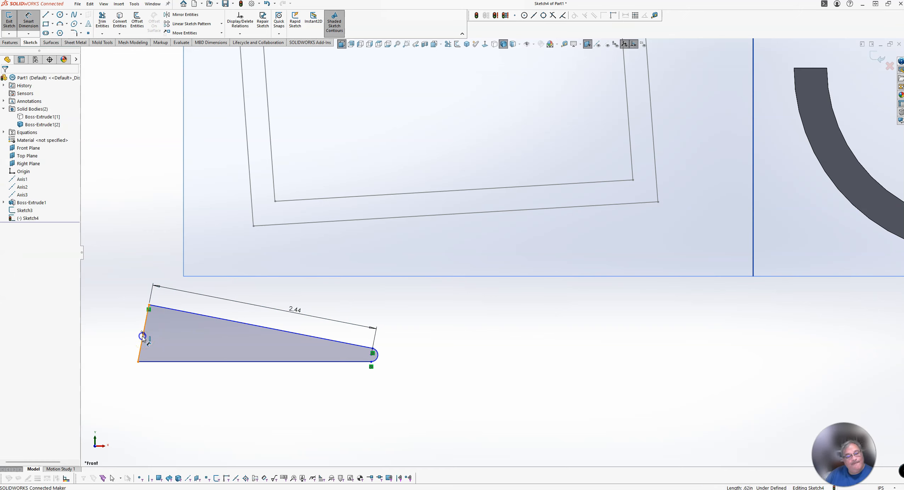
pyautogui.click(133, 342)
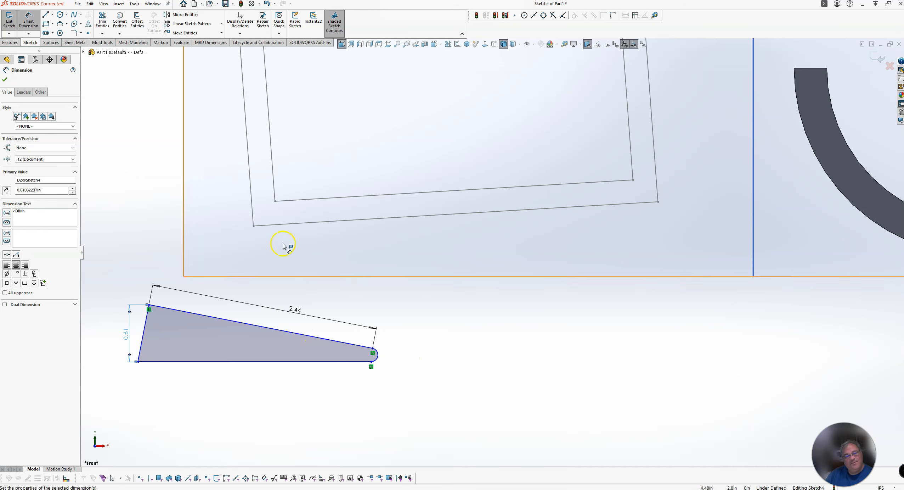
# Sketch two connected lines forming a narrow V beside the tapered profile, the first about 0.96 in long at about 41°.
pyautogui.click(45, 15)
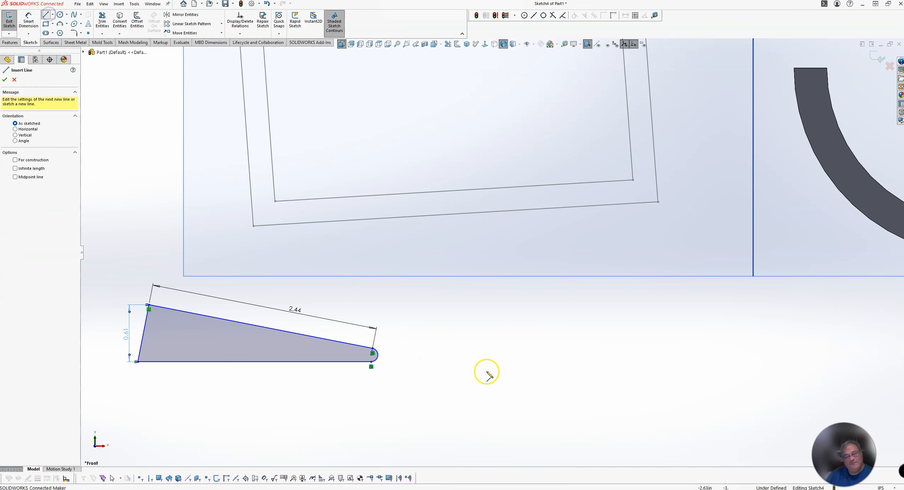
pyautogui.click(487, 373)
pyautogui.click(555, 315)
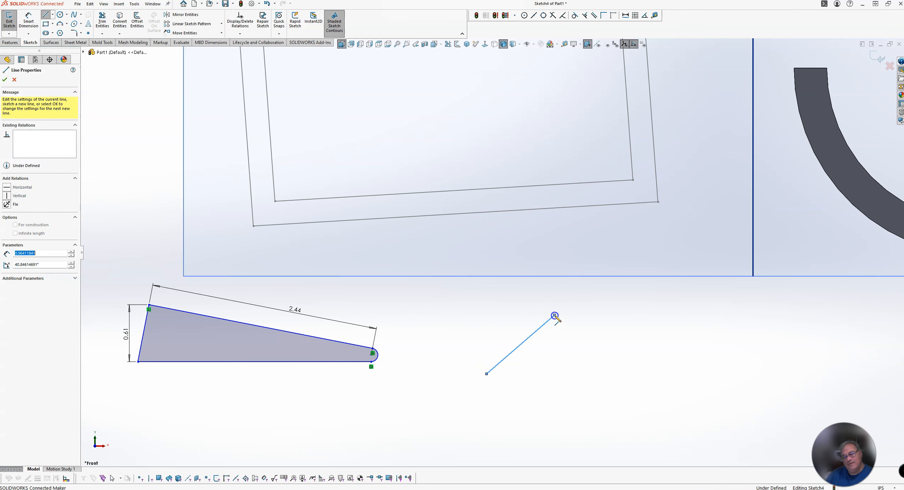
pyautogui.click(527, 395)
pyautogui.press('Escape')
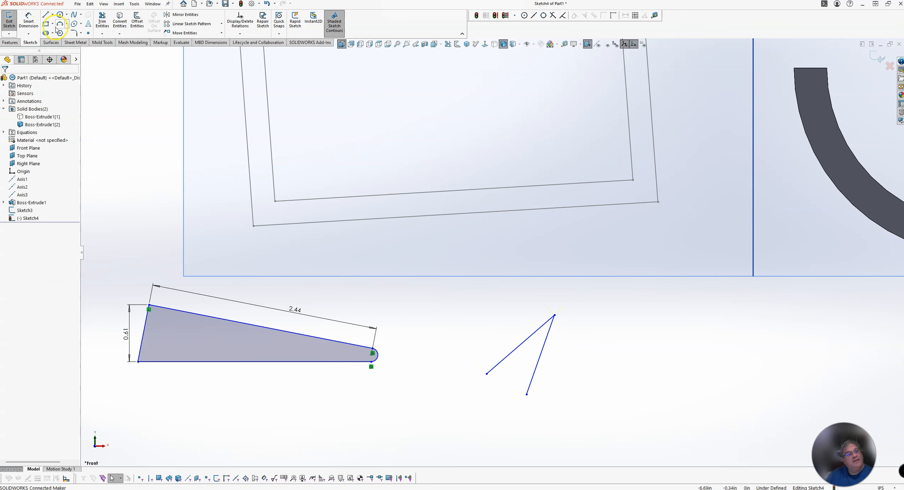
# Delete the steeper second line of the V, leaving only the first slanted line.
pyautogui.click(73, 34)
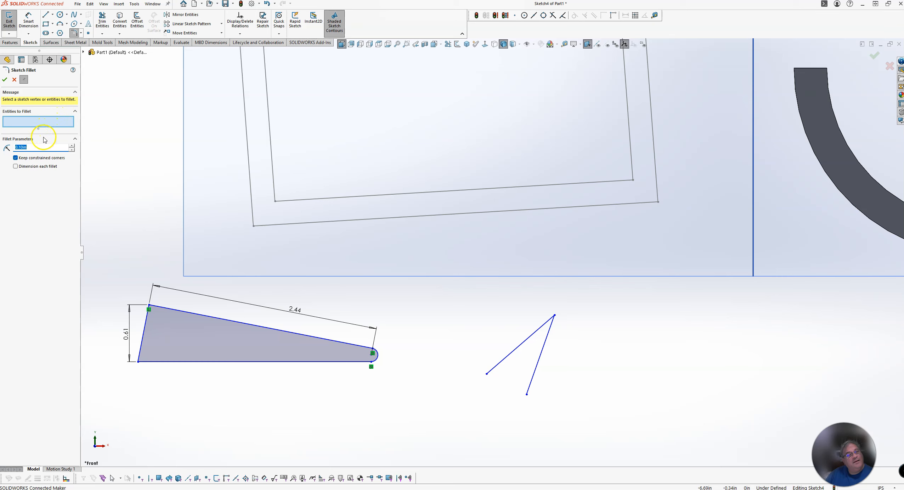
pyautogui.press('Escape')
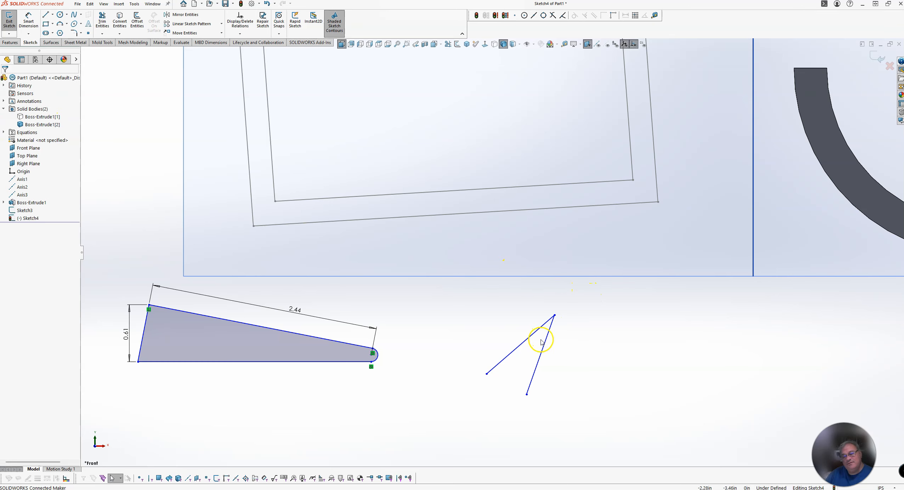
pyautogui.click(545, 340)
pyautogui.press('Delete')
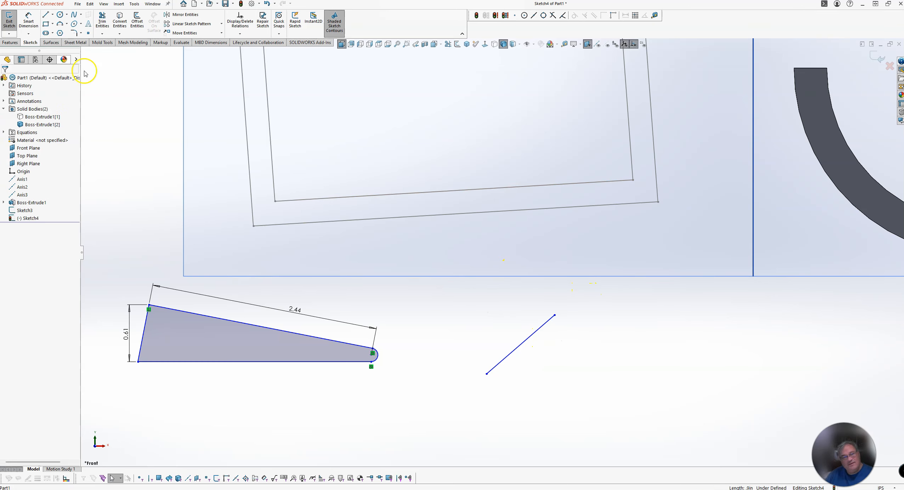
# Continue from the slanted line's upper endpoint with a short perpendicular line, a tangent arc and a long line slanting back down.
pyautogui.click(44, 15)
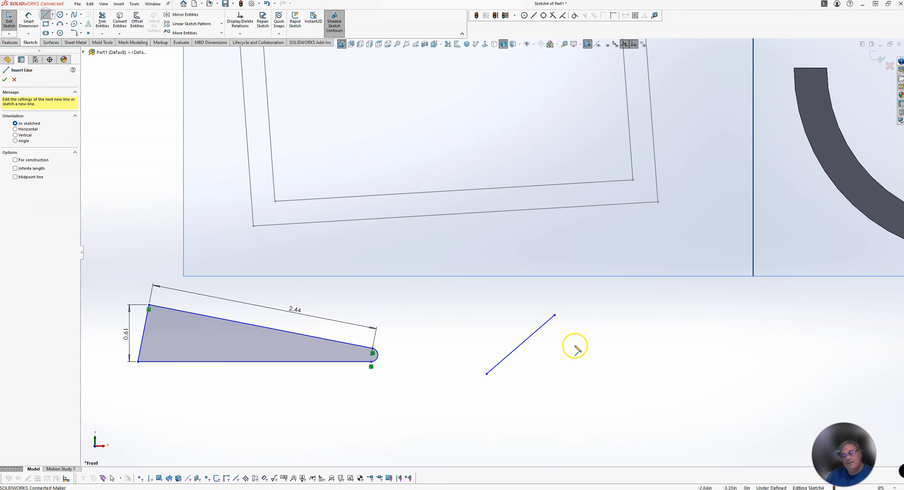
pyautogui.click(555, 315)
pyautogui.click(580, 344)
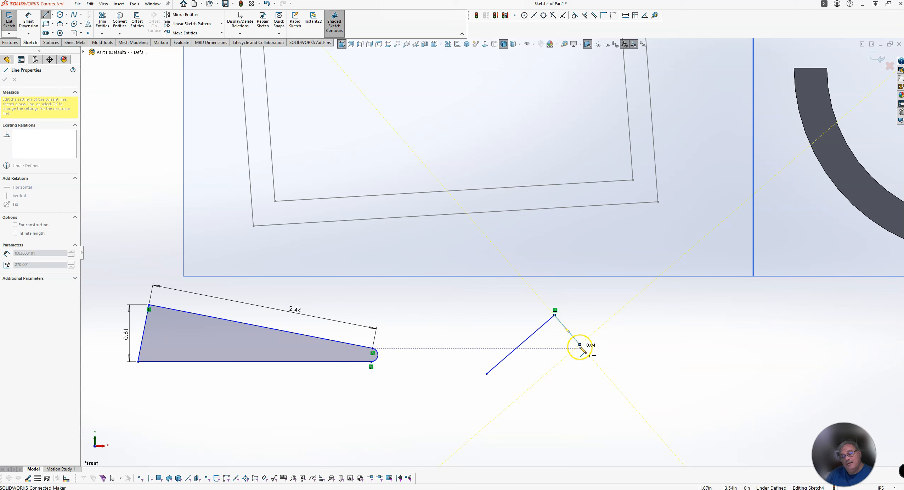
pyautogui.click(580, 377)
pyautogui.click(537, 427)
pyautogui.press('Escape')
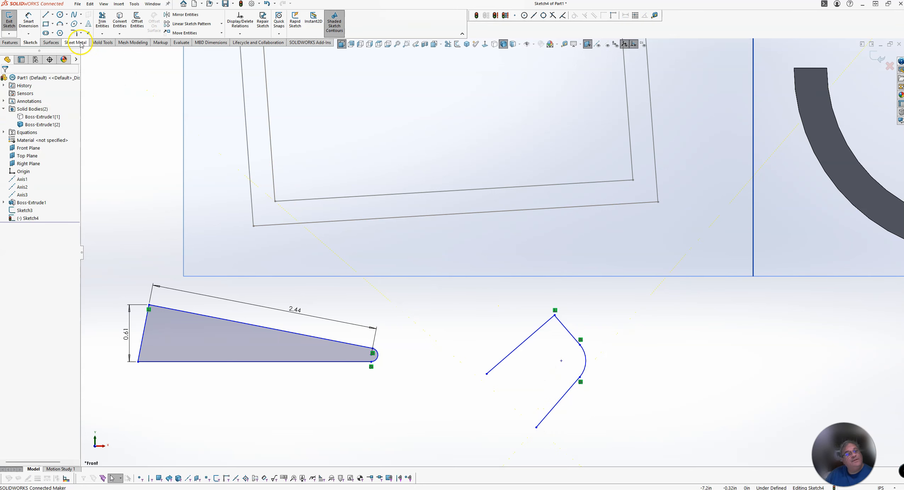
# Fillet the corner between the first slanted line and the short perpendicular line with a 0.10 in radius.
pyautogui.click(74, 33)
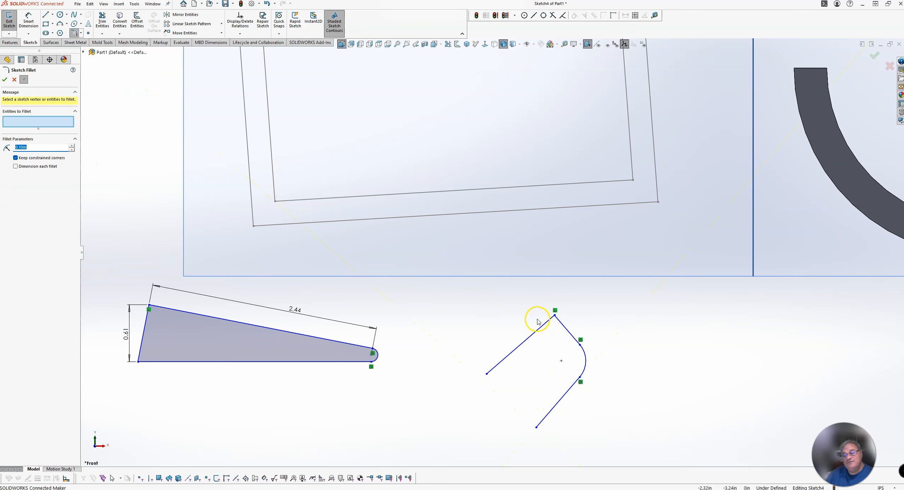
pyautogui.click(556, 317)
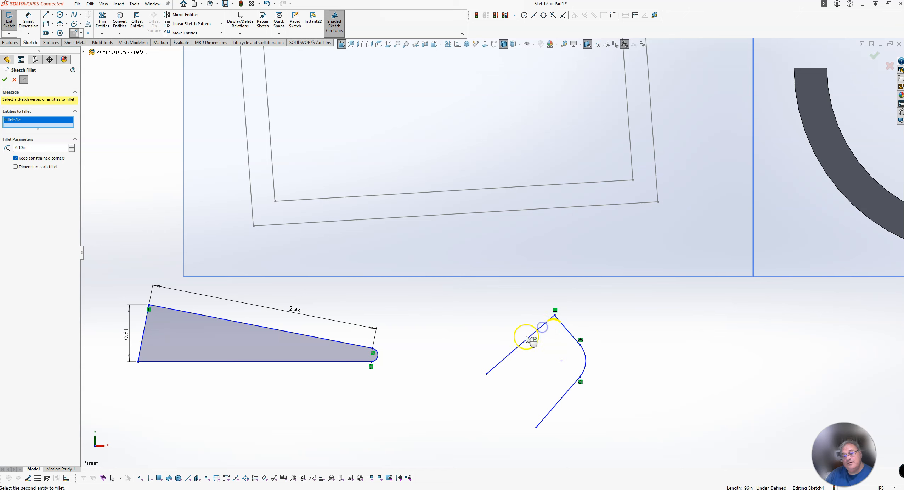
pyautogui.click(6, 80)
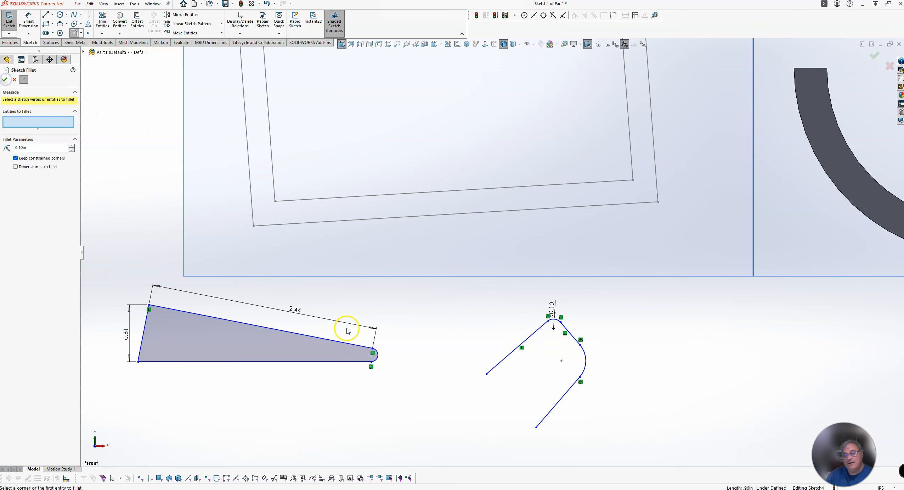
# Find the intersections of the short line with both long slanted lines and dimension the distance between these points as 0.6 in.
pyautogui.press('d')
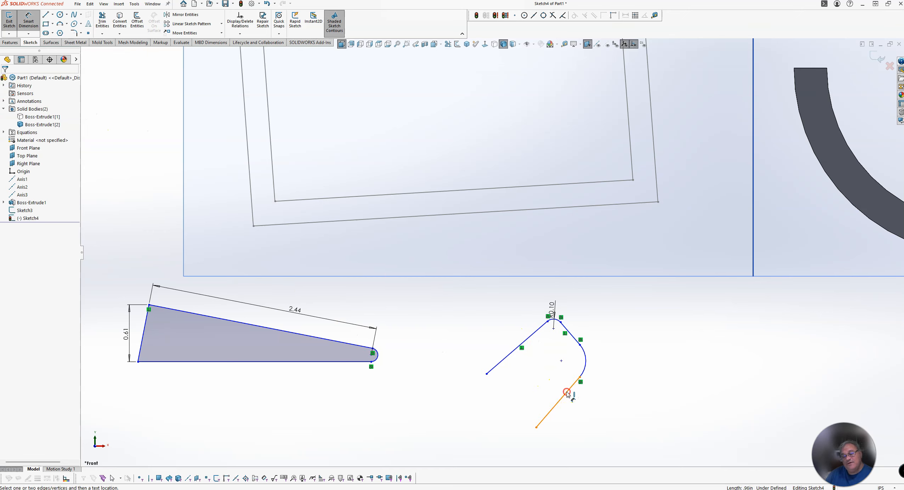
pyautogui.rightClick(567, 392)
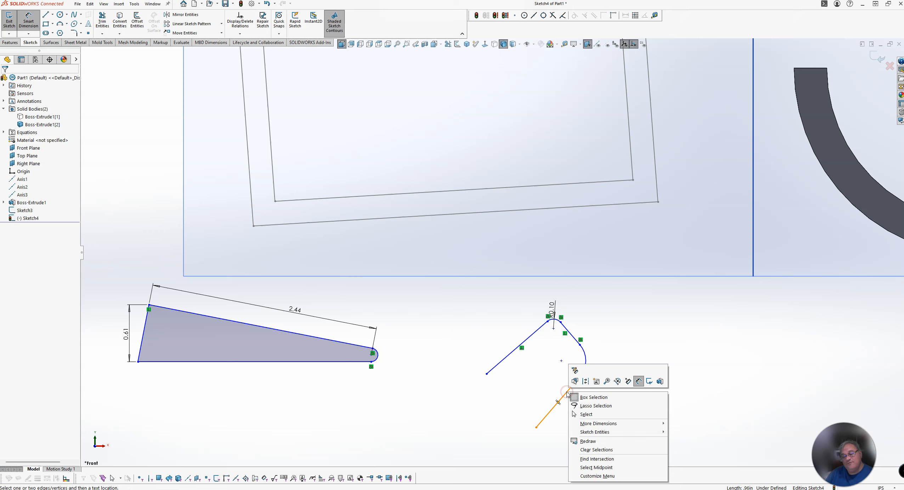
pyautogui.click(610, 467)
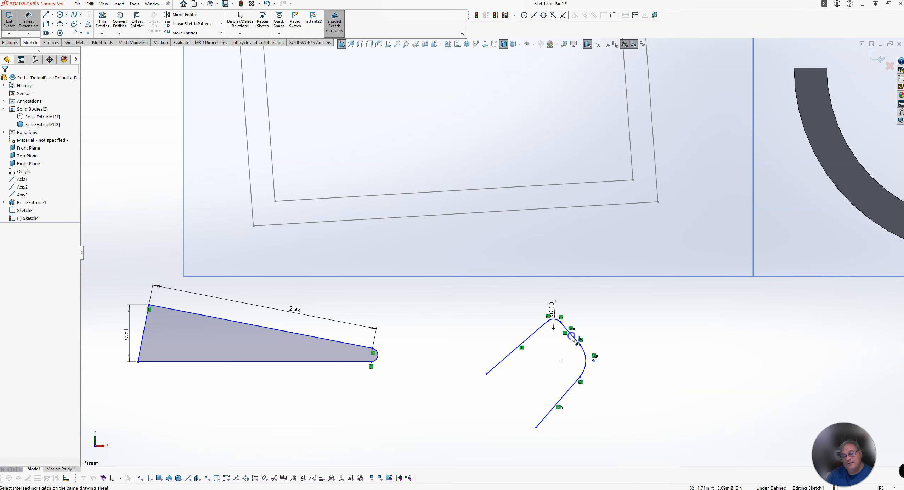
pyautogui.rightClick(540, 328)
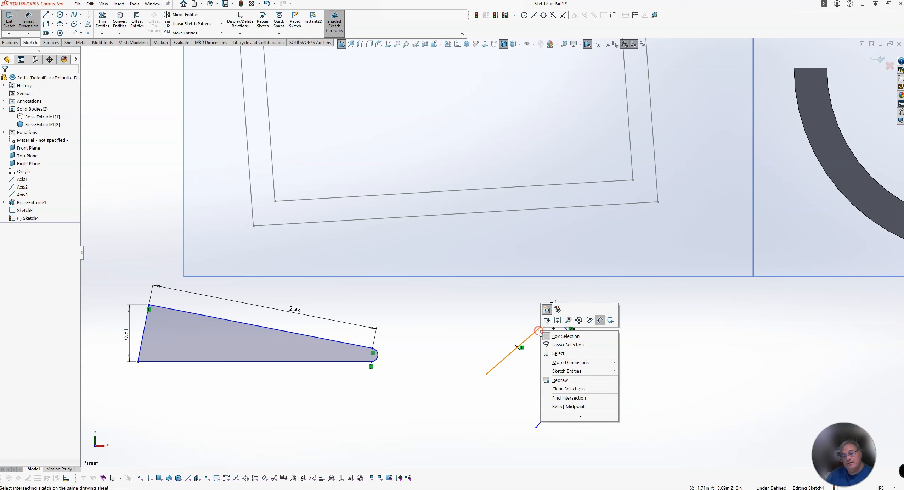
pyautogui.click(569, 398)
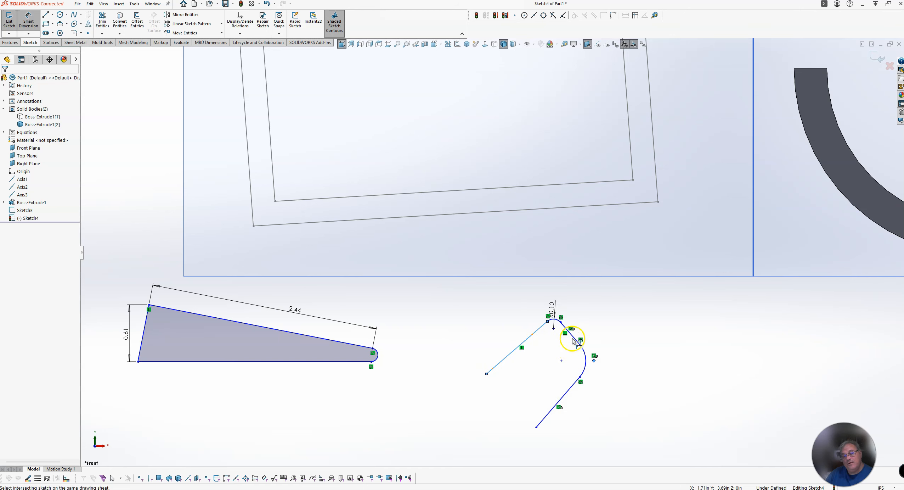
pyautogui.click(574, 339)
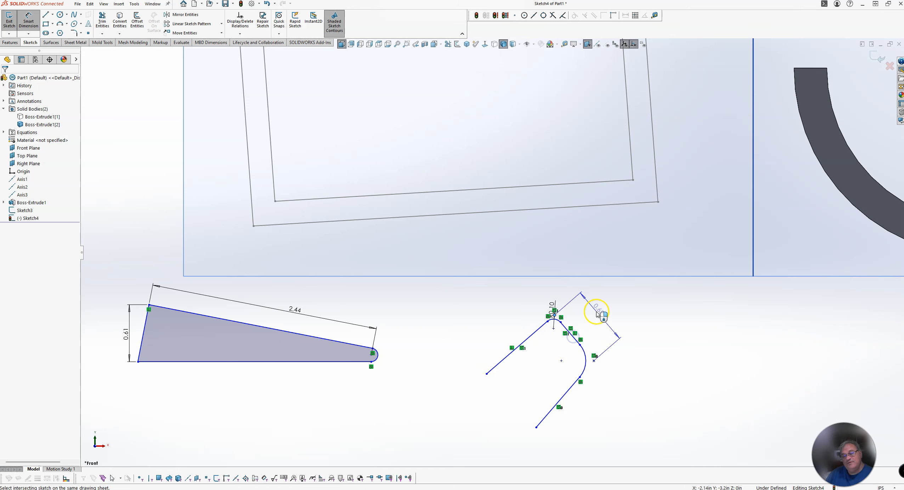
pyautogui.click(592, 331)
pyautogui.write('.6')
pyautogui.press('Return')
pyautogui.click(572, 333)
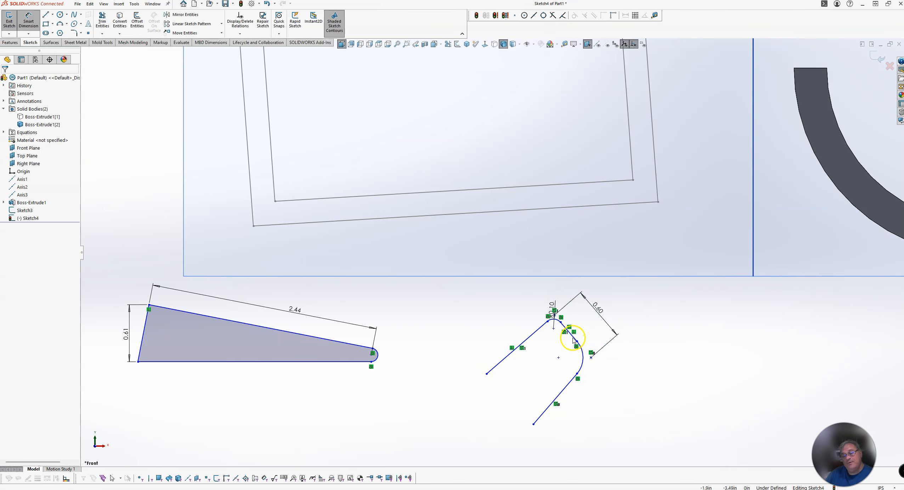
# Dimension the angle between the two long slanted lines, keeping the drawn value.
pyautogui.press('d')
pyautogui.click(547, 409)
pyautogui.click(501, 361)
pyautogui.click(524, 390)
pyautogui.press('Return')
# Dimension the radius of the larger tangent arc and set it to 0.25 in.
pyautogui.click(583, 362)
pyautogui.click(627, 387)
pyautogui.press('Return')
pyautogui.press('Escape')
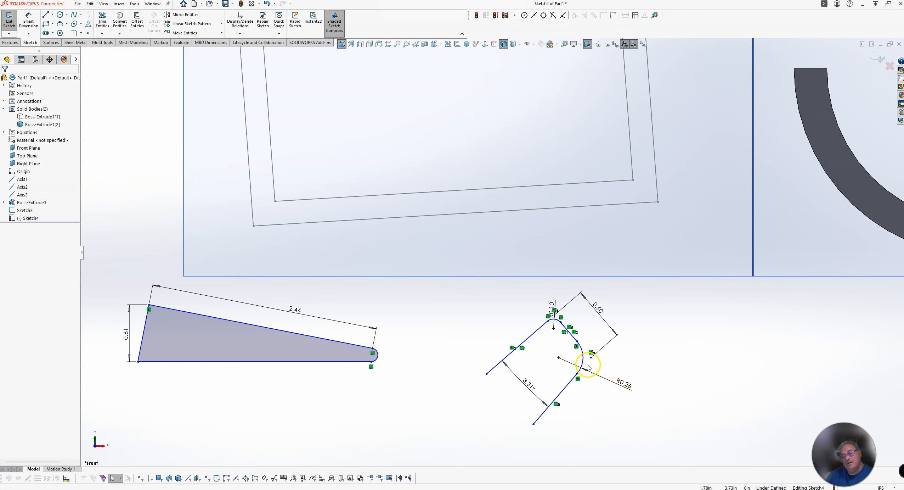
pyautogui.doubleClick(624, 385)
pyautogui.write('.25')
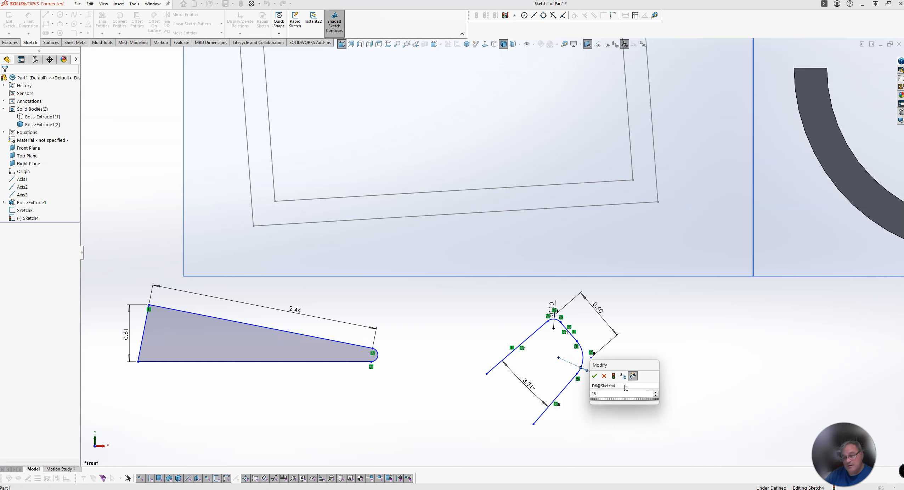
pyautogui.press('Return')
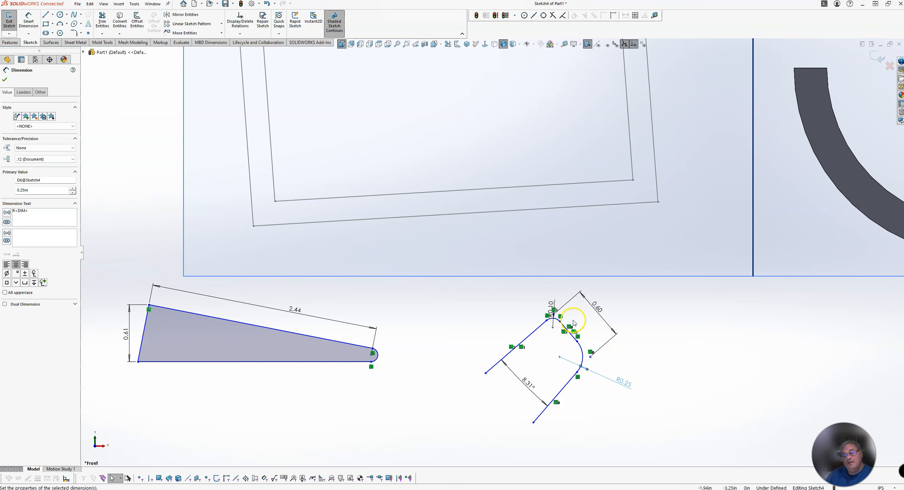
# Set the distance between the two intersection points to the sum .25+.1 in.
pyautogui.scroll(-3, 581, 319)
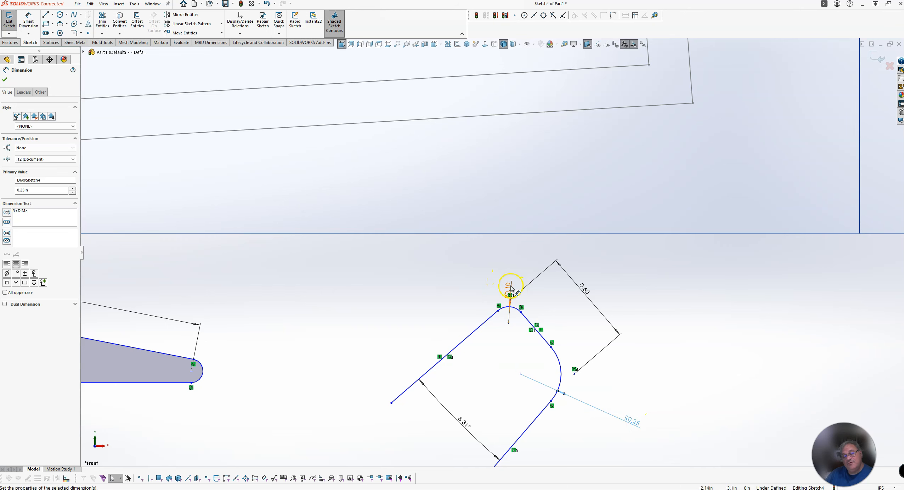
pyautogui.press('Escape')
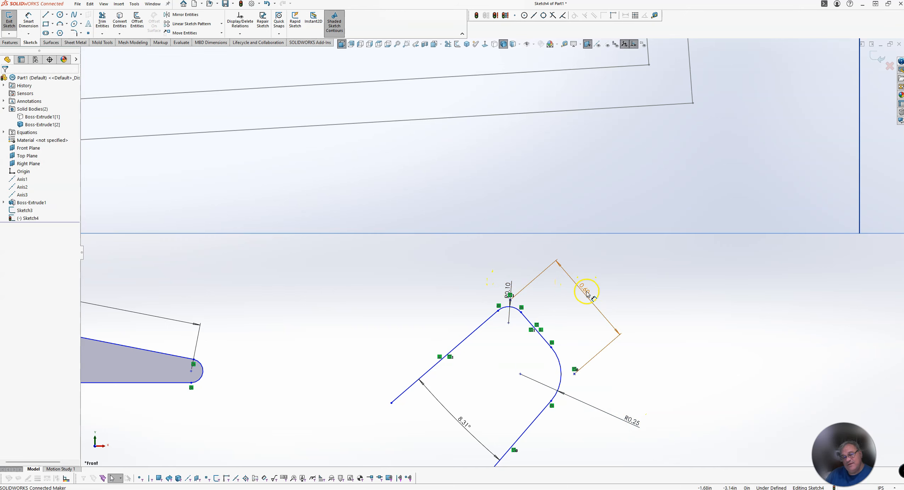
pyautogui.doubleClick(587, 290)
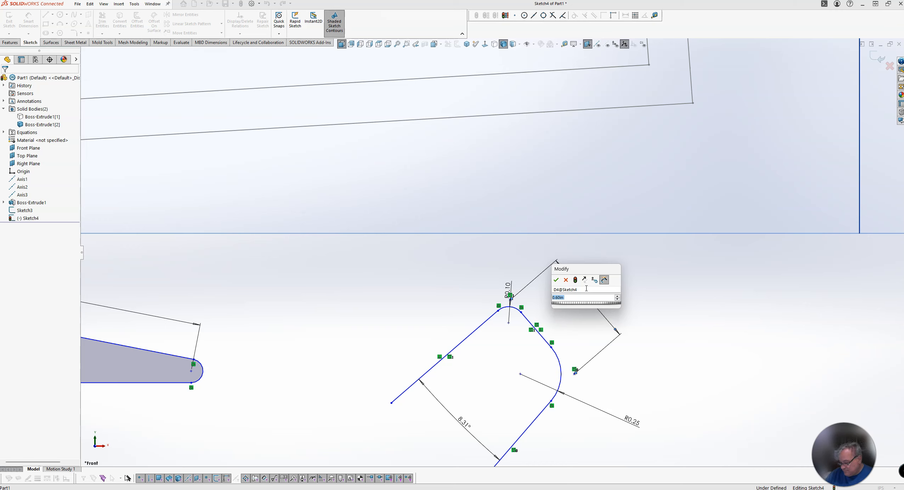
pyautogui.write('.25+.1')
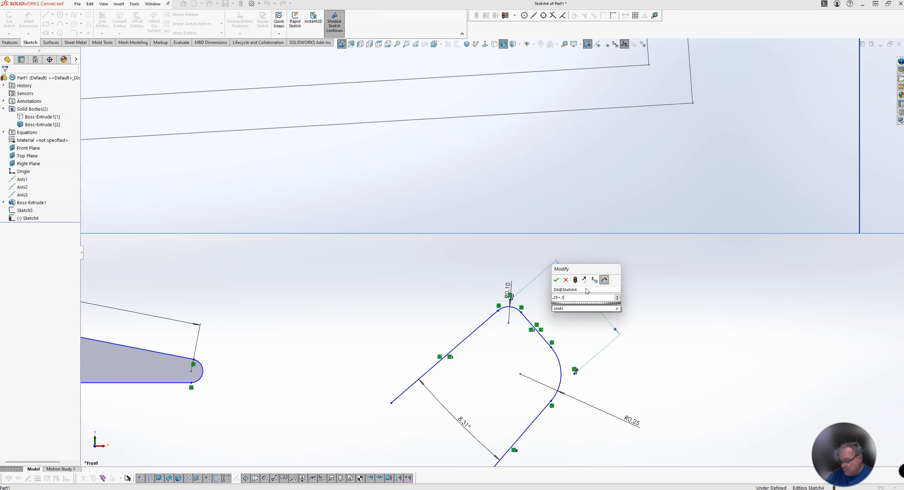
pyautogui.press('Return')
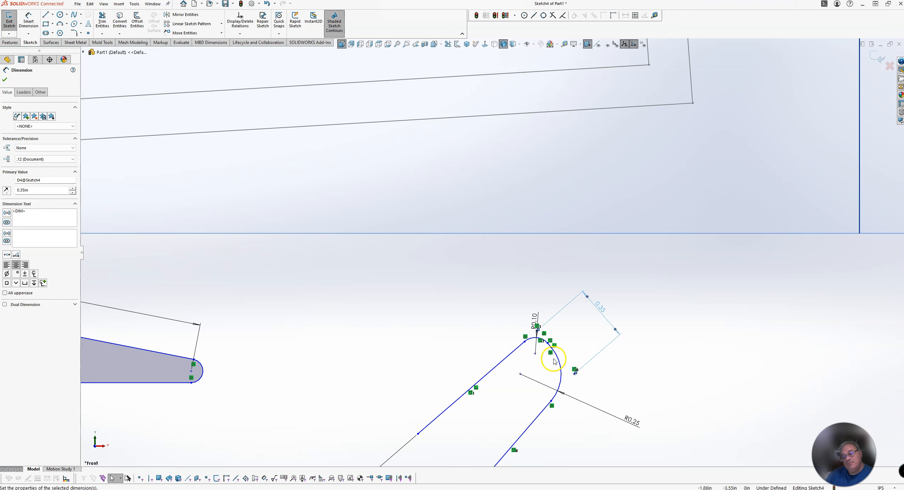
# Set the distance between the two intersection points to 0.25 in and inspect where the two rounded corners meet.
pyautogui.doubleClick(604, 311)
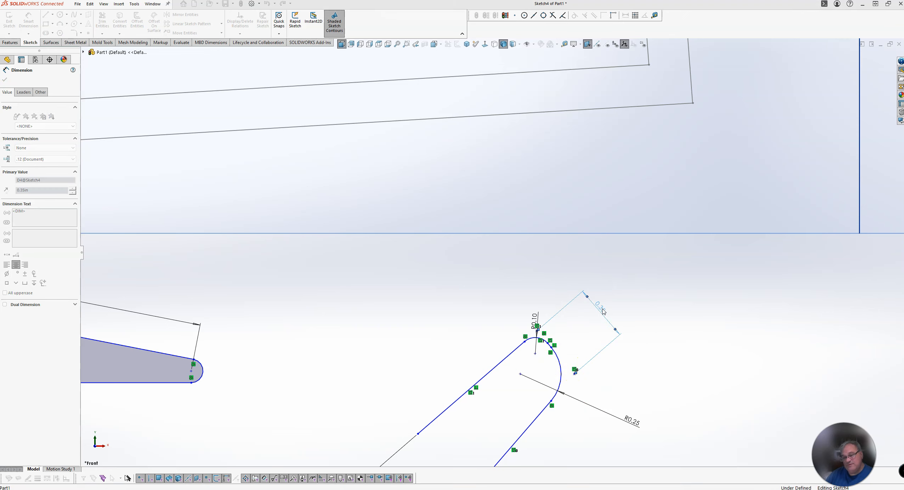
pyautogui.write('0.25')
pyautogui.press('Return')
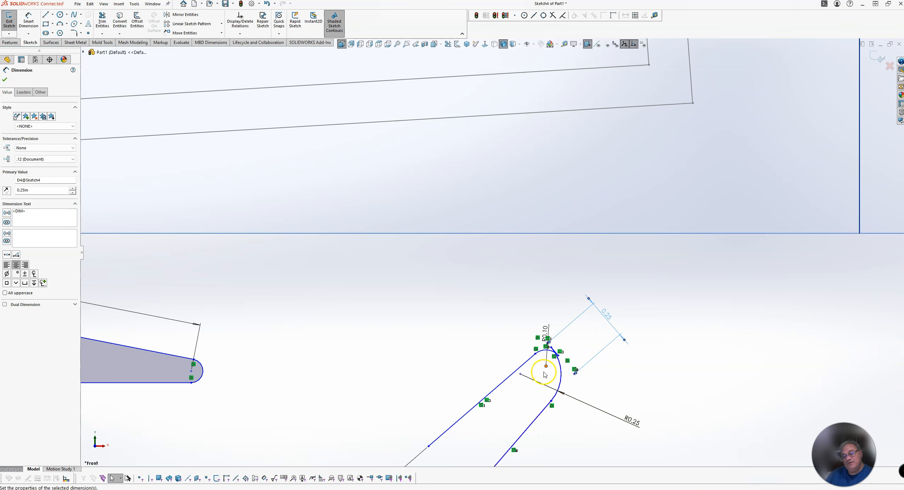
pyautogui.scroll(-10, 553, 351)
pyautogui.scroll(-5, 490, 285)
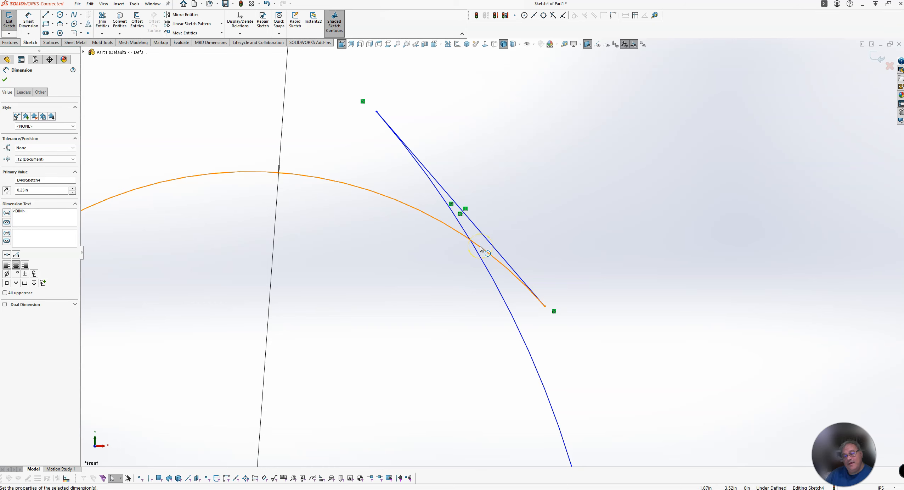
pyautogui.scroll(15, 466, 250)
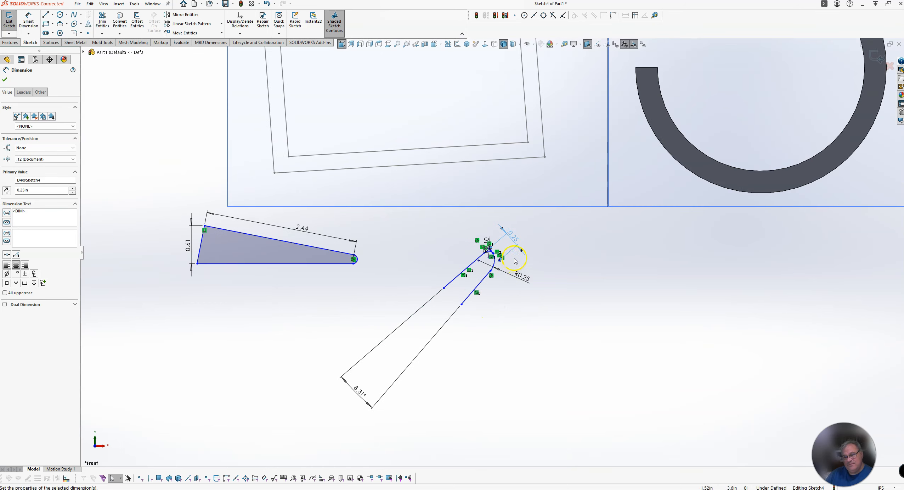
pyautogui.scroll(-10, 516, 261)
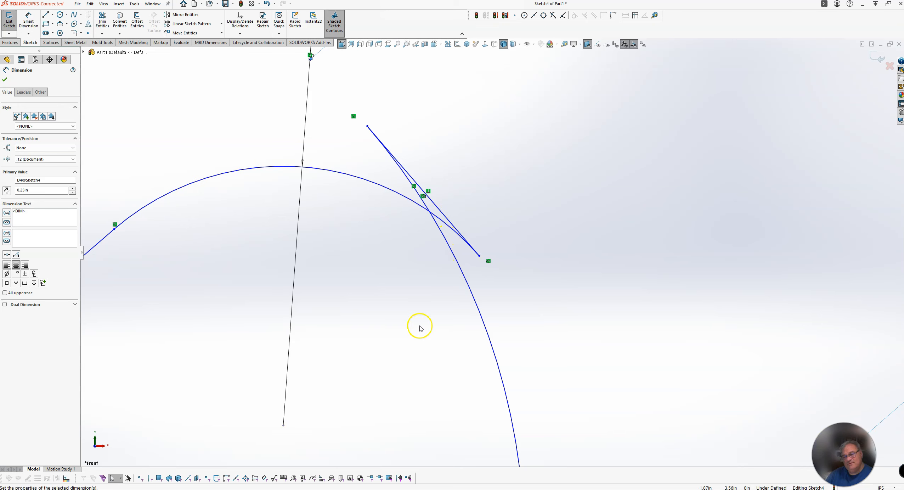
# Set the distance between the two intersection points at the rounded end to 0.35 in.
pyautogui.scroll(5, 410, 268)
pyautogui.scroll(-5, 408, 266)
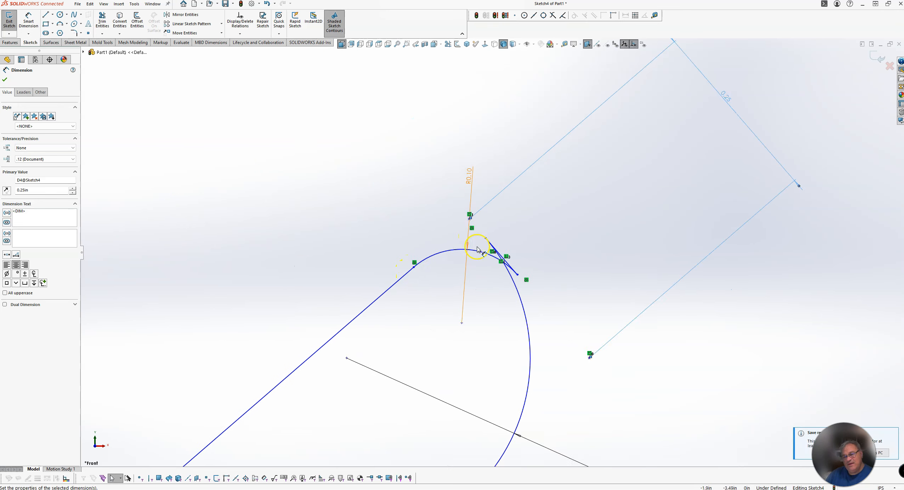
pyautogui.scroll(6, 486, 258)
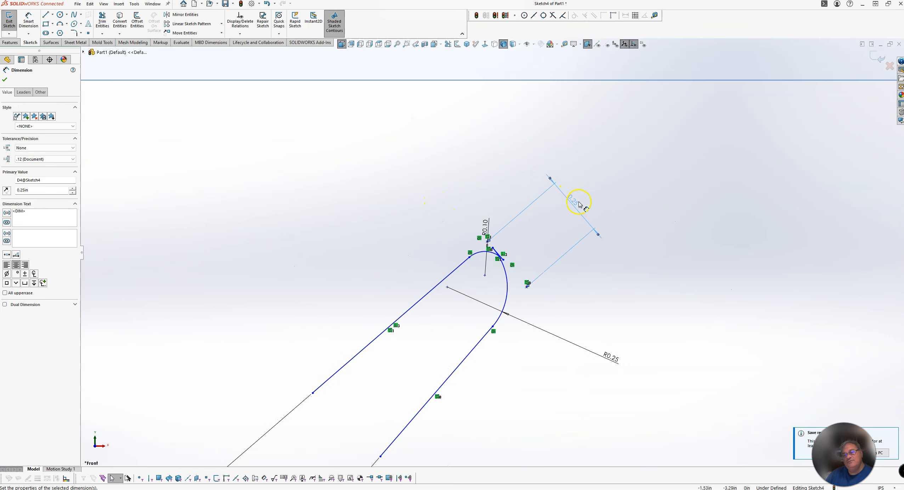
pyautogui.doubleClick(580, 205)
pyautogui.write('.35')
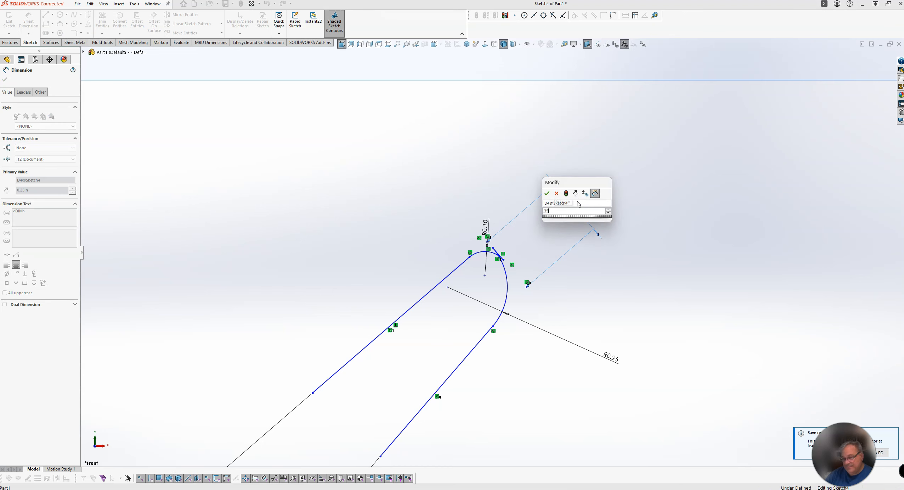
pyautogui.press('Return')
# Dimension the short line between the two tangent arcs, add it as a driven dimension and inspect the rounded end.
pyautogui.scroll(-8, 499, 255)
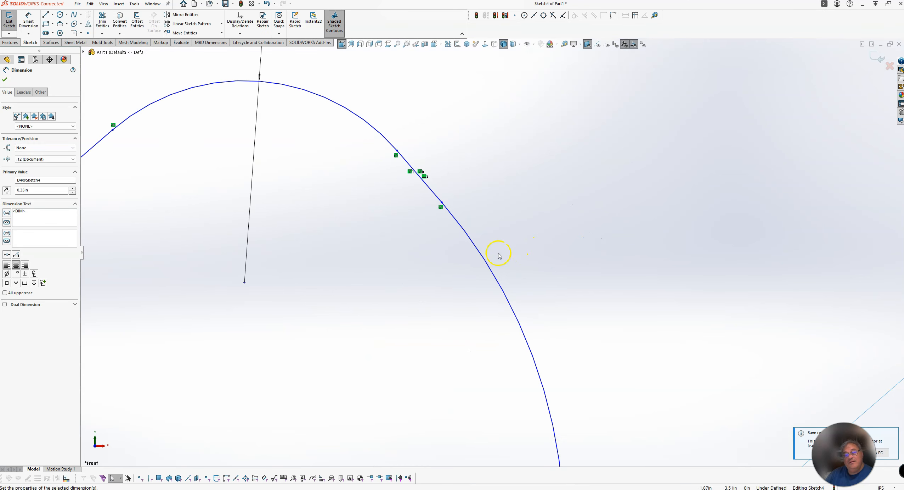
pyautogui.moveTo(430, 187); pyautogui.dragTo(429, 167, button='right')
pyautogui.click(430, 188)
pyautogui.click(468, 145)
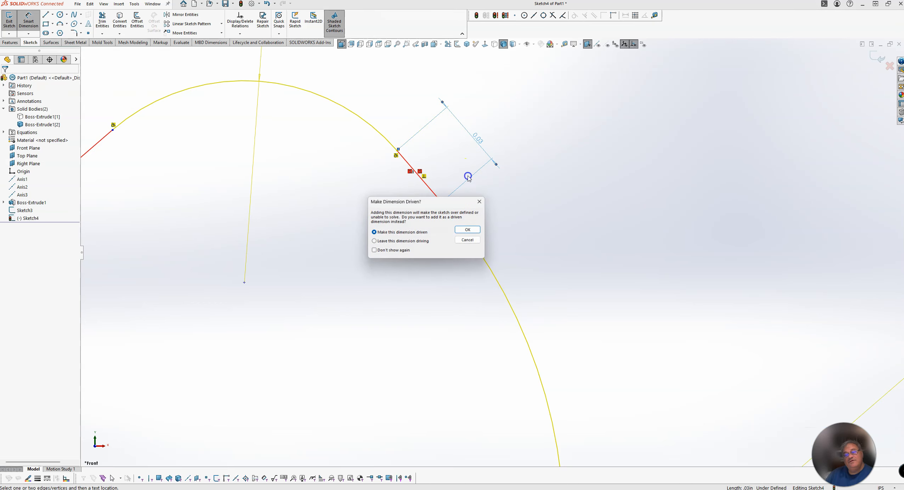
pyautogui.click(469, 229)
pyautogui.scroll(6, 496, 252)
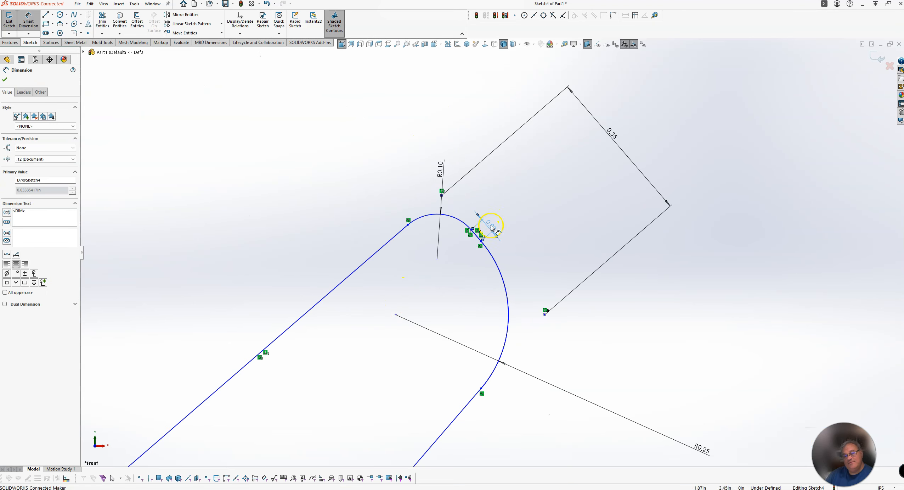
pyautogui.scroll(-5, 486, 244)
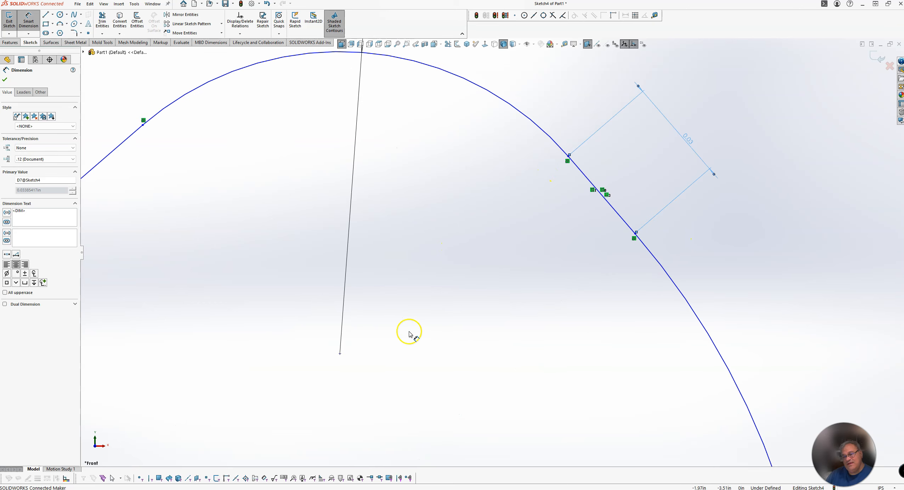
pyautogui.scroll(5, 409, 333)
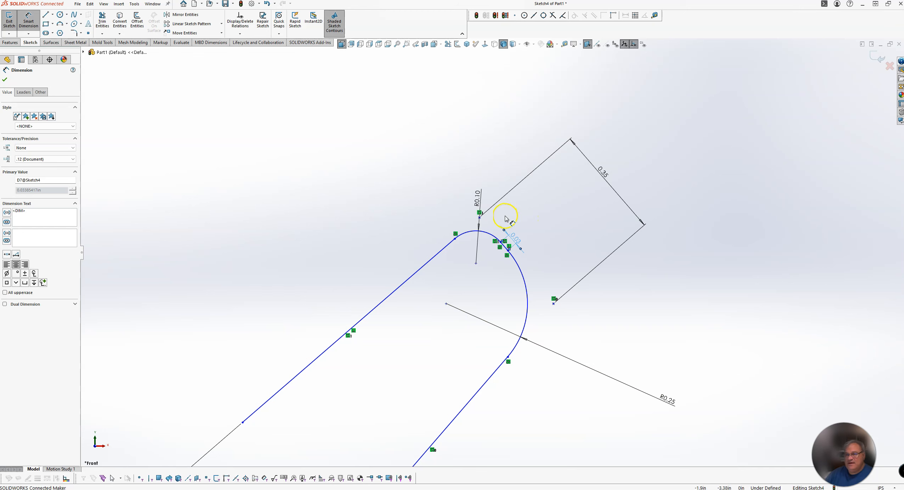
pyautogui.press('Escape')
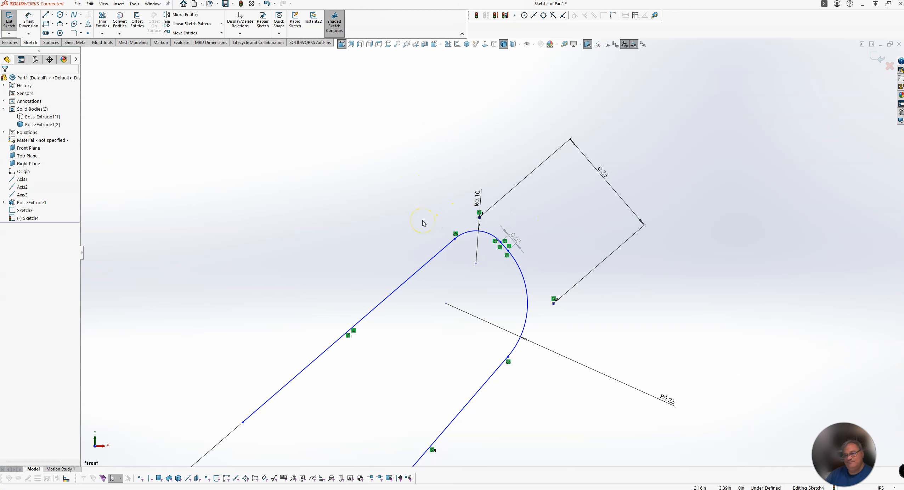
# Exit the sketch and inspect the rounded end of the tapered profile.
pyautogui.click(879, 61)
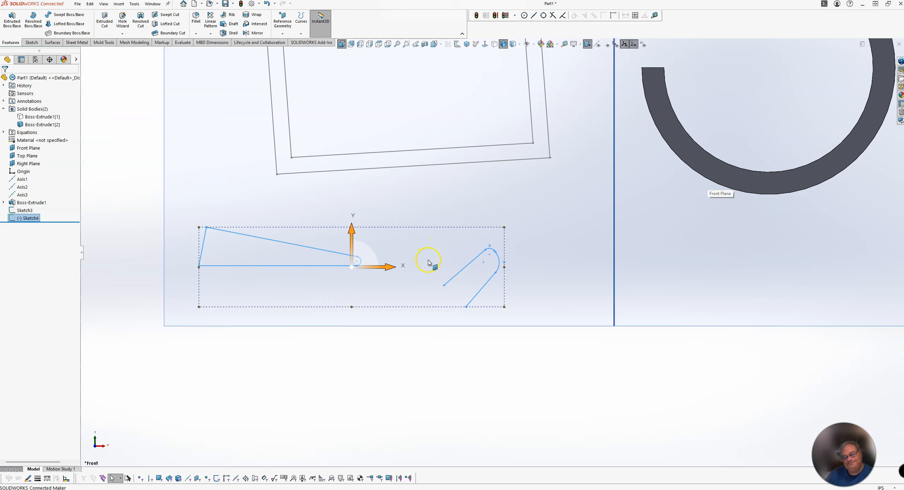
pyautogui.press('Escape')
pyautogui.scroll(-8, 497, 259)
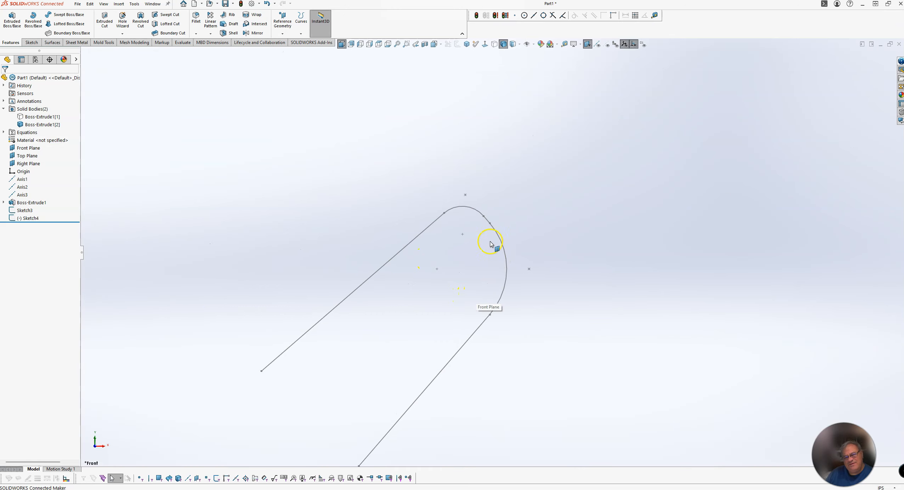
pyautogui.scroll(4, 436, 236)
pyautogui.scroll(-3, 515, 271)
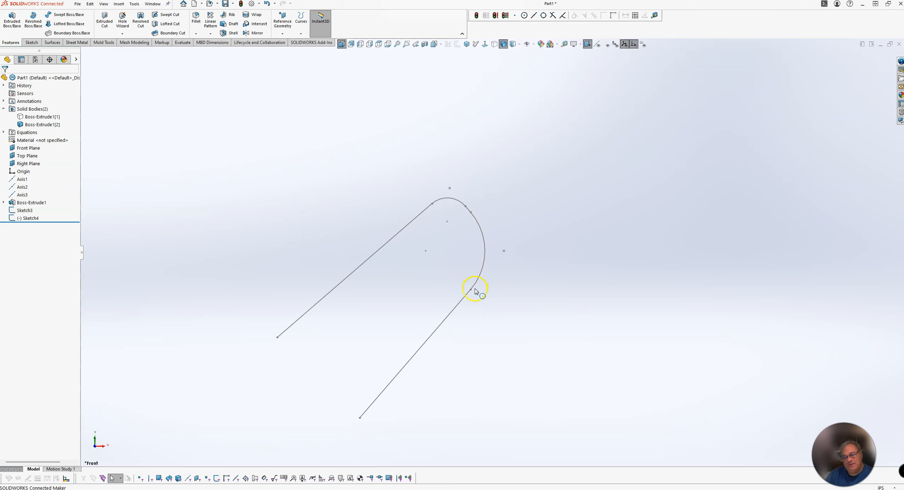
# Edit the tapered profile's sketch and draw a 3 Point Arc of about 121° crossing both tangent arcs at the rounded end.
pyautogui.rightClick(457, 308)
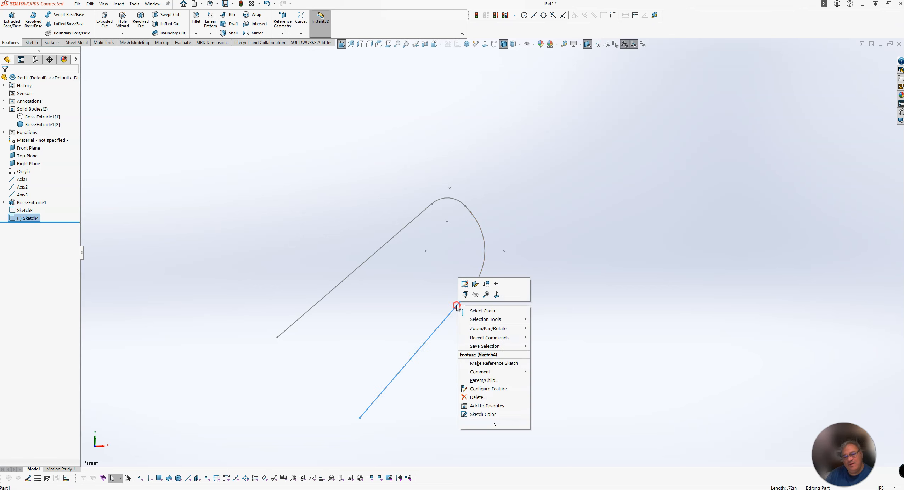
pyautogui.click(466, 284)
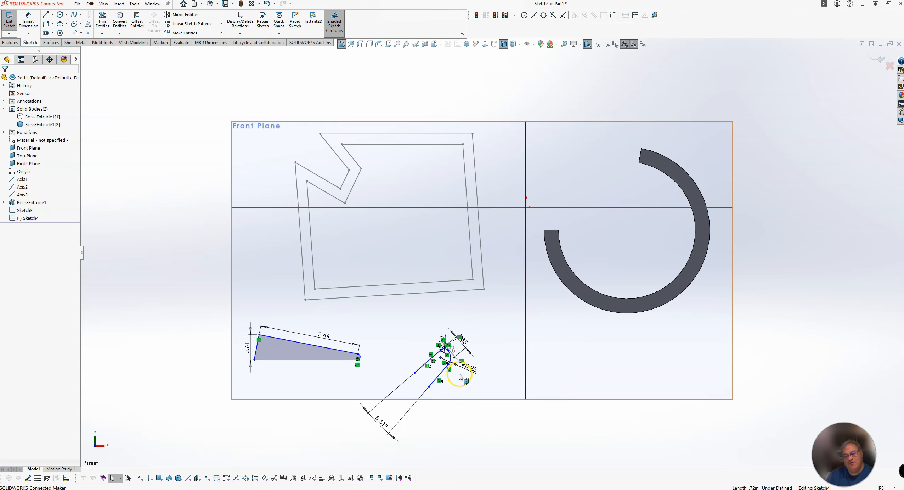
pyautogui.scroll(-12, 455, 358)
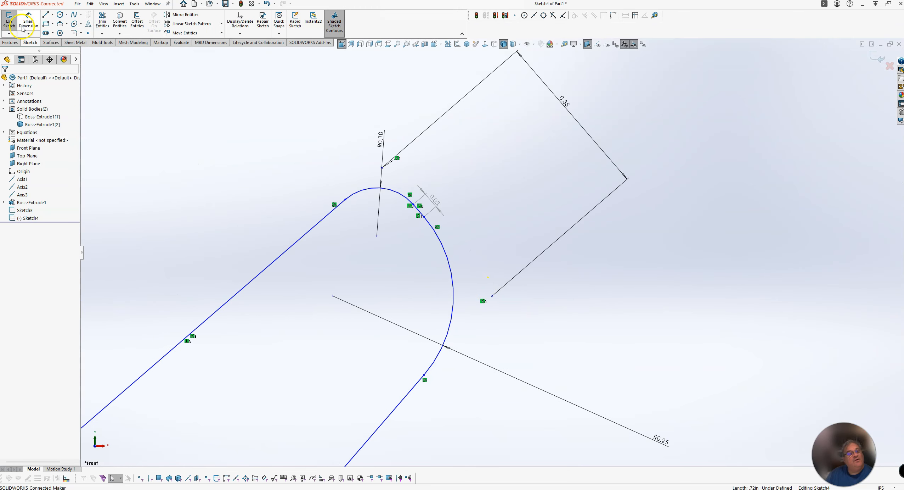
pyautogui.click(60, 24)
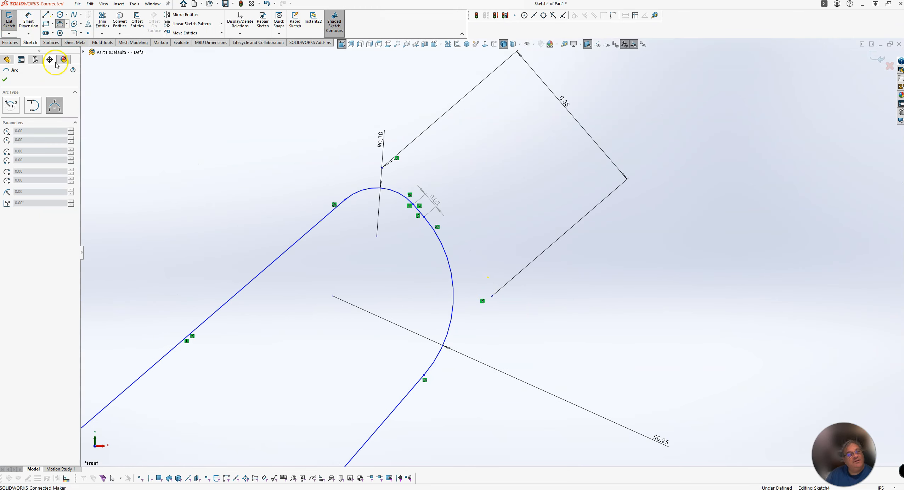
pyautogui.click(393, 197)
pyautogui.click(449, 295)
pyautogui.click(456, 245)
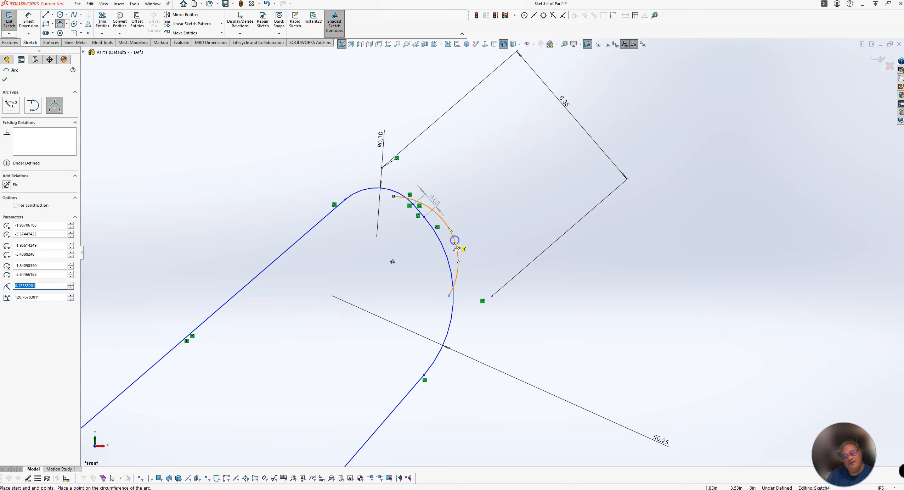
pyautogui.press('Escape')
# Use Replace Entity to replace the short line between the tangent arcs with the new arc, using Make construction and Make contour.
pyautogui.scroll(-4, 427, 221)
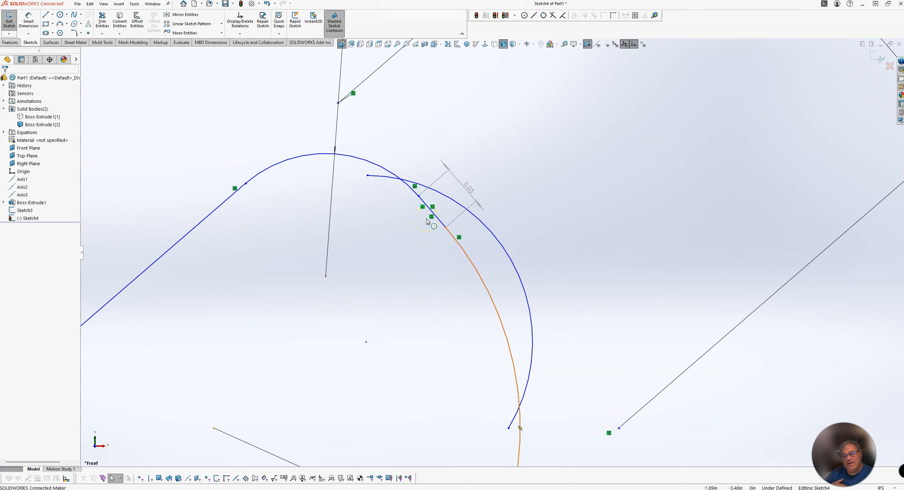
pyautogui.click(427, 210)
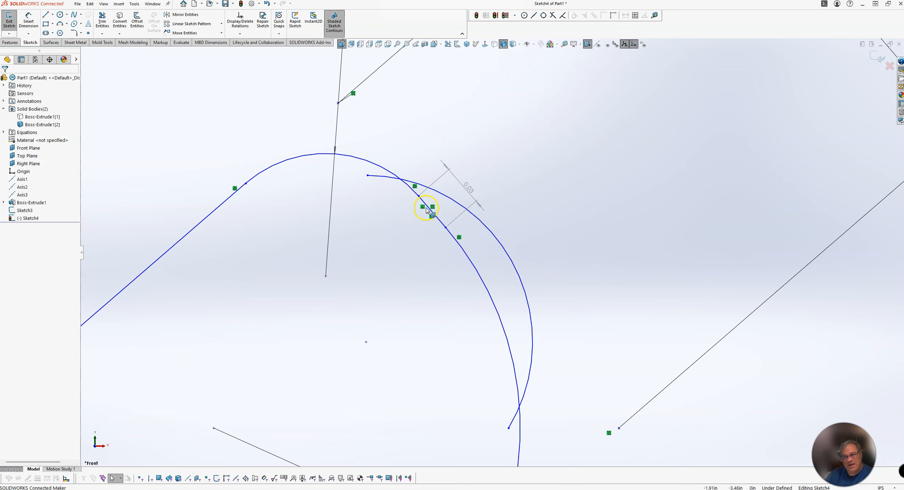
pyautogui.click(440, 223)
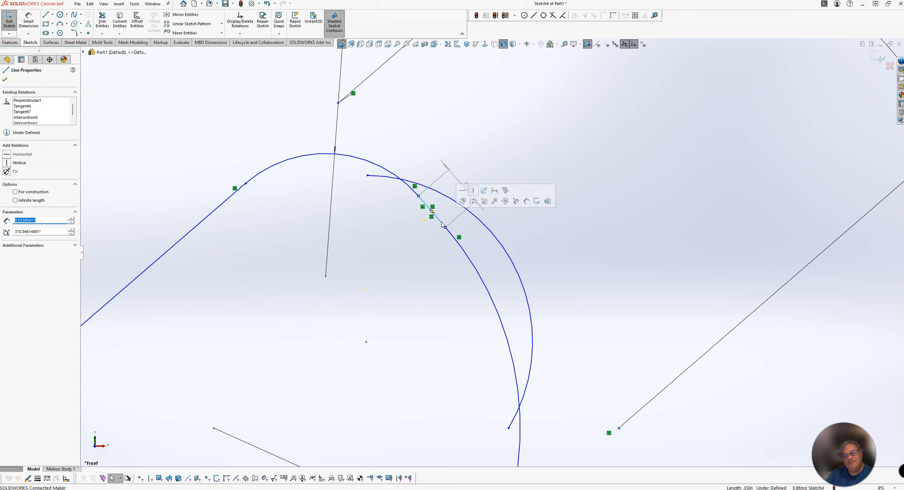
pyautogui.click(485, 202)
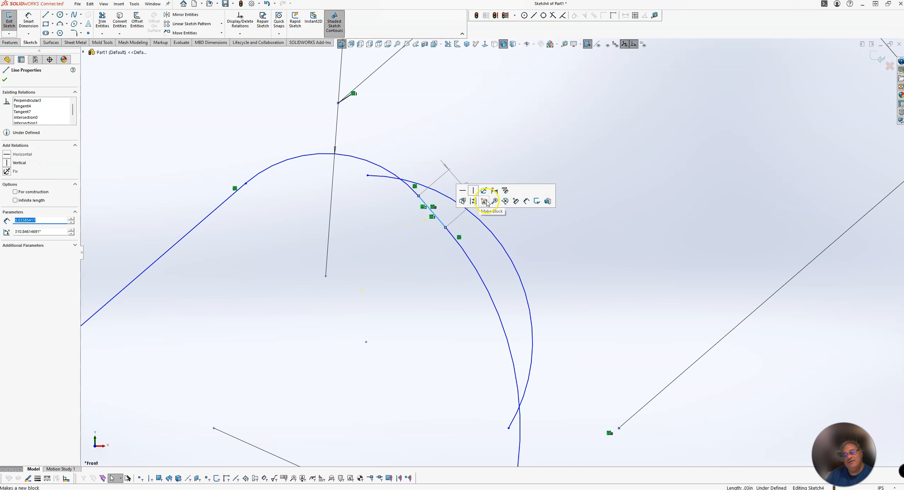
pyautogui.click(506, 202)
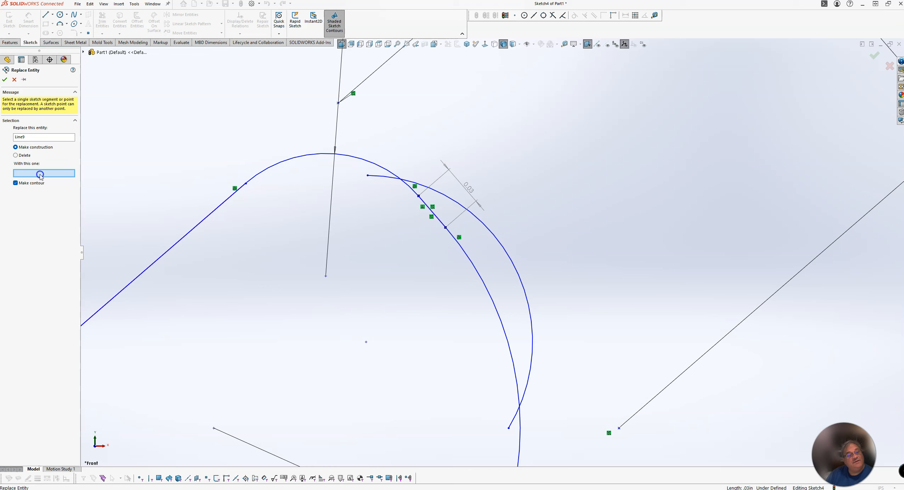
pyautogui.click(456, 201)
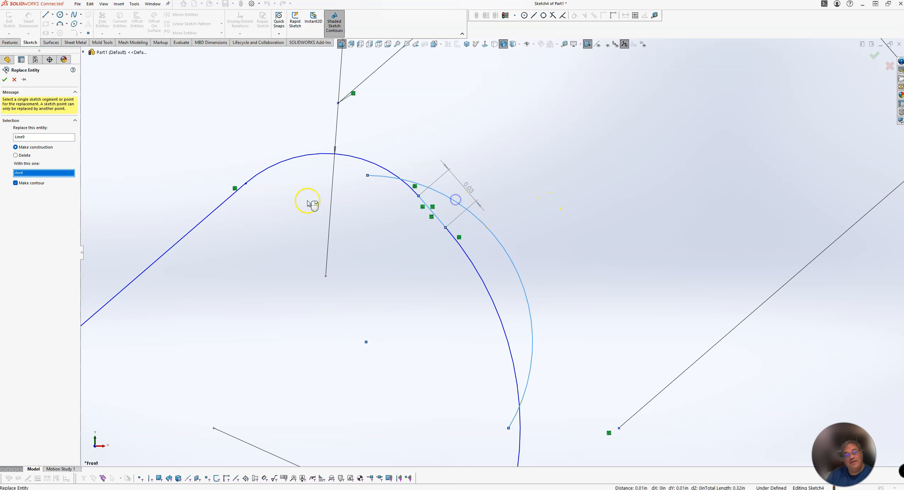
pyautogui.click(5, 80)
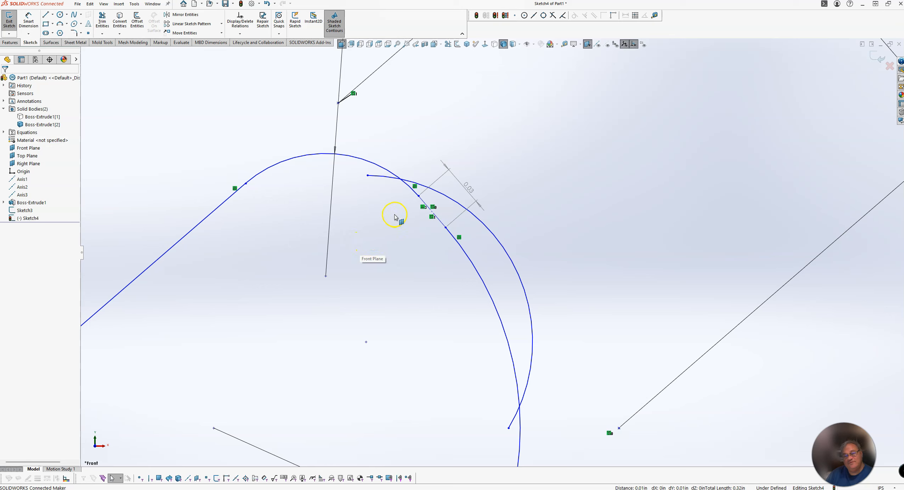
# Power trim the new arc's overhanging ends and the original arc portion between its crossings, keeping trimmed entities as construction geometry.
pyautogui.click(102, 28)
pyautogui.moveTo(370, 167); pyautogui.dragTo(385, 180)
pyautogui.moveTo(434, 255)
pyautogui.mouseDown()
pyautogui.moveTo(484, 276)
pyautogui.moveTo(495, 383)
pyautogui.moveTo(518, 408)
pyautogui.moveTo(515, 429)
pyautogui.mouseUp()
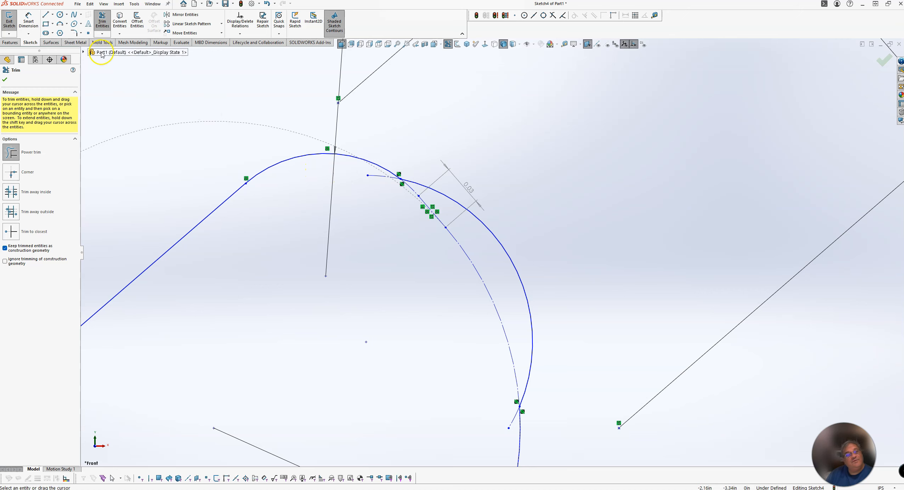
pyautogui.click(4, 80)
# Check the relations where the new arc meets the smaller tangent arc, and exit the sketch.
pyautogui.click(401, 183)
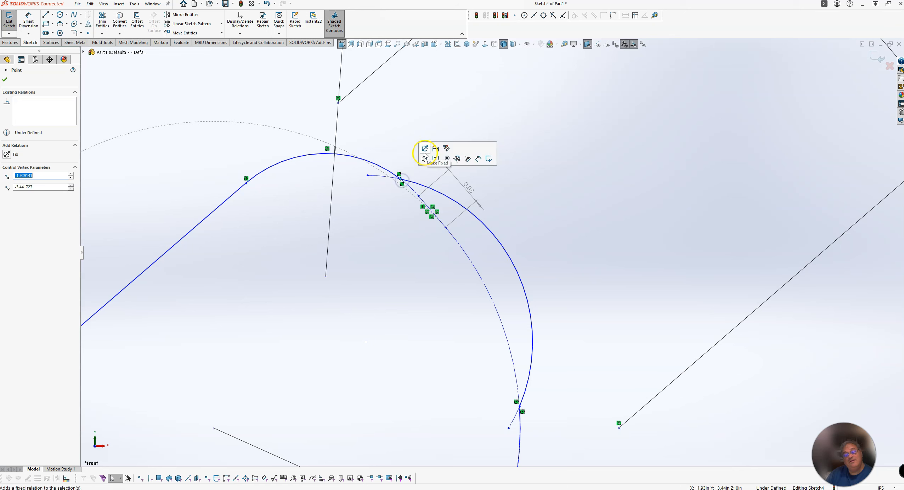
pyautogui.click(424, 160)
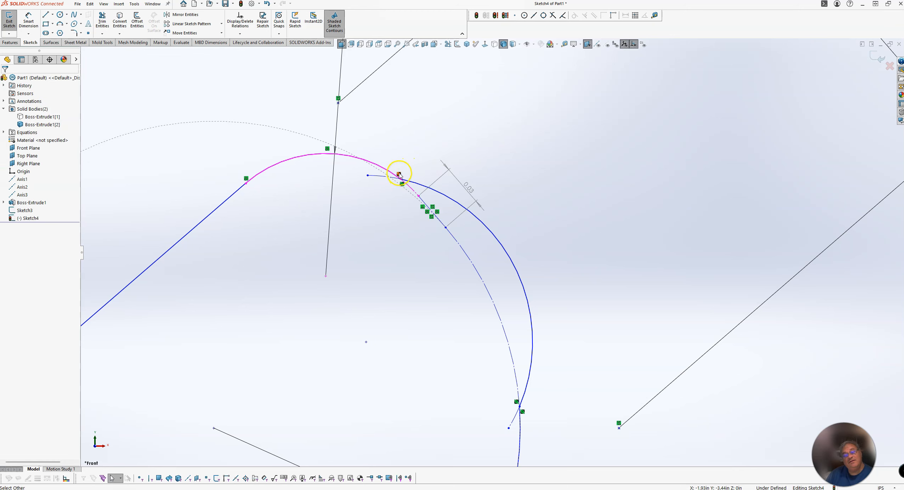
pyautogui.click(400, 185)
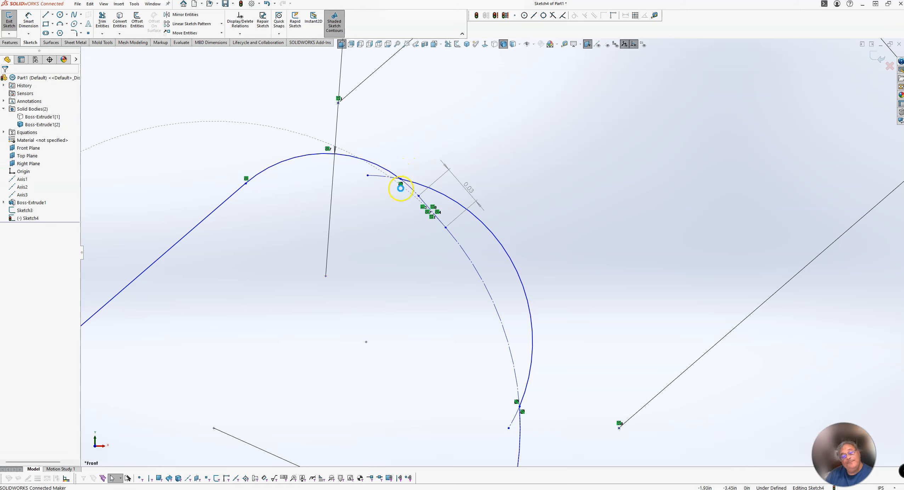
pyautogui.scroll(5, 423, 268)
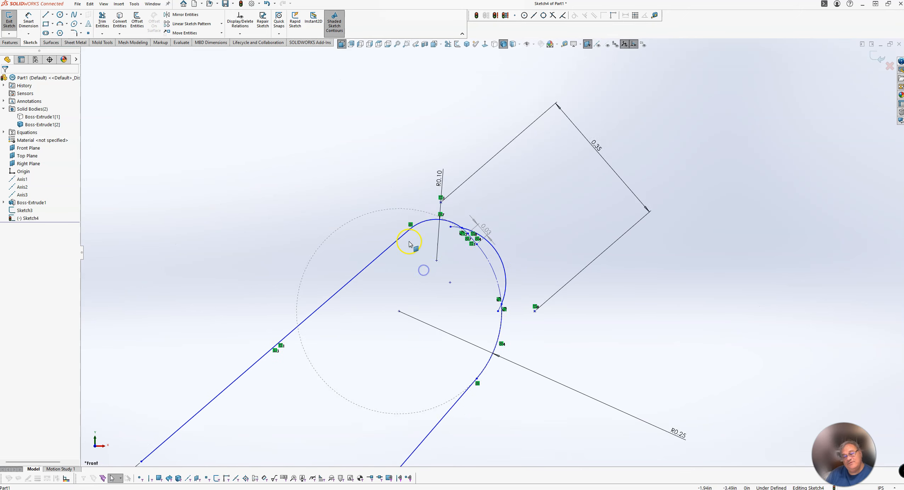
pyautogui.click(868, 63)
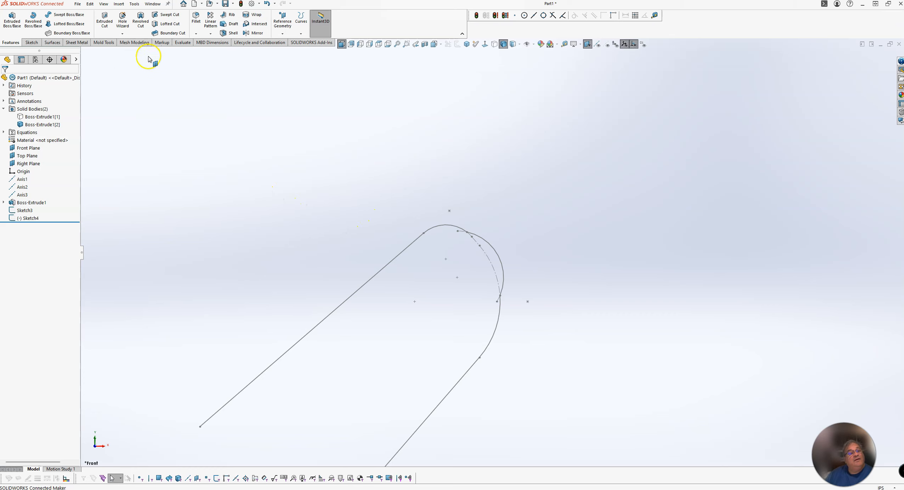
pyautogui.click(33, 42)
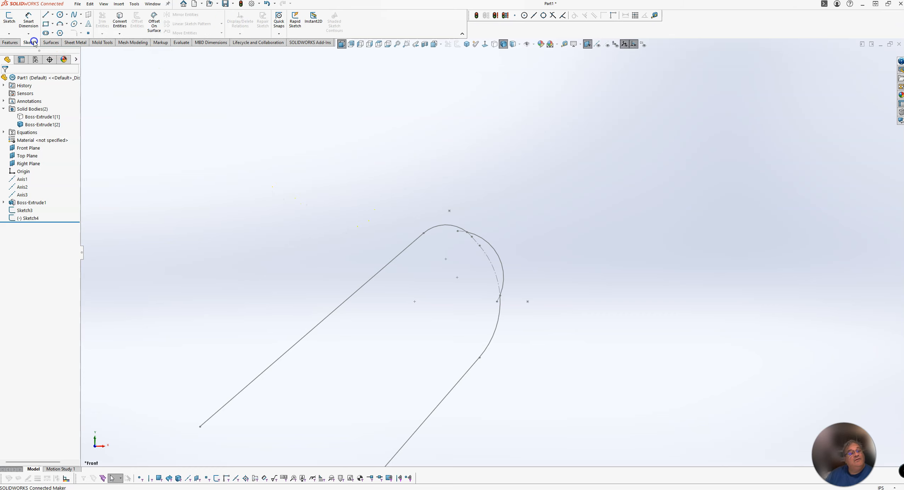